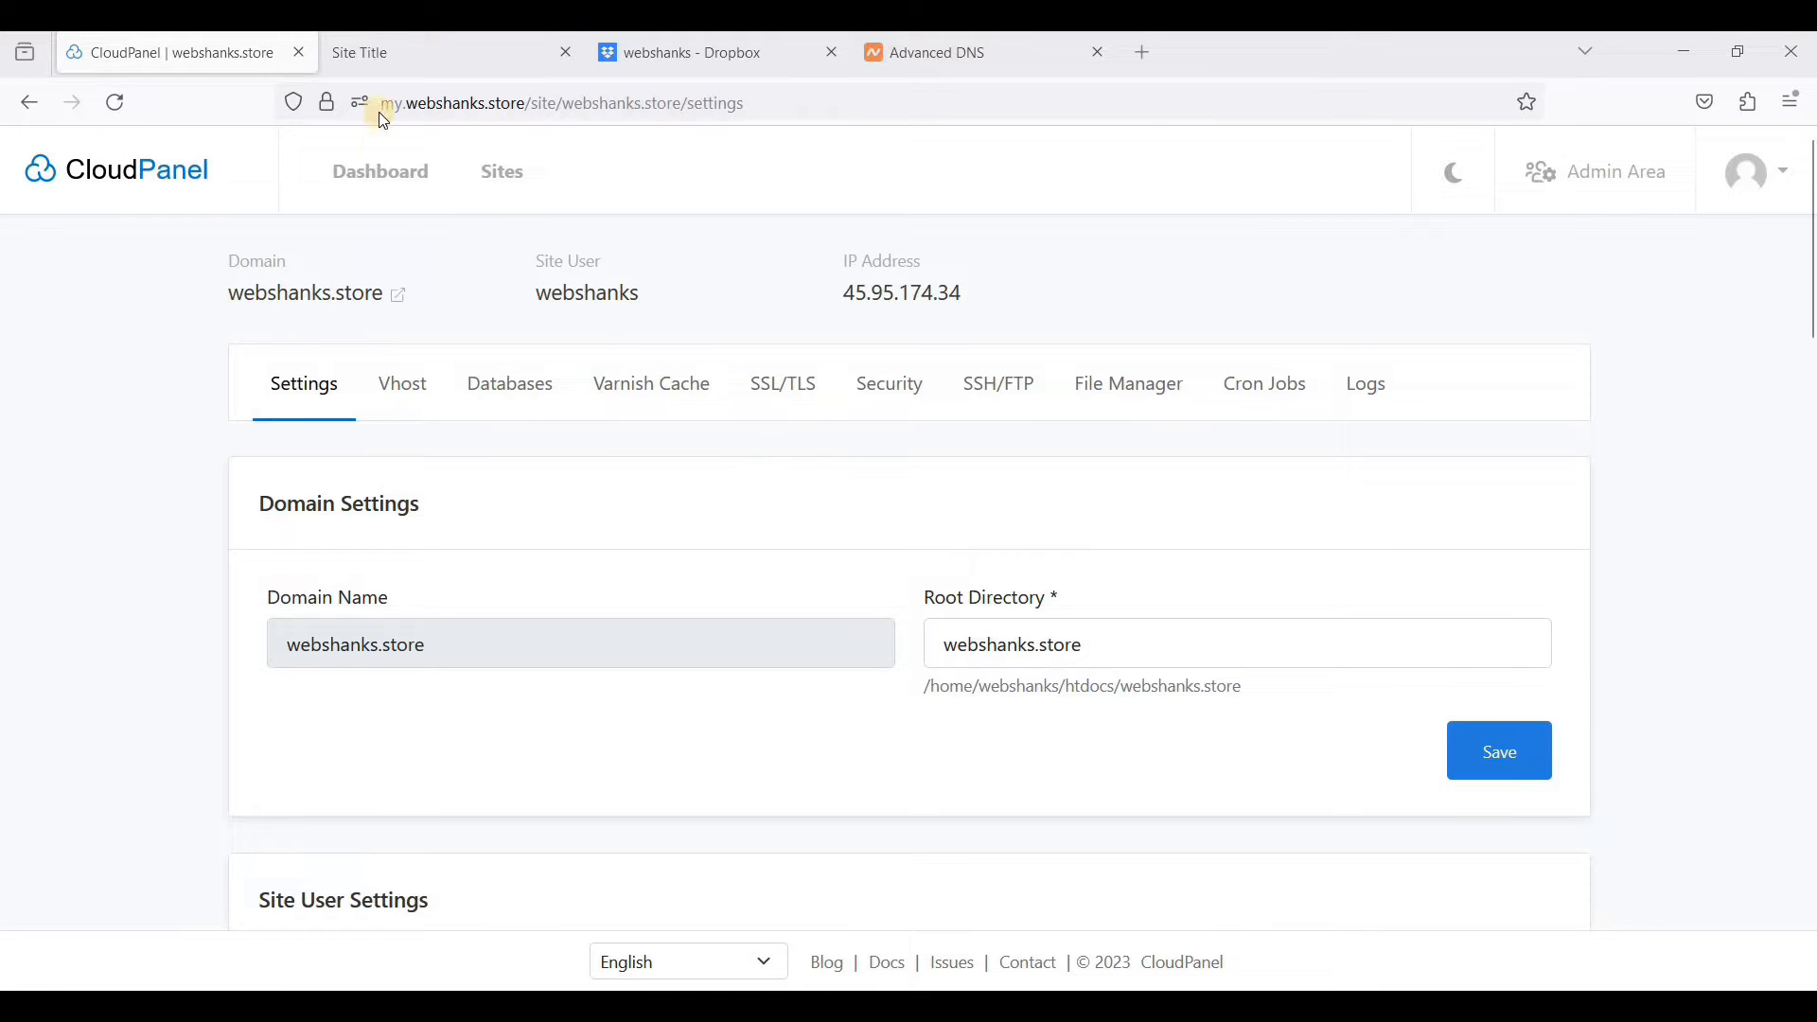
Open the live webshanks.store page and reload it to check the current site
click(430, 86)
right_click(805, 342)
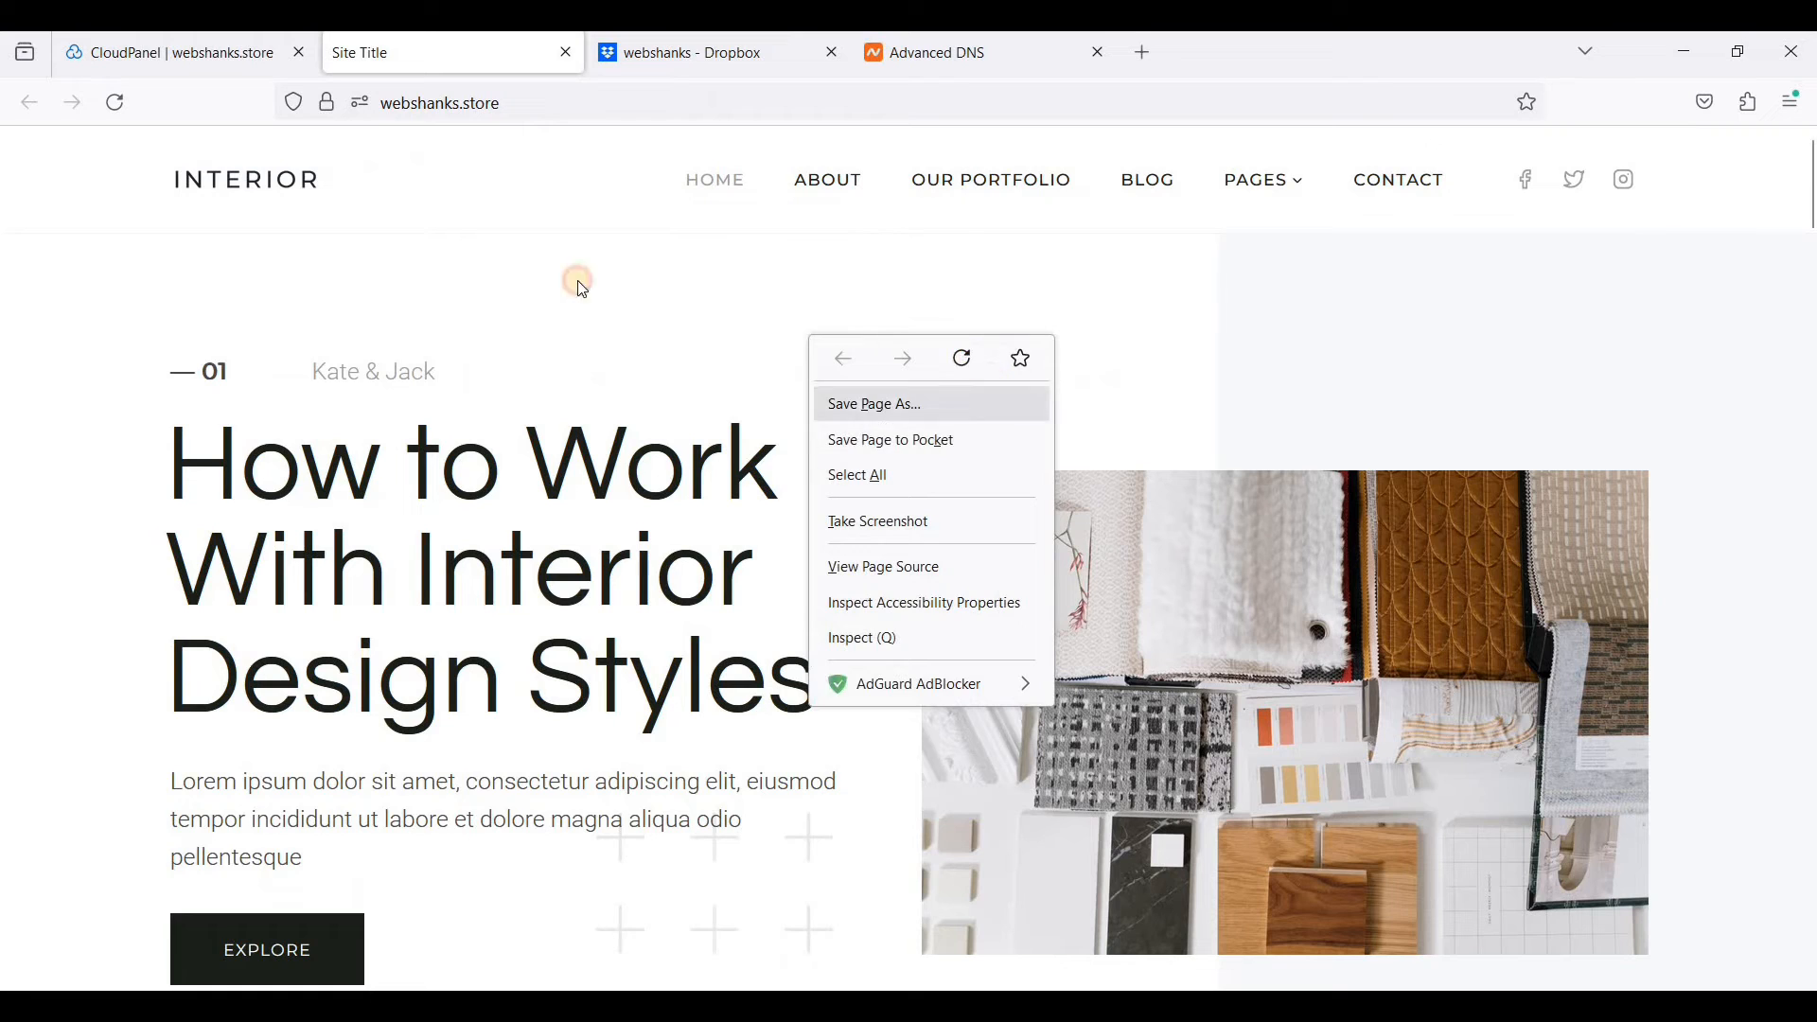
click(434, 88)
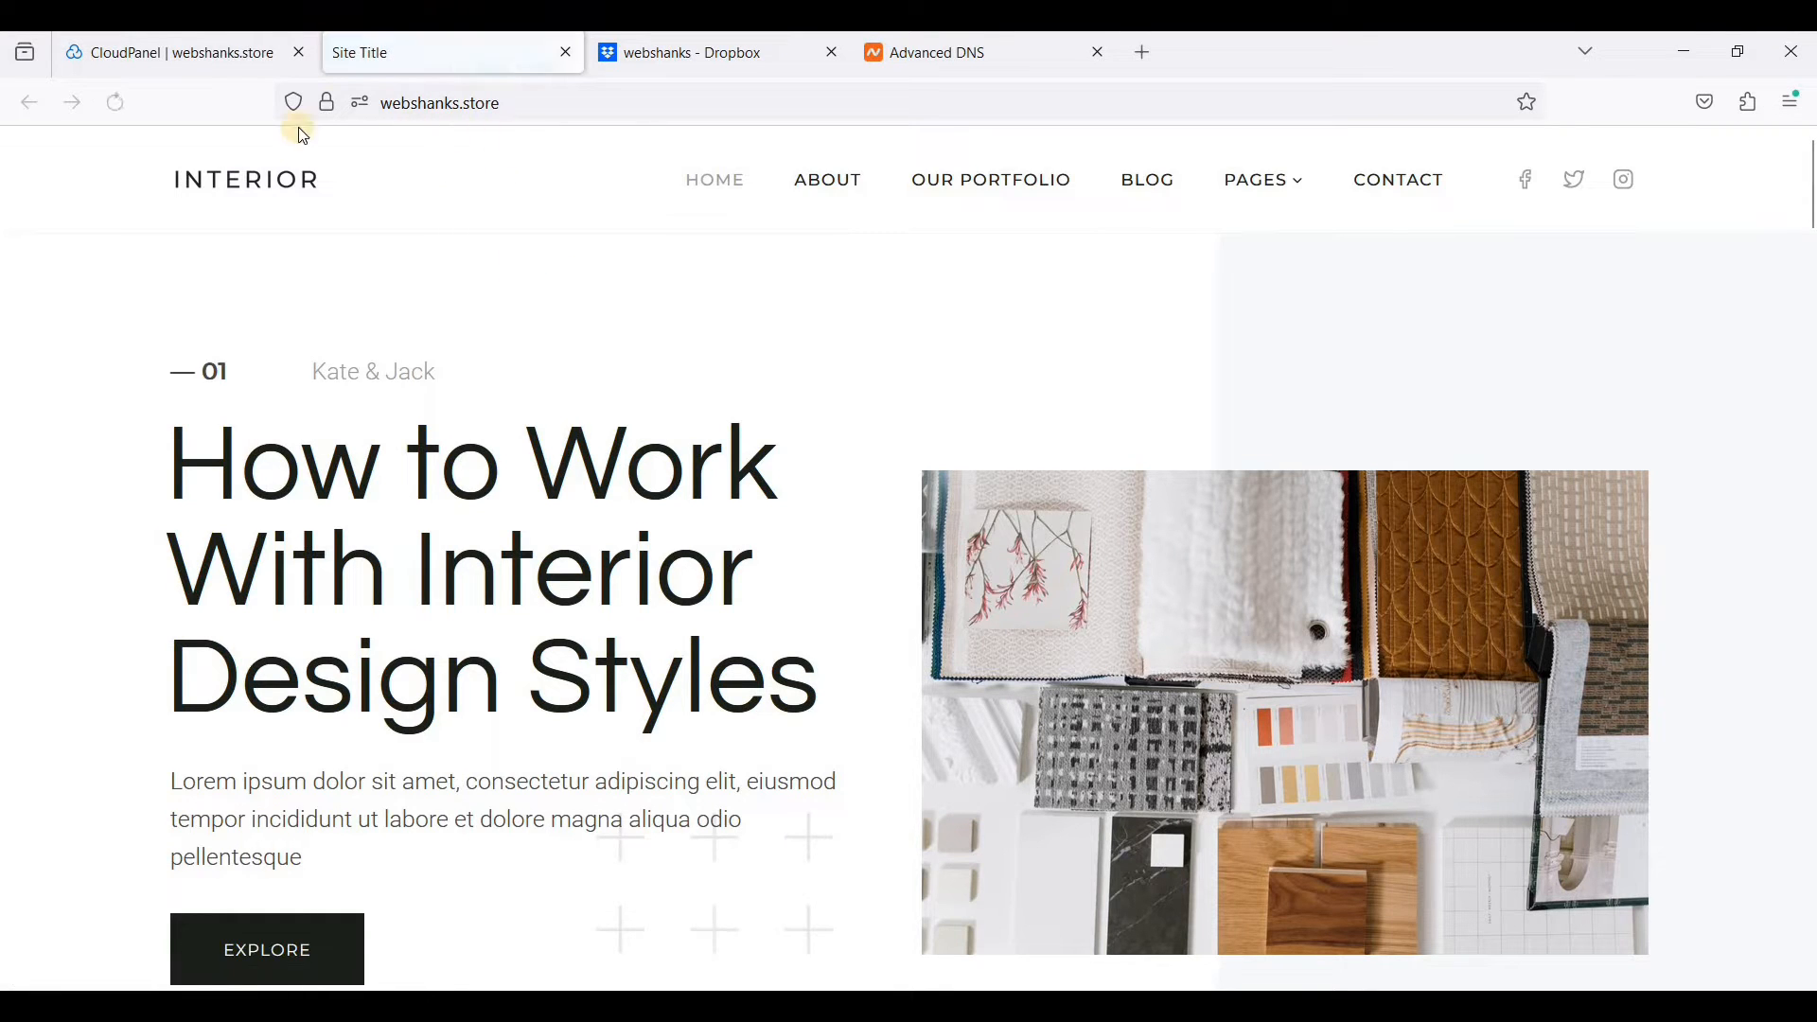
Delete the webshanks.store site in CloudPanel, confirming with the domain name webshanks.store
click(219, 67)
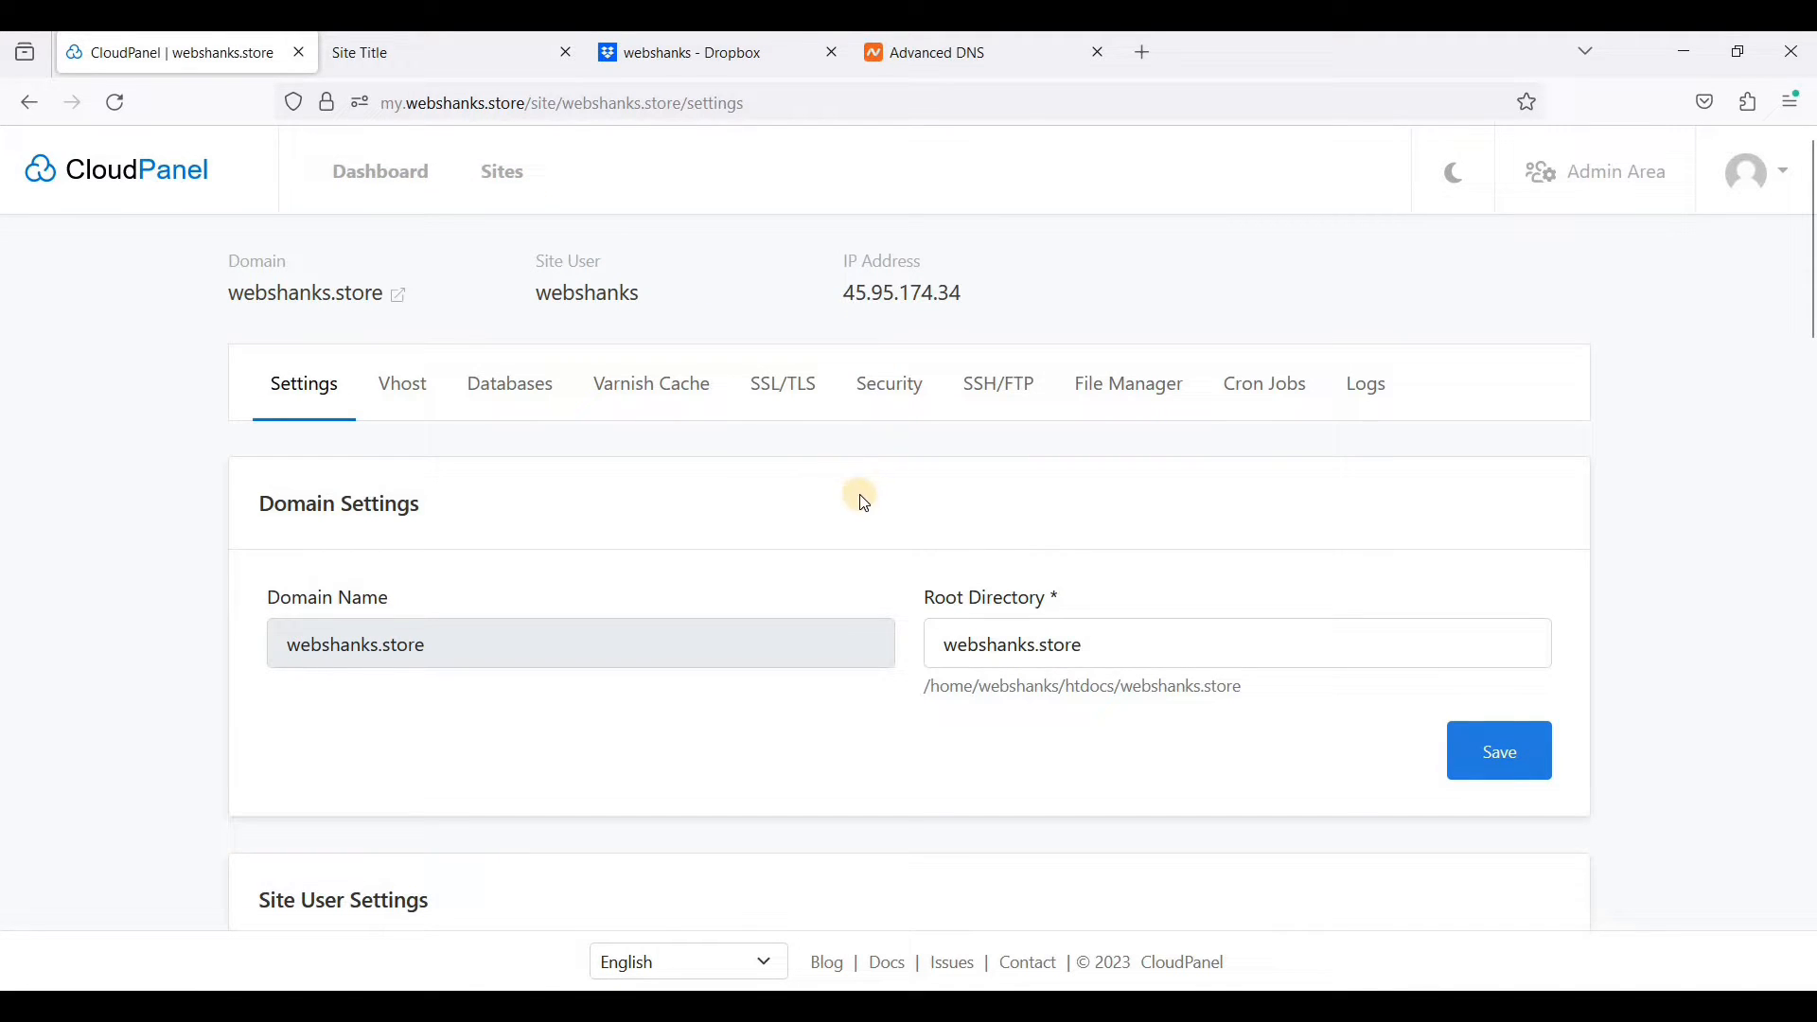
scroll(863, 502, down, 20)
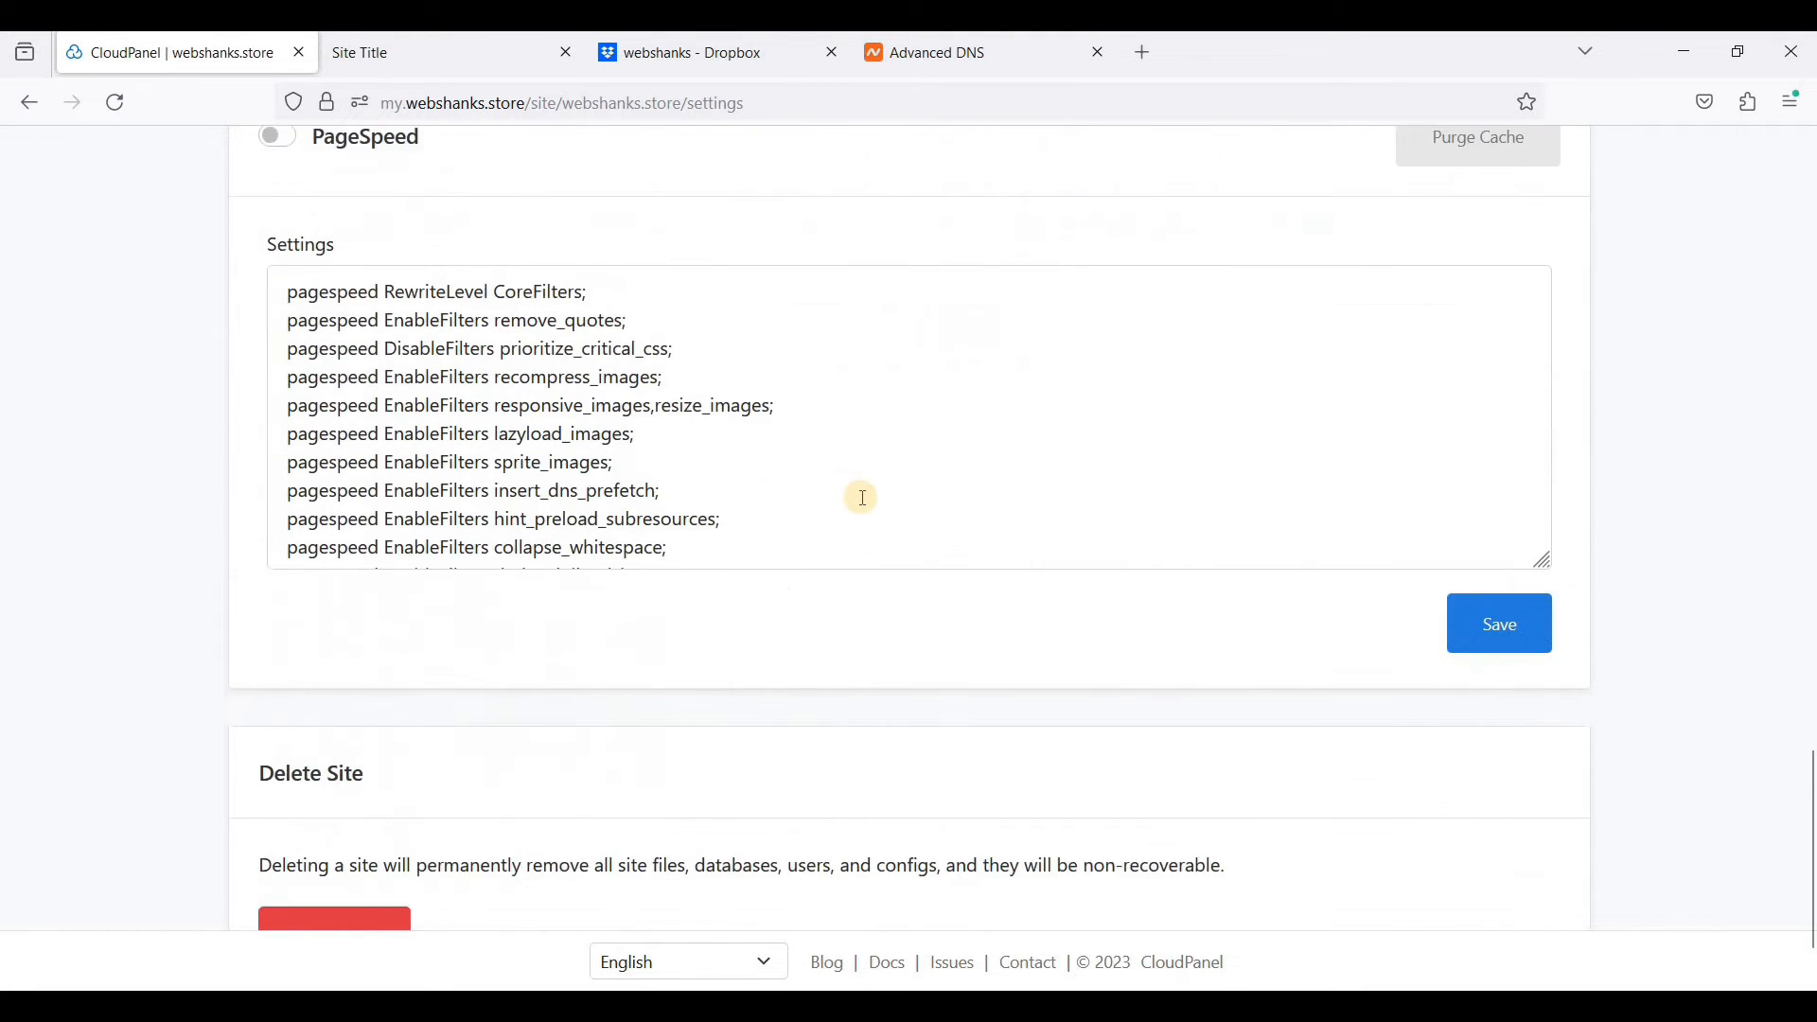
scroll(864, 497, down, 2)
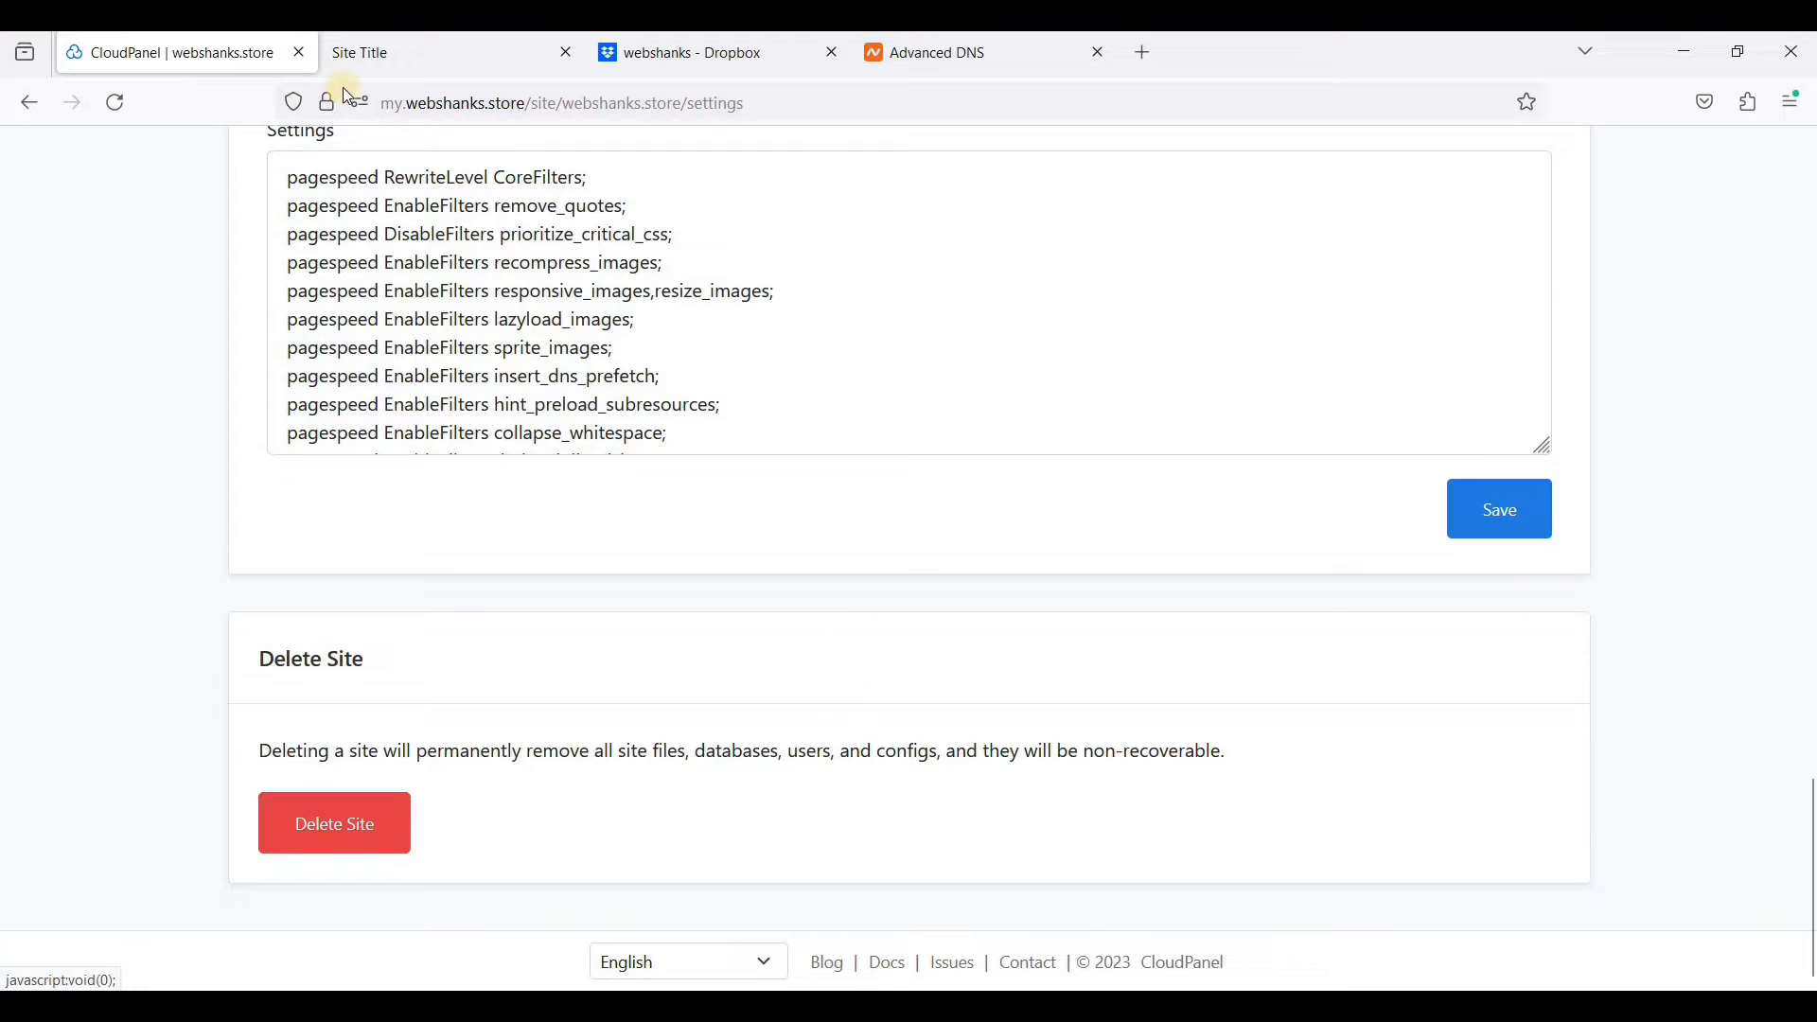
click(332, 823)
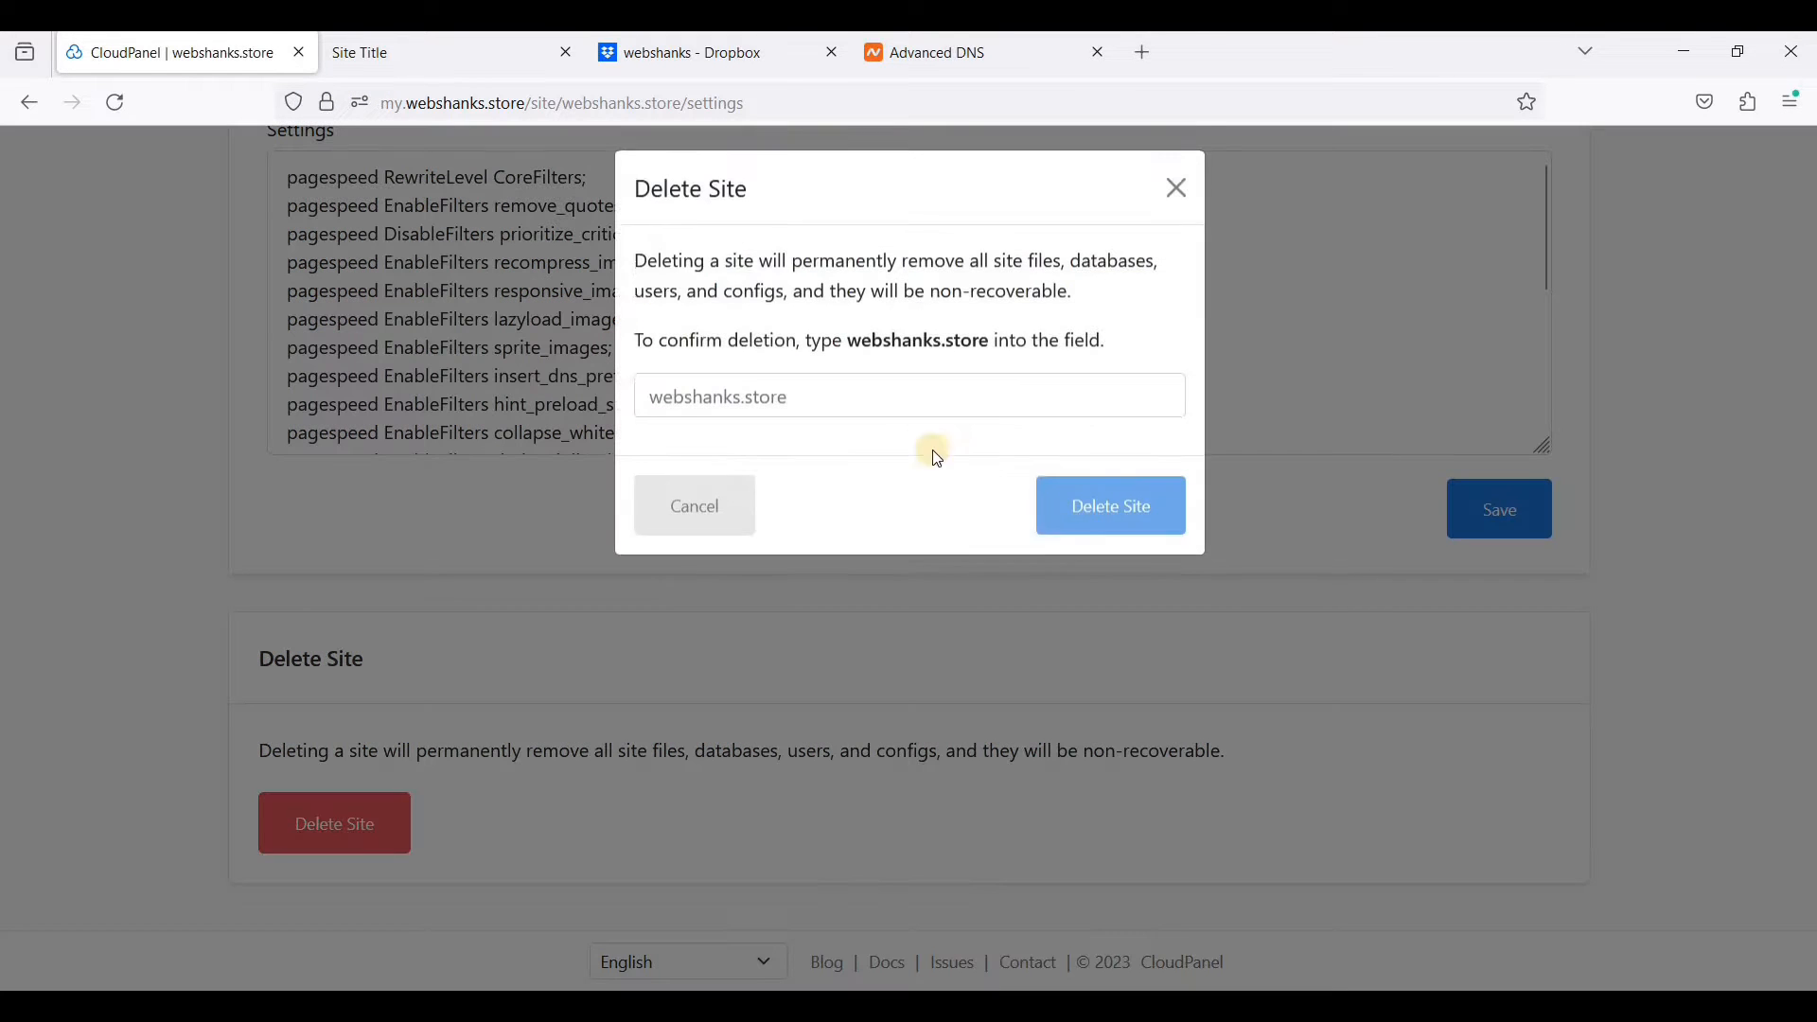
text(web)
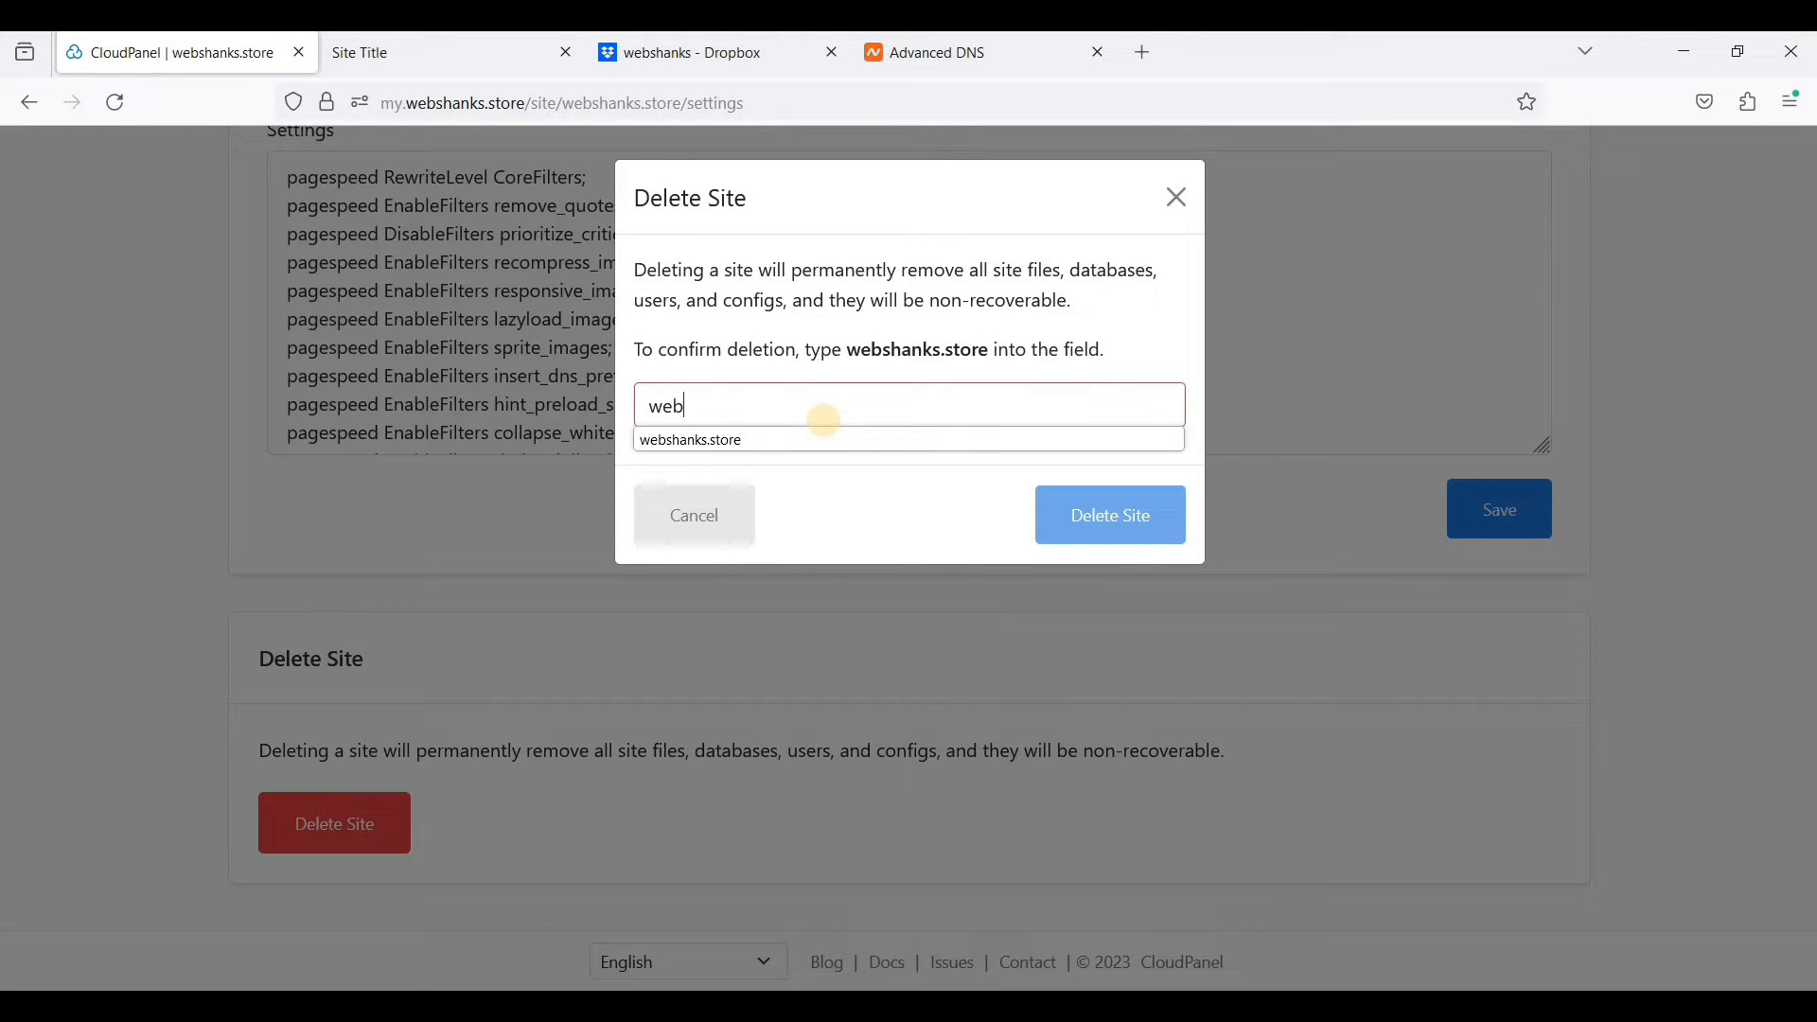
text(sha)
click(873, 441)
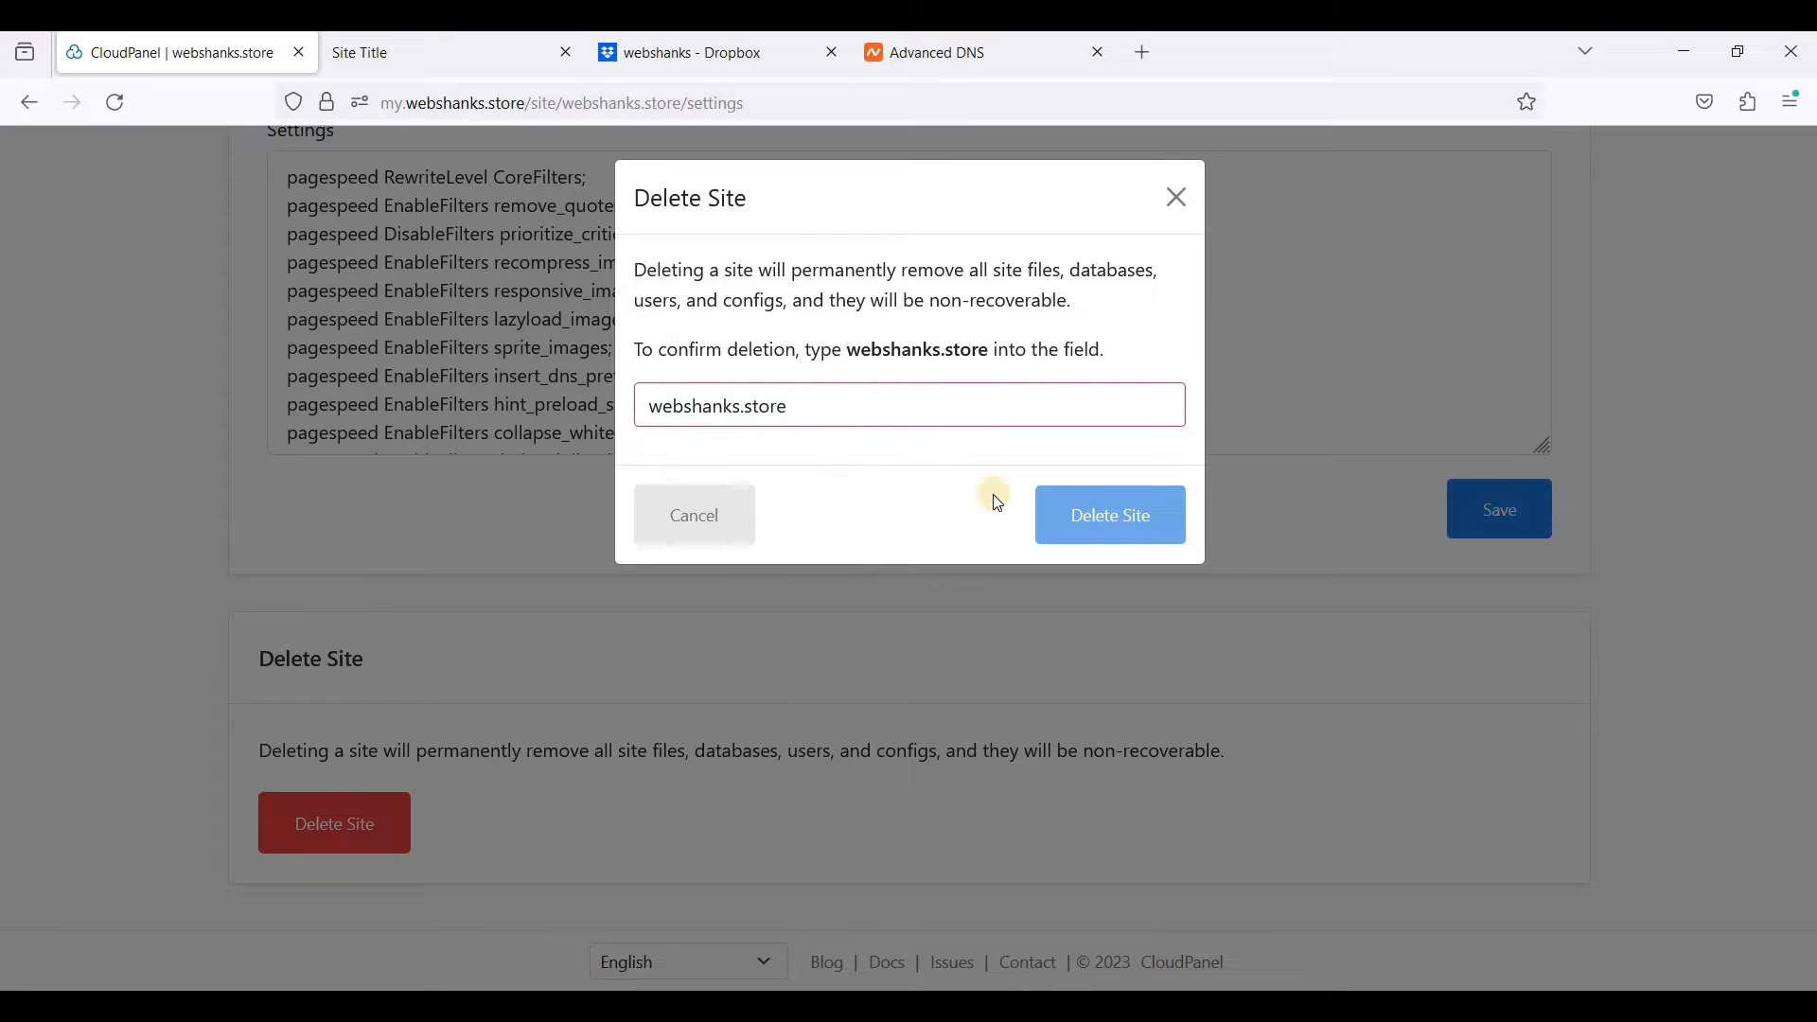
click(822, 403)
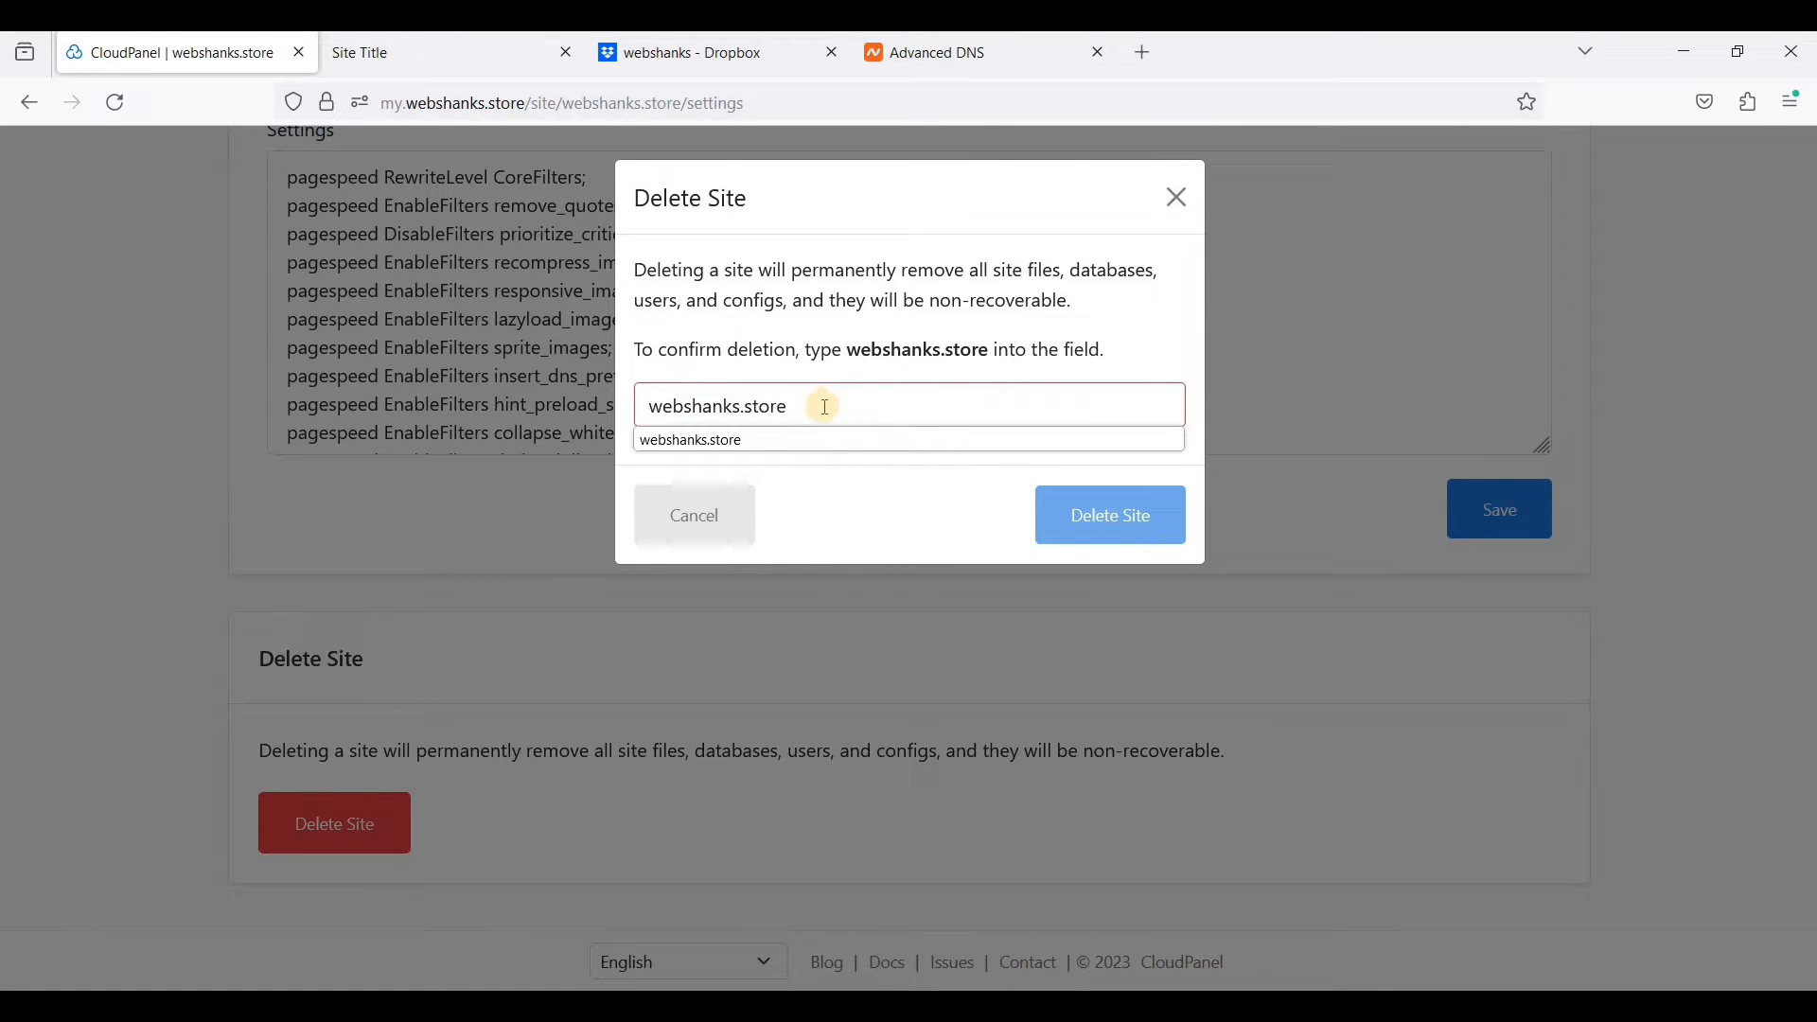
click(1101, 528)
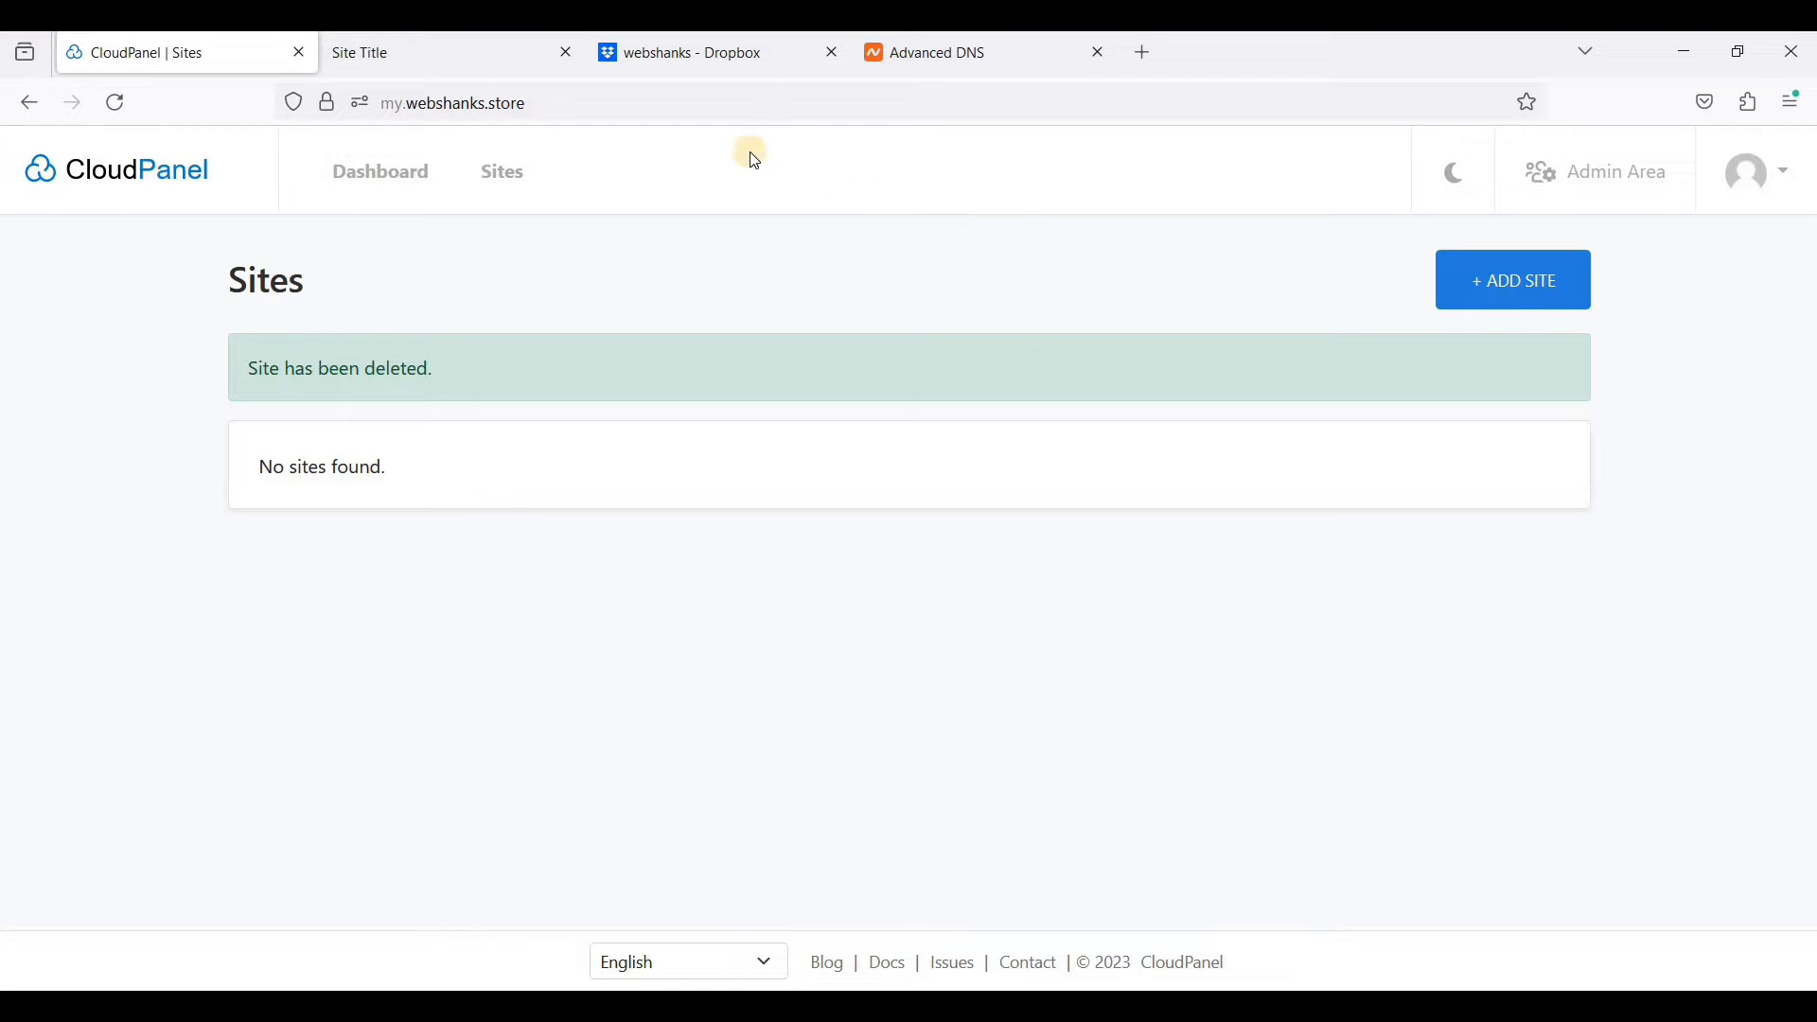
Switch to Dropbox and download backup.tar from the webshanks folder of the 2023-12-23 07.00 backup
click(443, 56)
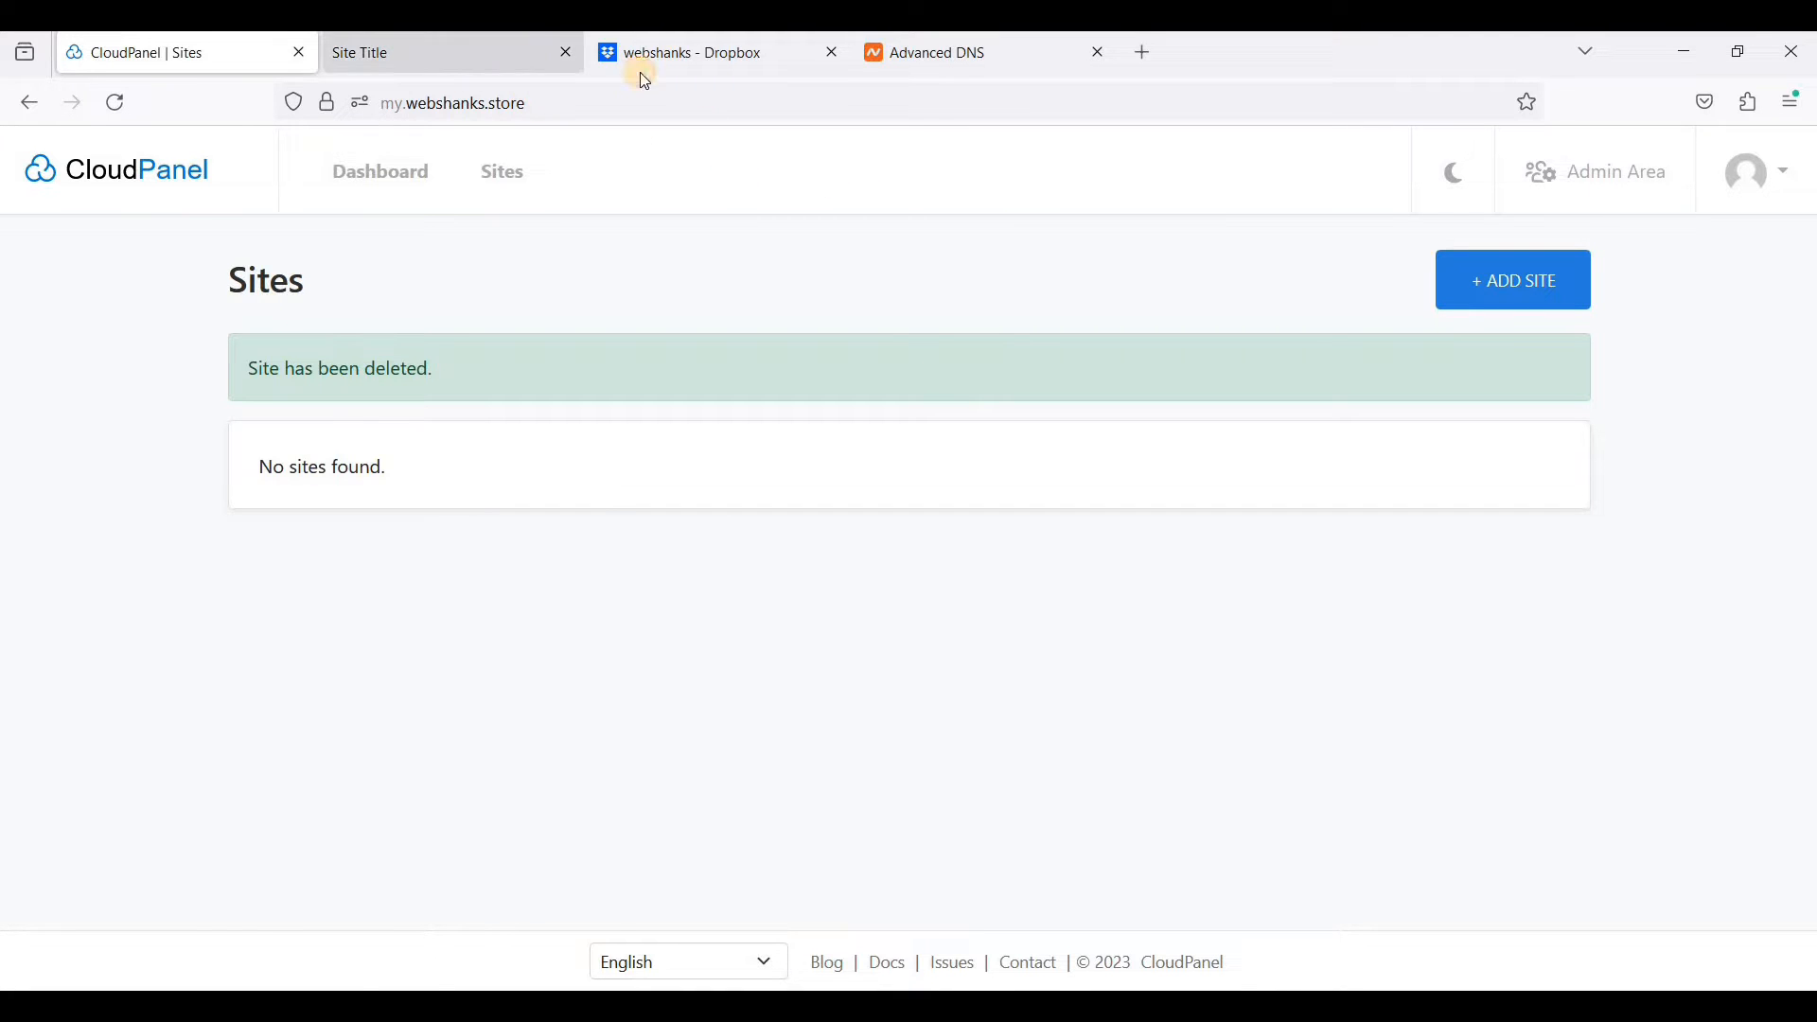
click(641, 59)
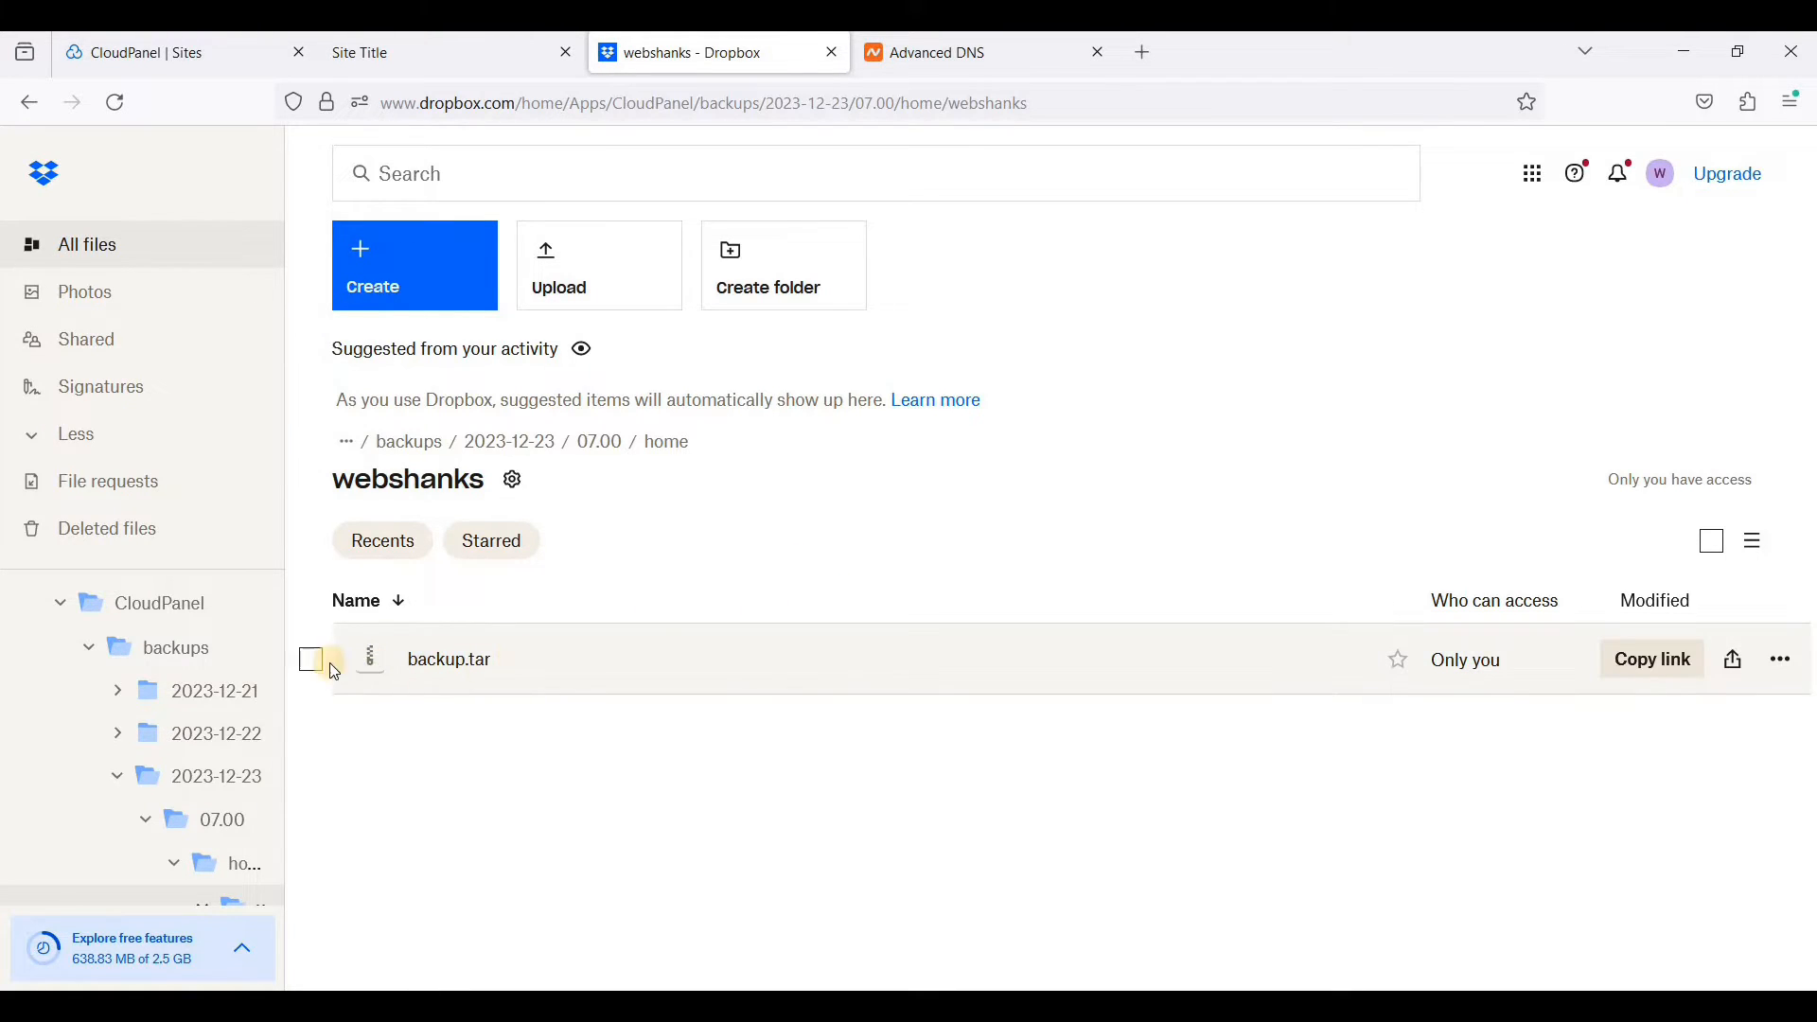
click(312, 661)
click(417, 555)
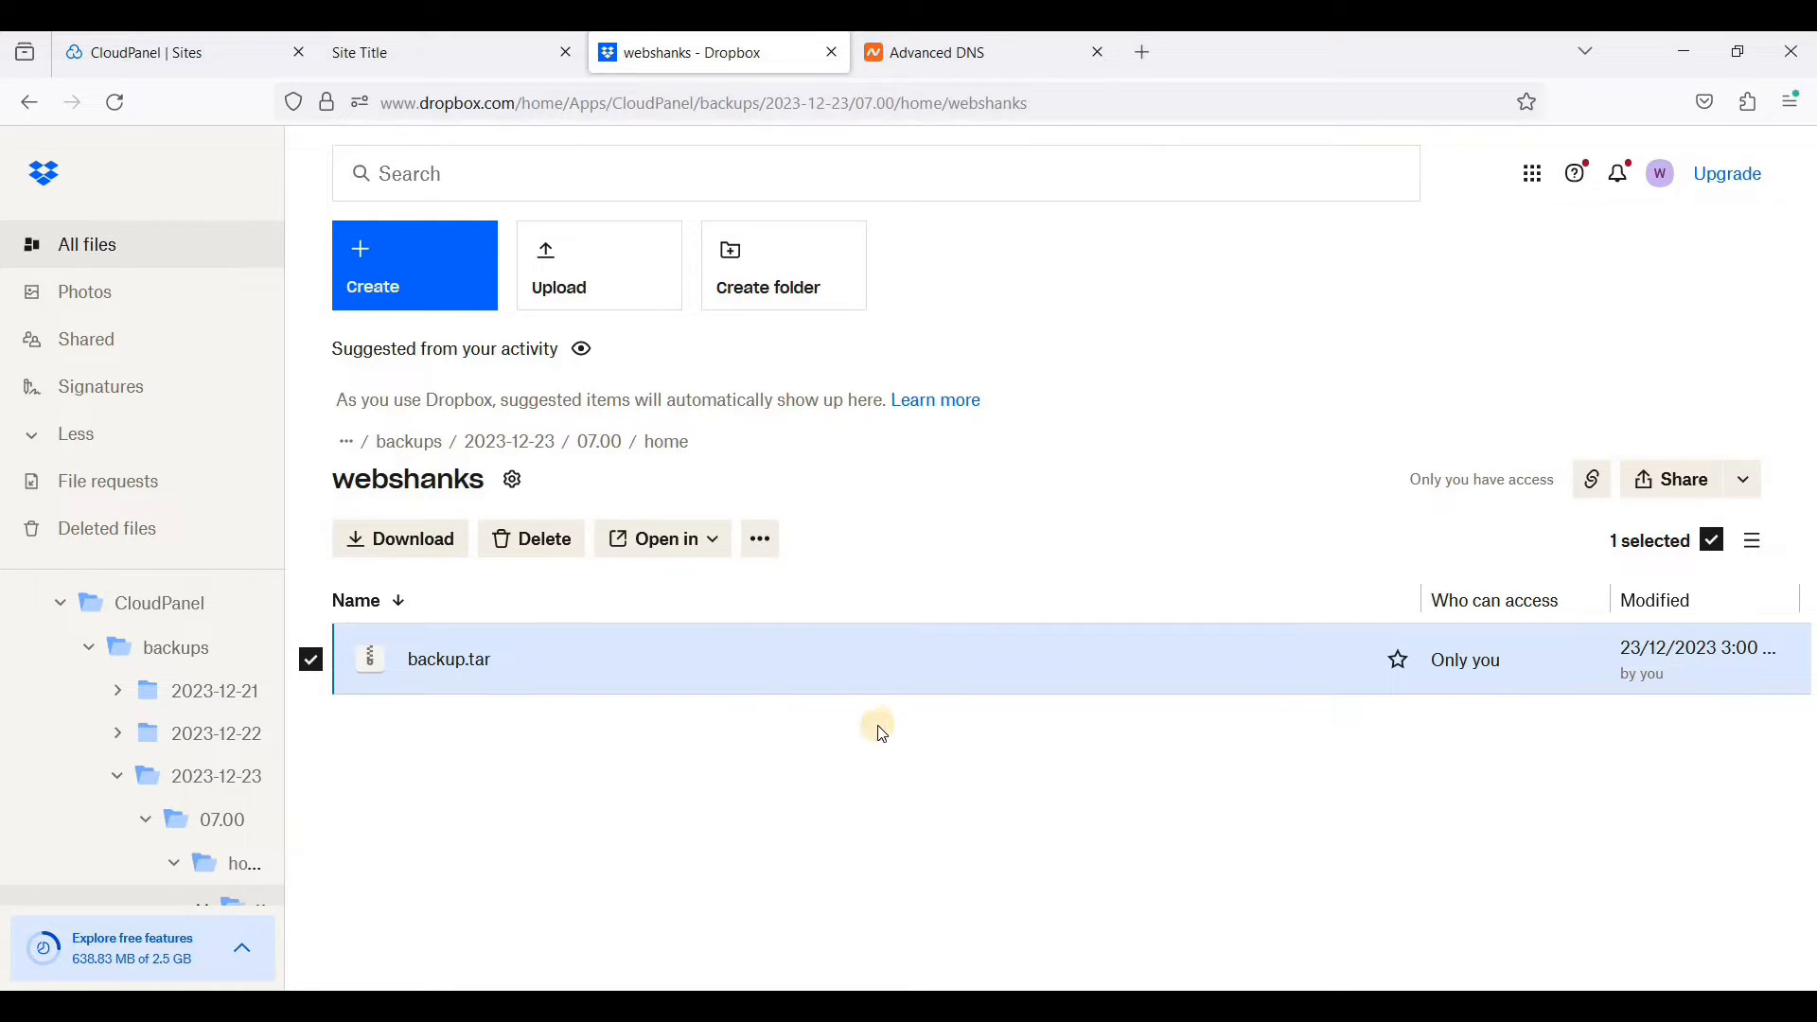
click(1146, 387)
Back in CloudPanel, start a new WordPress site with the domain name webshanks.store
click(183, 72)
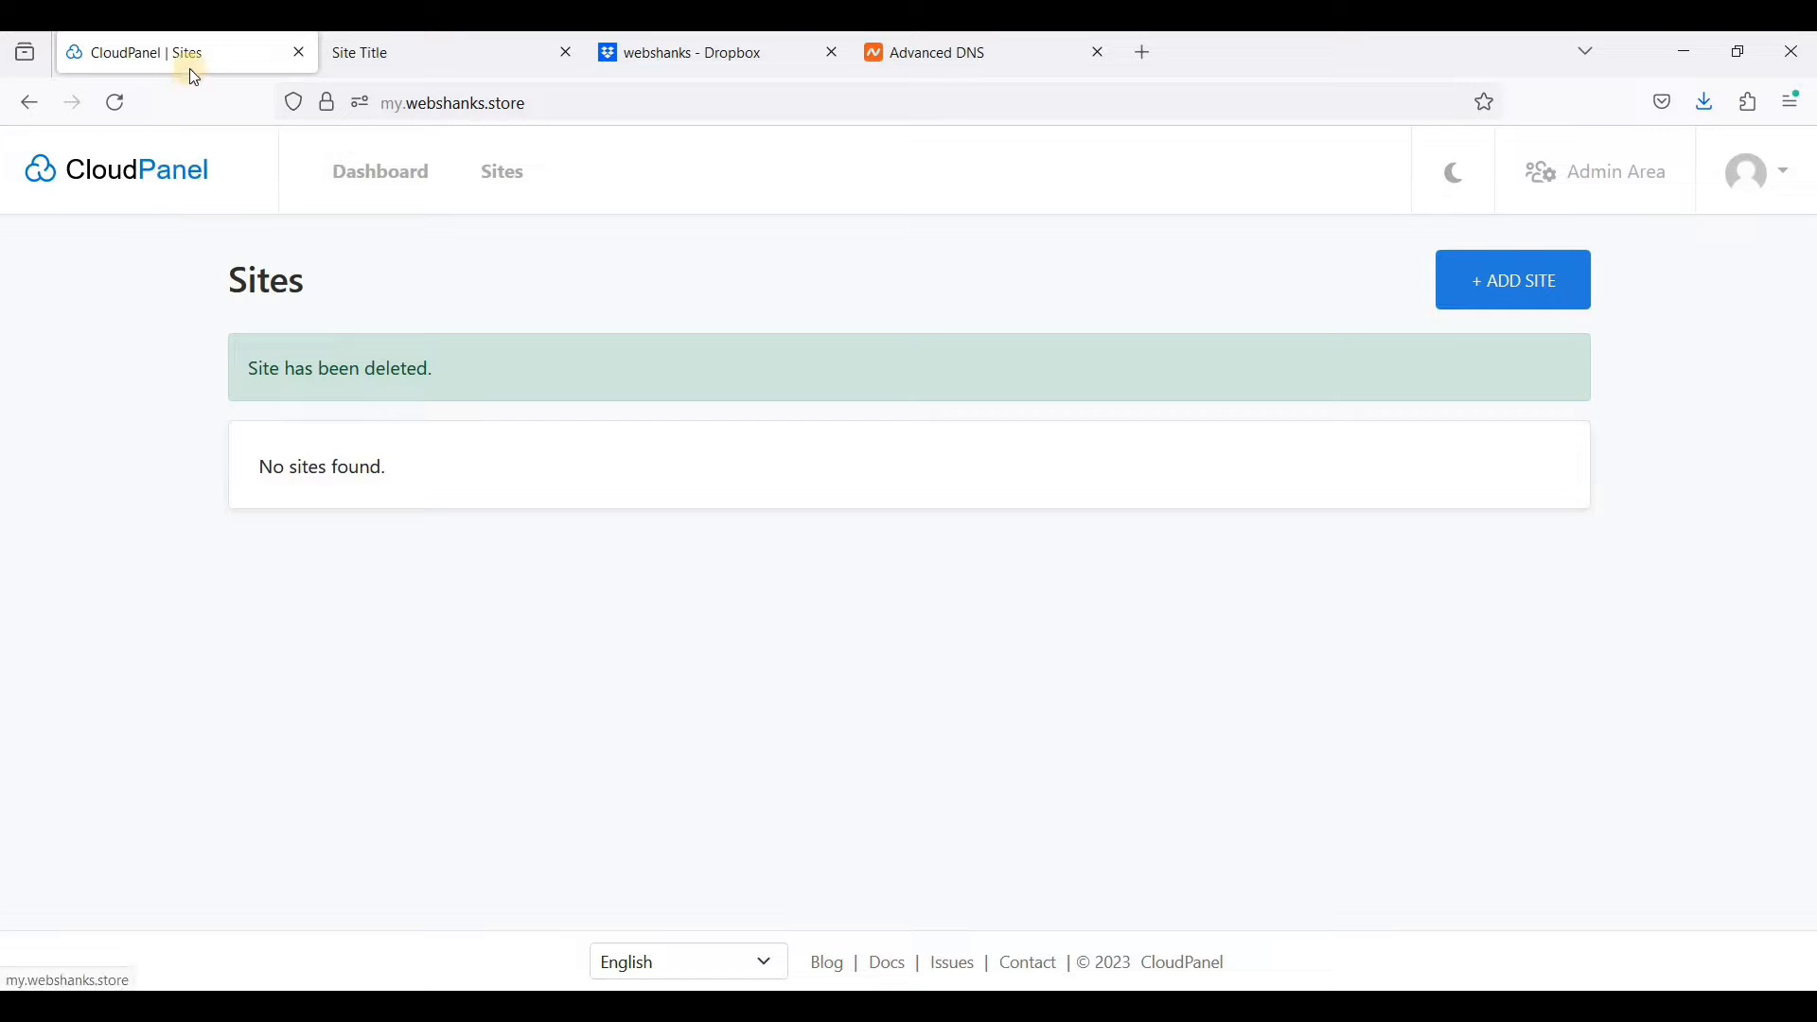
click(502, 191)
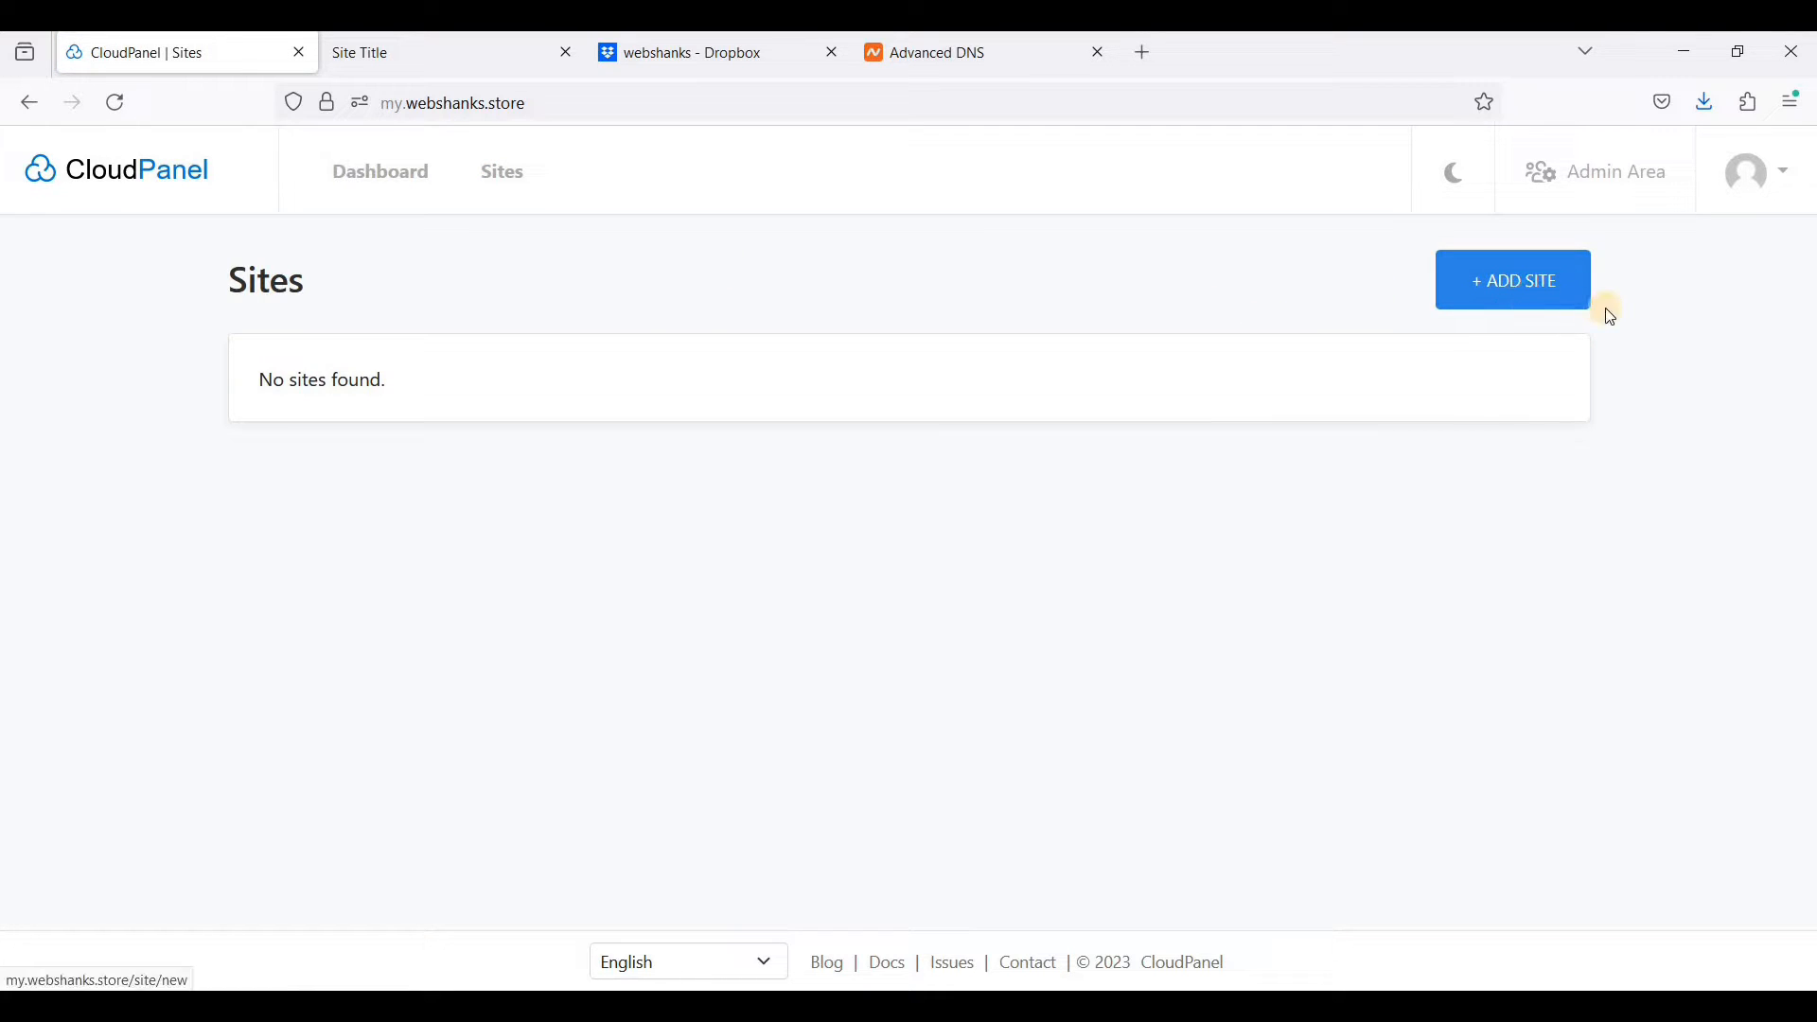
click(1528, 305)
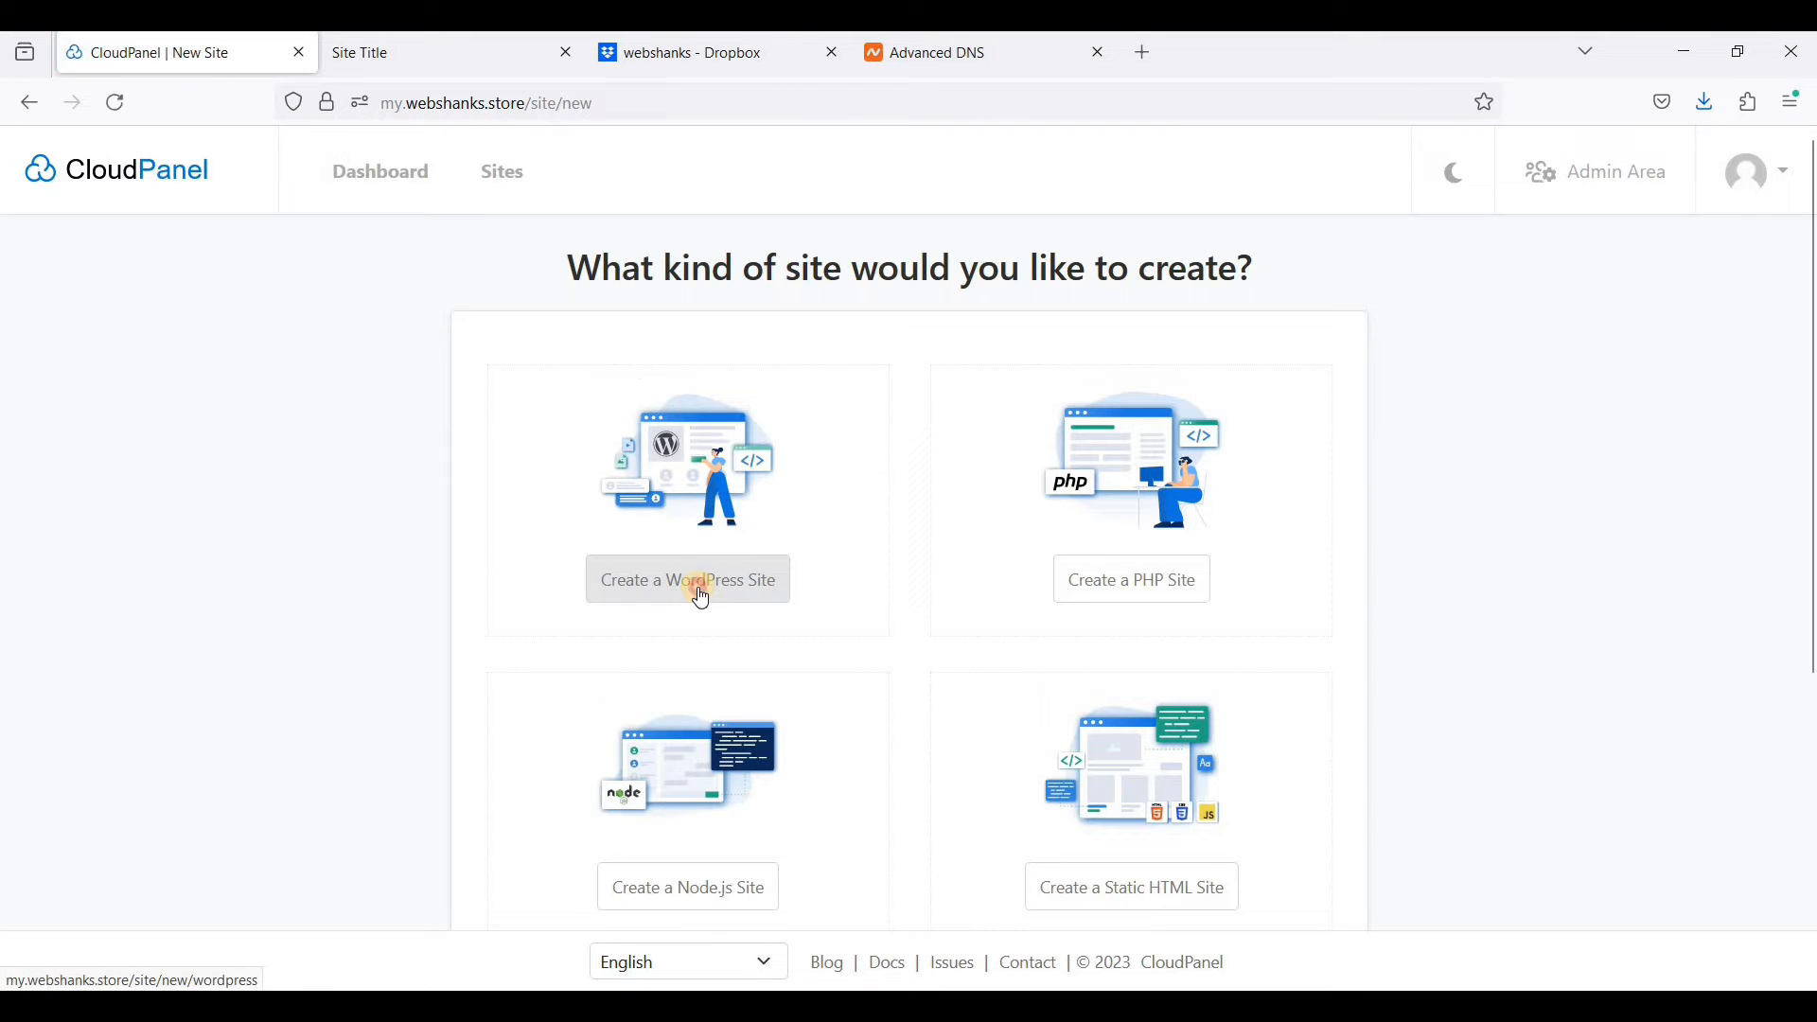
click(702, 573)
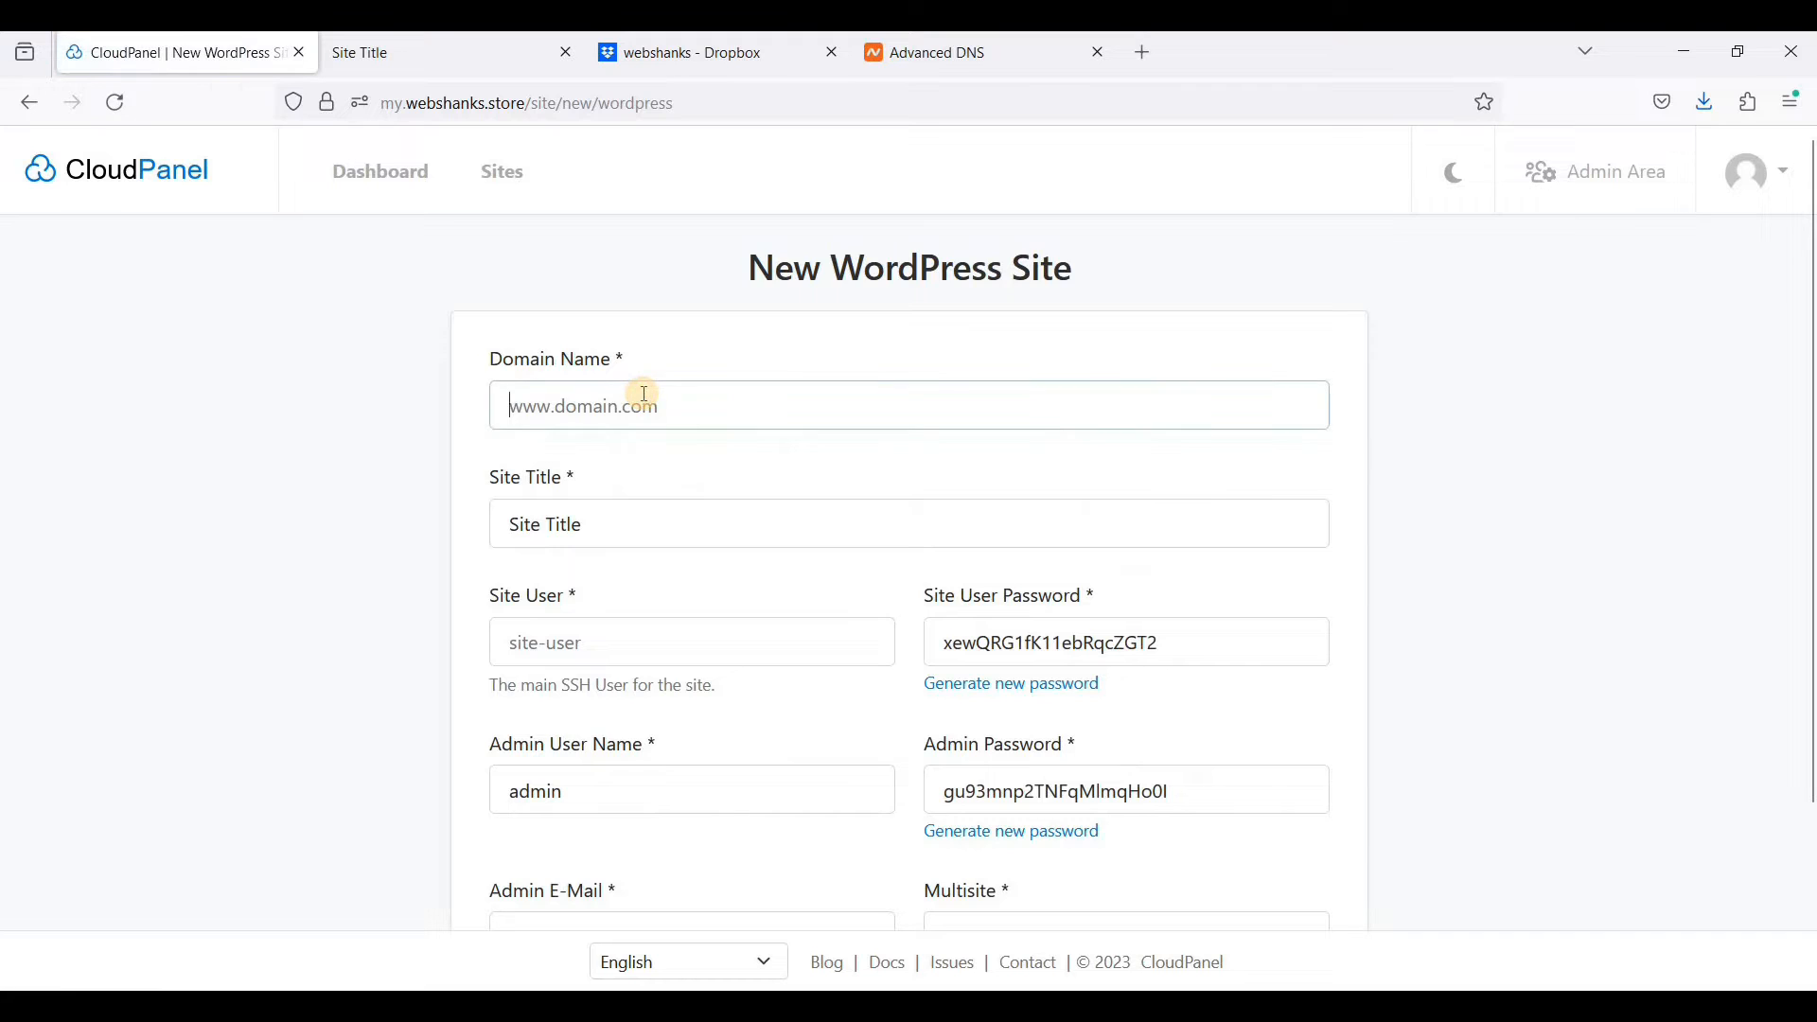
text(web)
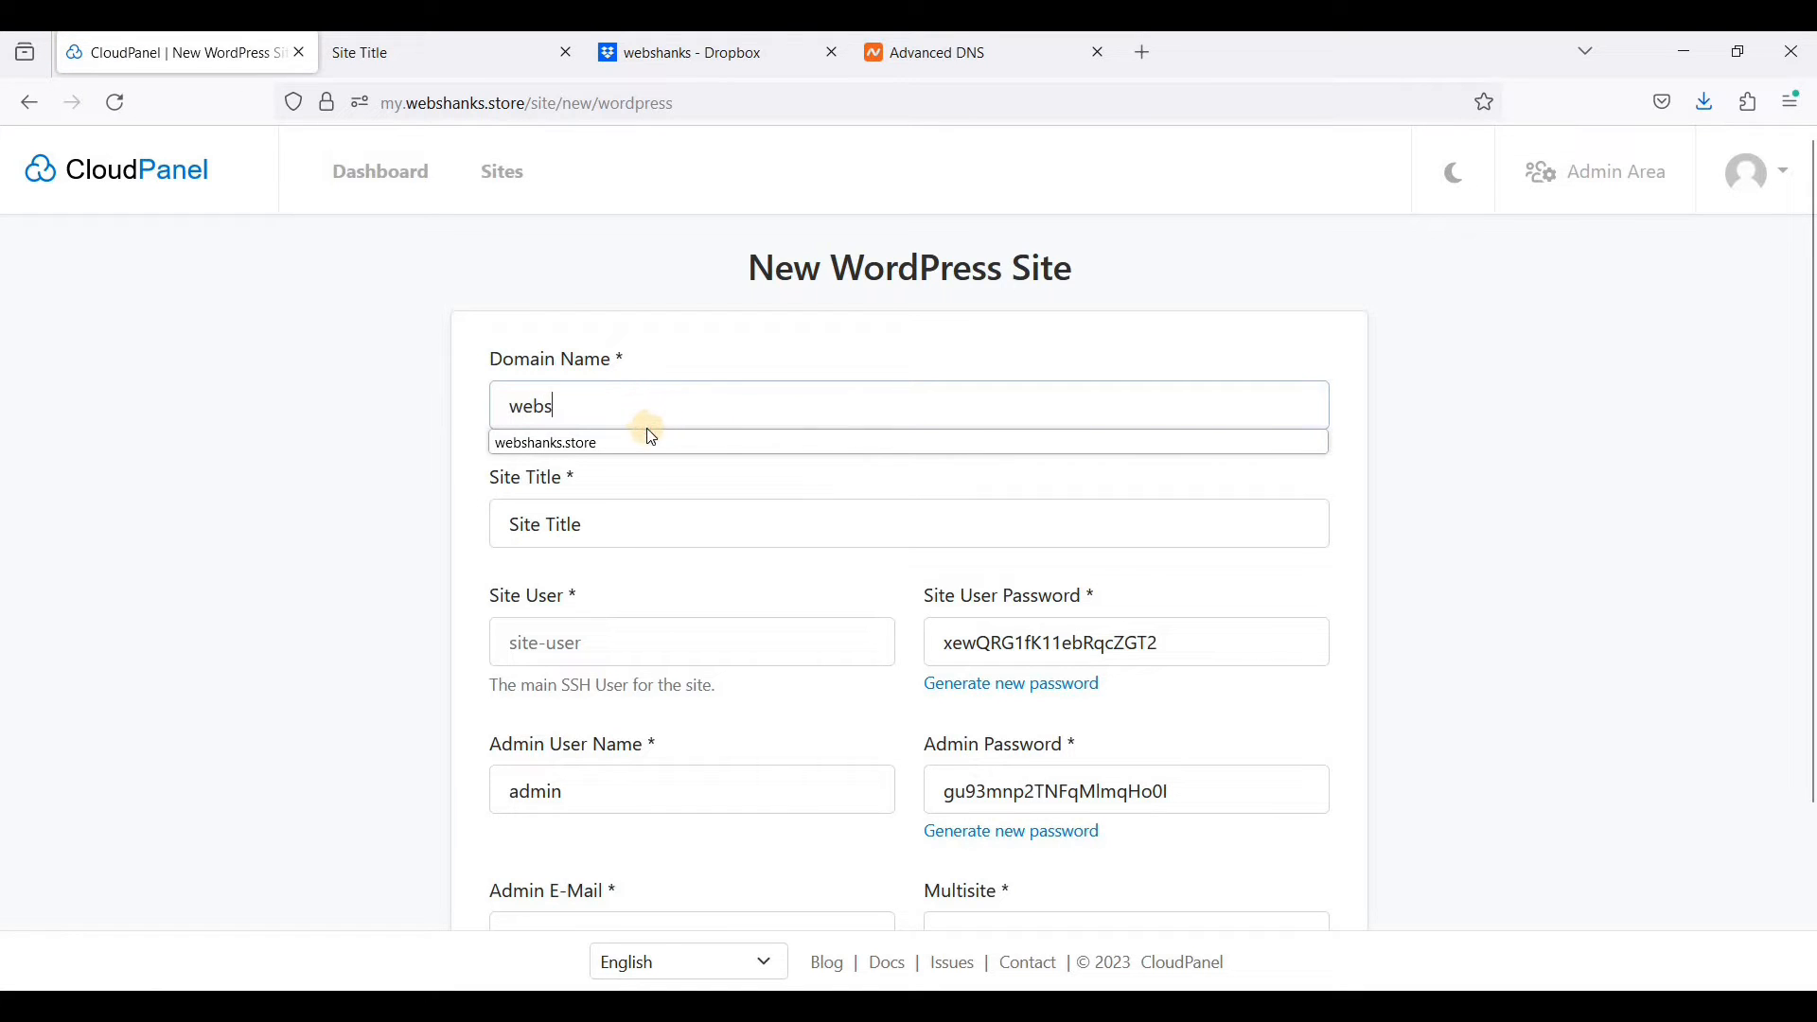
text(s)
click(653, 441)
click(641, 522)
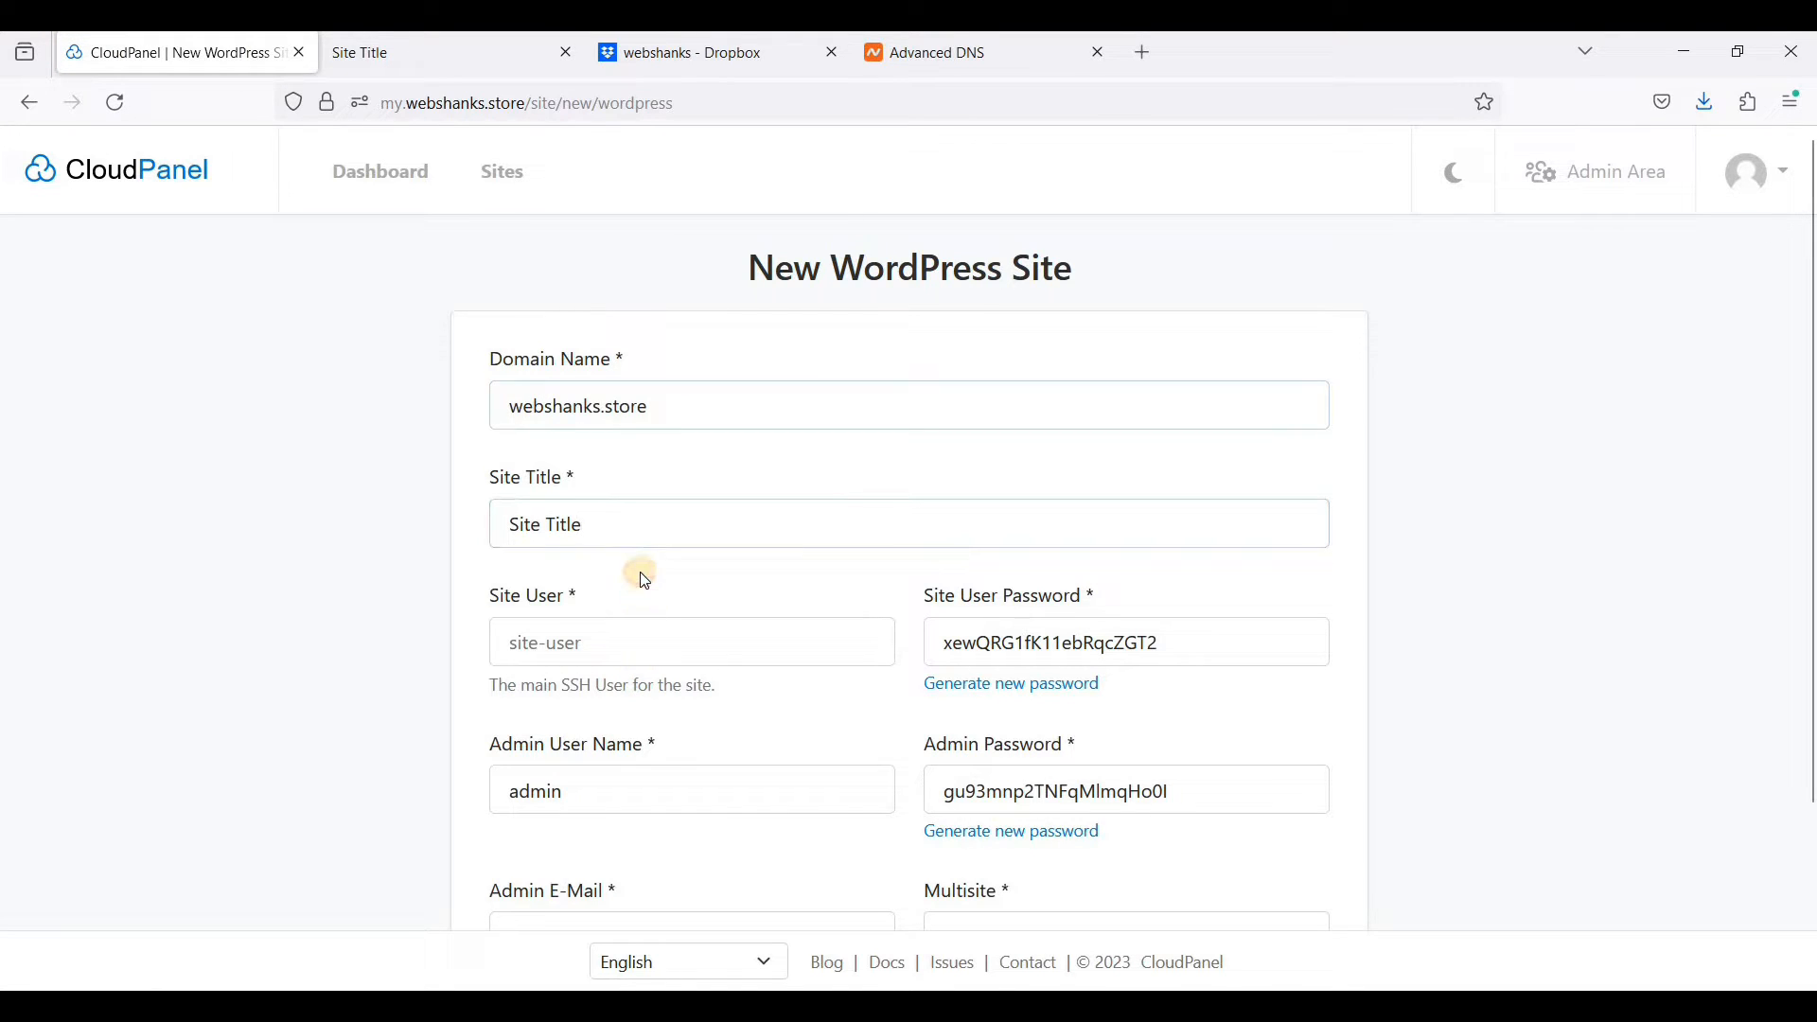
Set the new site's user to webshanks
scroll(730, 483, down, 2)
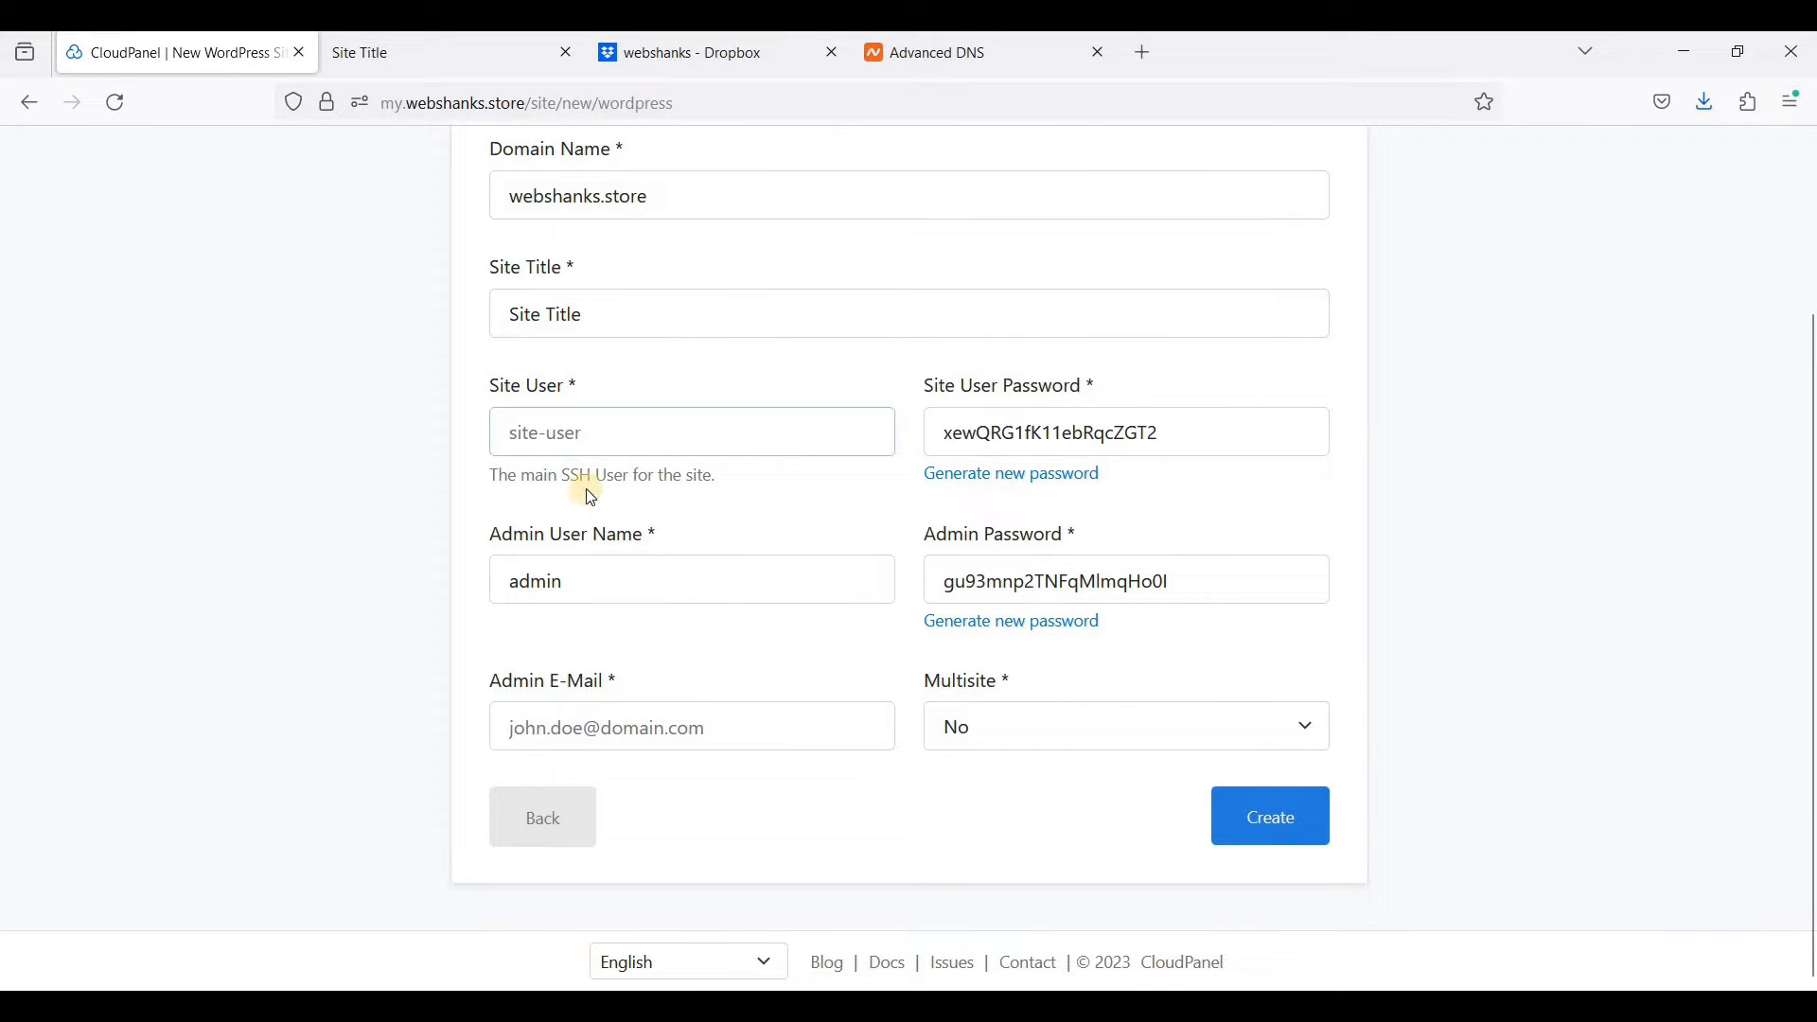
click(715, 427)
text(wes)
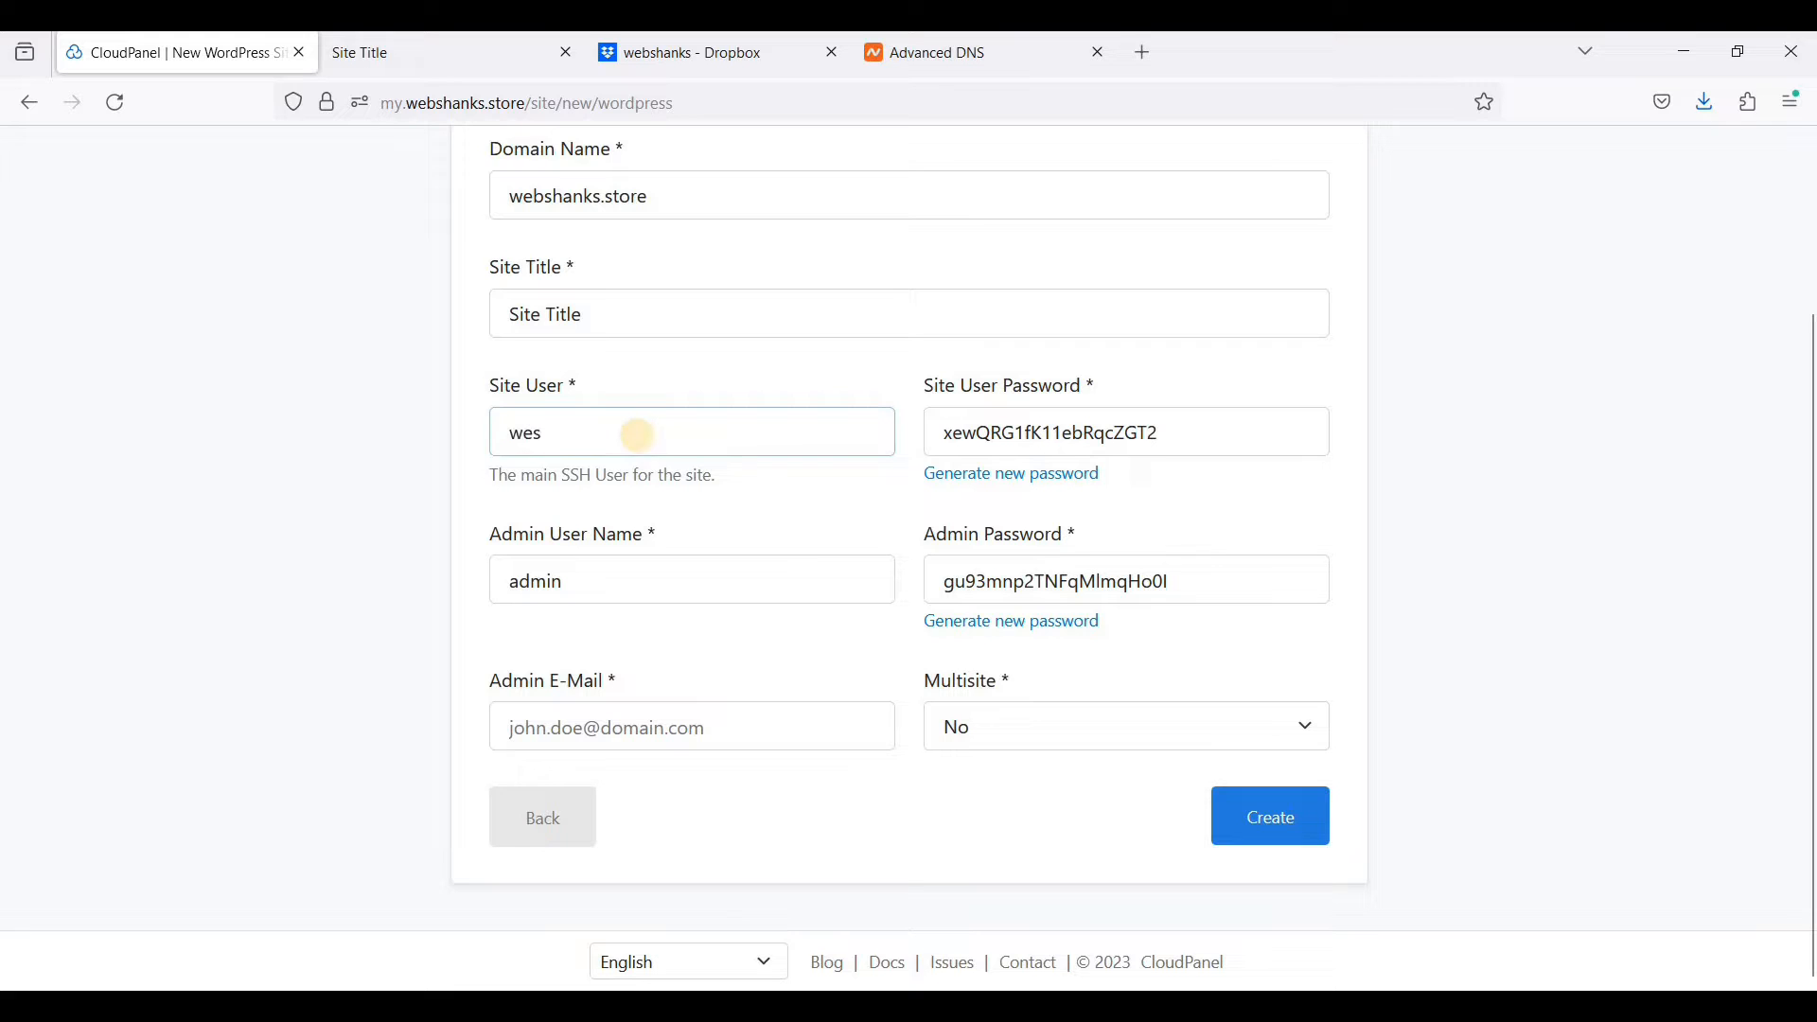
key(BackSpace)
text(bshanks)
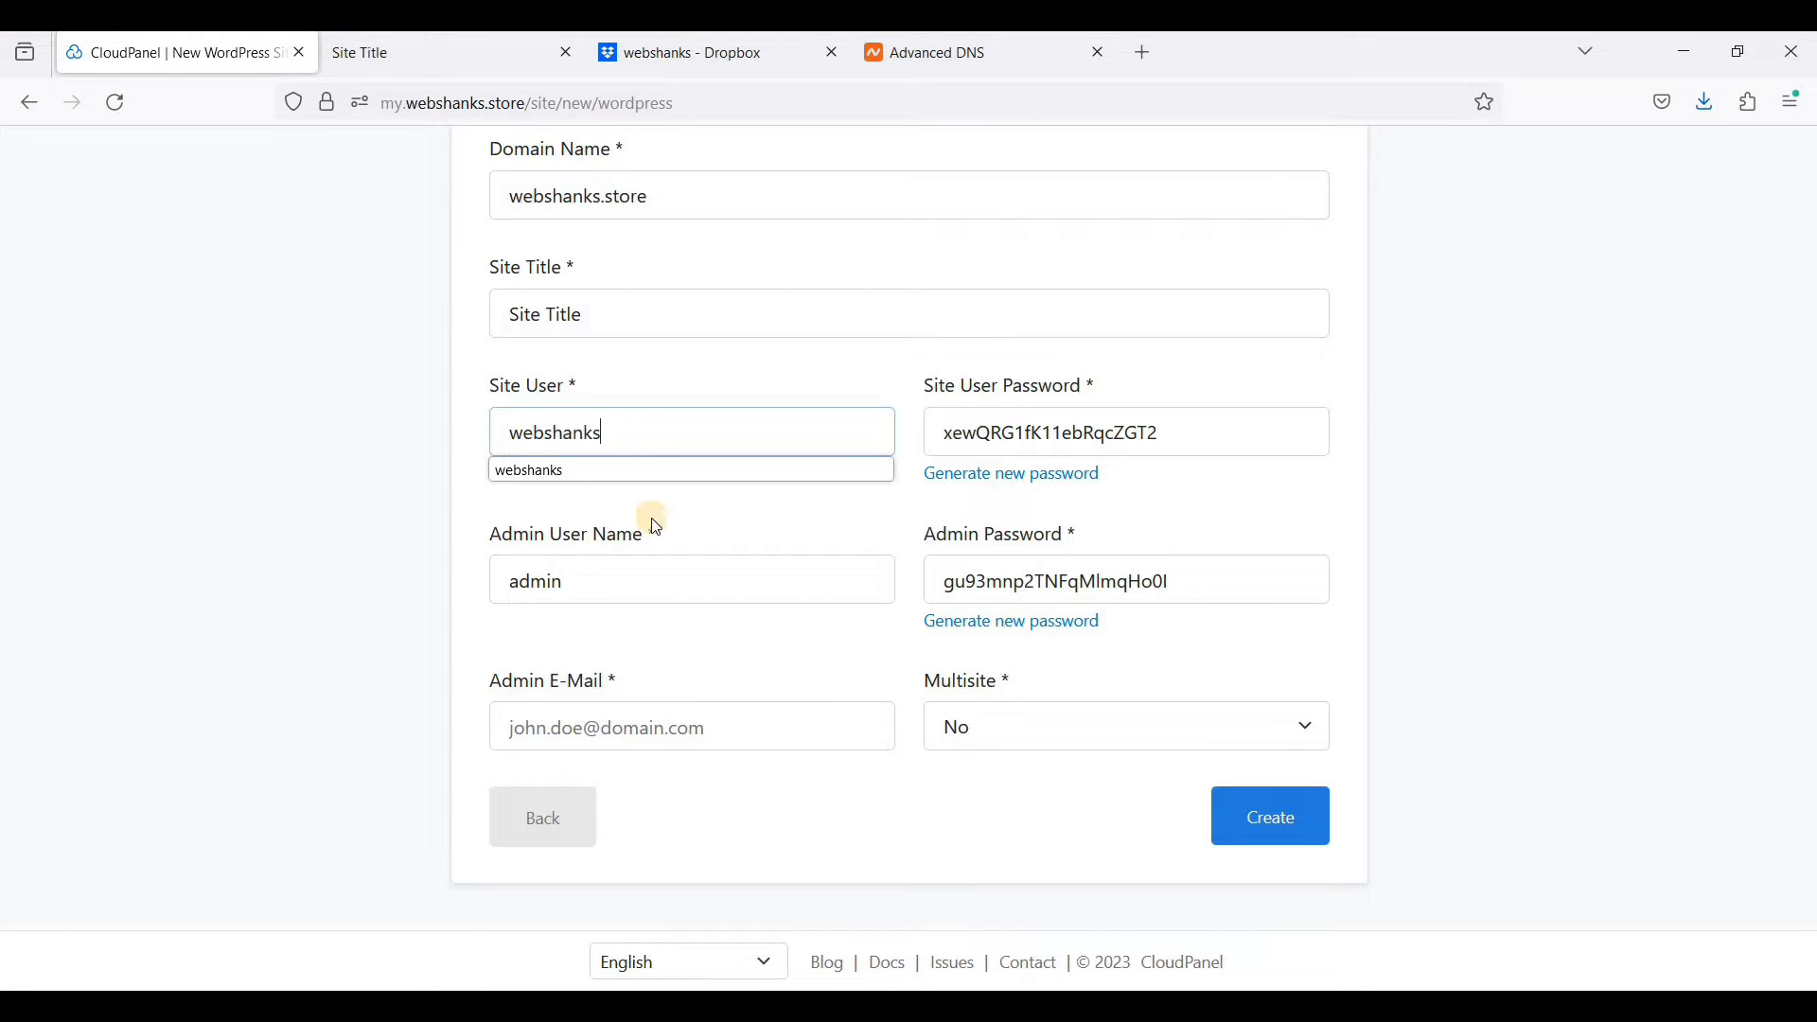
click(644, 578)
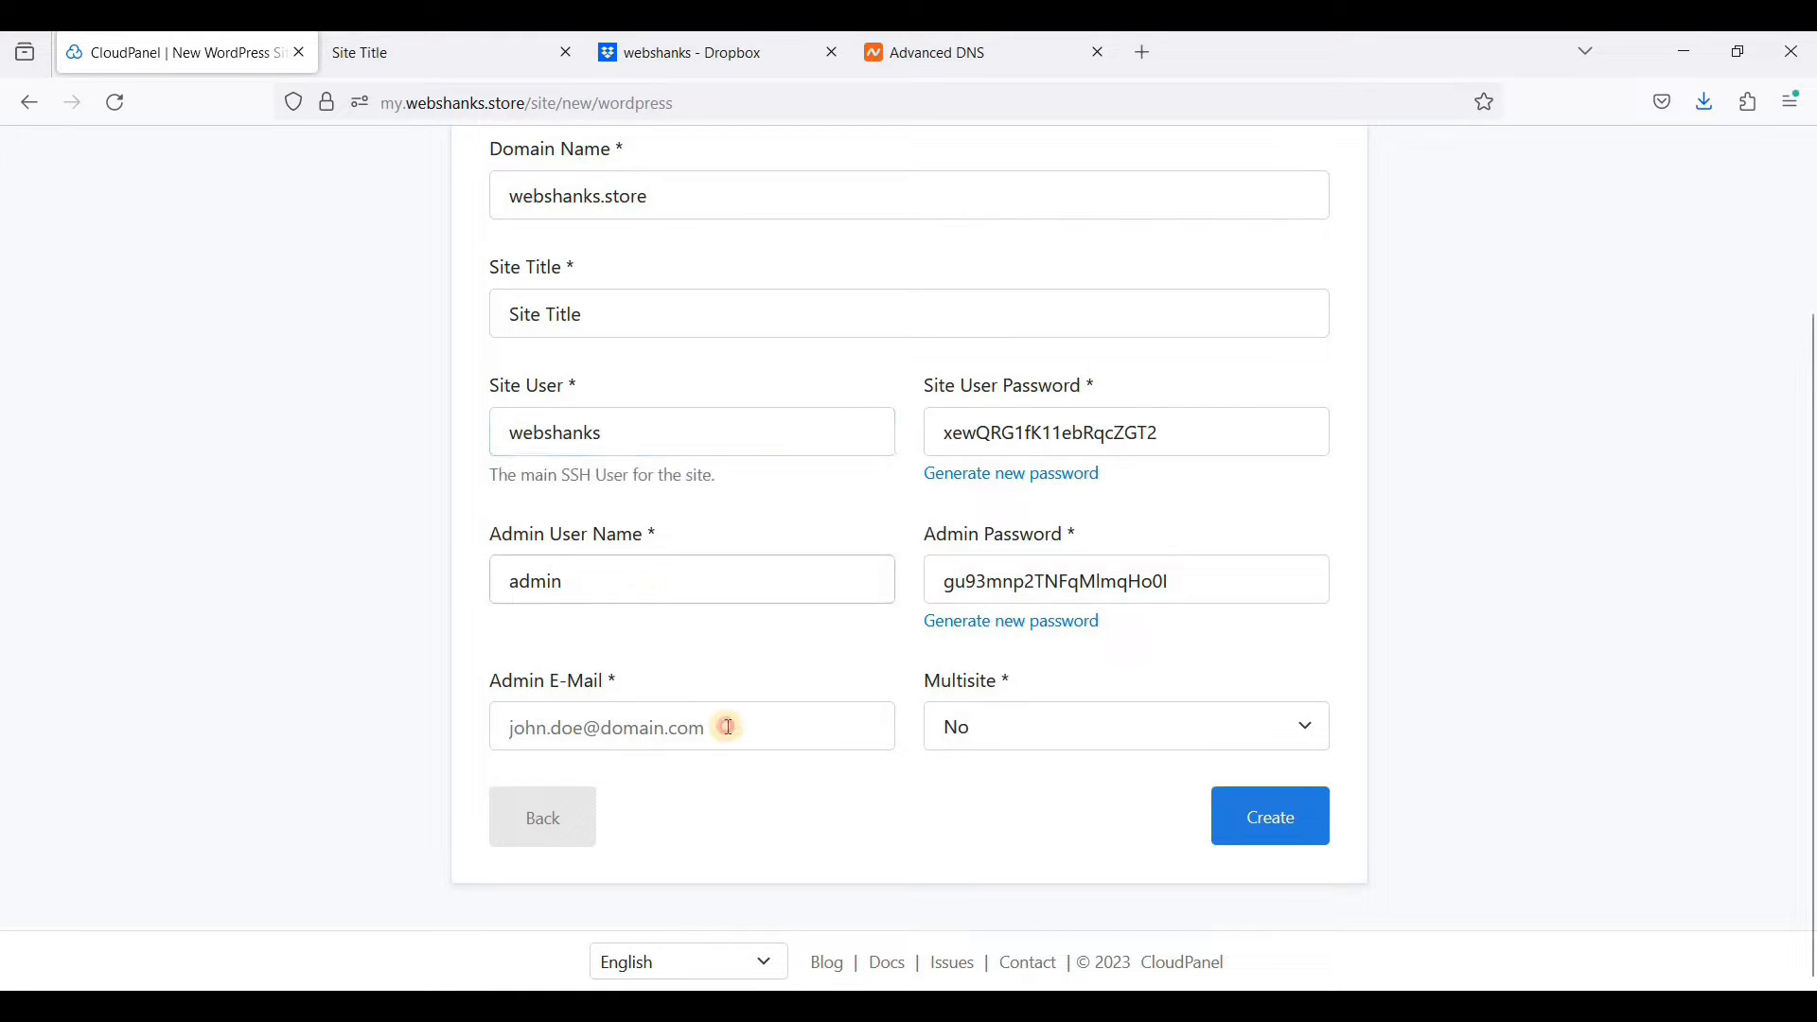
Fill in the admin's e-mail address and create the WordPress site
click(609, 727)
text(ad)
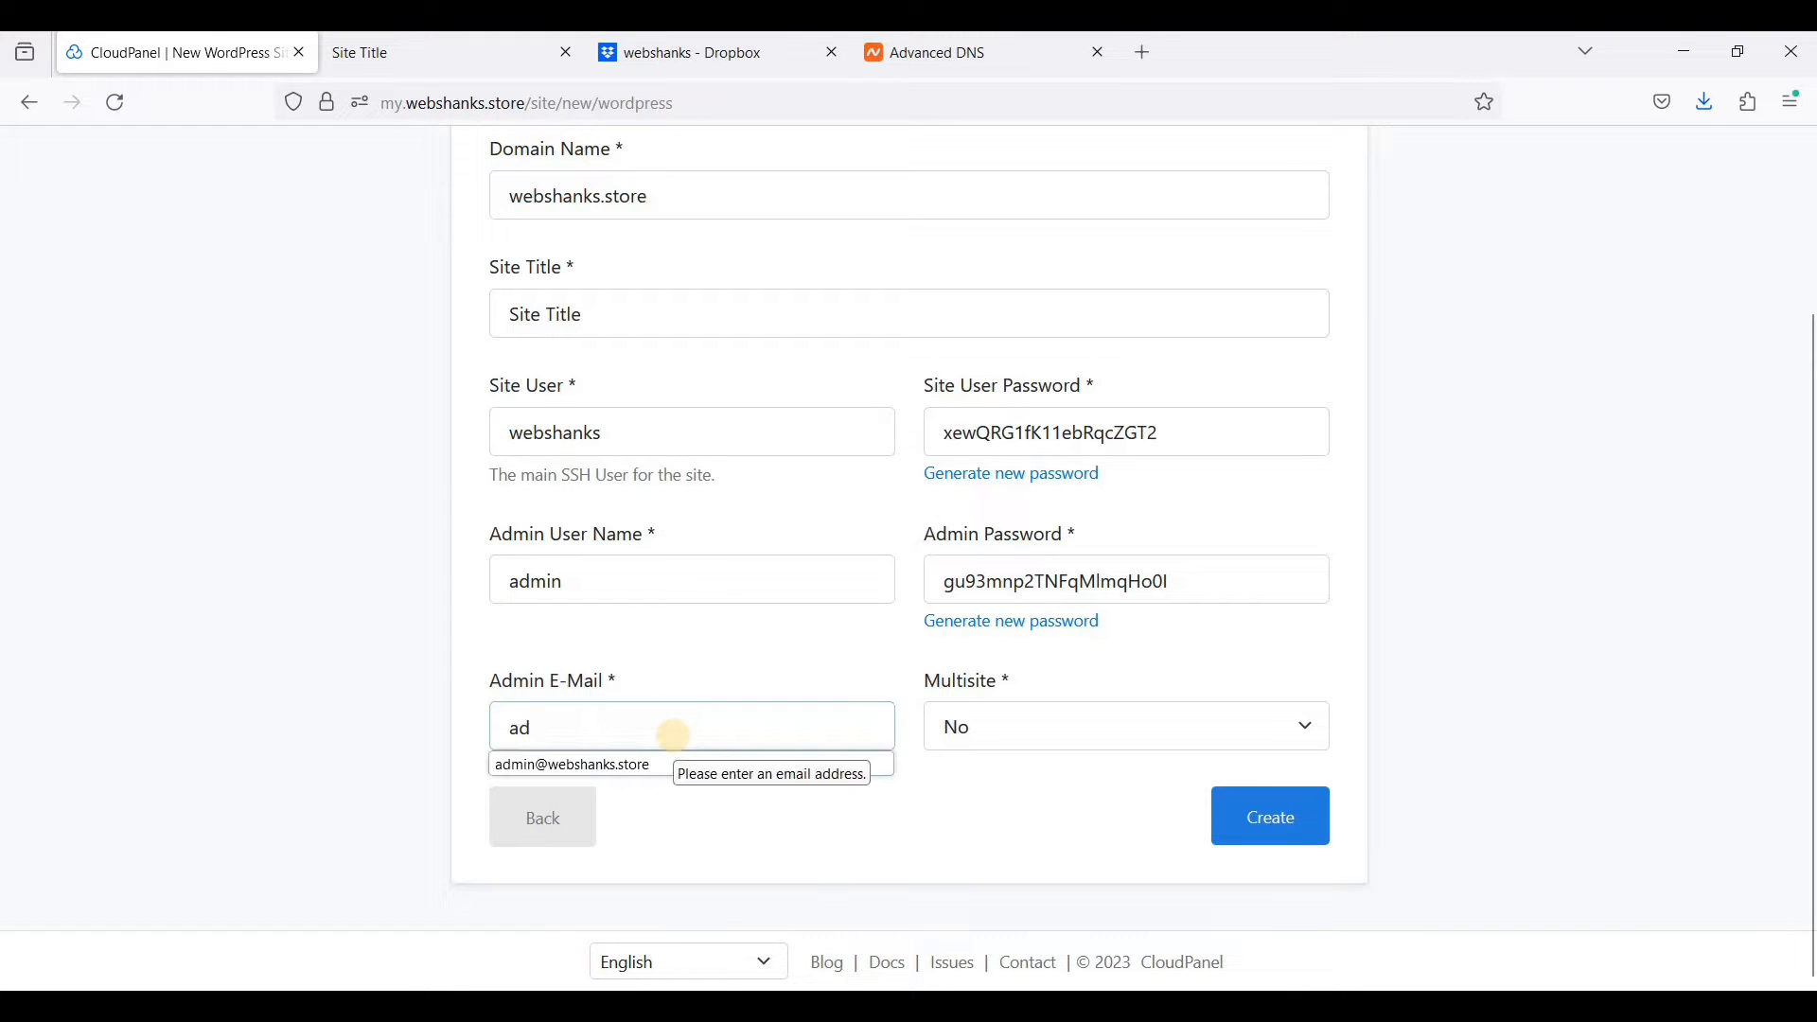
key(Down)
key(Return)
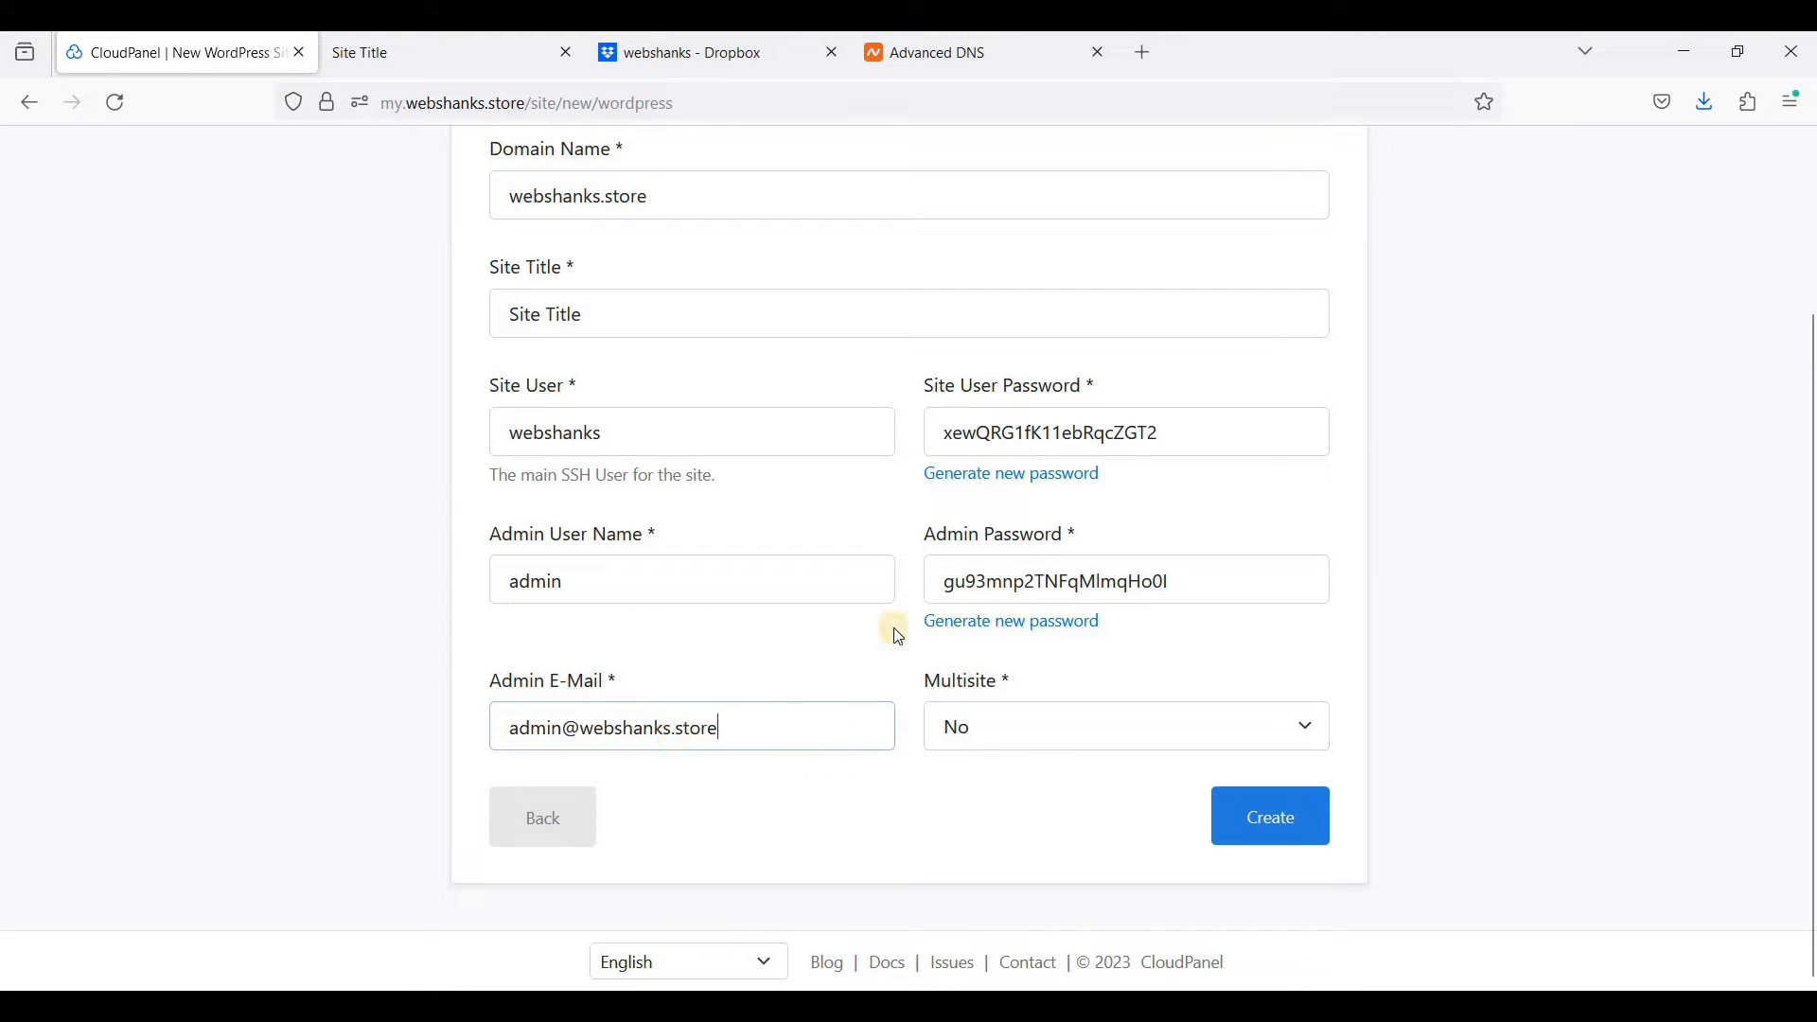
scroll(1515, 786, up, 2)
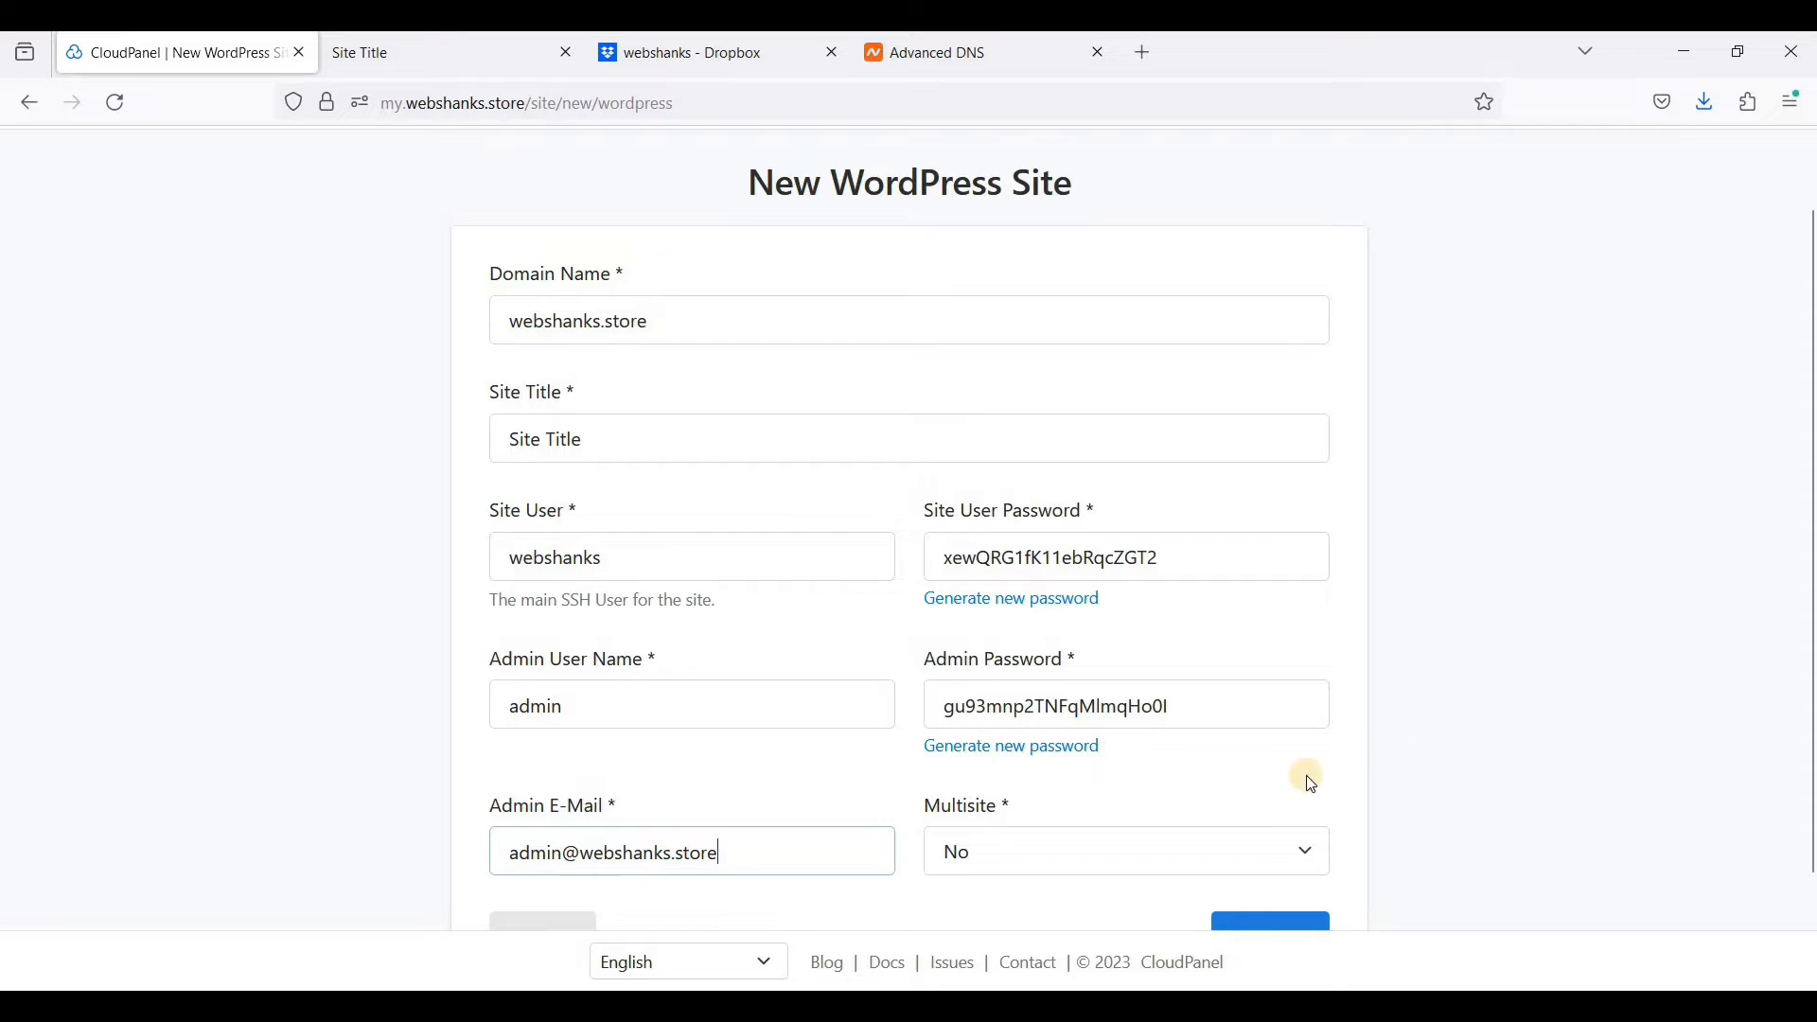
scroll(1306, 775, down, 2)
click(1274, 837)
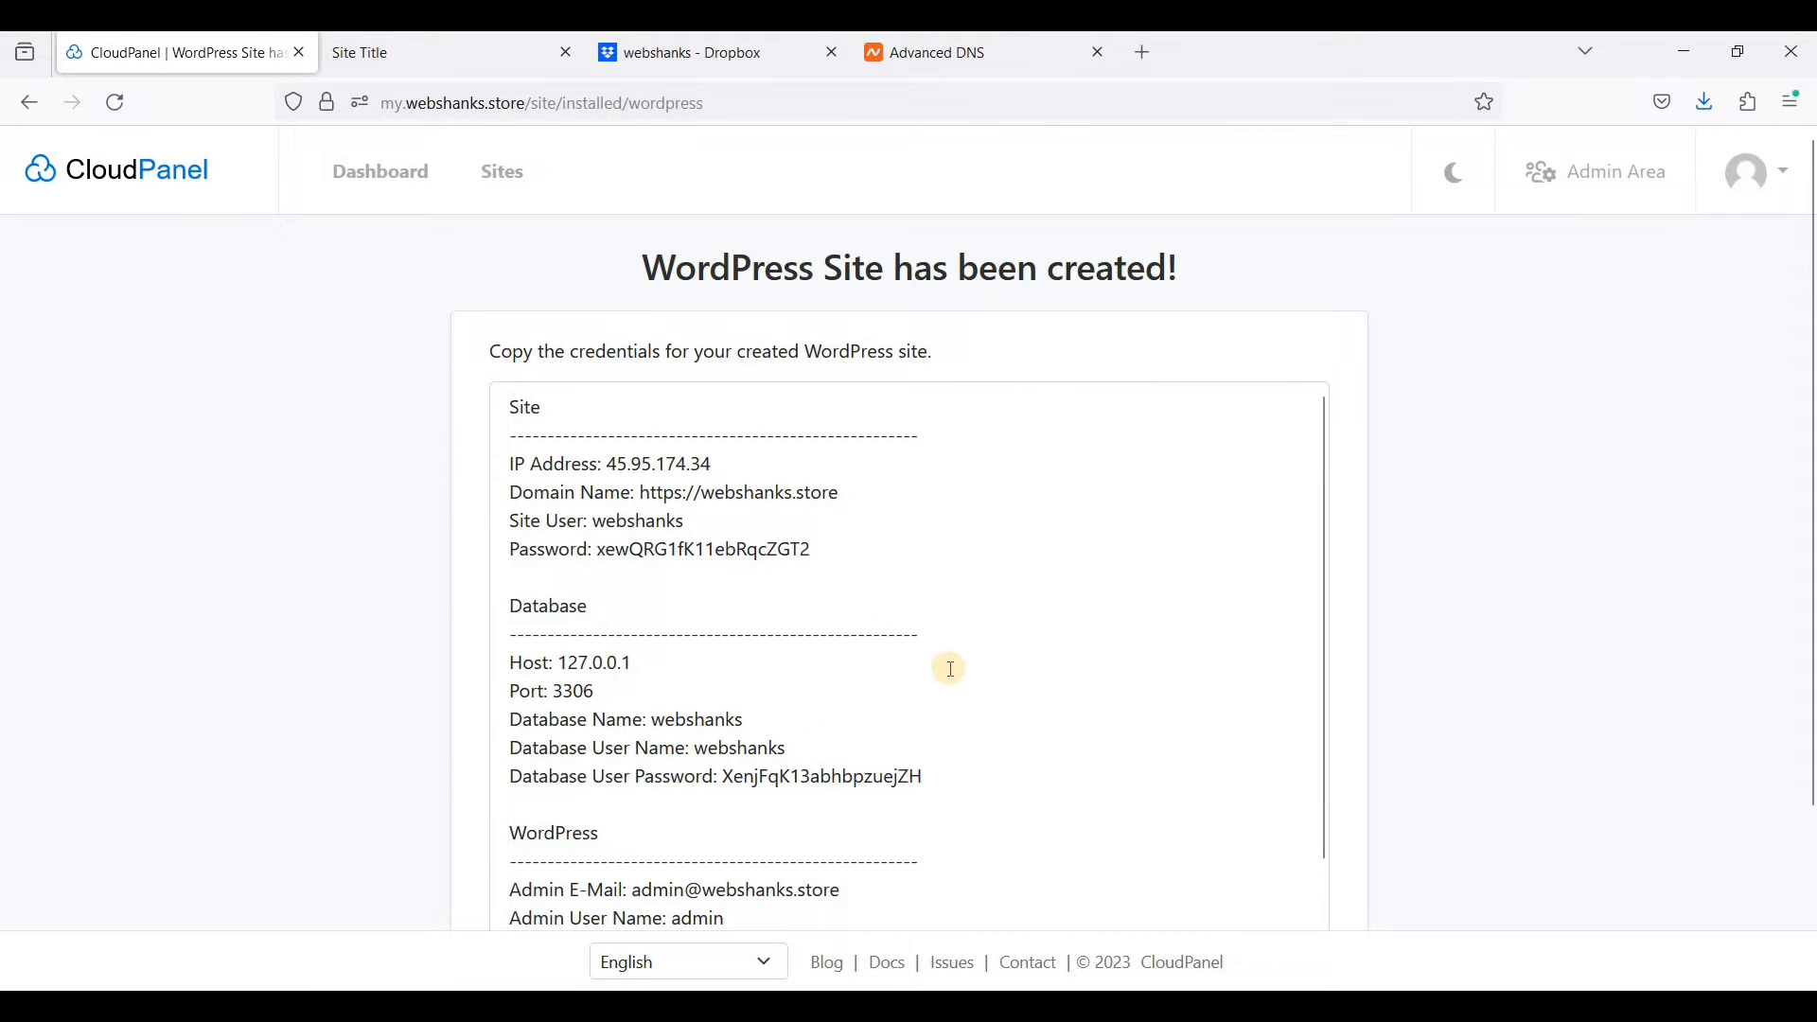
Review the site, database and WordPress credentials of the newly created site
scroll(719, 445, down, 2)
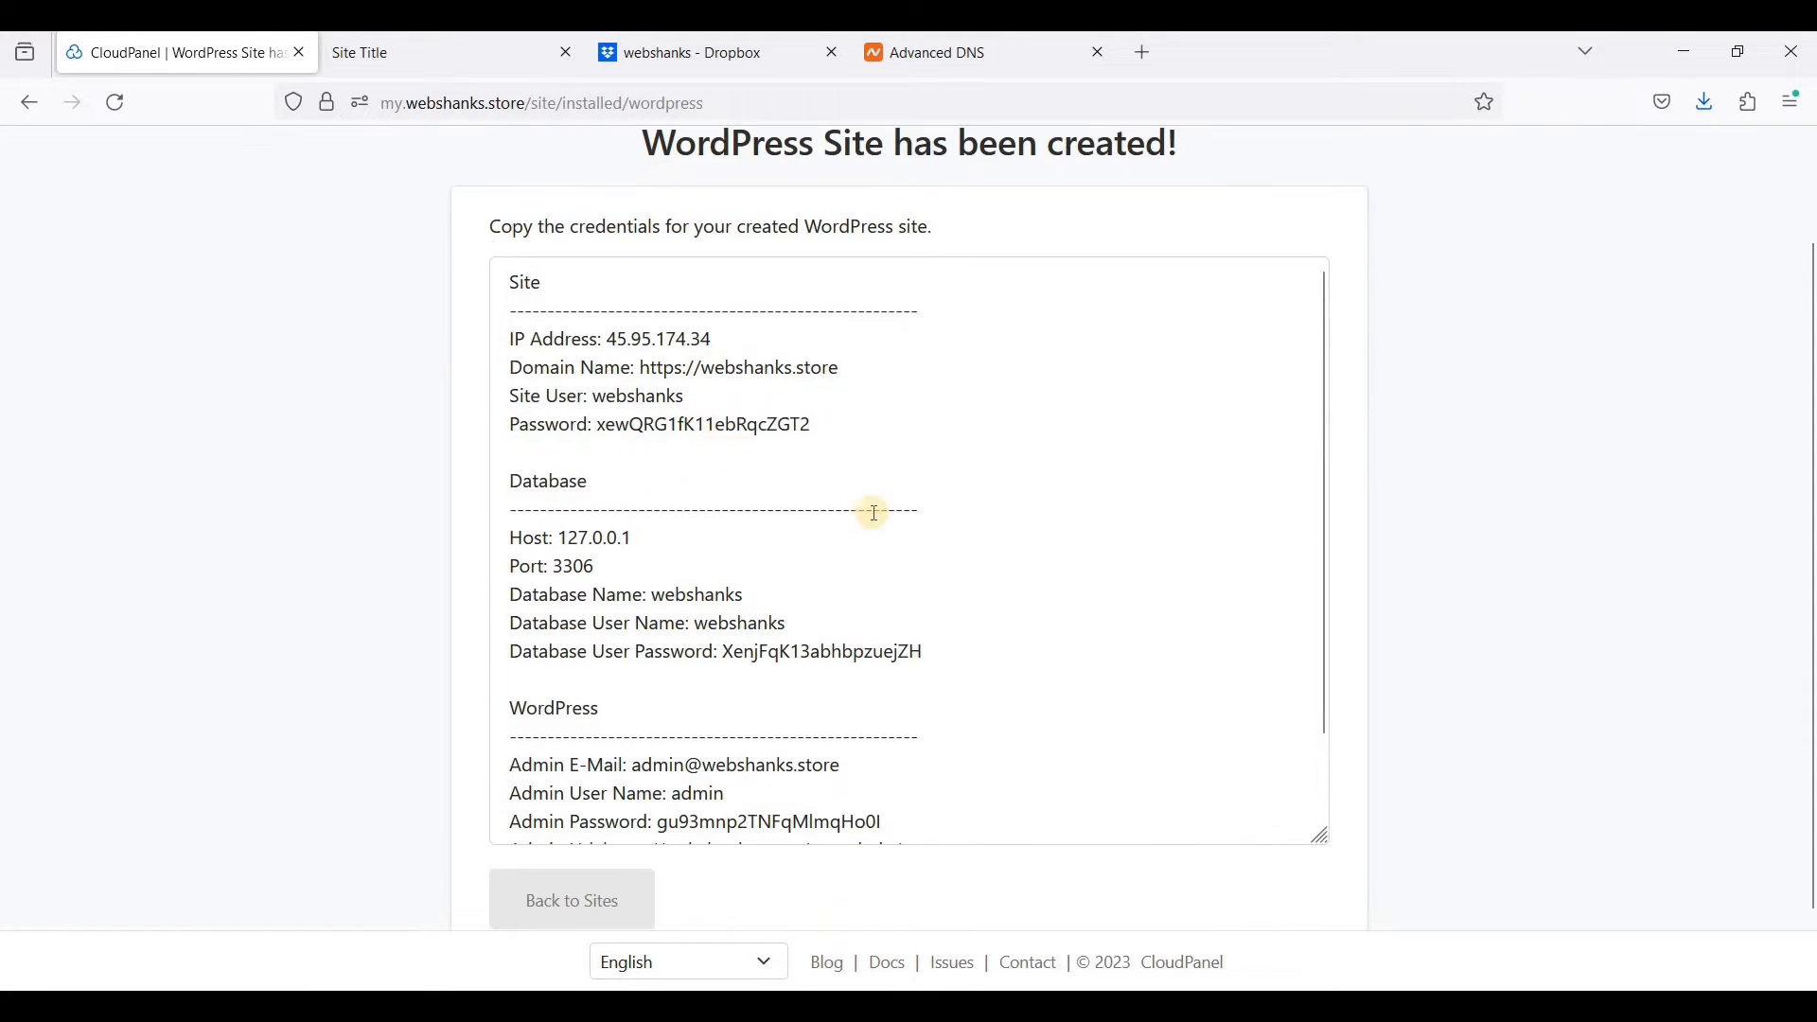
scroll(852, 501, up, 2)
click(523, 415)
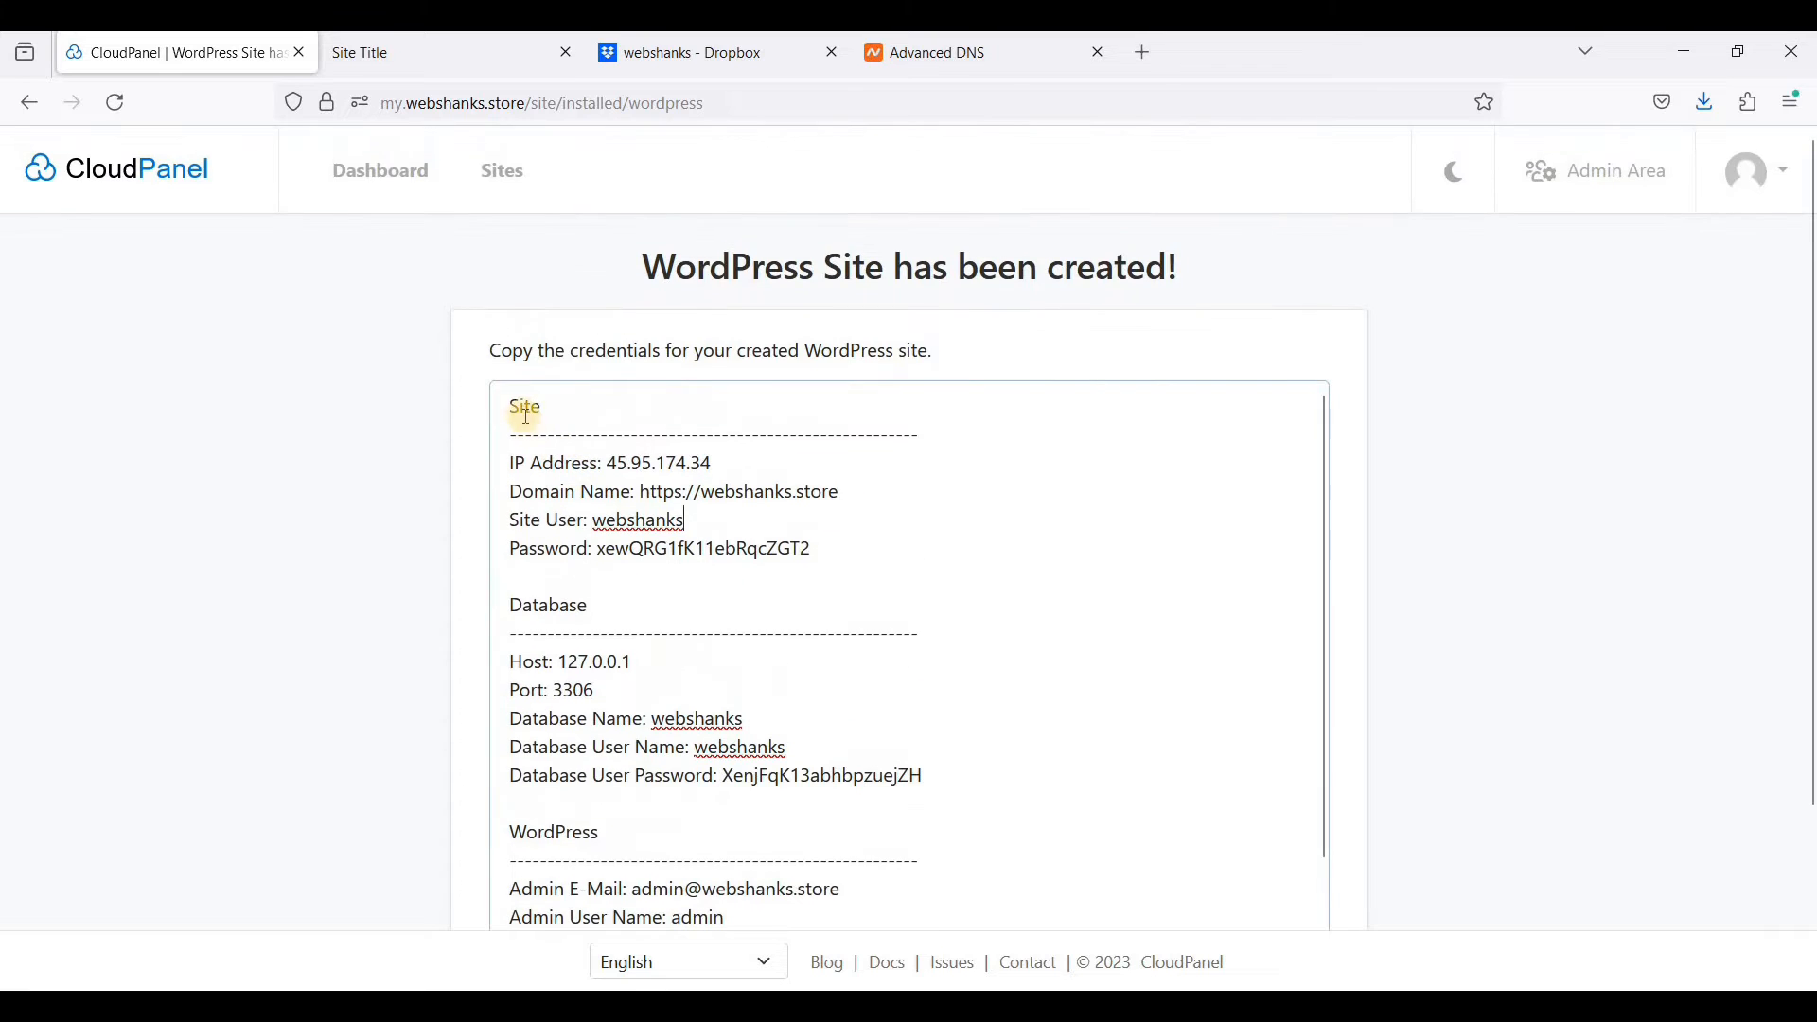
click(849, 629)
scroll(869, 619, down, 1)
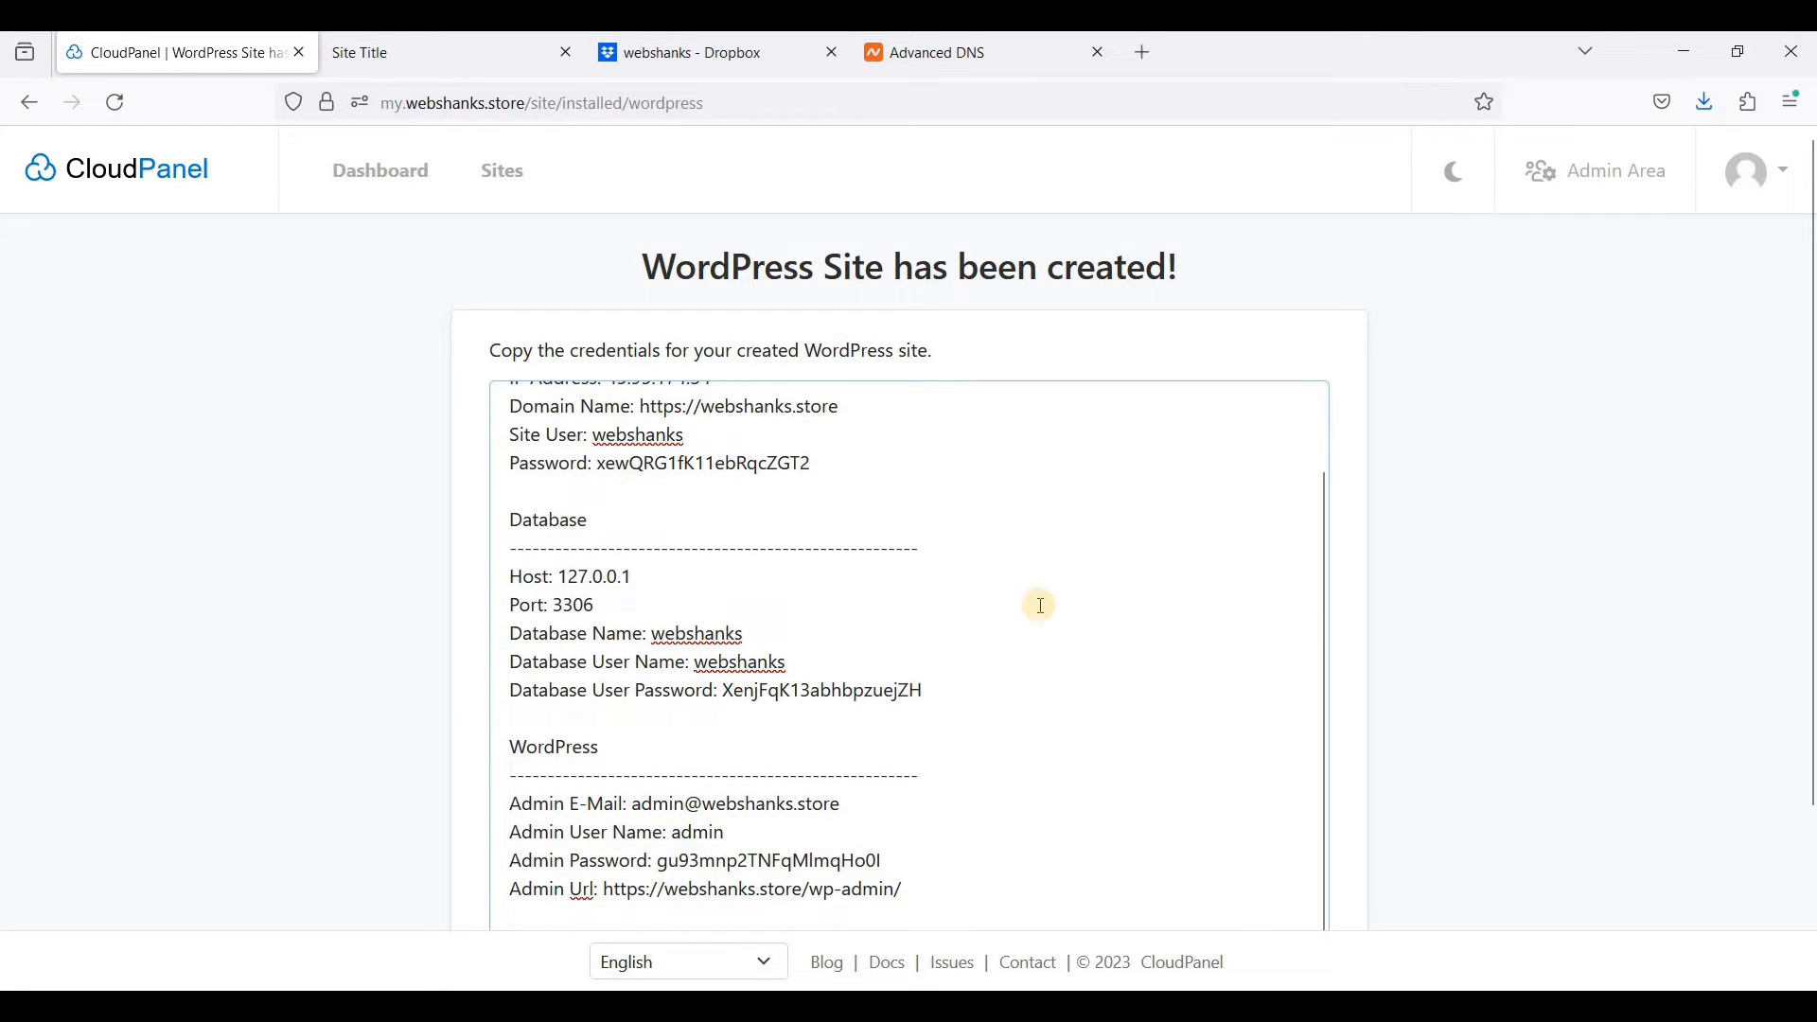
scroll(1085, 582, down, 2)
drag(714, 568, 775, 570)
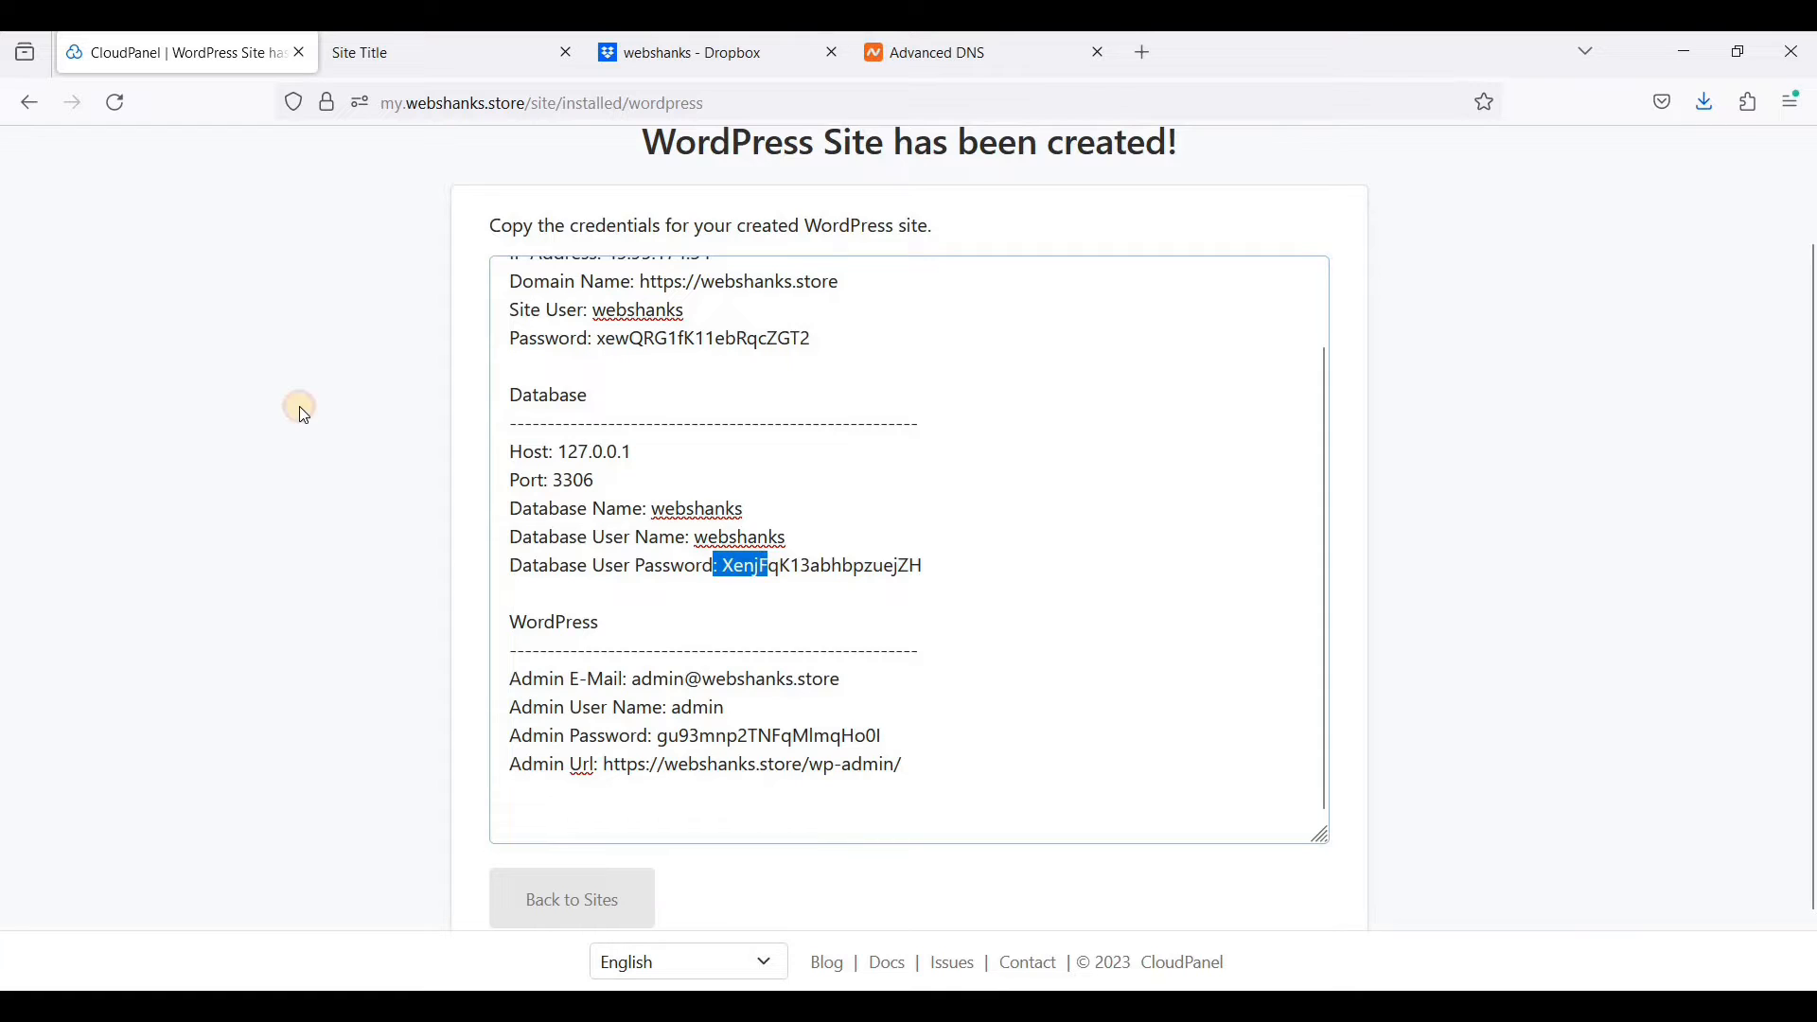
scroll(297, 406, up, 2)
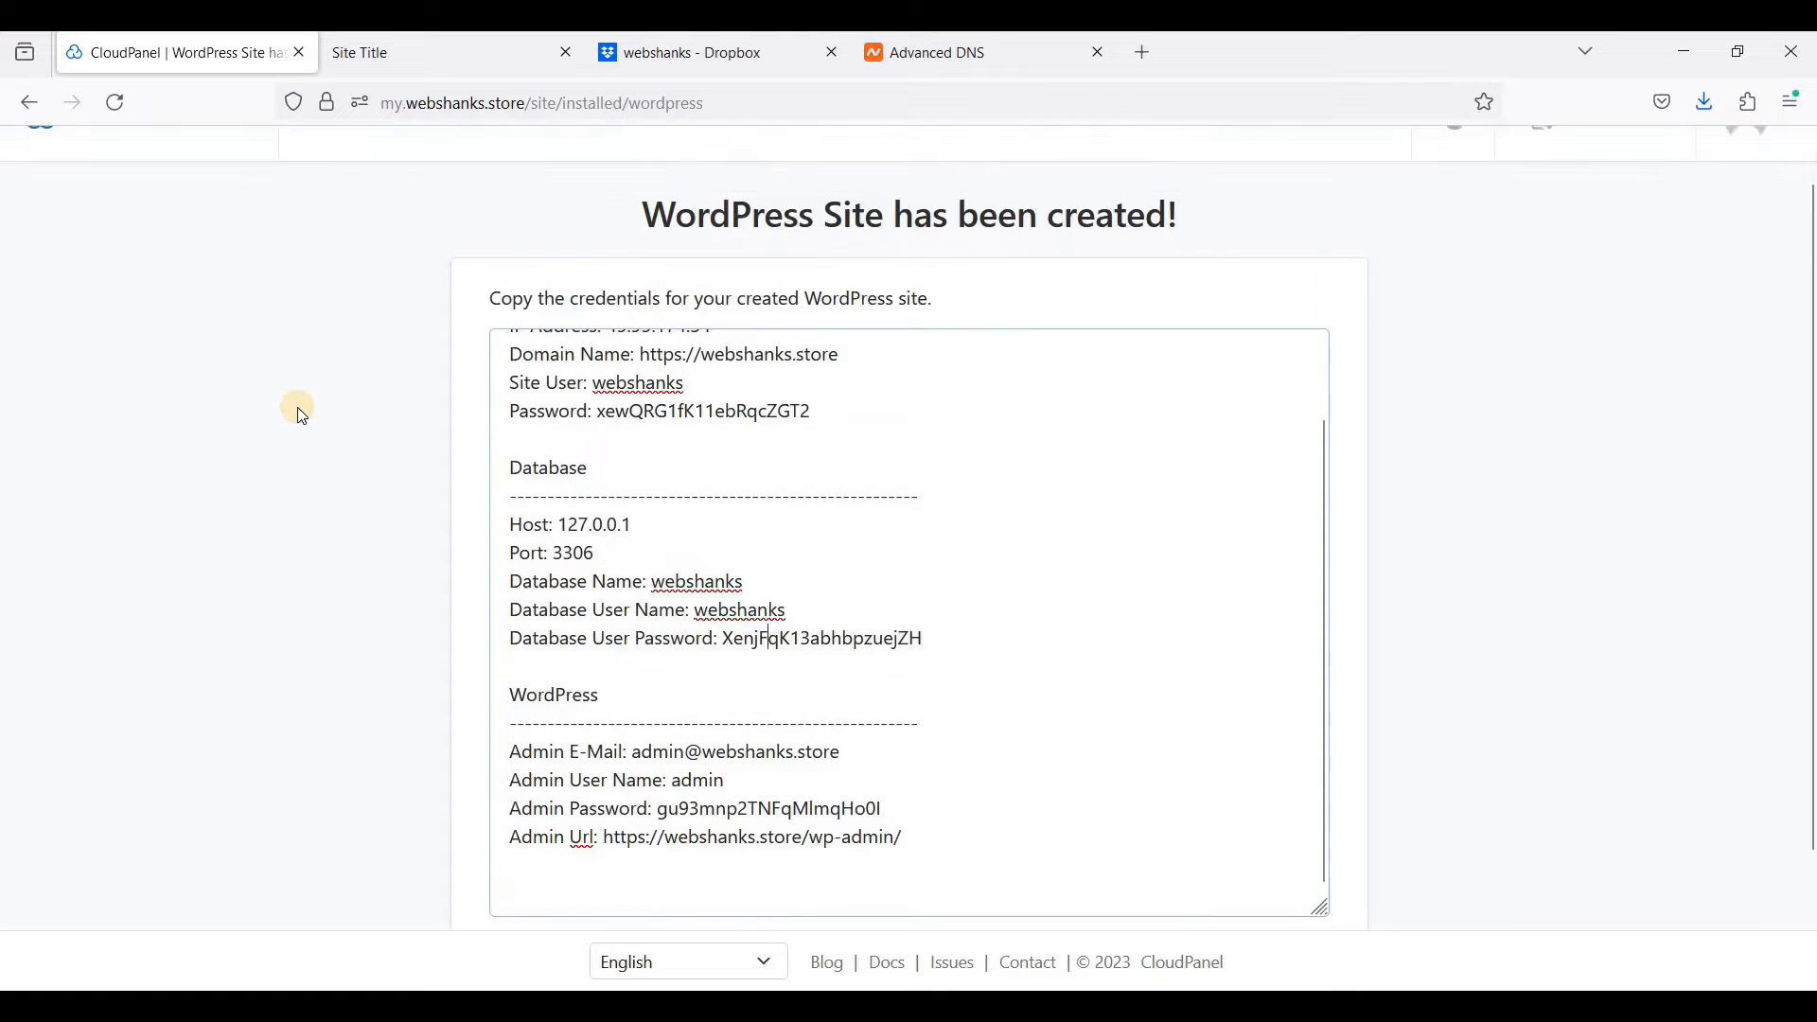
Reload the live webshanks.store page to check the new installation, and return to CloudPanel
click(435, 57)
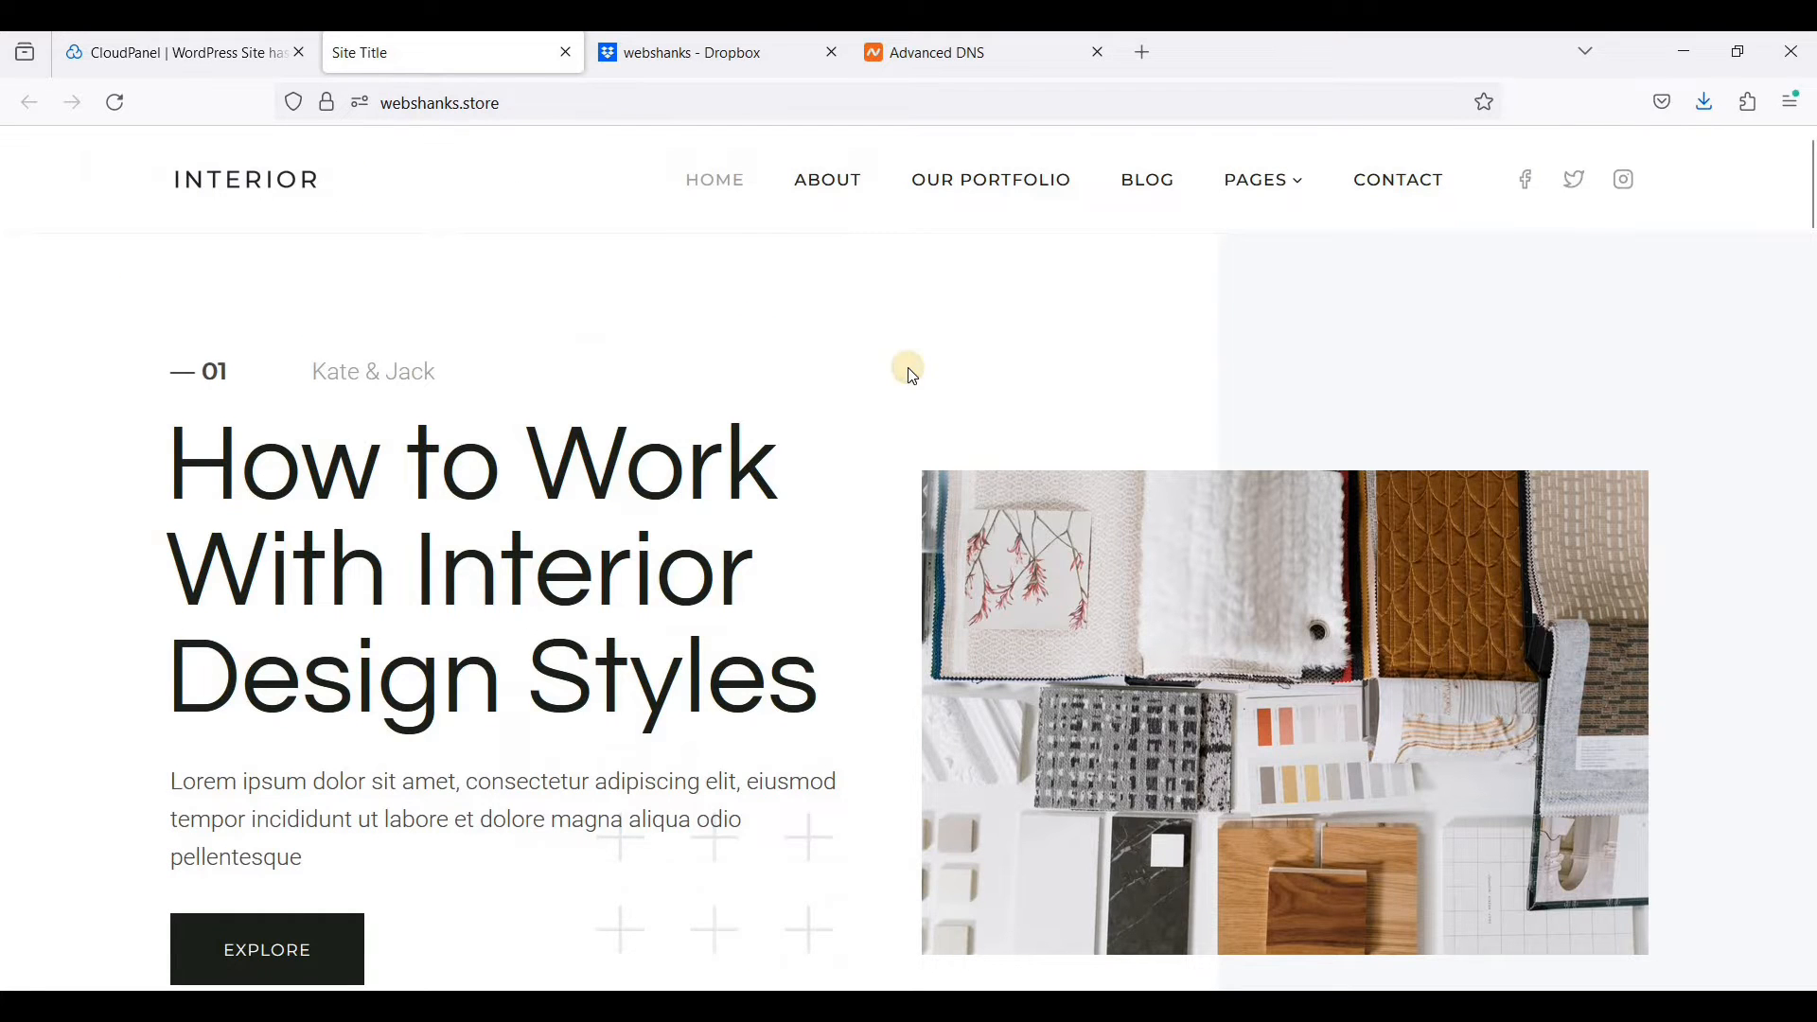
right_click(911, 376)
click(913, 353)
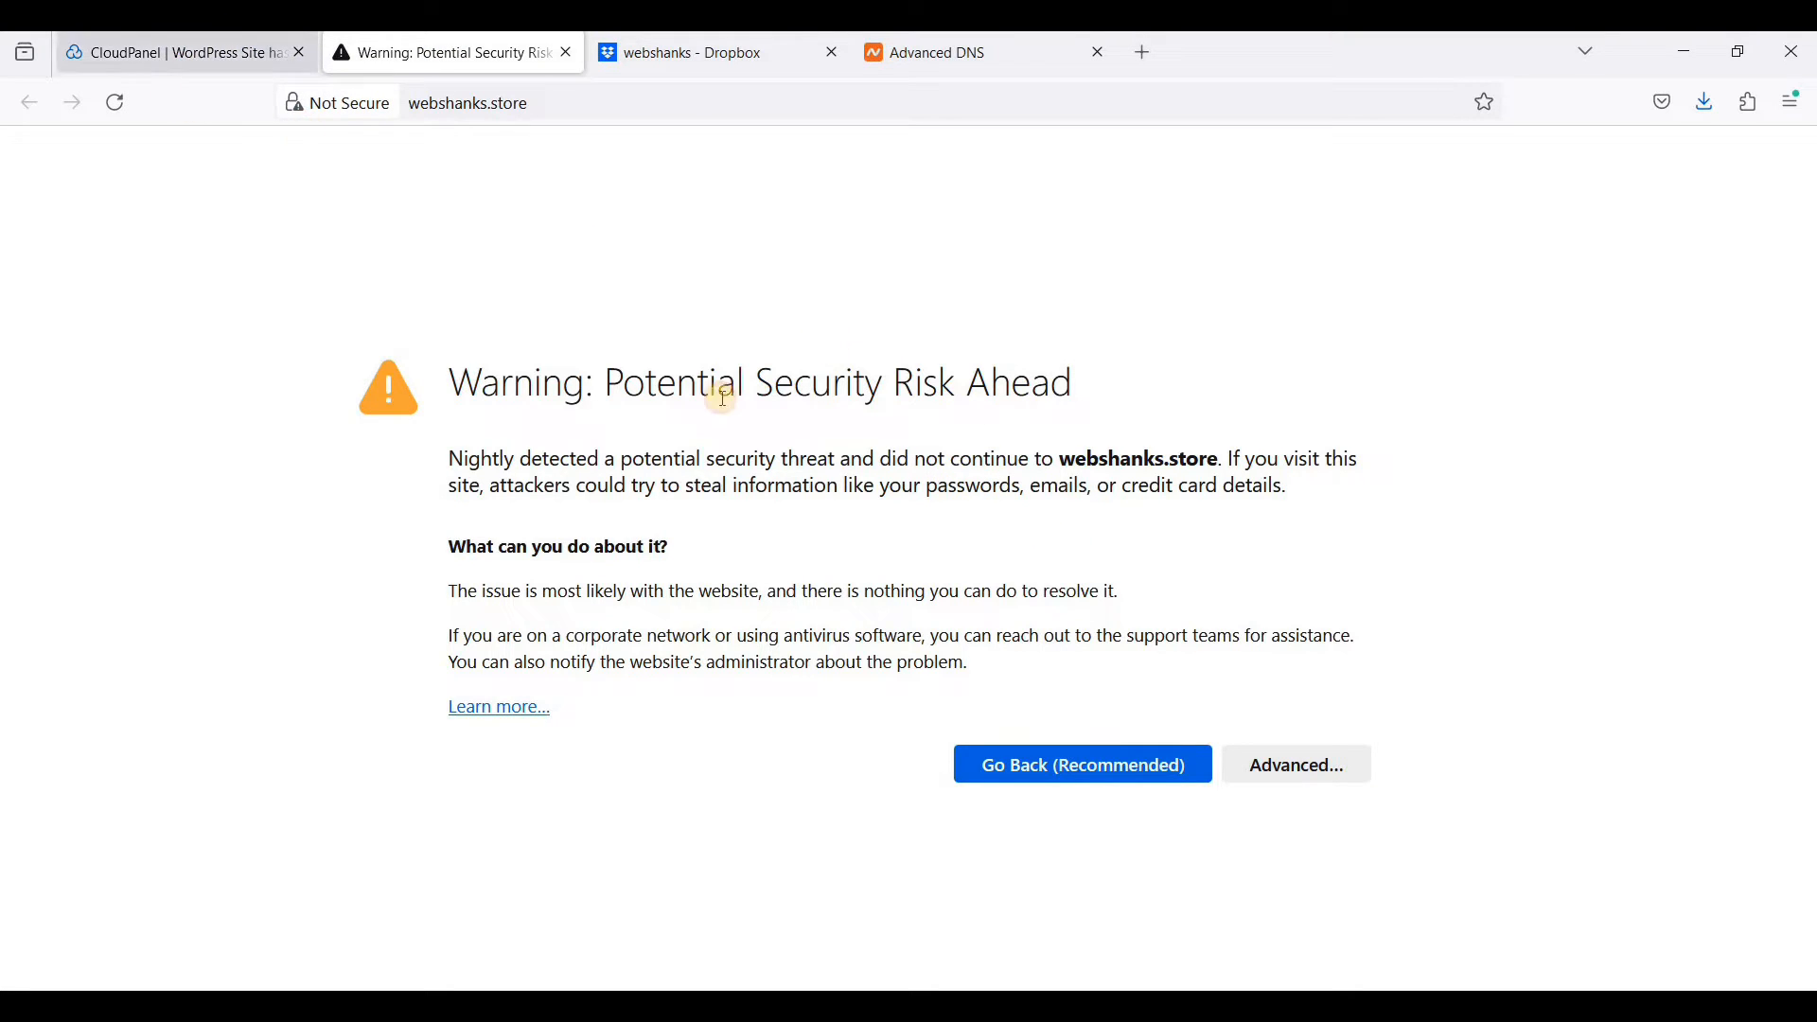
key(ctrl+shift+Tab)
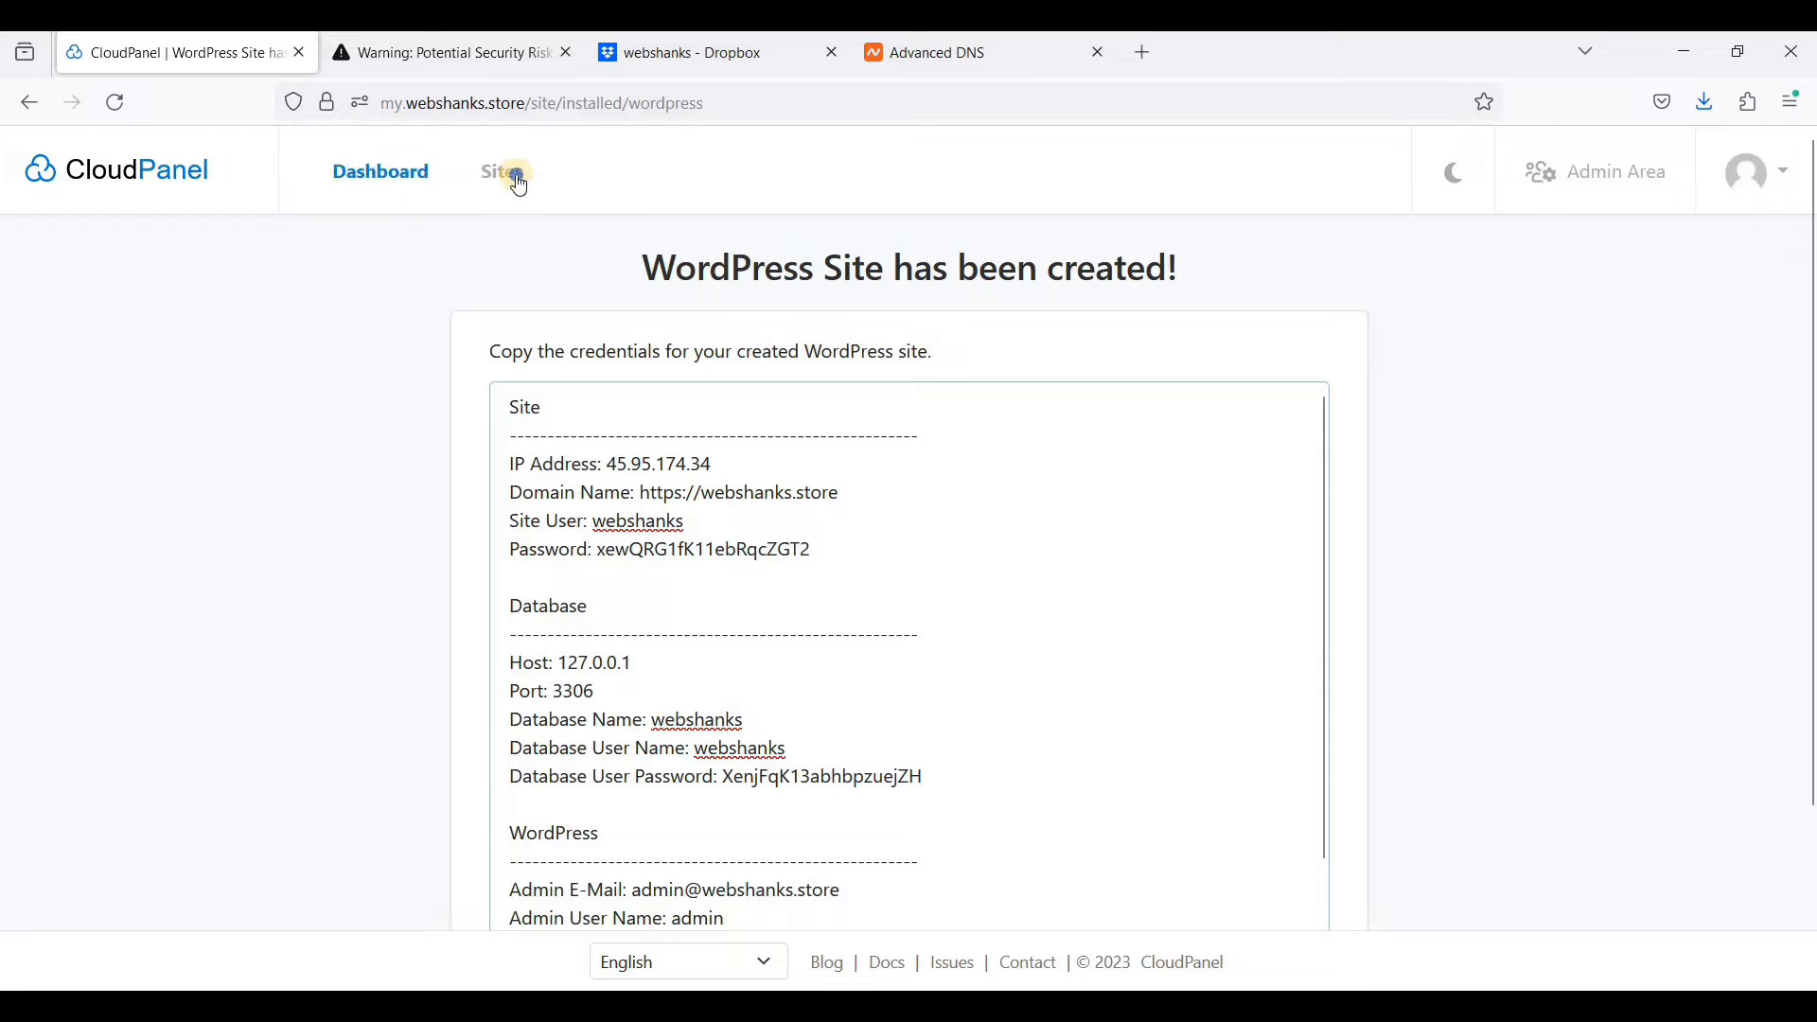
Open the site list in a new tab and bring up webshanks.store's SSL/TLS certificates
right_click(520, 185)
click(547, 196)
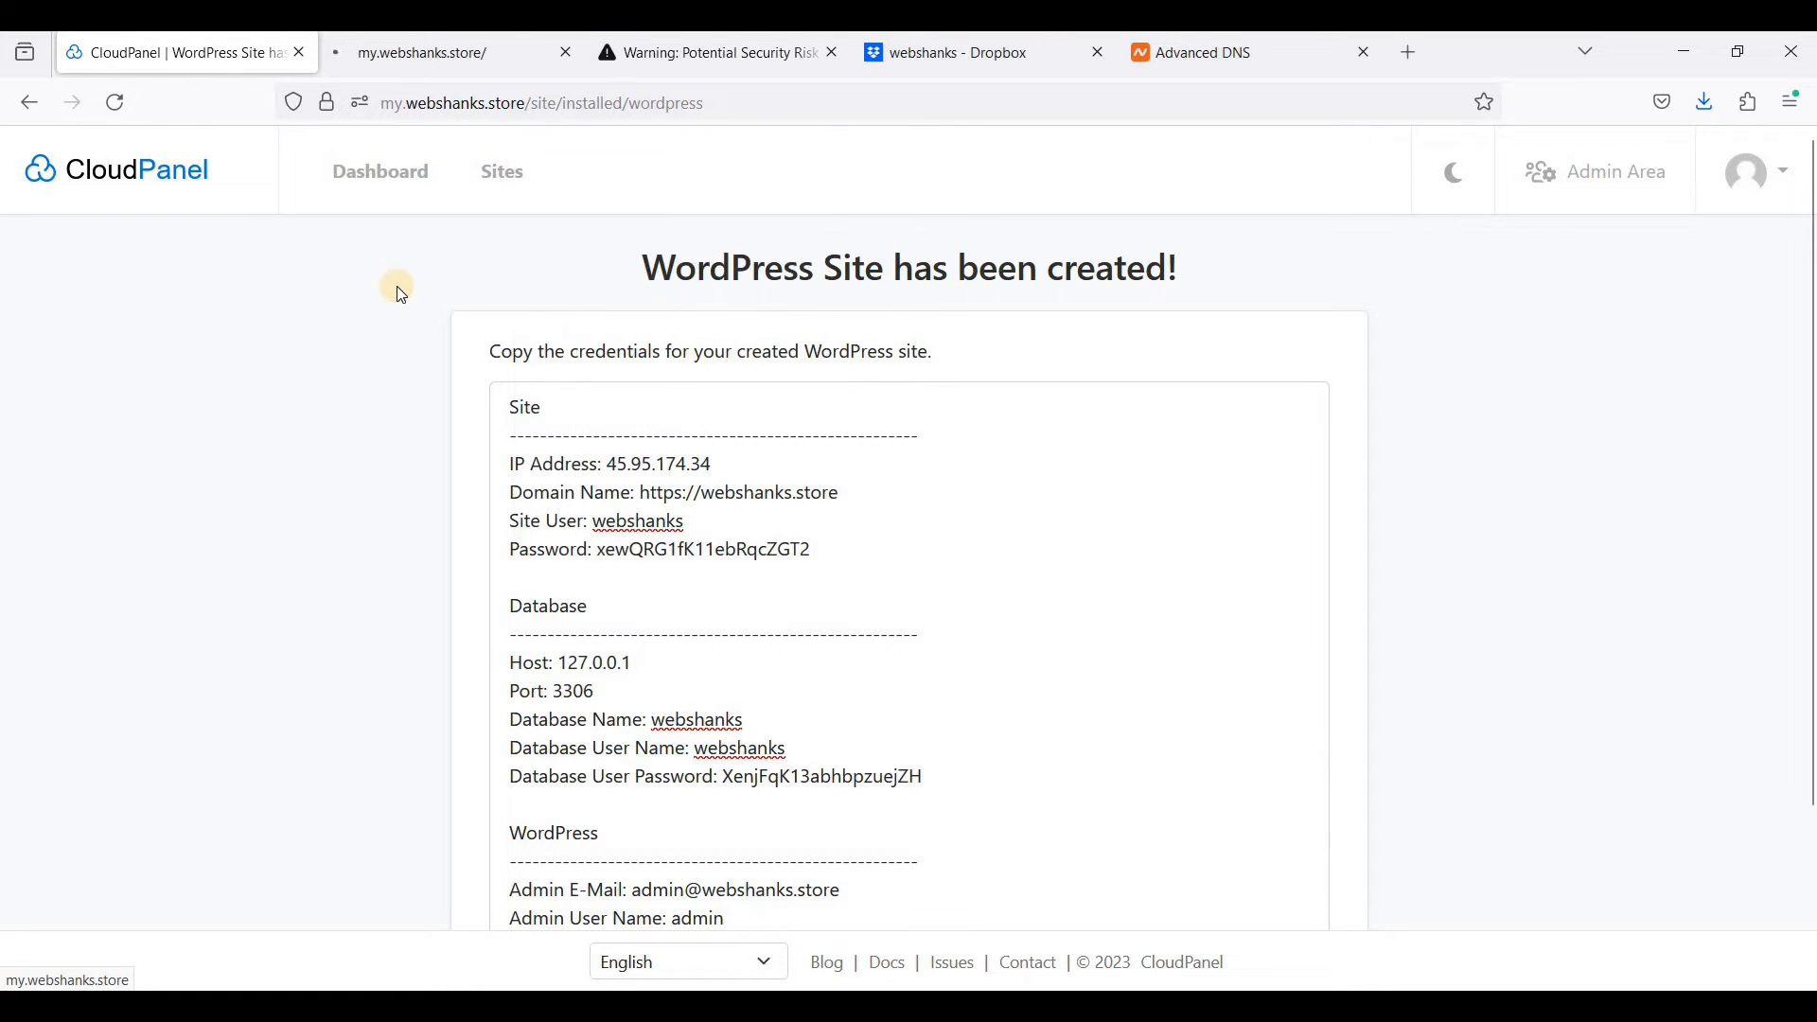
scroll(401, 294, down, 3)
click(454, 55)
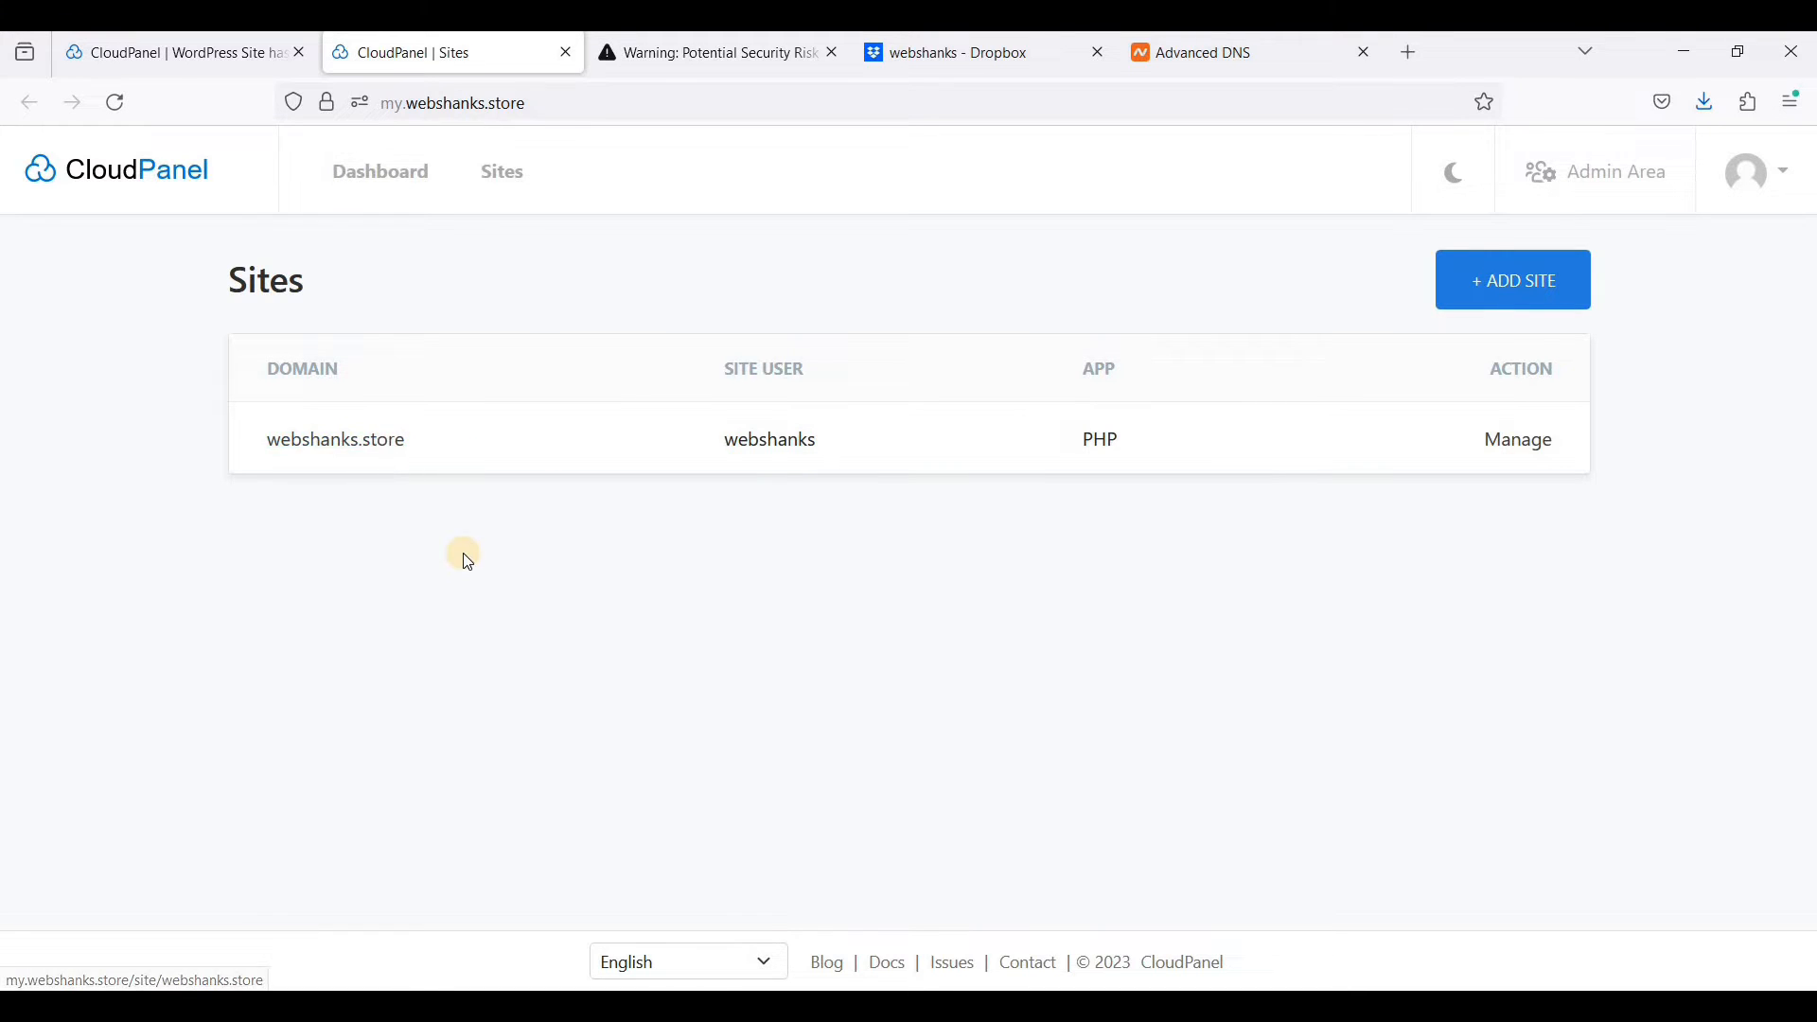
click(381, 449)
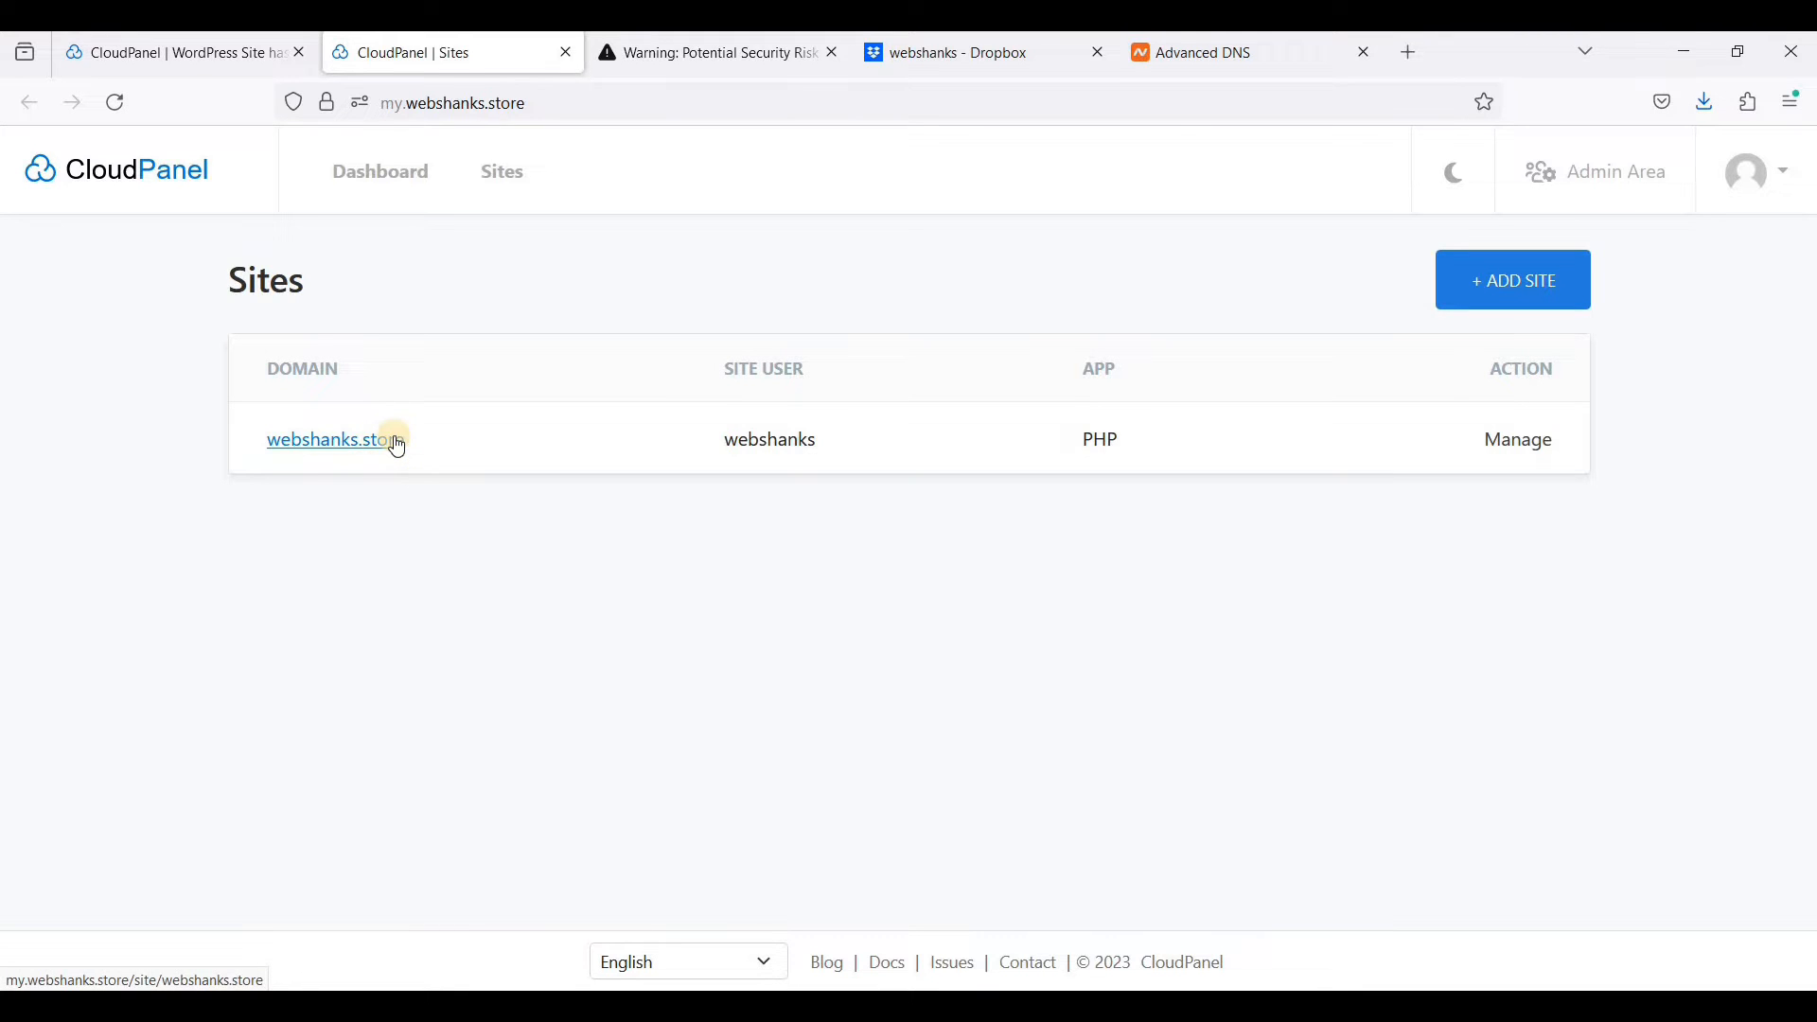
click(383, 447)
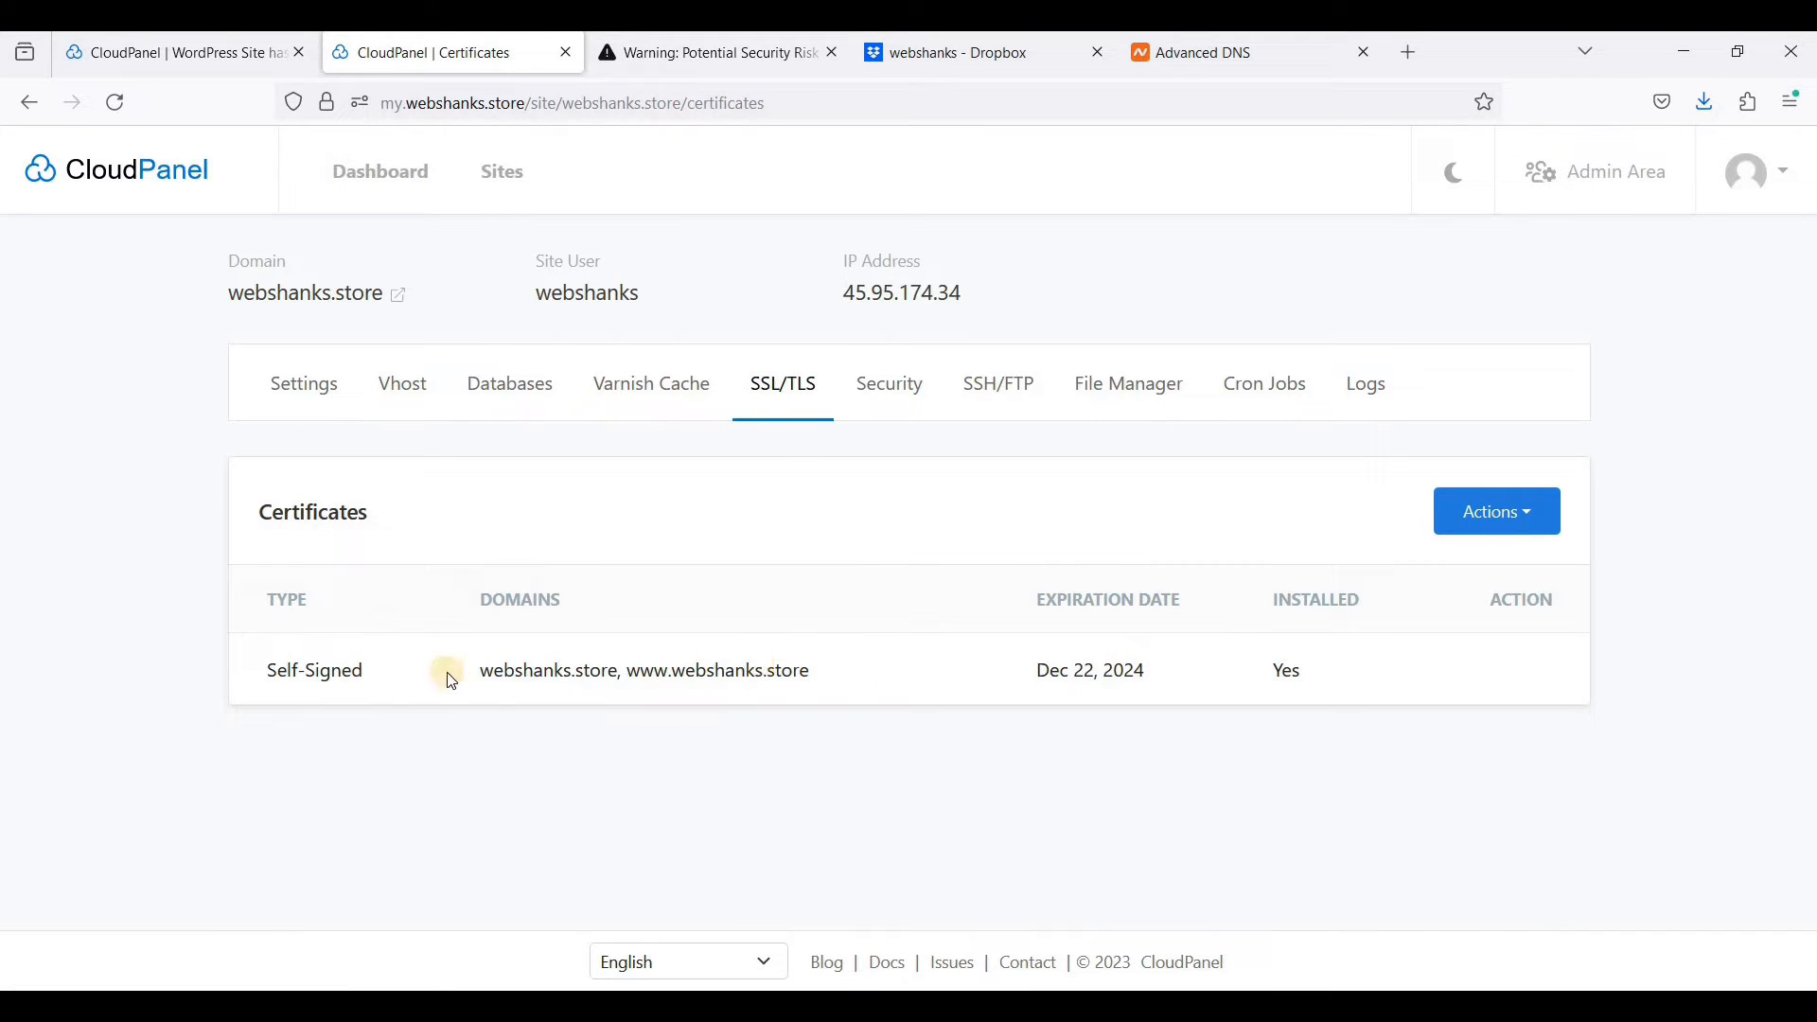
drag(332, 672, 431, 679)
click(696, 665)
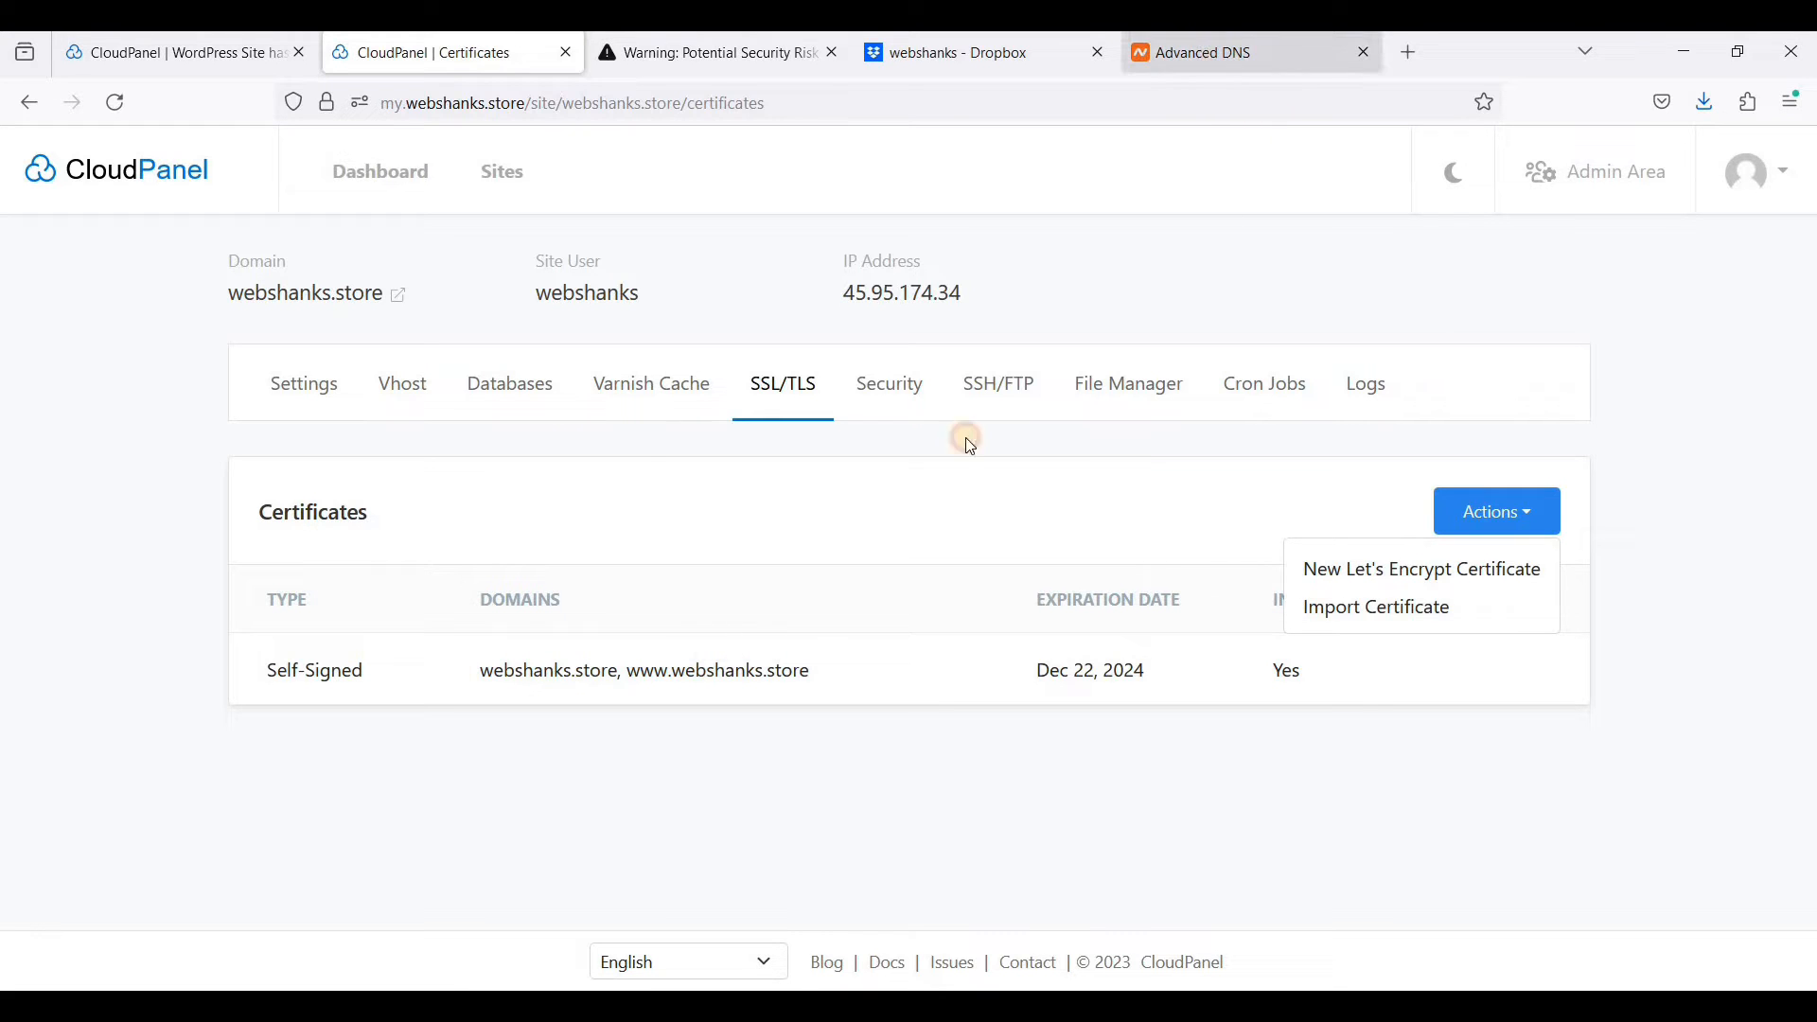
Check the @ and www A records in webshanks.store's Namecheap advanced DNS settings, and save the host records
key(ctrl+9)
scroll(763, 548, down, 2)
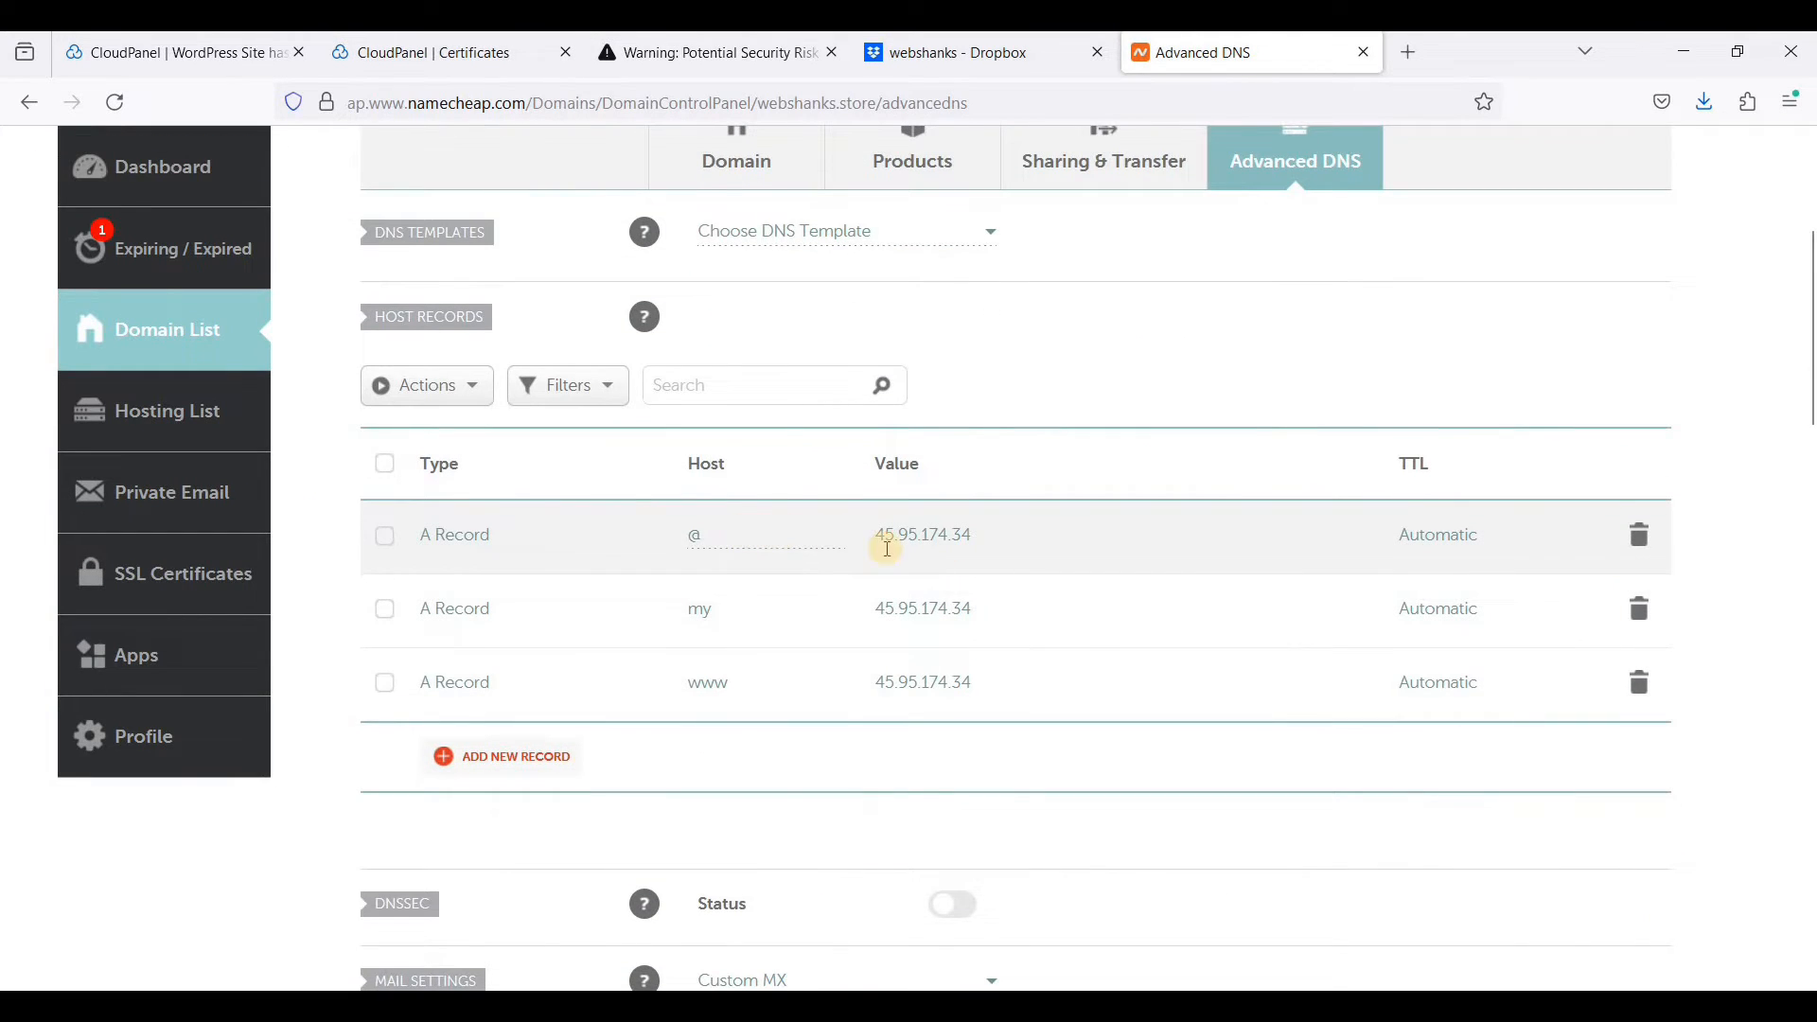
click(886, 549)
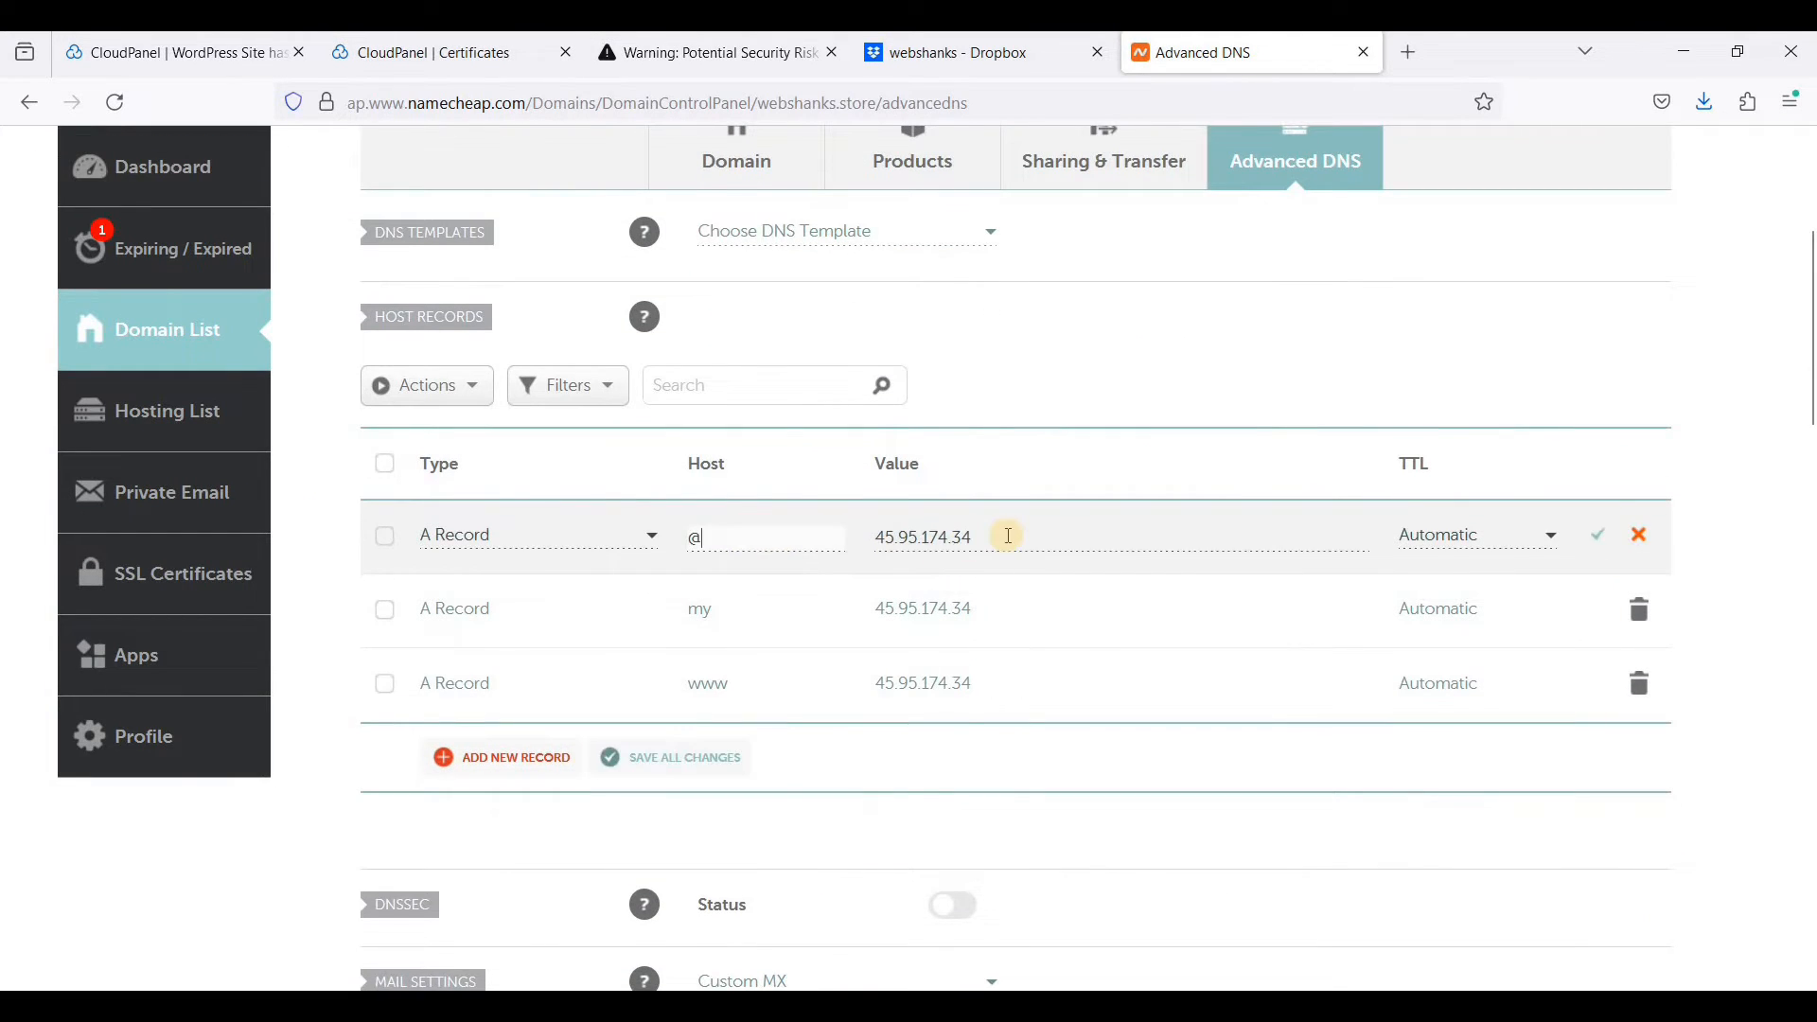
click(839, 717)
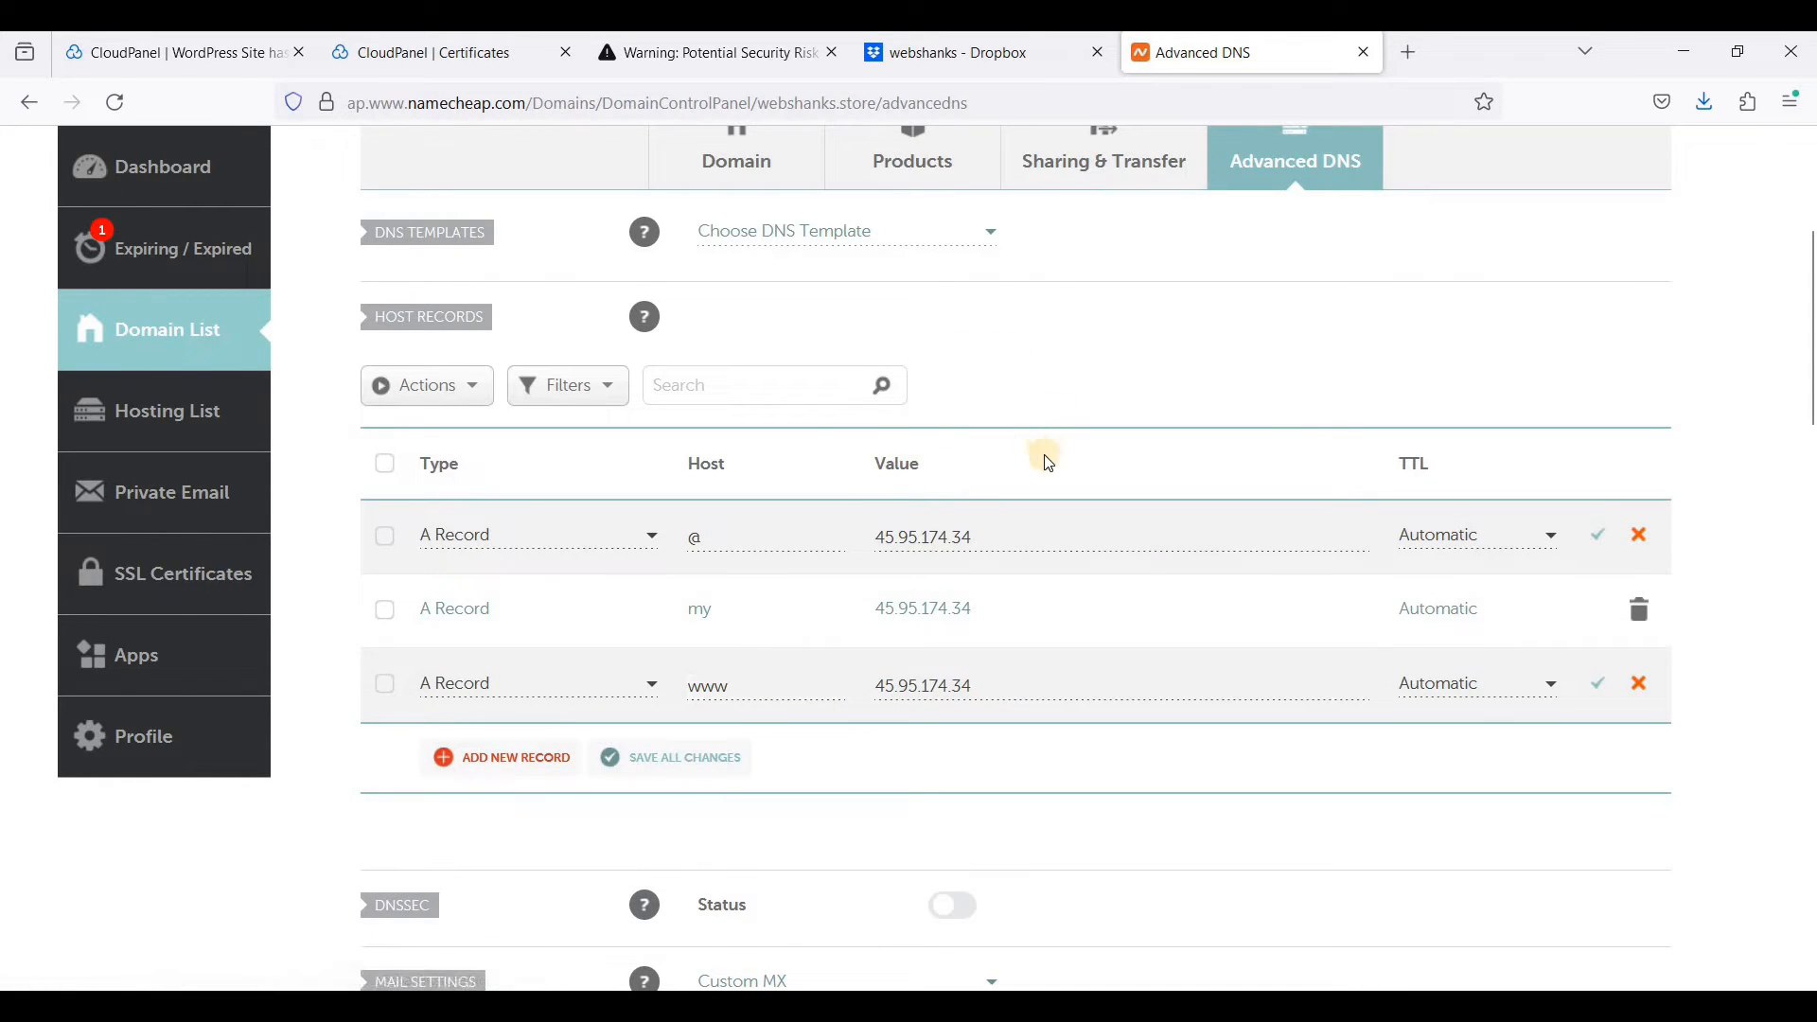
scroll(505, 413, down, 2)
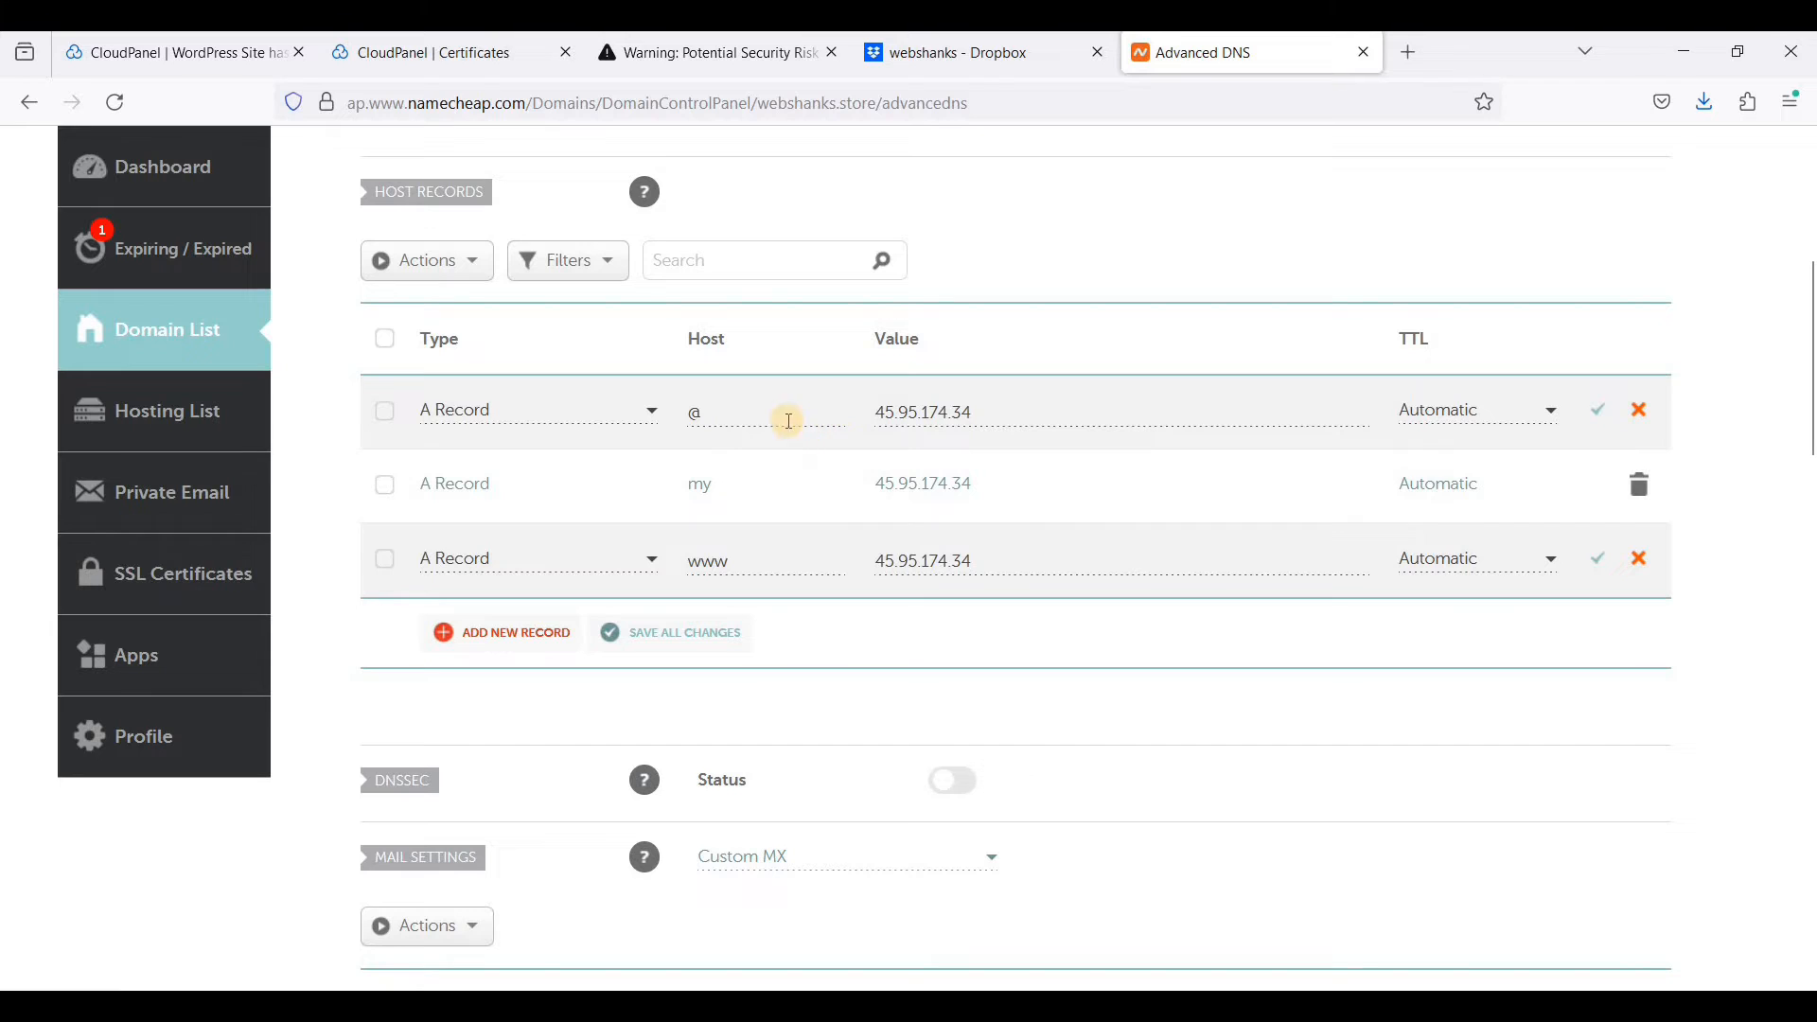
click(758, 413)
click(769, 564)
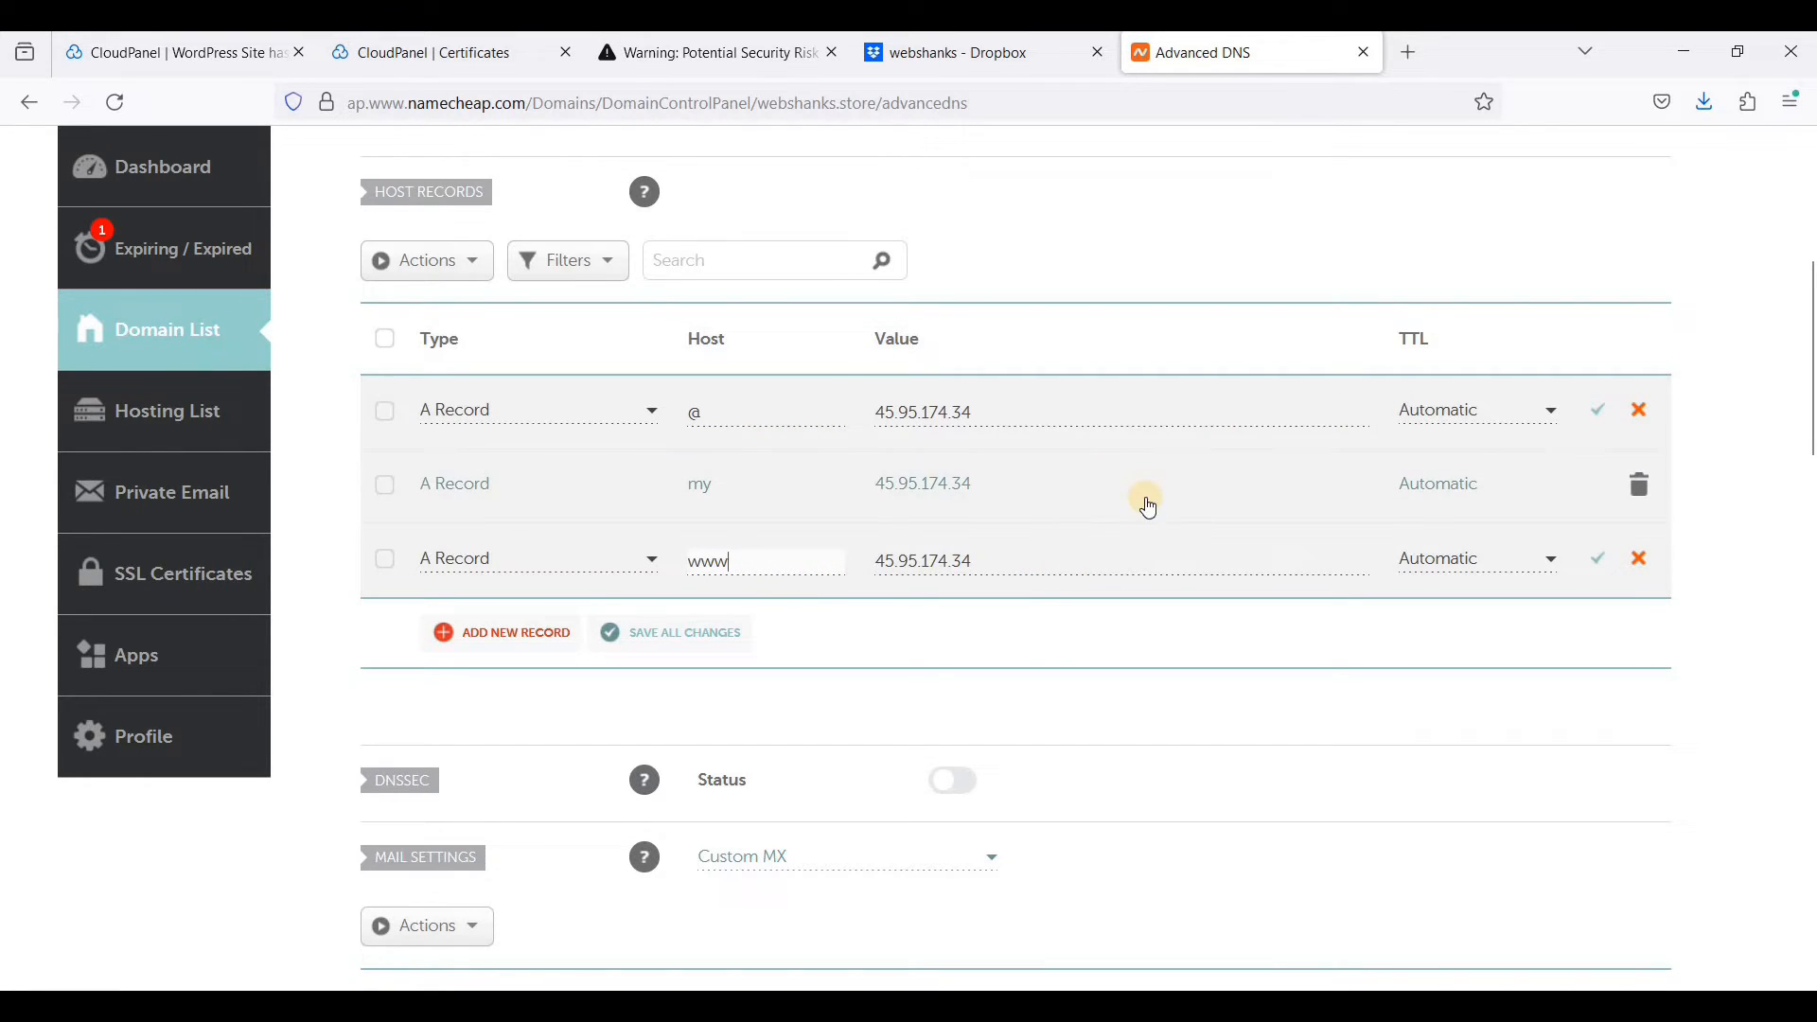
click(668, 633)
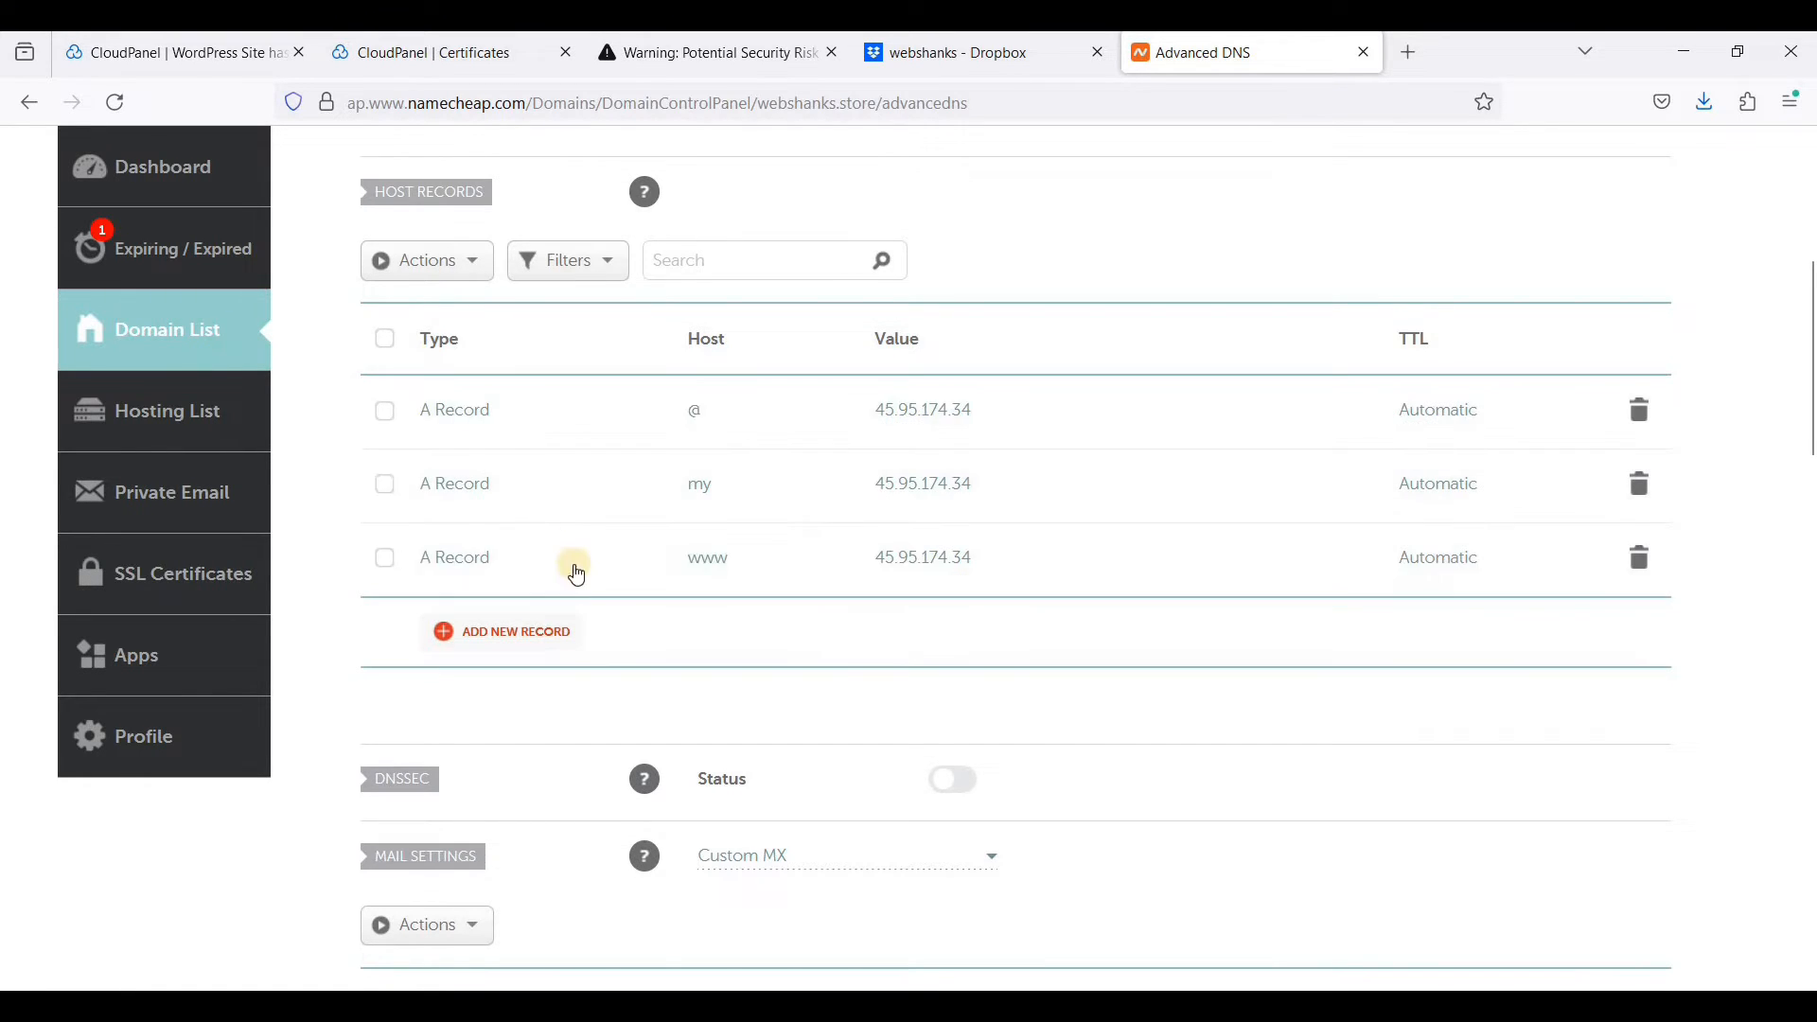
Start a new A record with host @ in the domain's host records
click(508, 640)
click(540, 495)
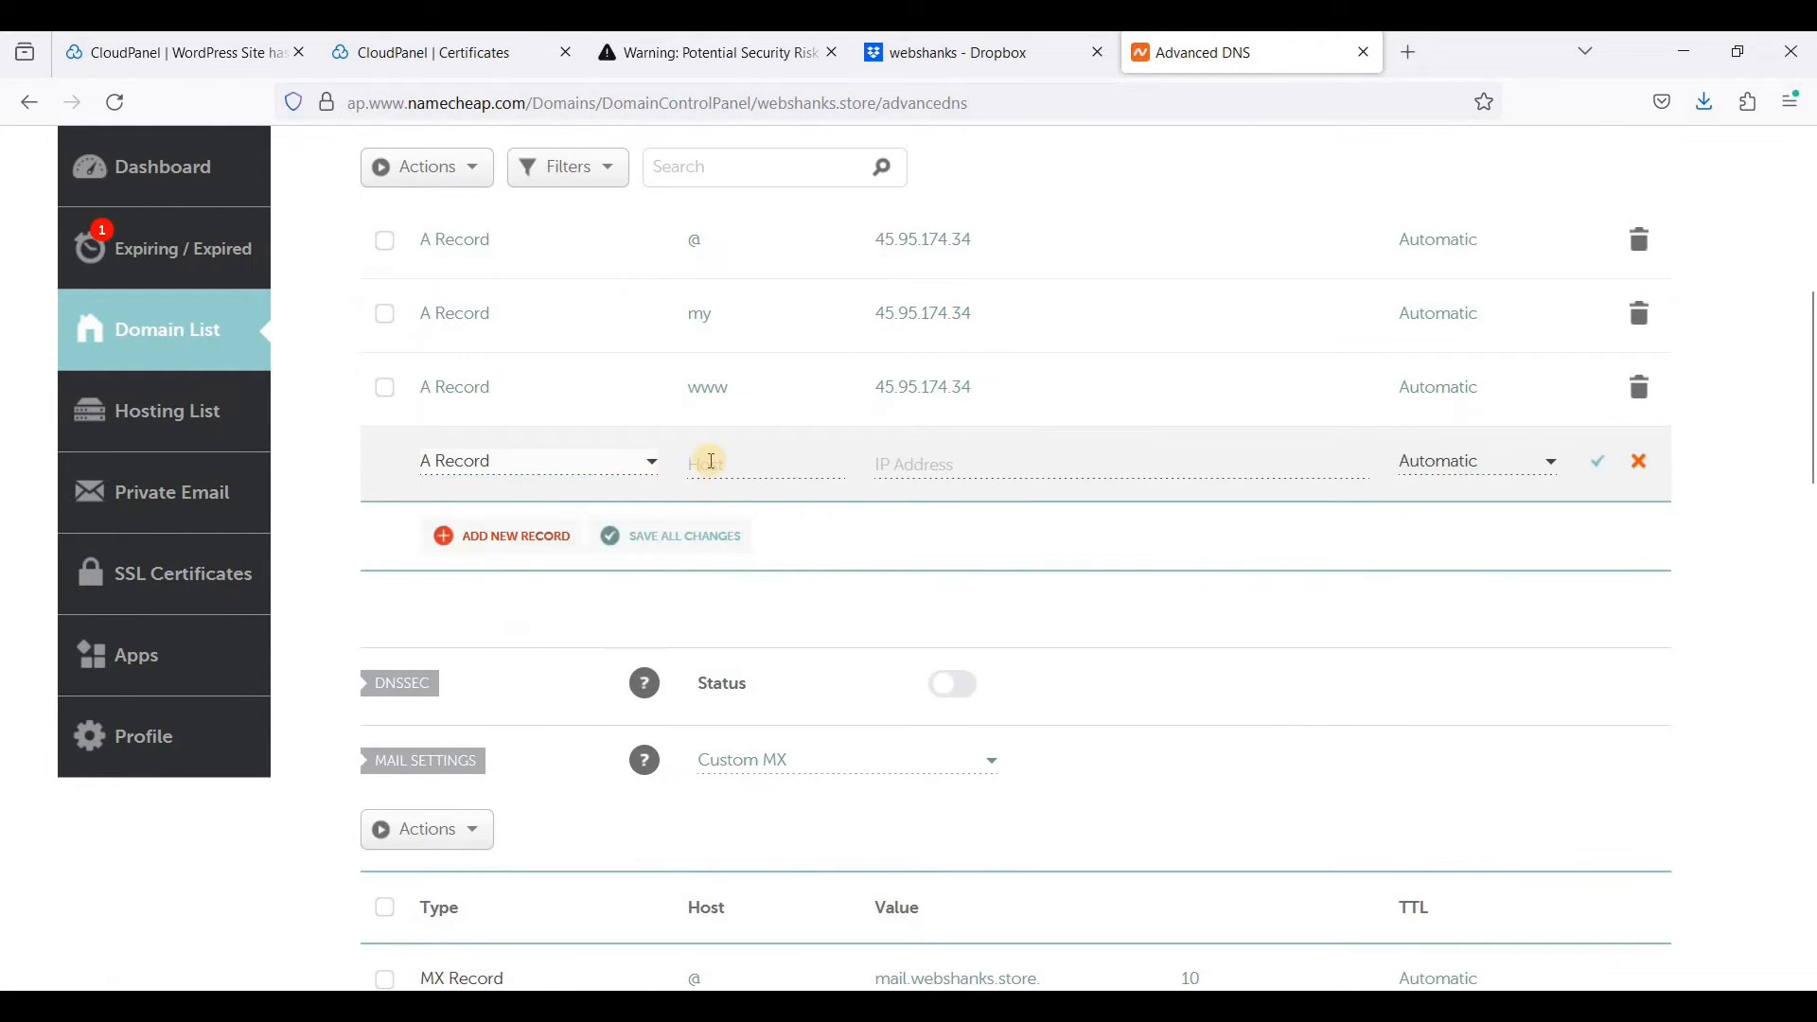
click(712, 462)
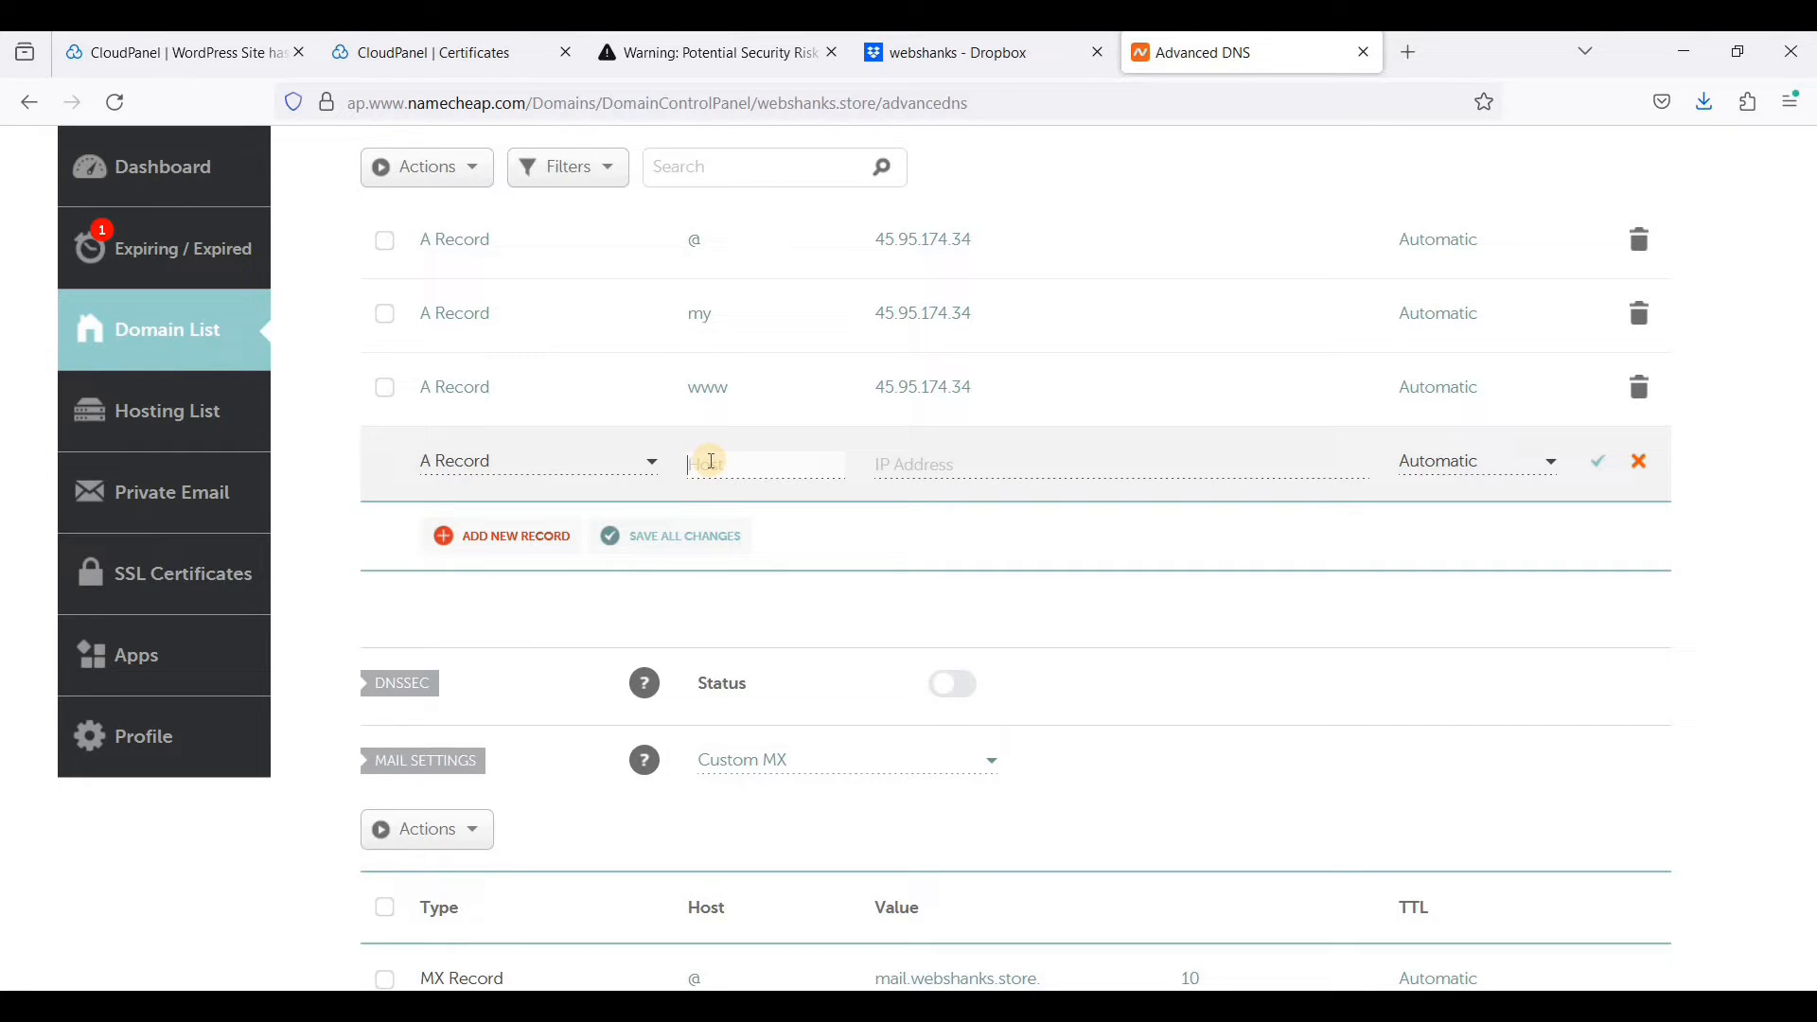
text(@)
click(975, 468)
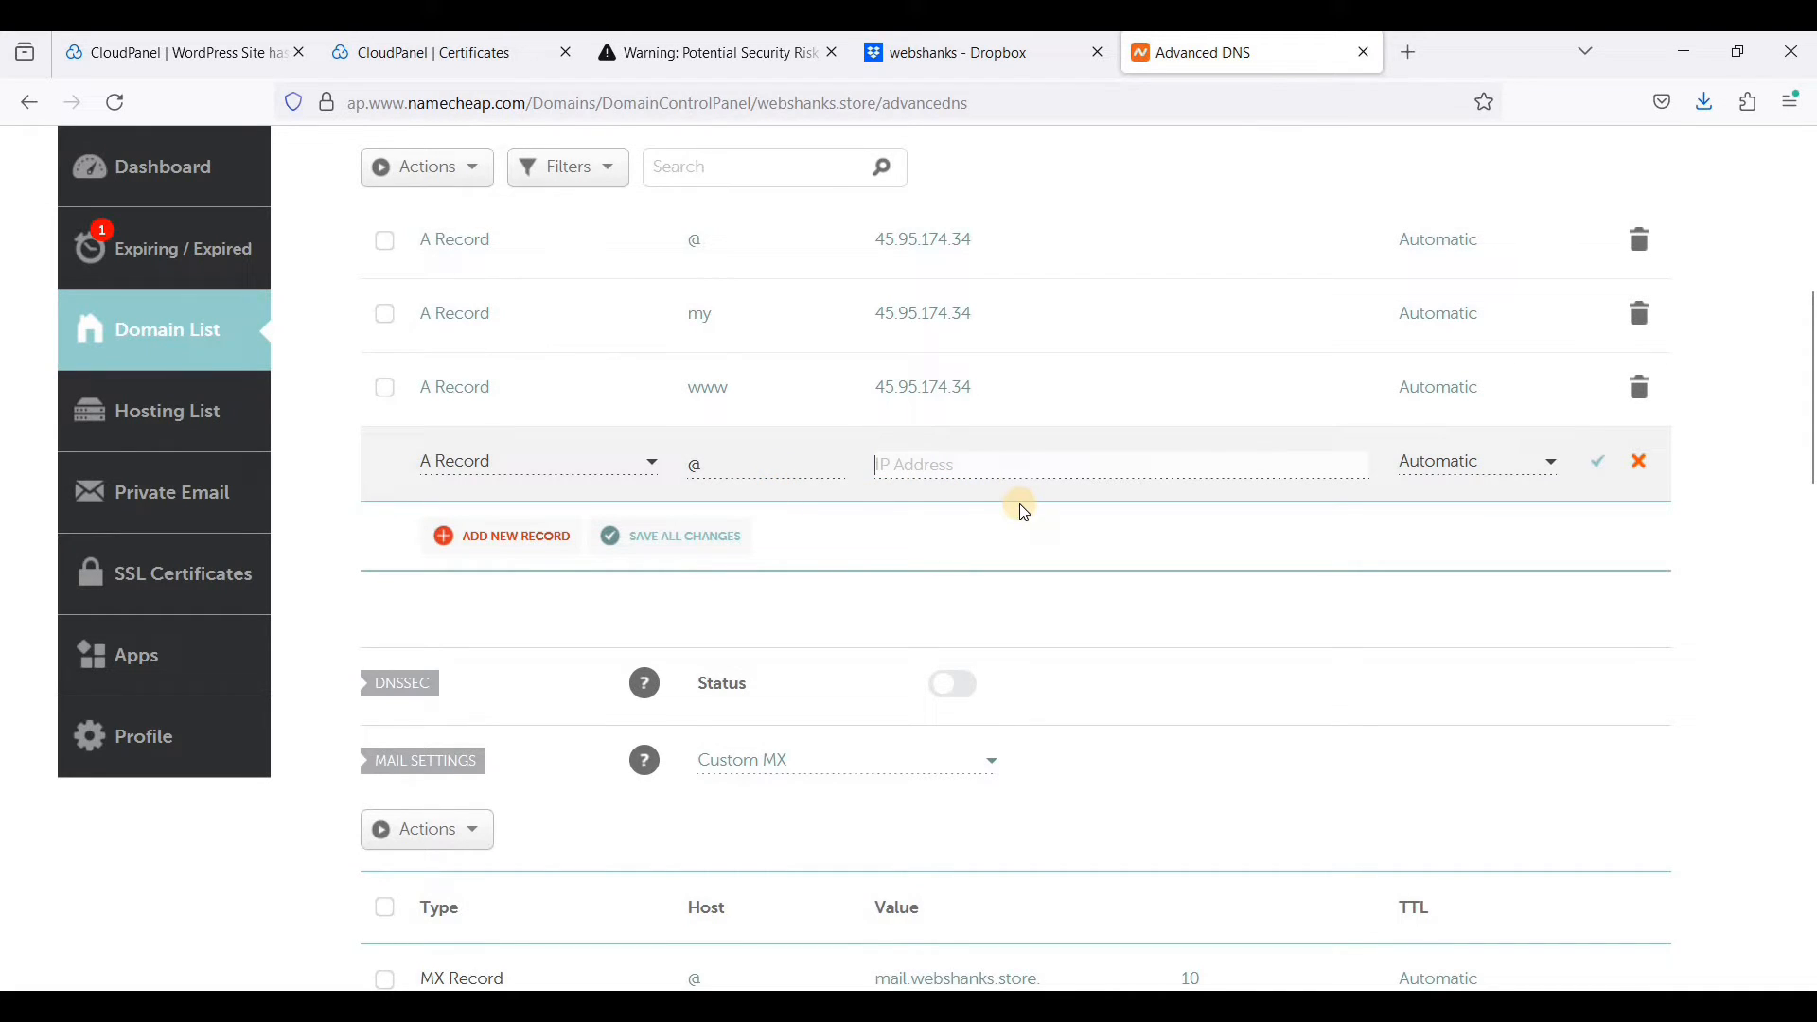
click(460, 60)
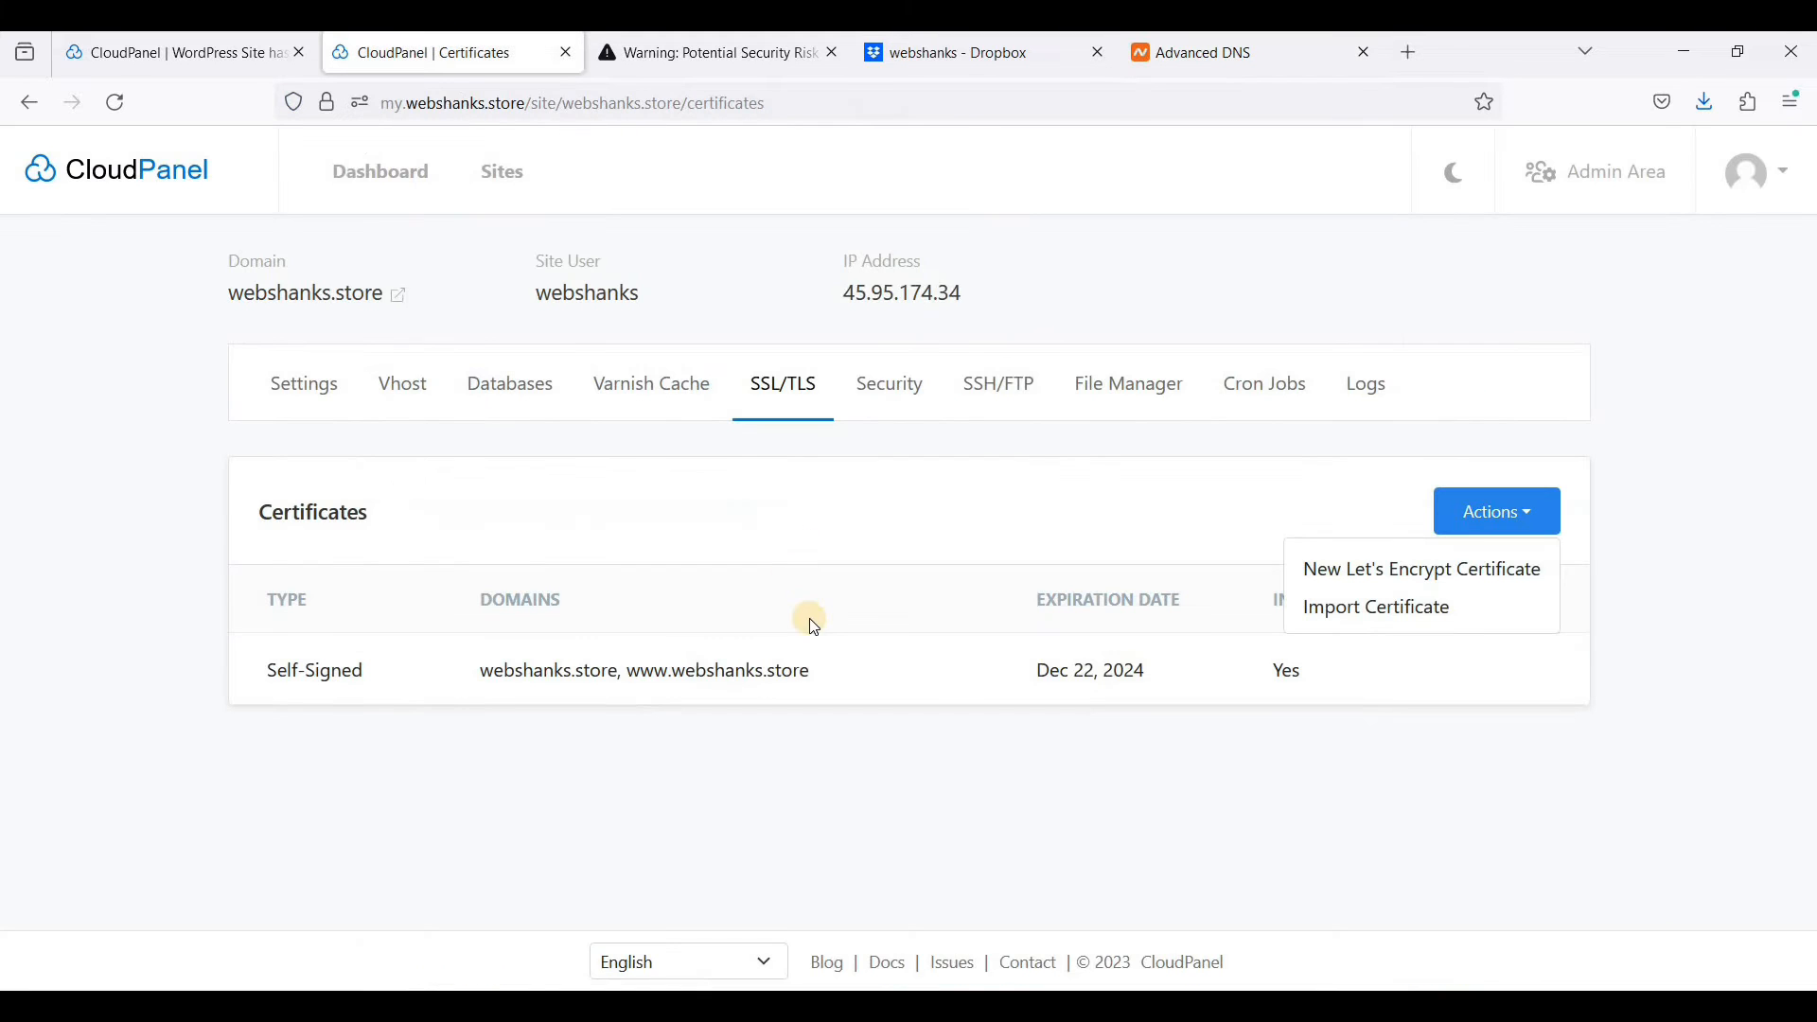
click(1208, 832)
click(1528, 523)
click(1355, 587)
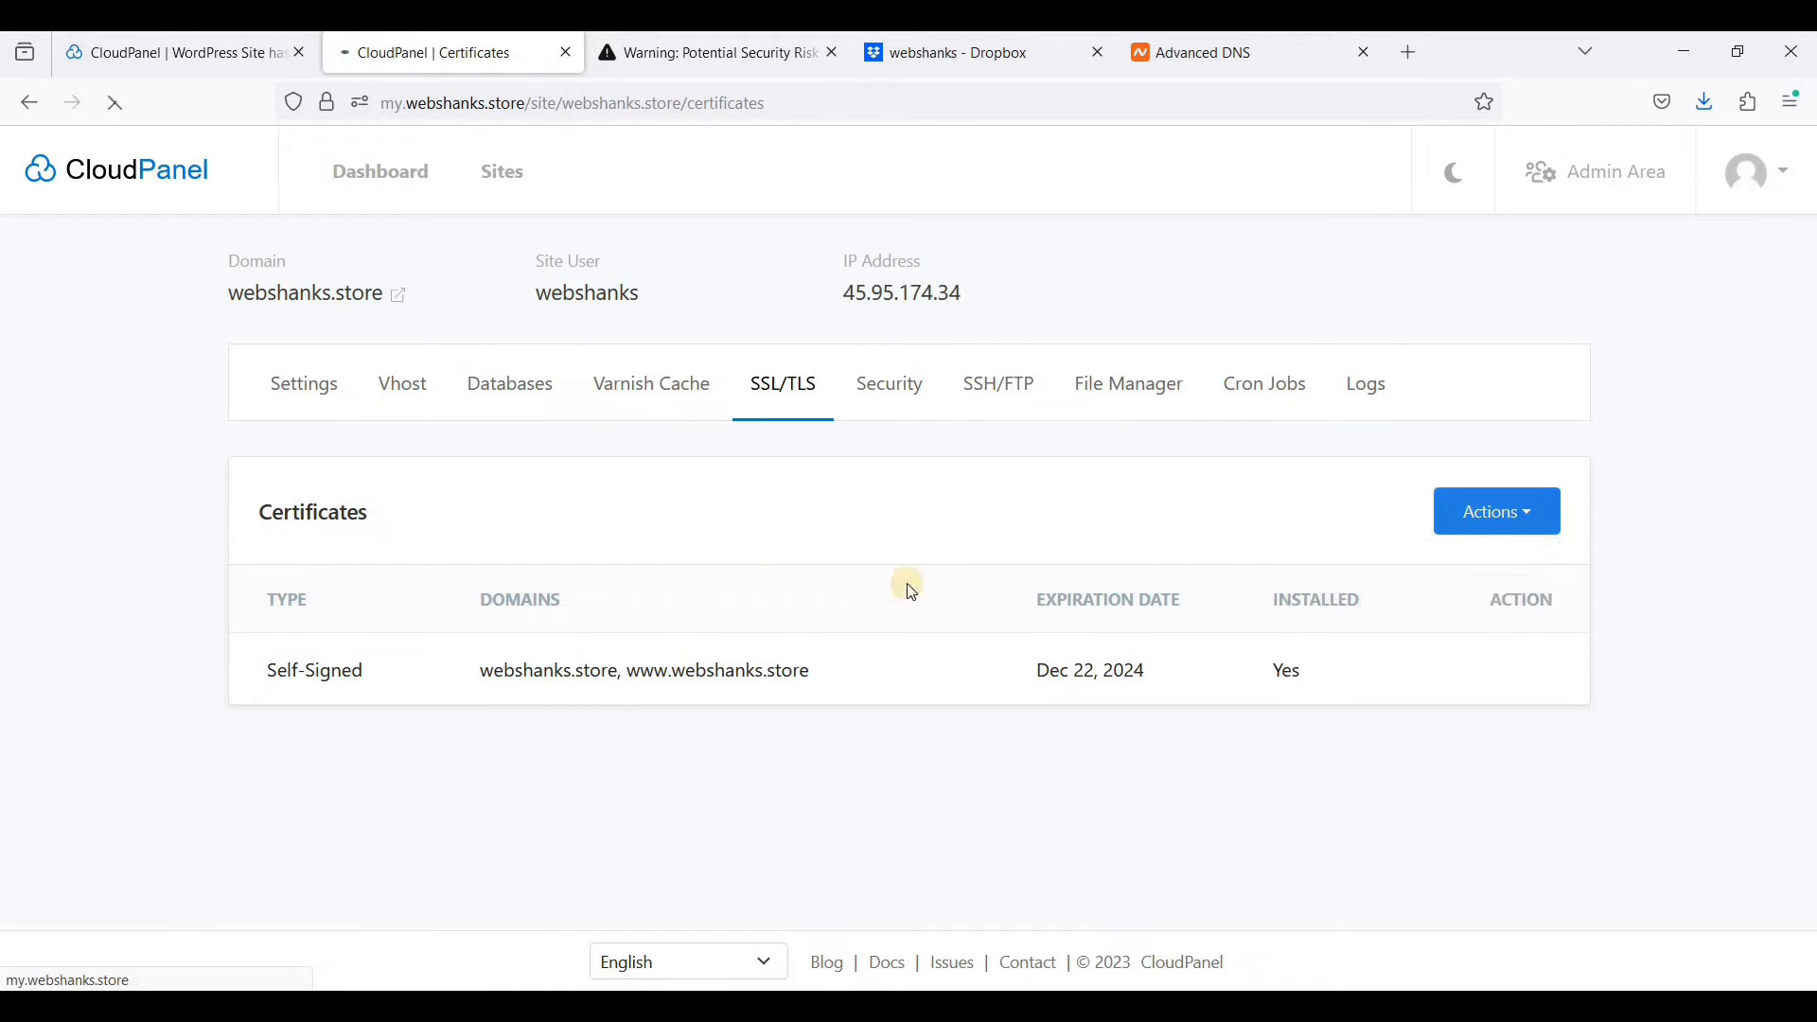
scroll(1614, 861, down, 2)
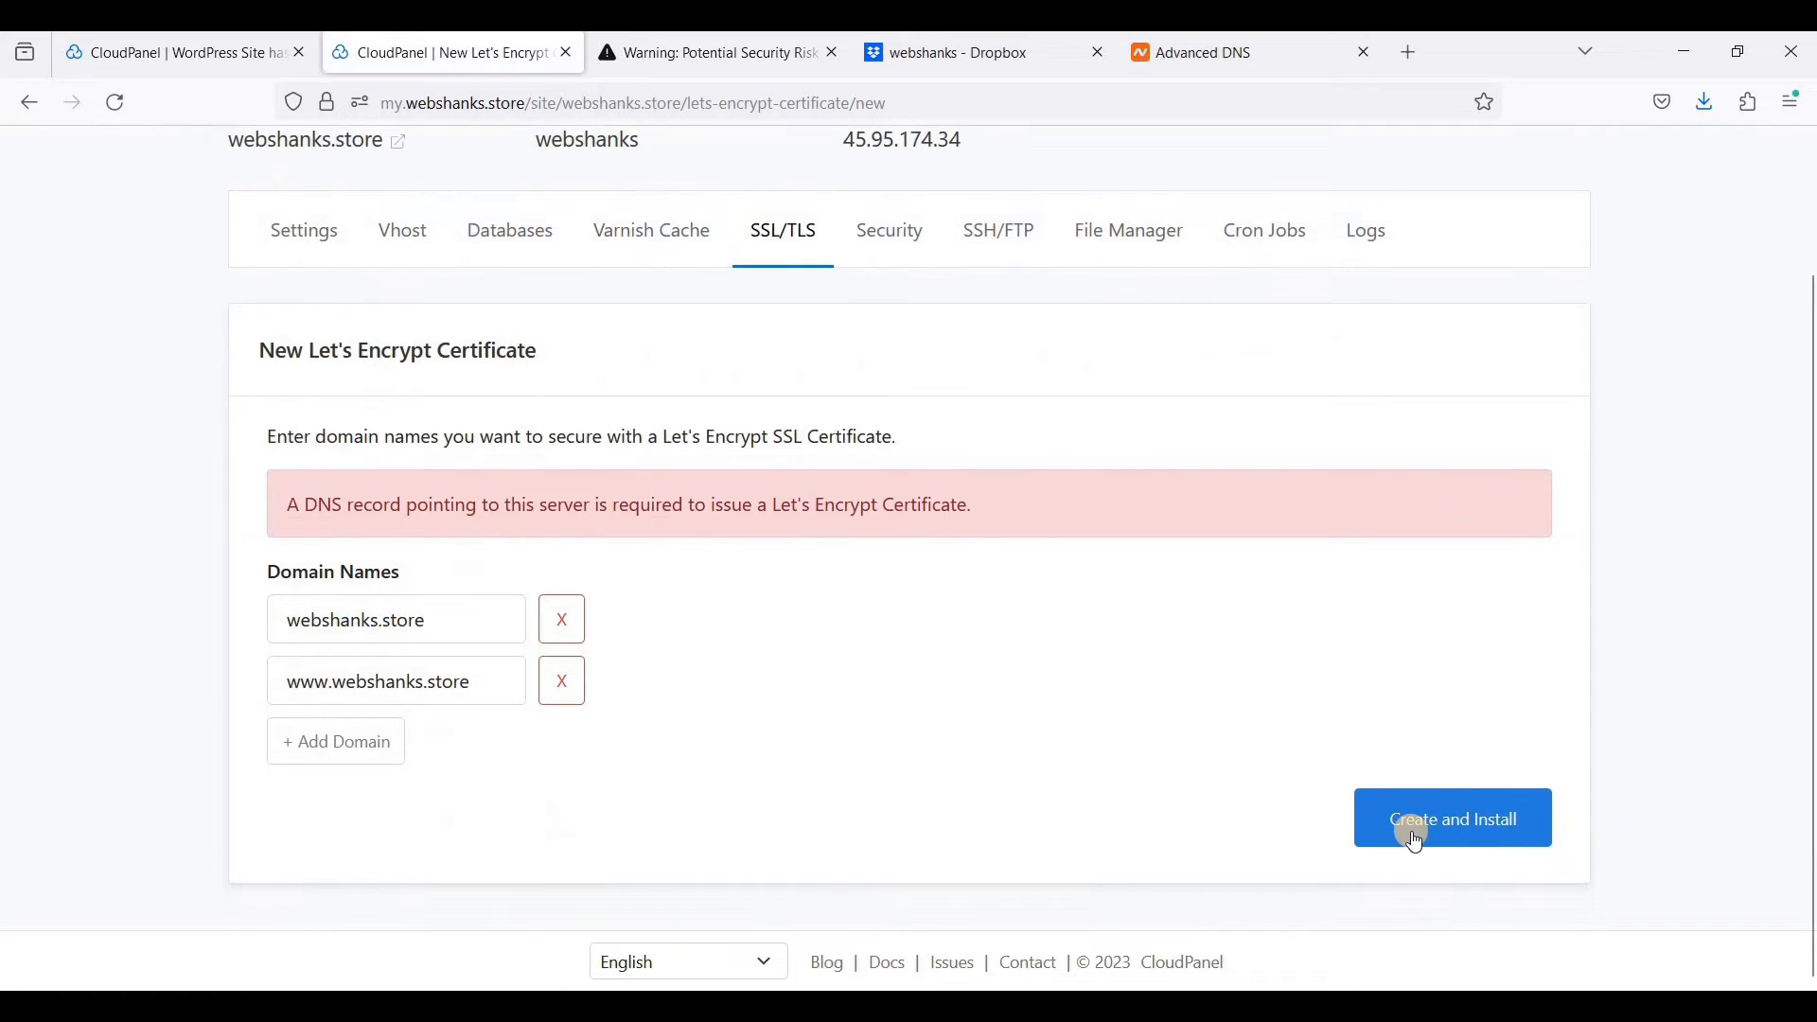
click(1468, 824)
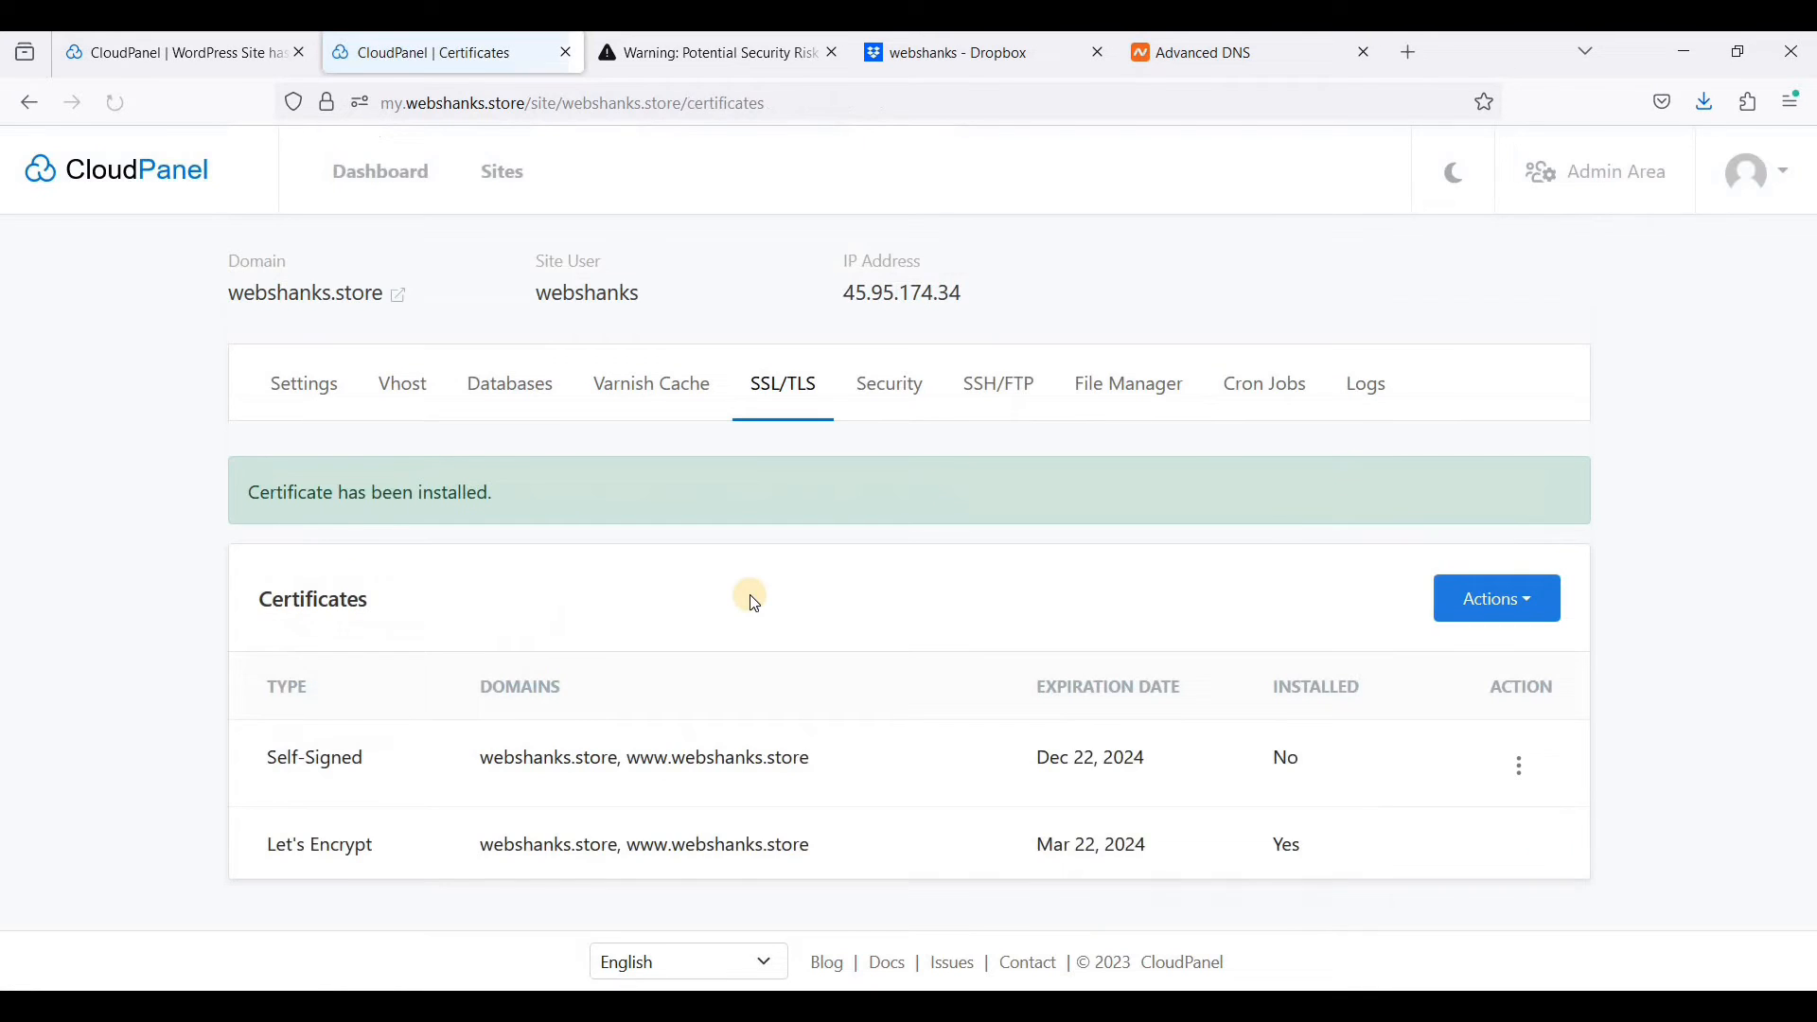
Reload the live webshanks.store page to check the certificate, and return to CloudPanel
key(ctrl+Tab)
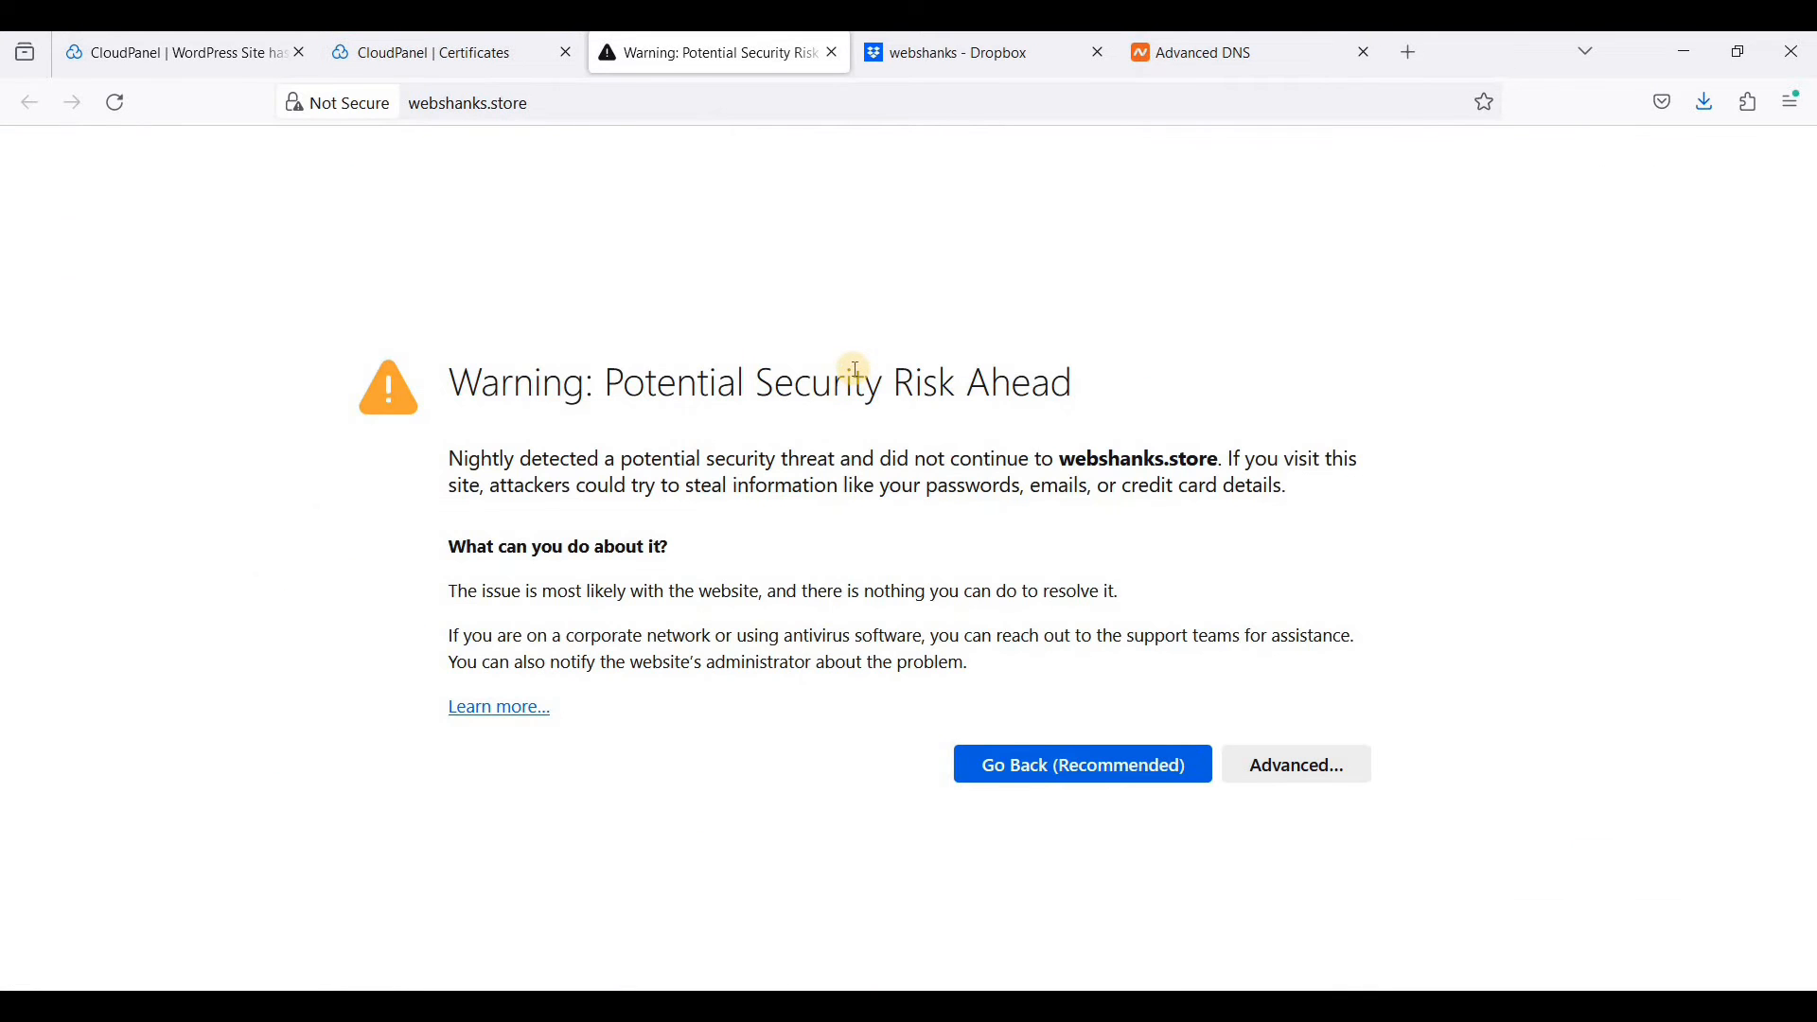
right_click(855, 331)
click(1007, 362)
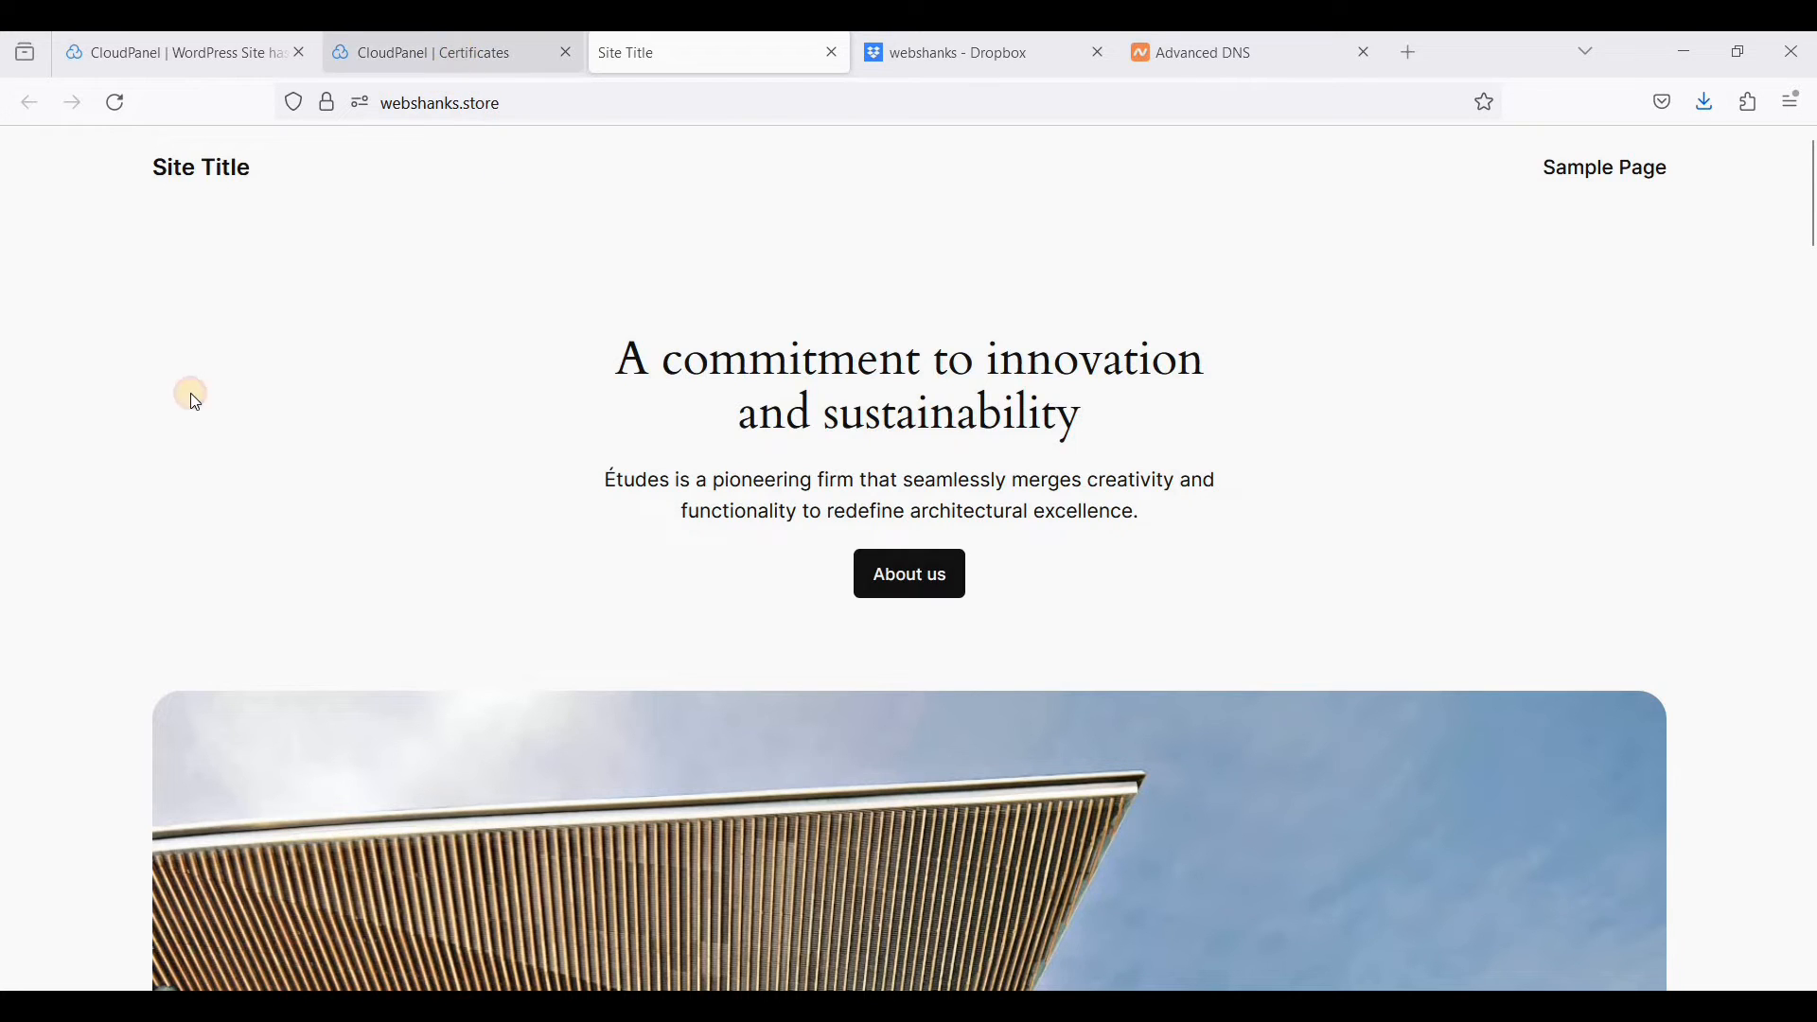
key(ctrl+shift+Tab)
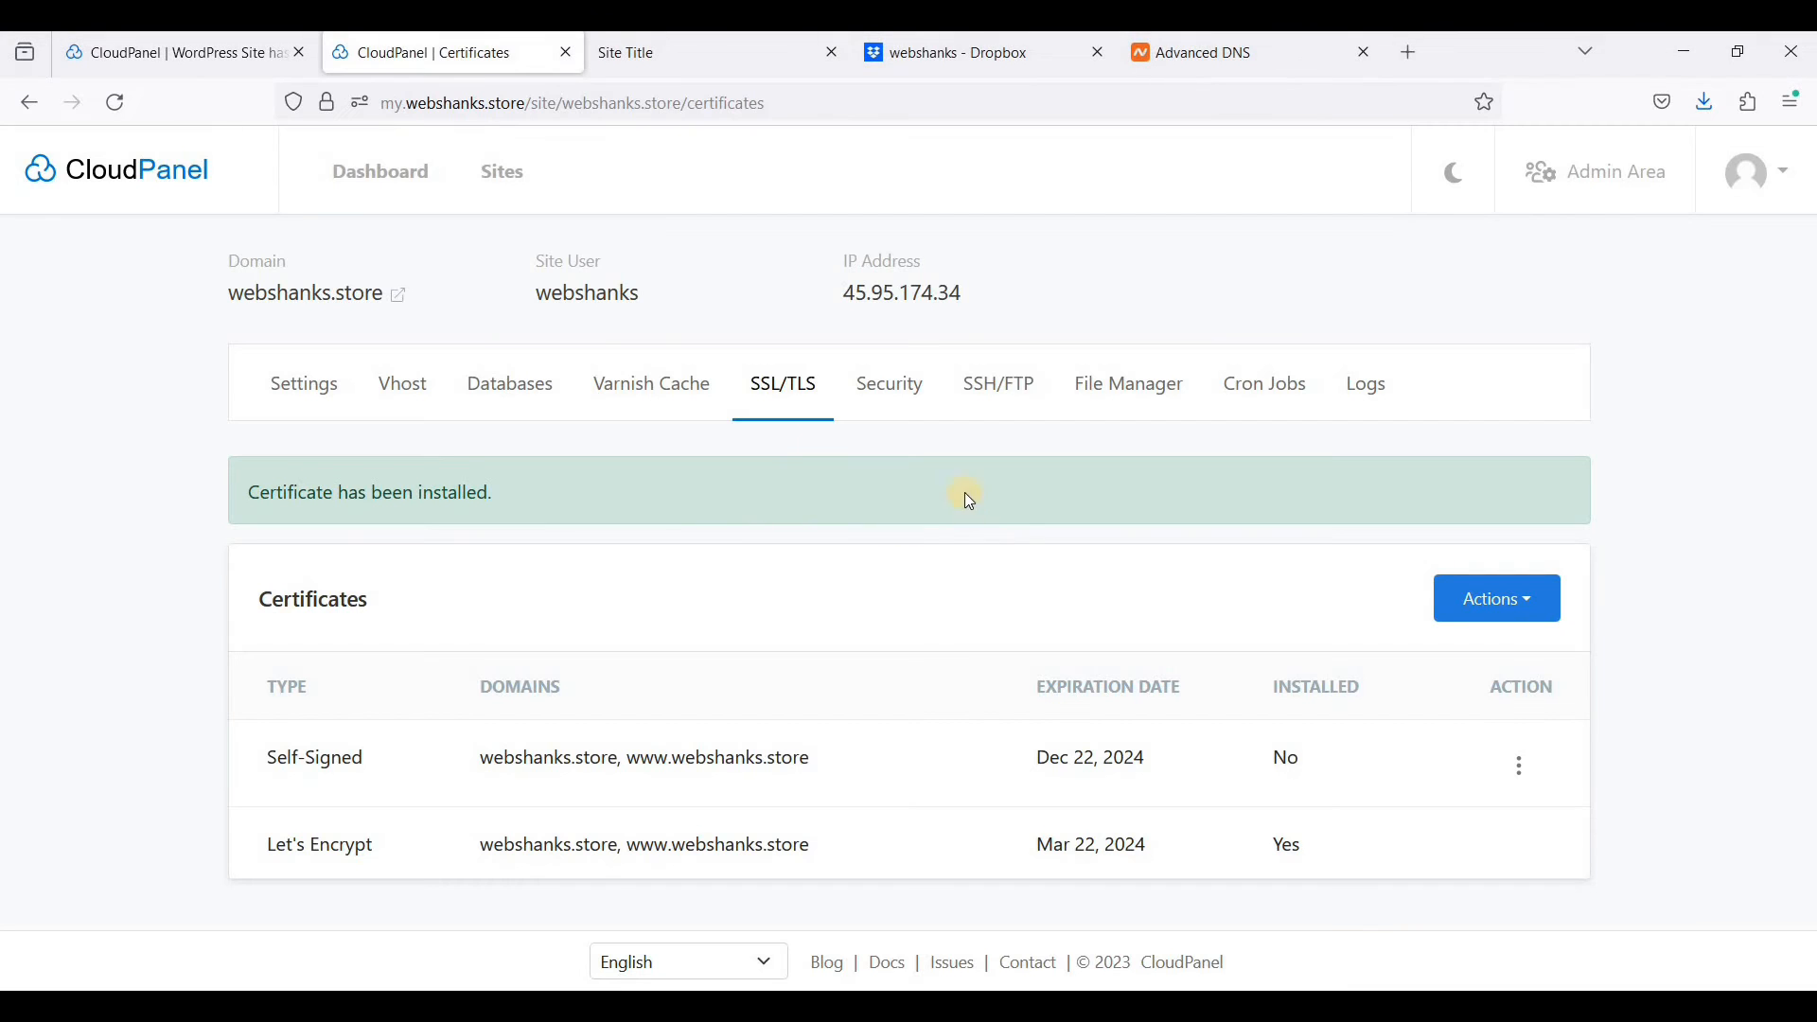
Upload the backup archive from the local Downloads folder into the site's tmp folder with the File Manager
click(1141, 400)
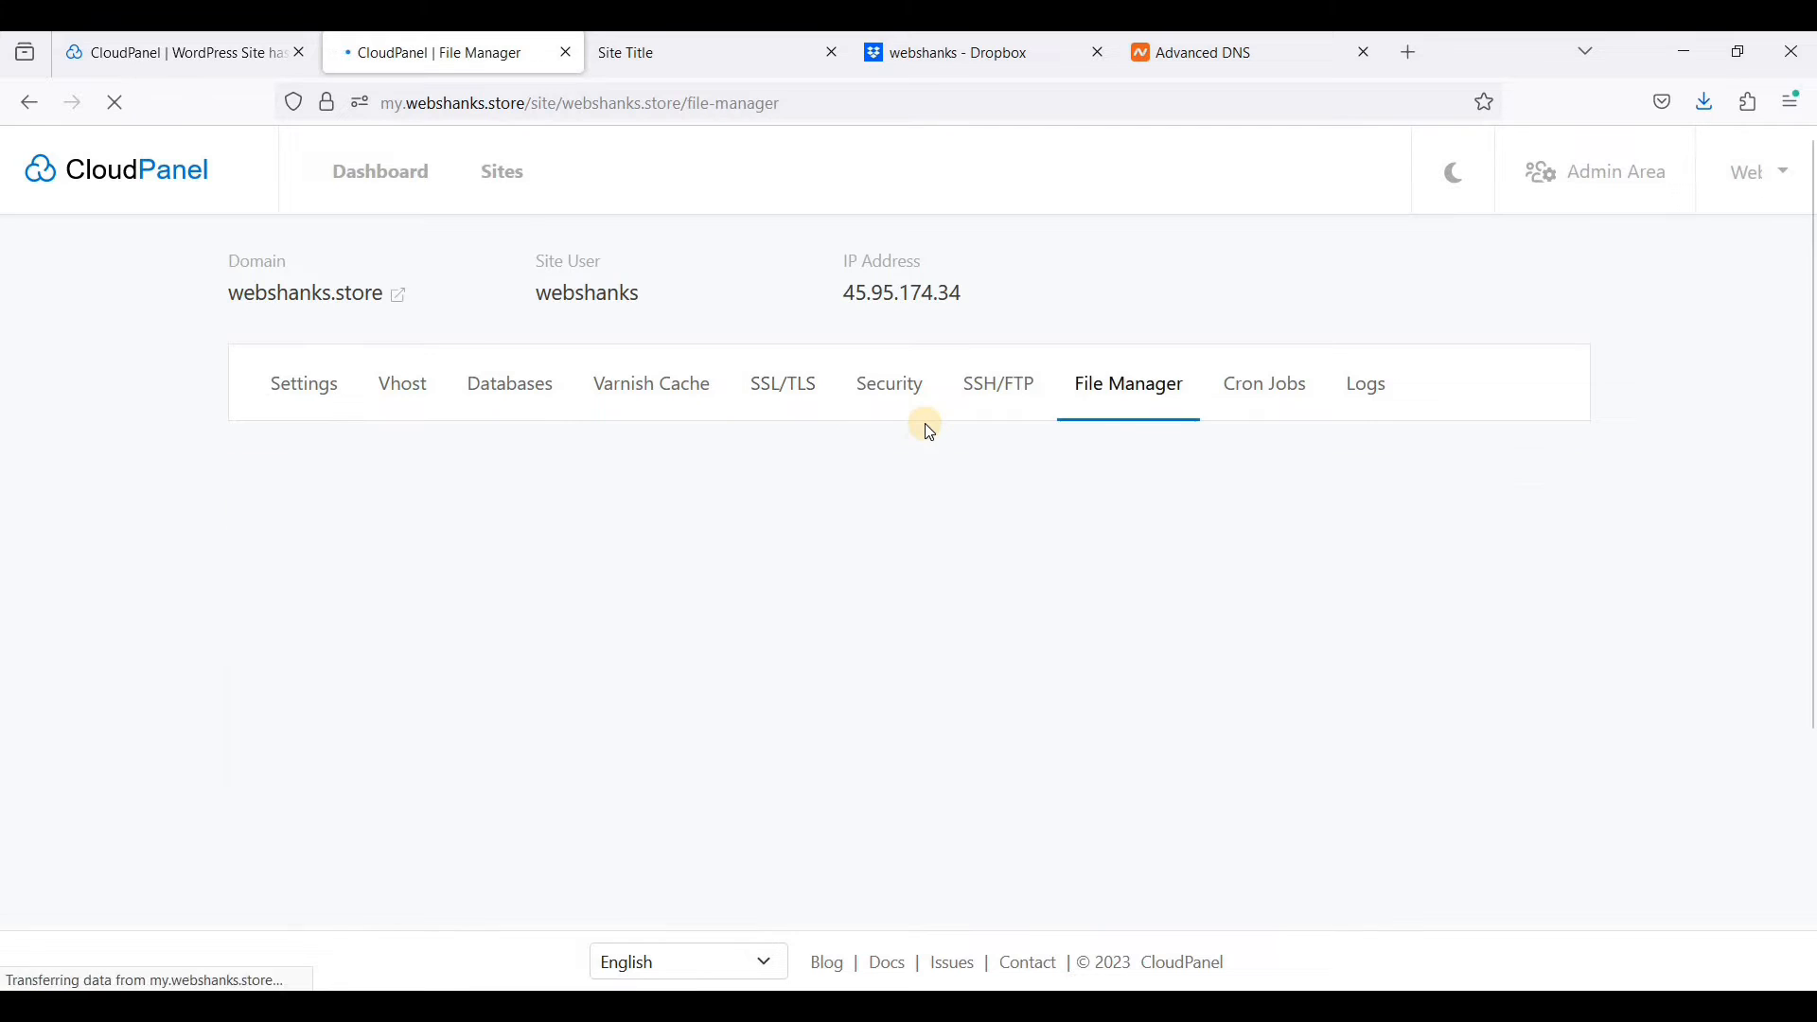
scroll(928, 435, down, 2)
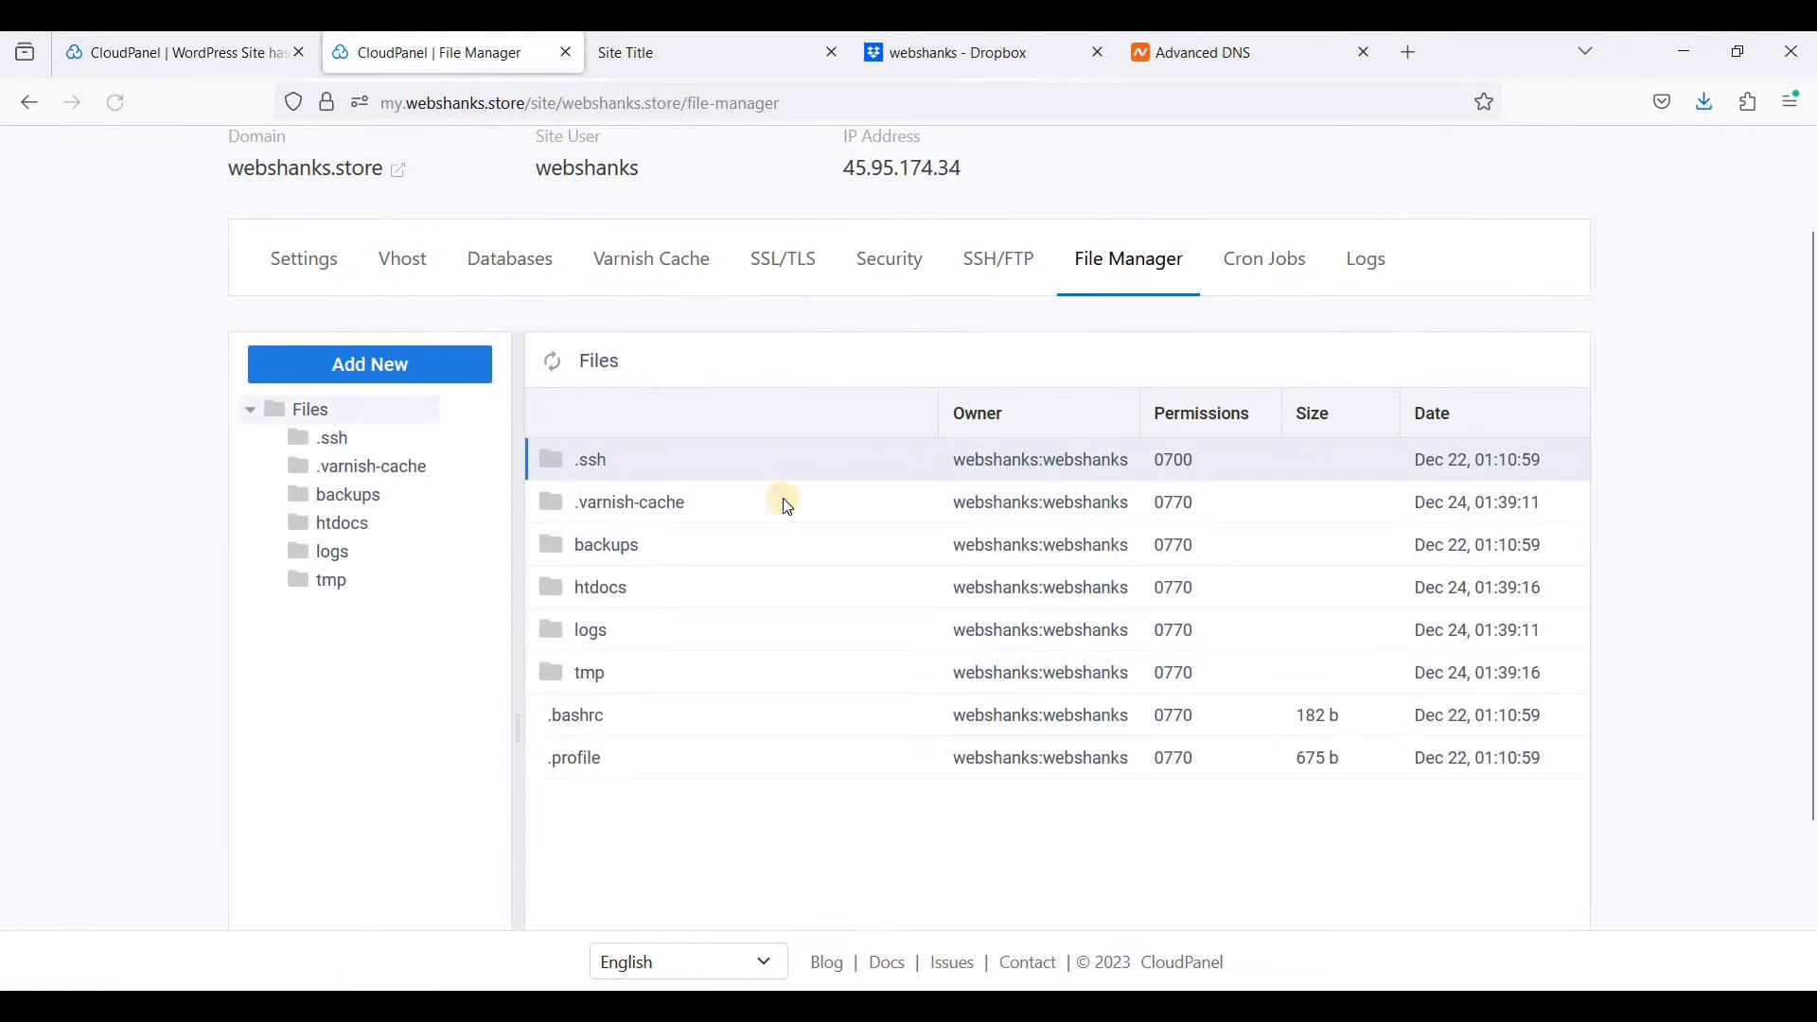
click(324, 585)
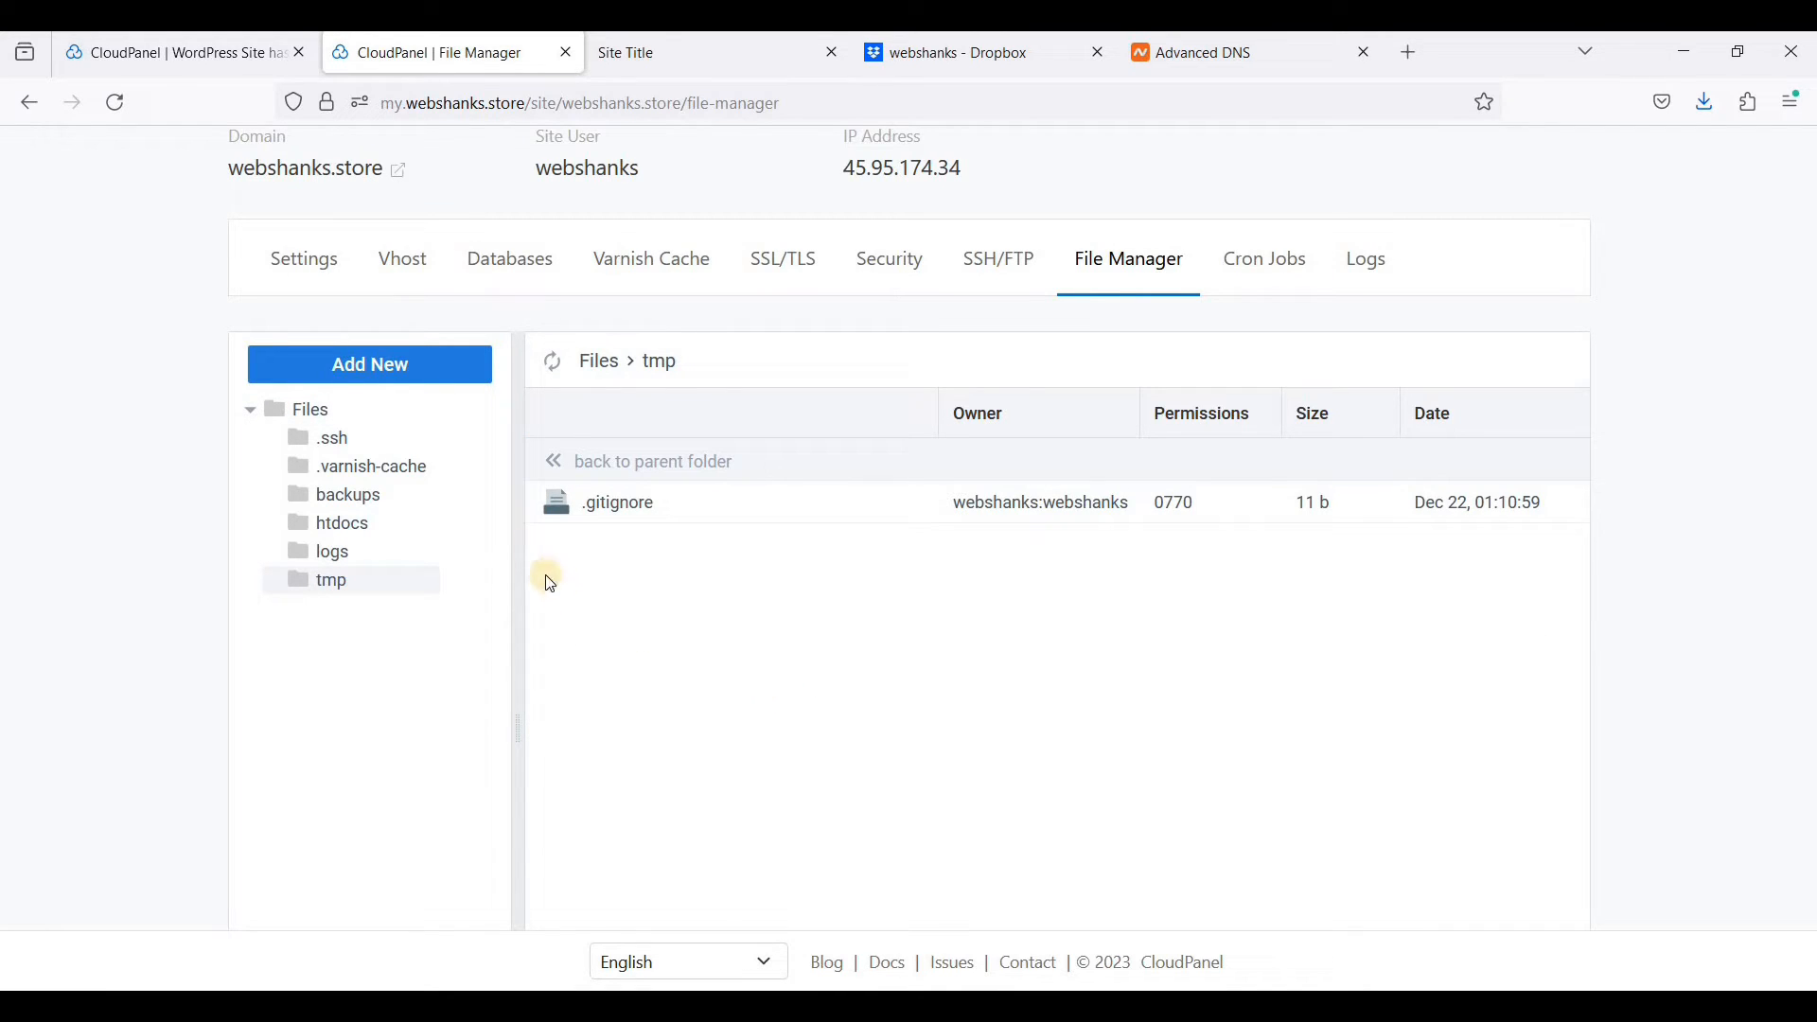
click(414, 378)
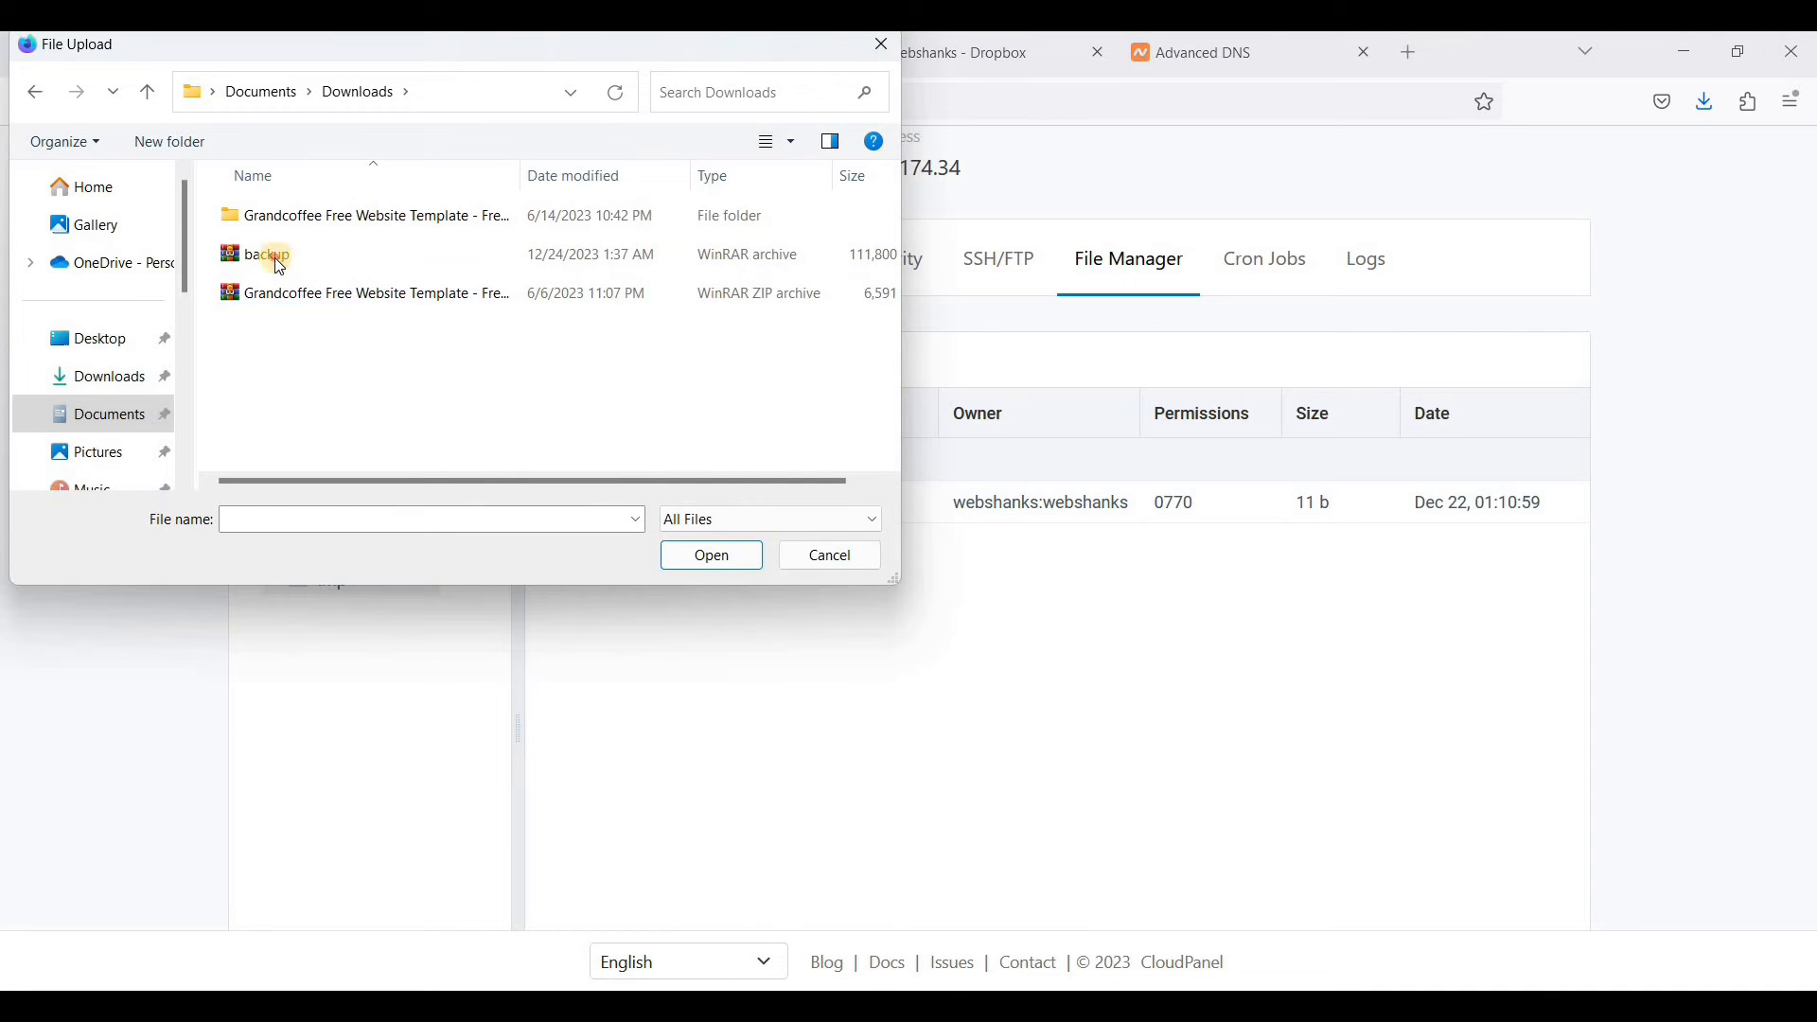
click(275, 255)
click(684, 564)
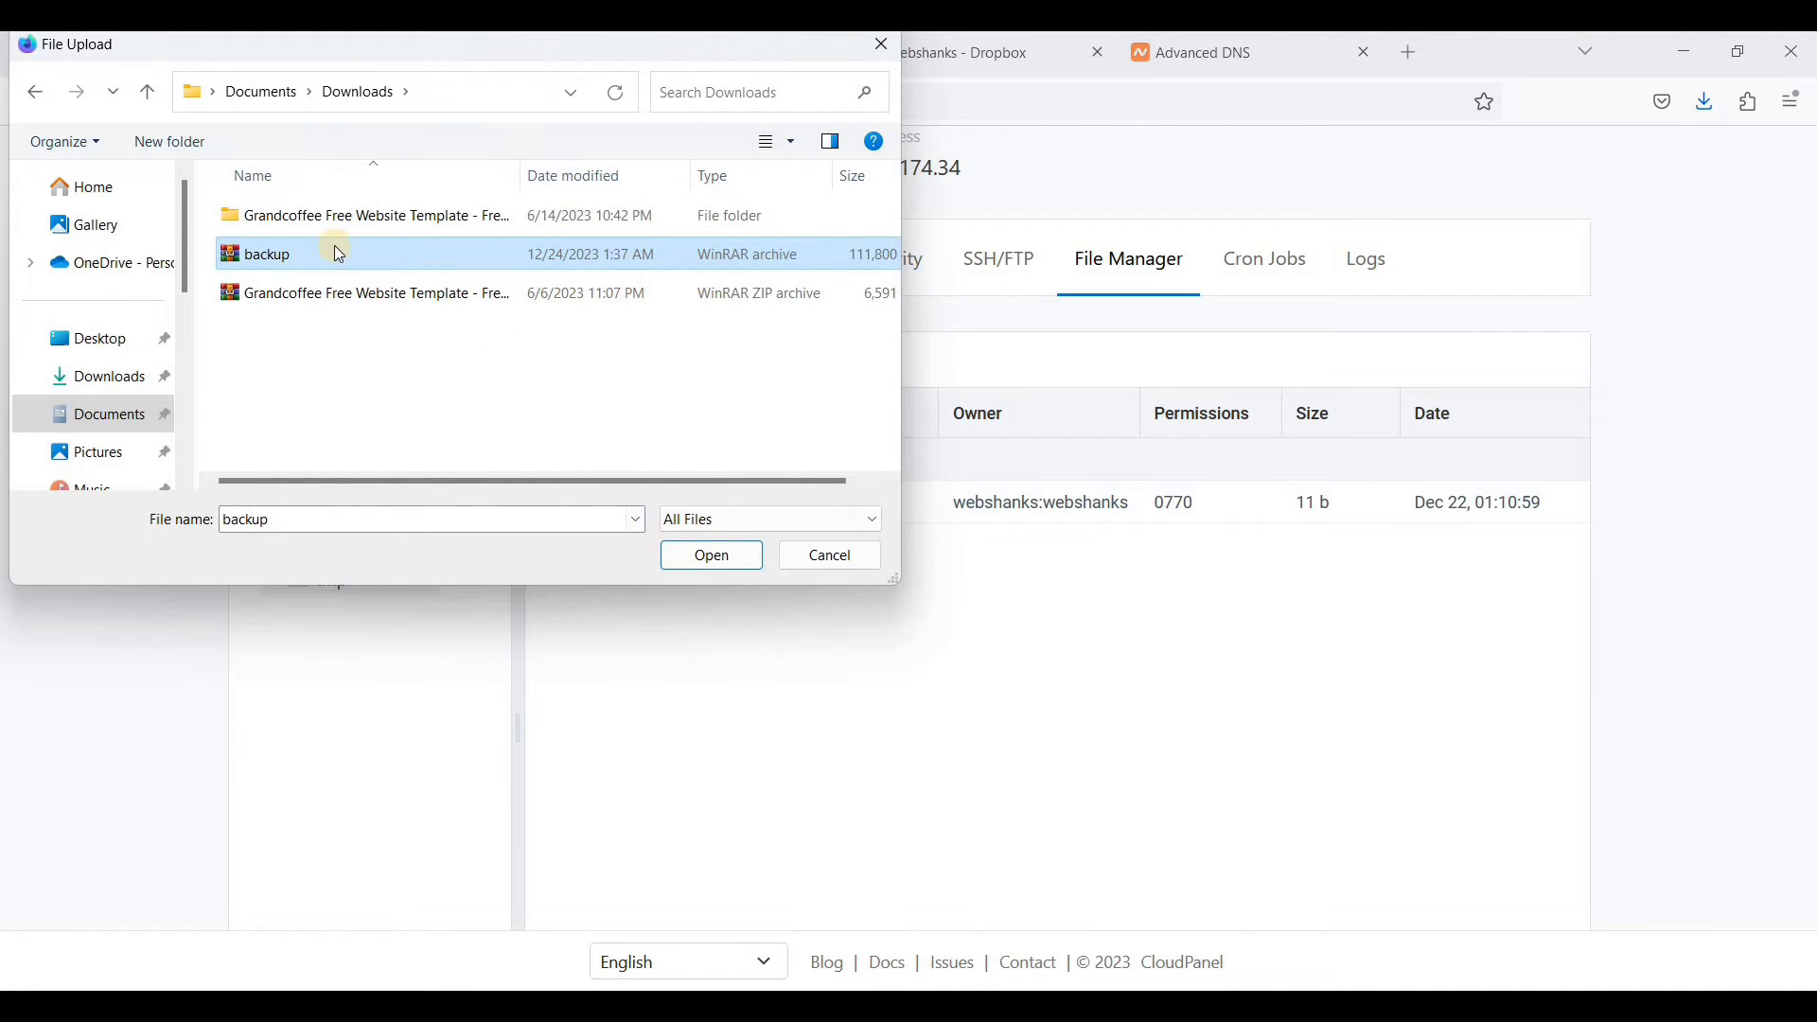
click(719, 563)
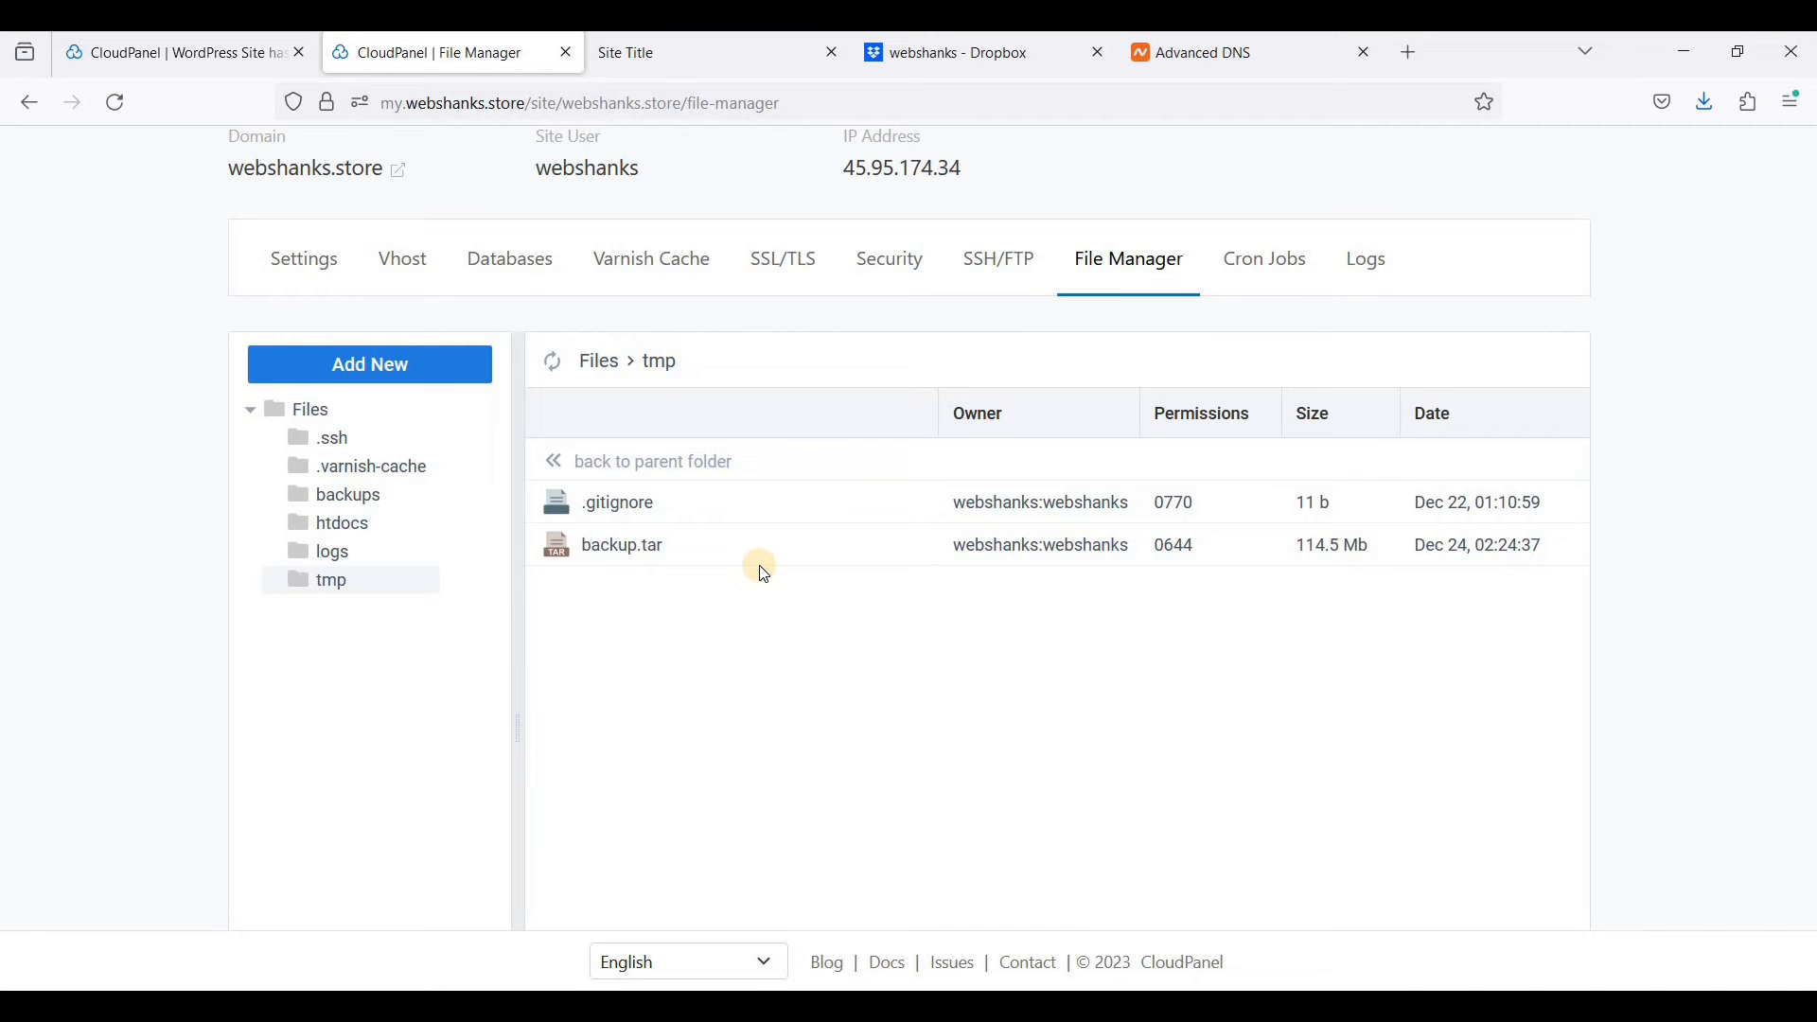
Extract backup.tar in the tmp folder
click(587, 553)
right_click(628, 544)
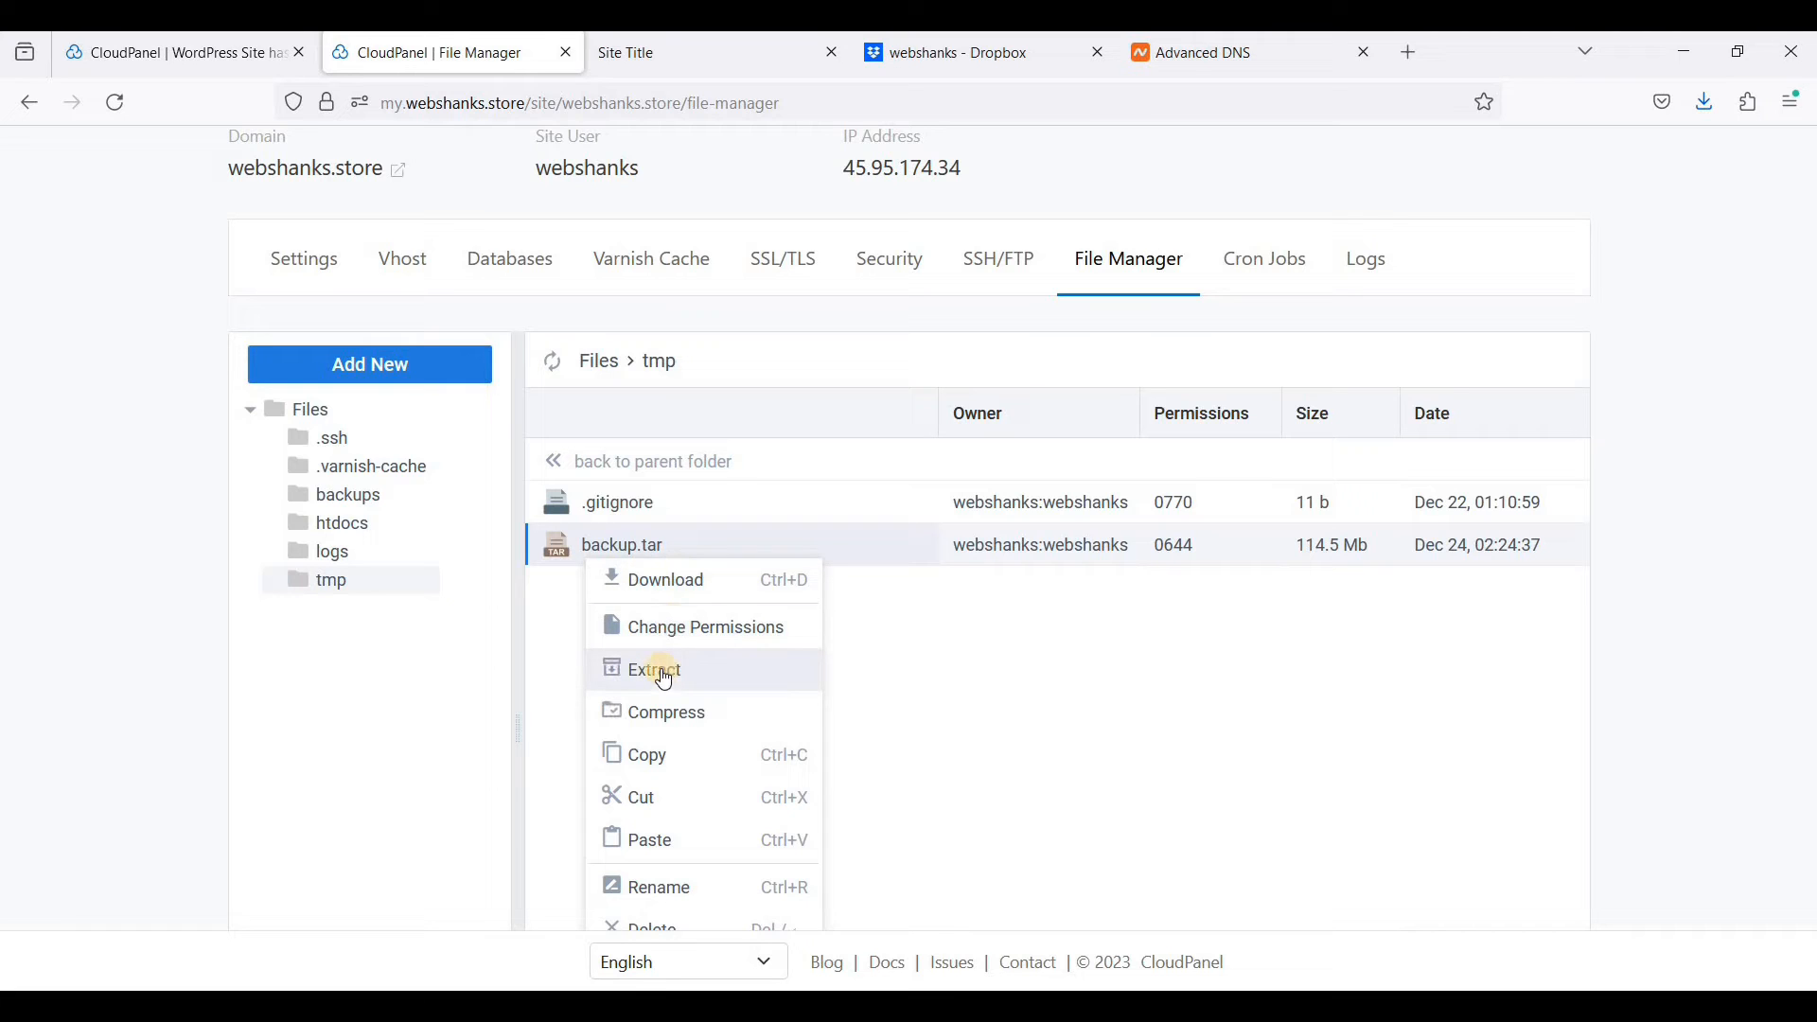
click(666, 674)
click(1045, 755)
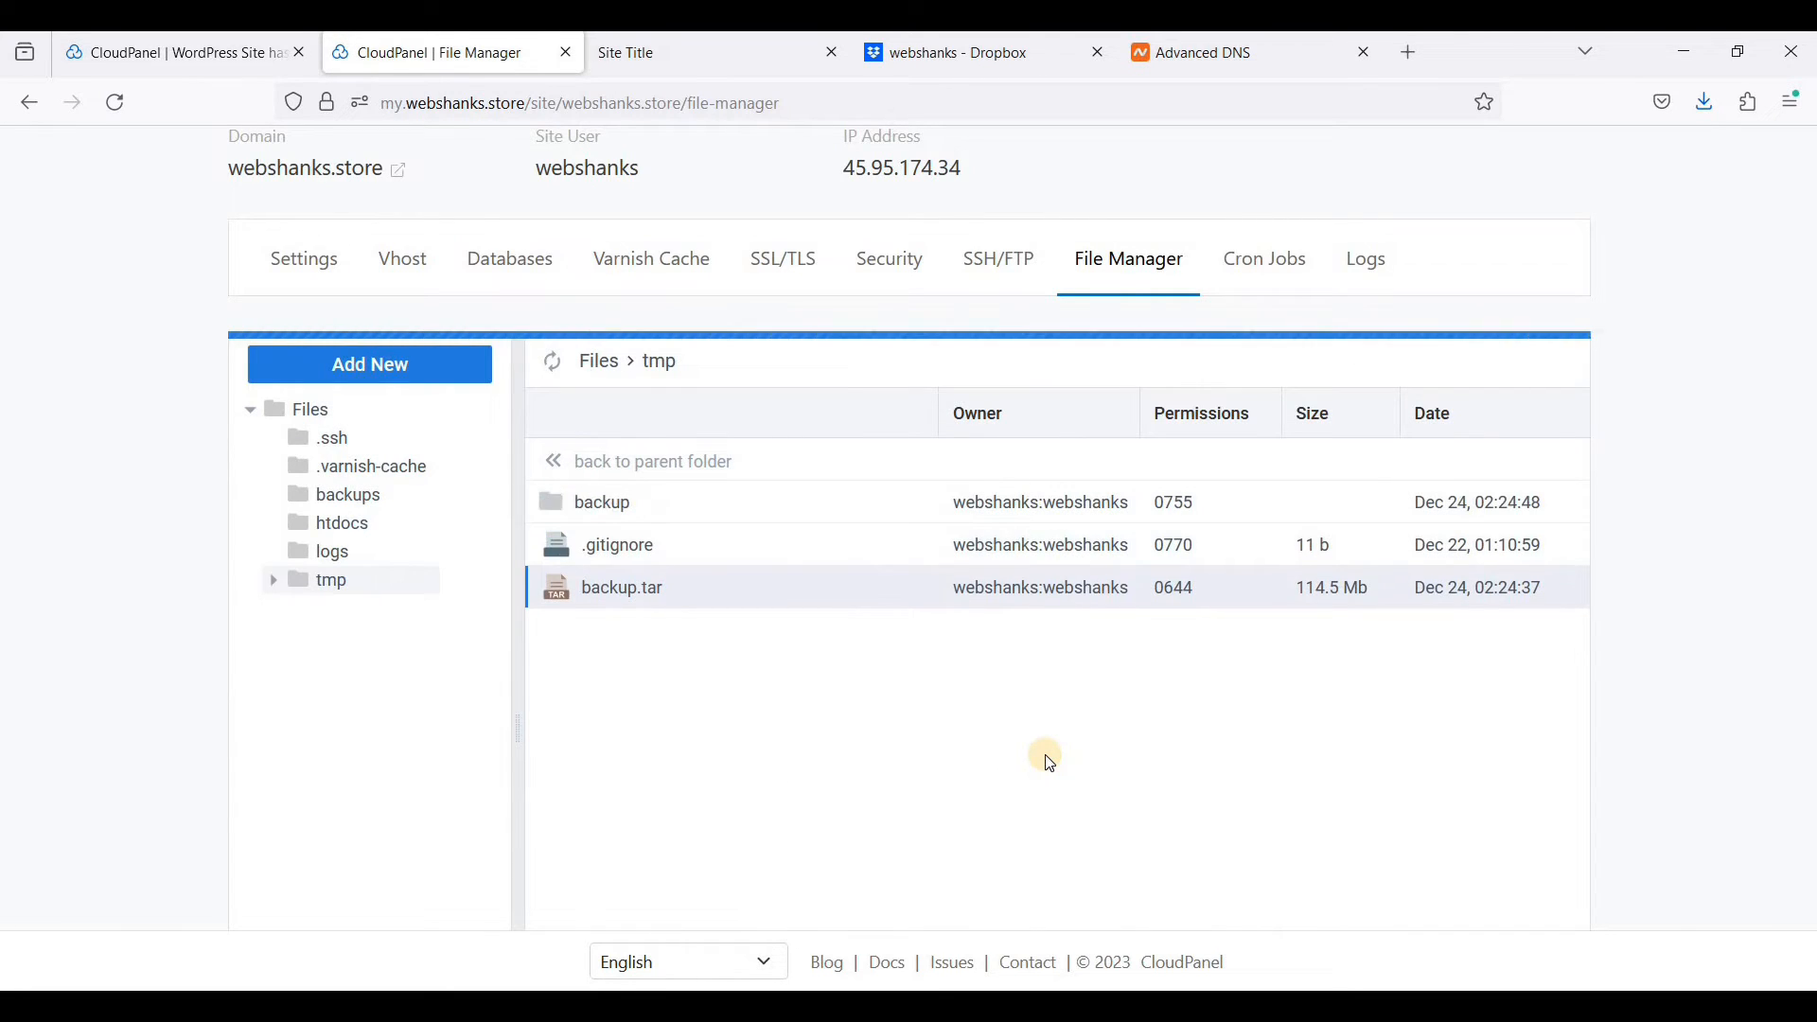
Copy all files and folders from the extracted backup's home/webshanks/htdocs/webshanks.store folder
double_click(596, 511)
double_click(608, 554)
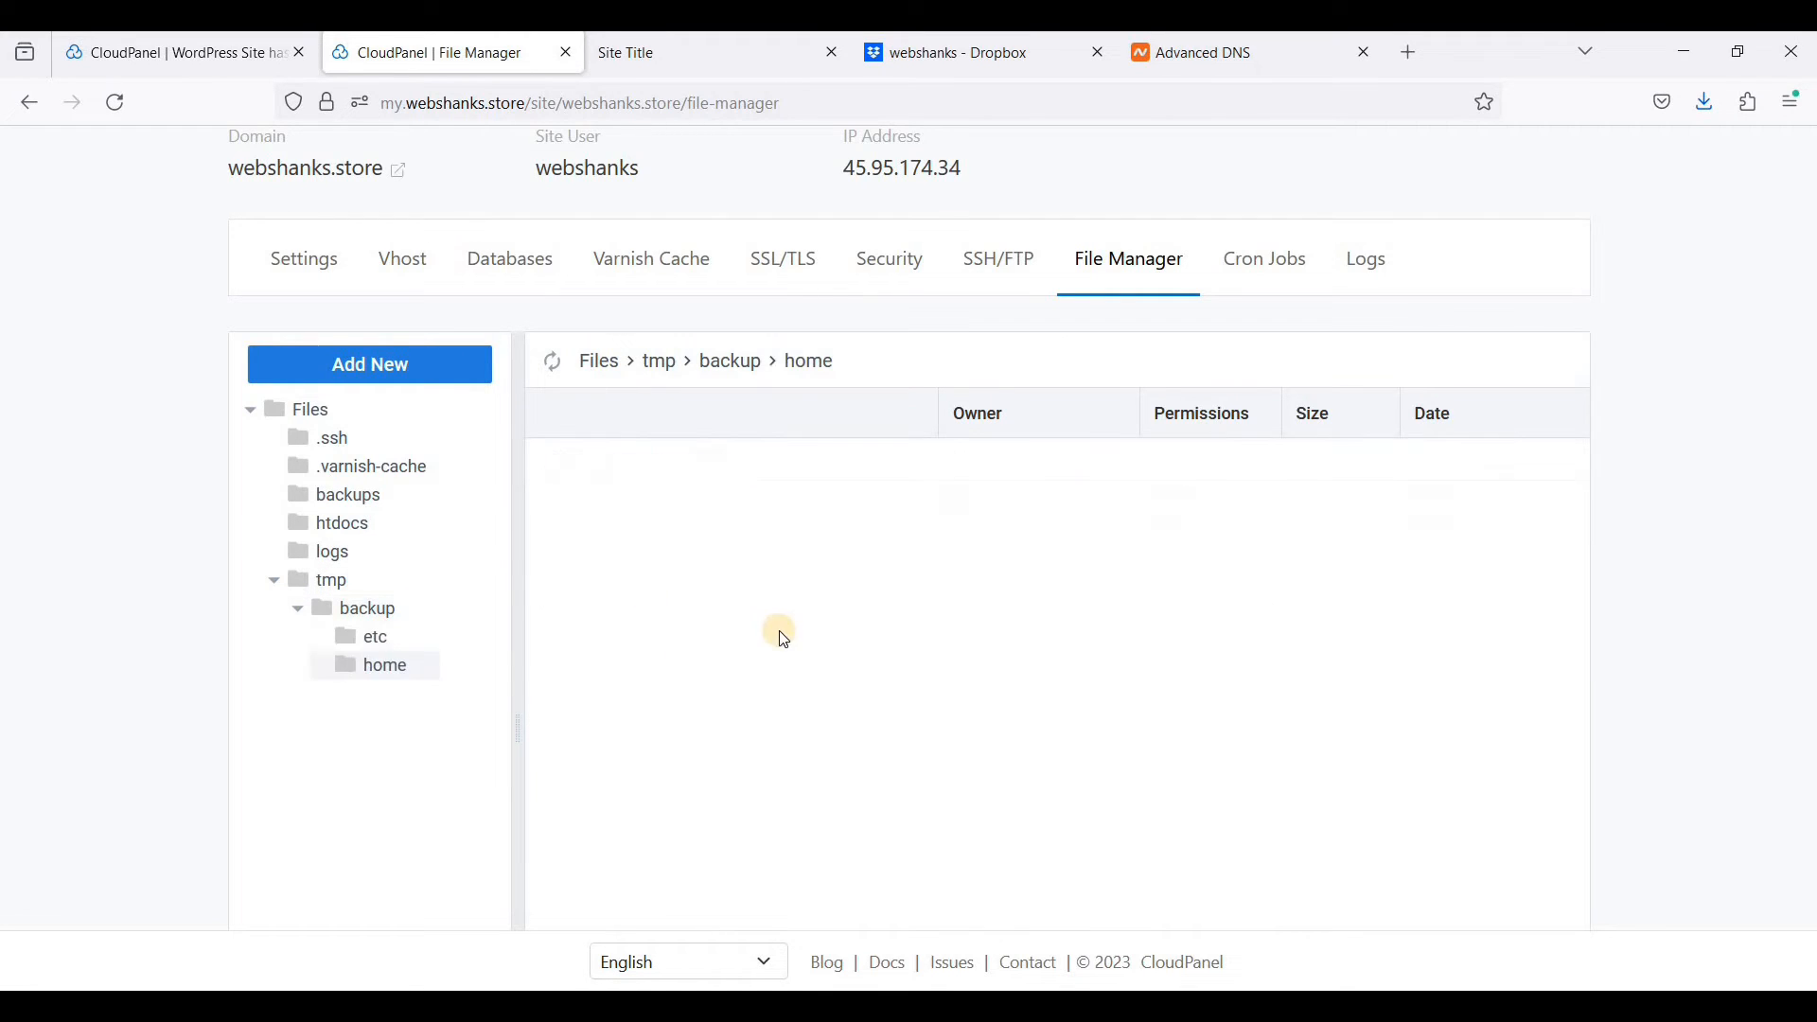
double_click(627, 504)
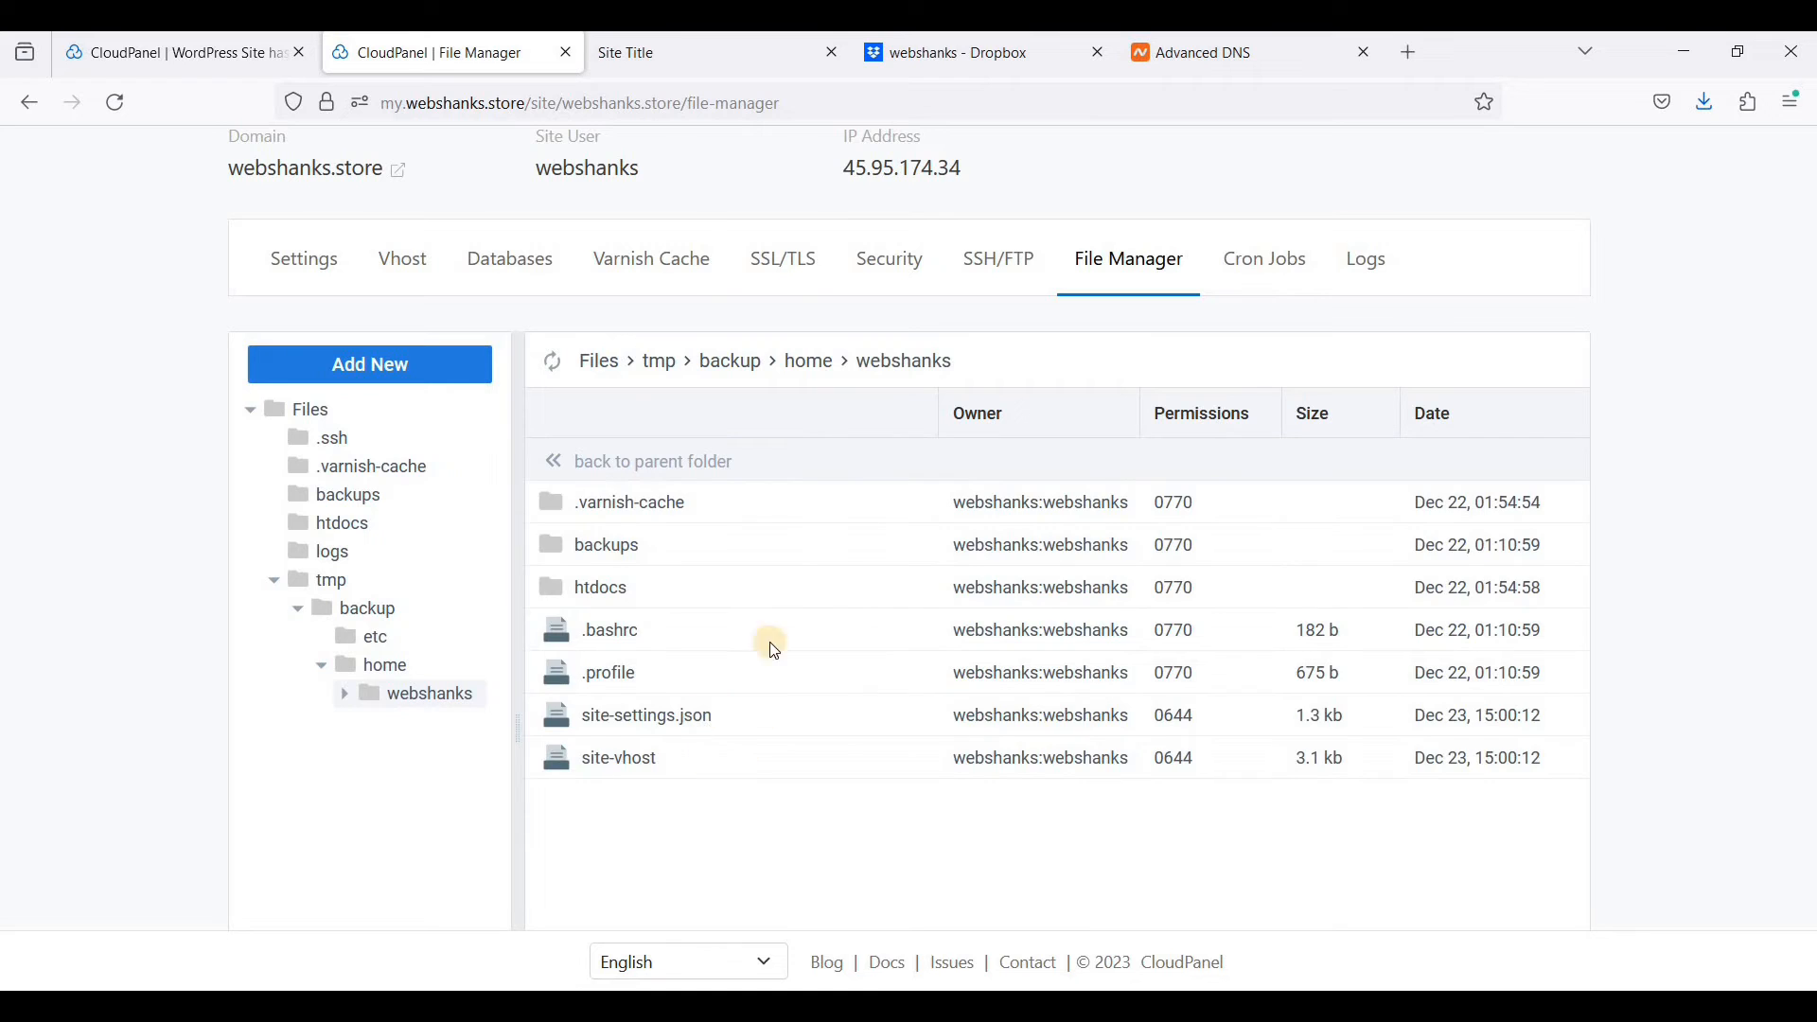
double_click(607, 589)
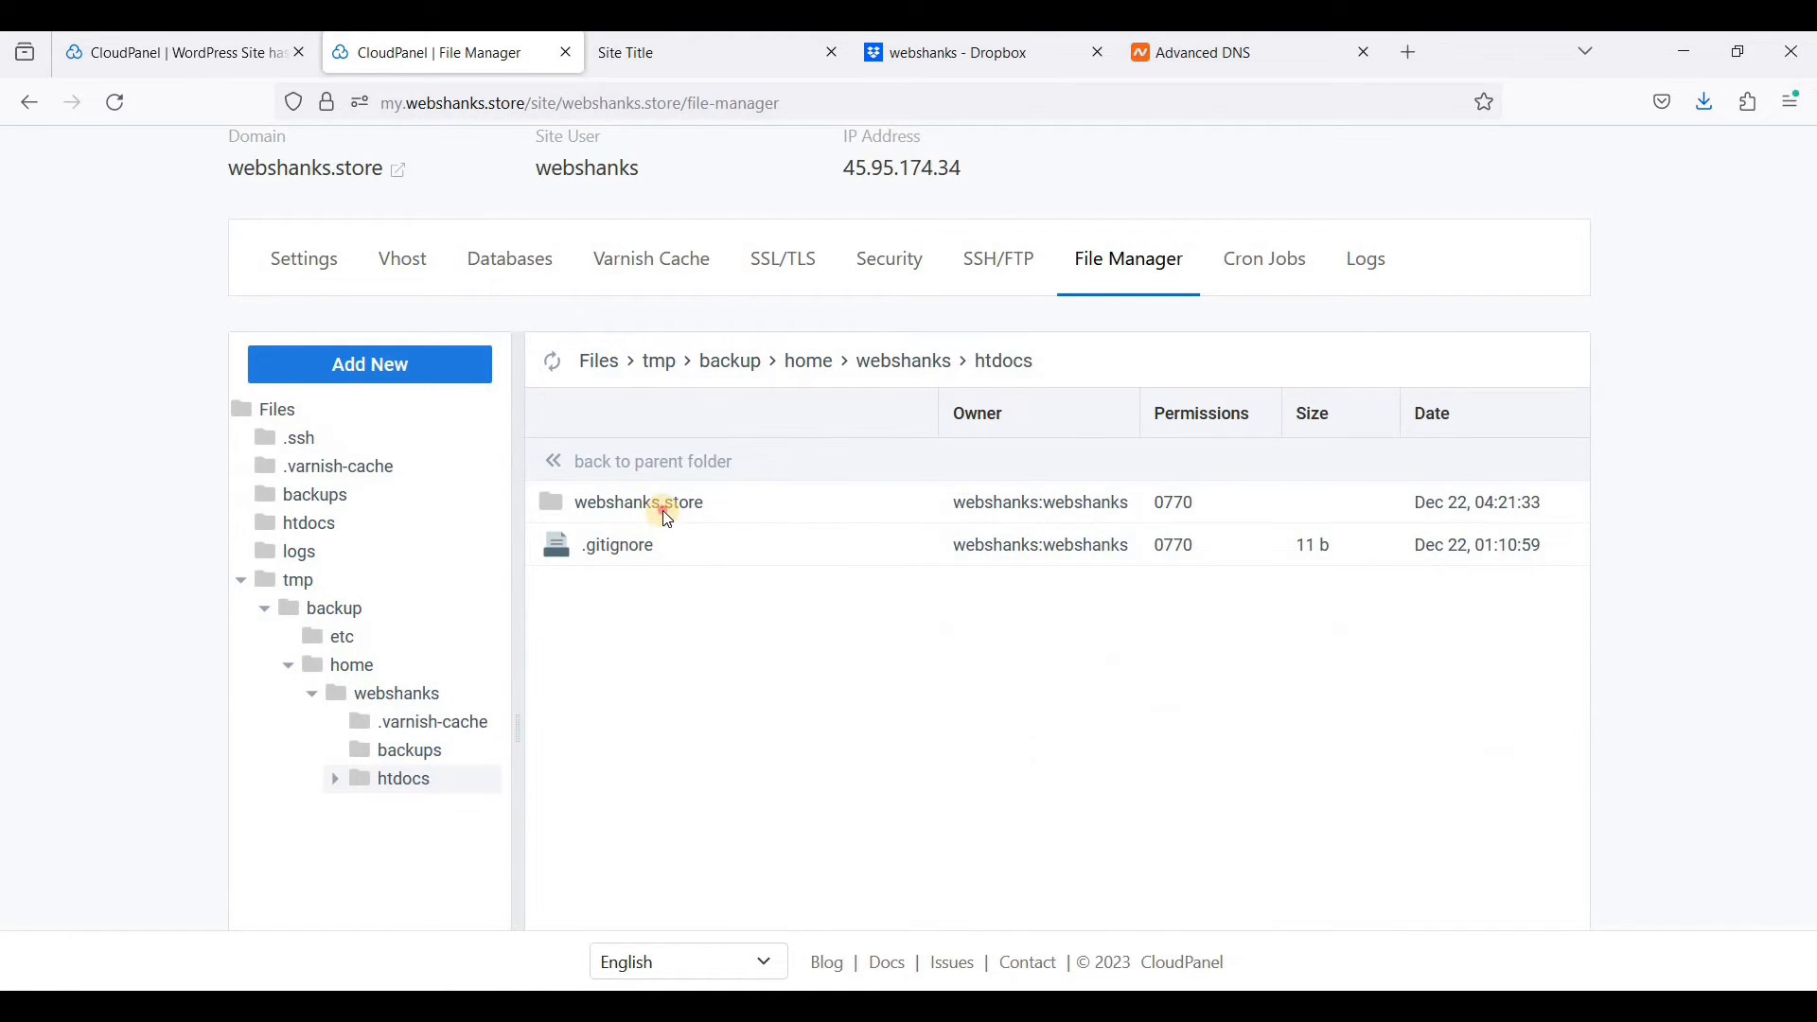
double_click(666, 511)
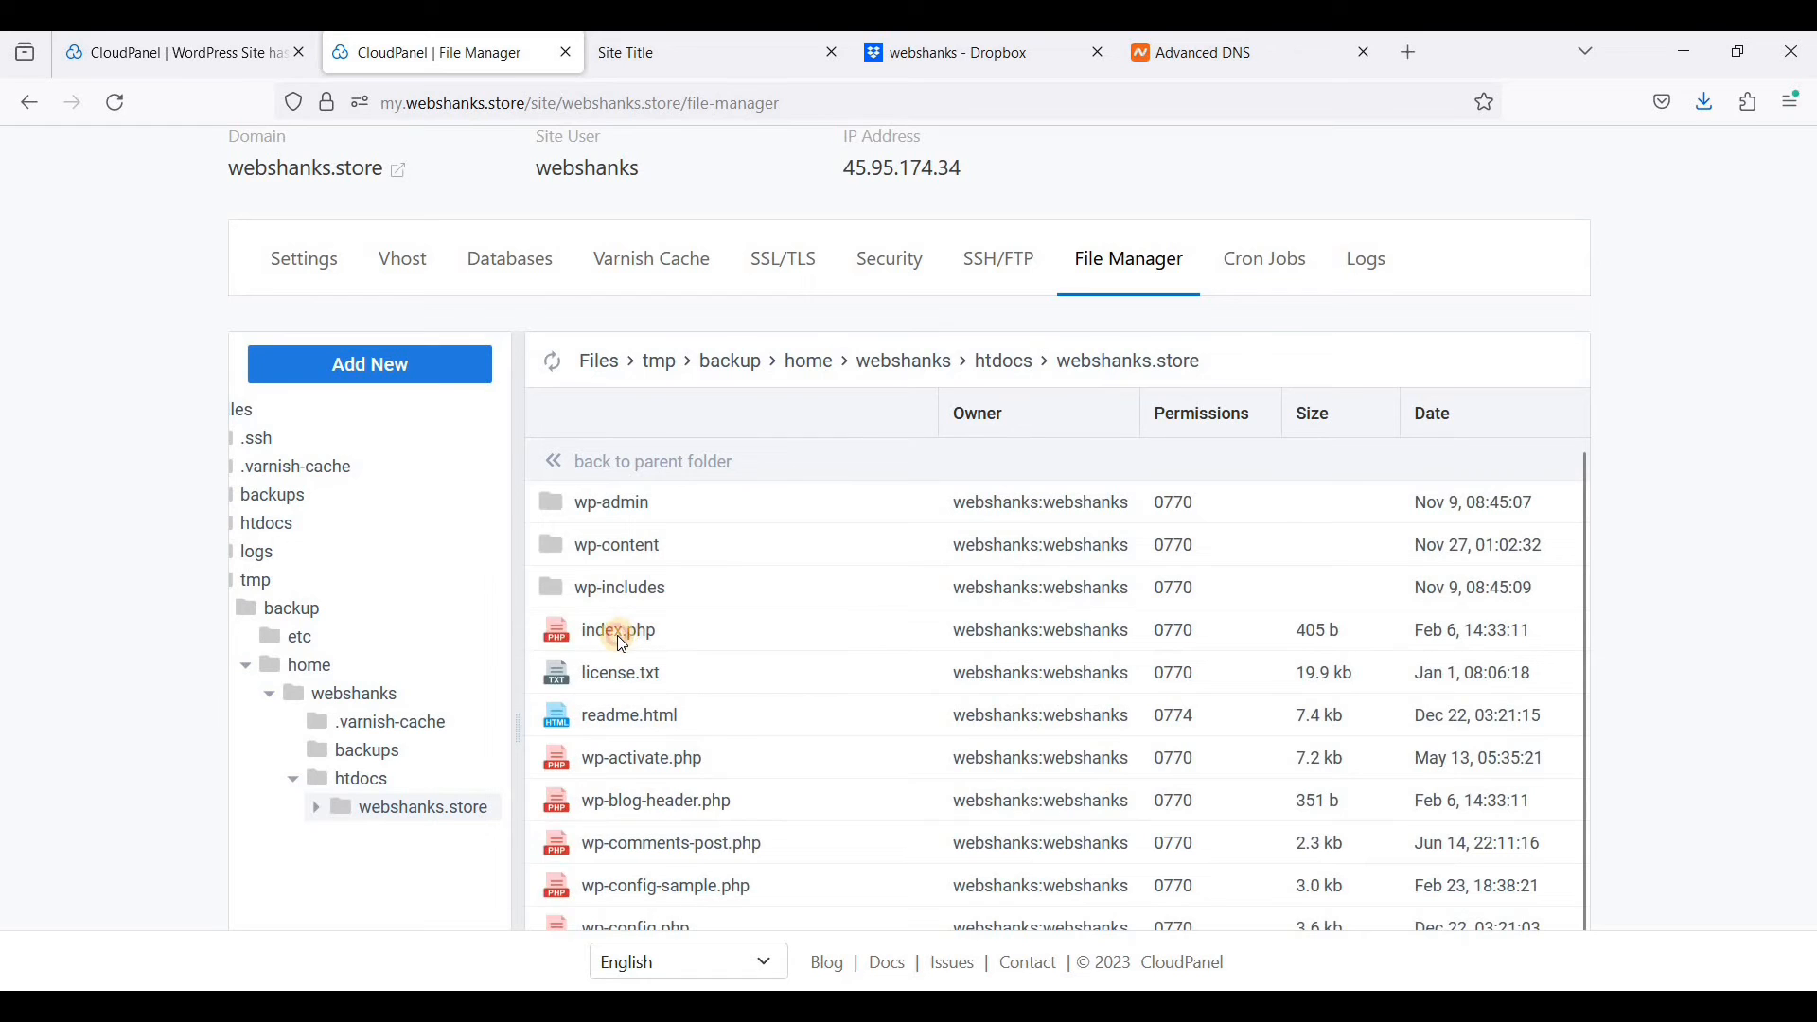
right_click(702, 635)
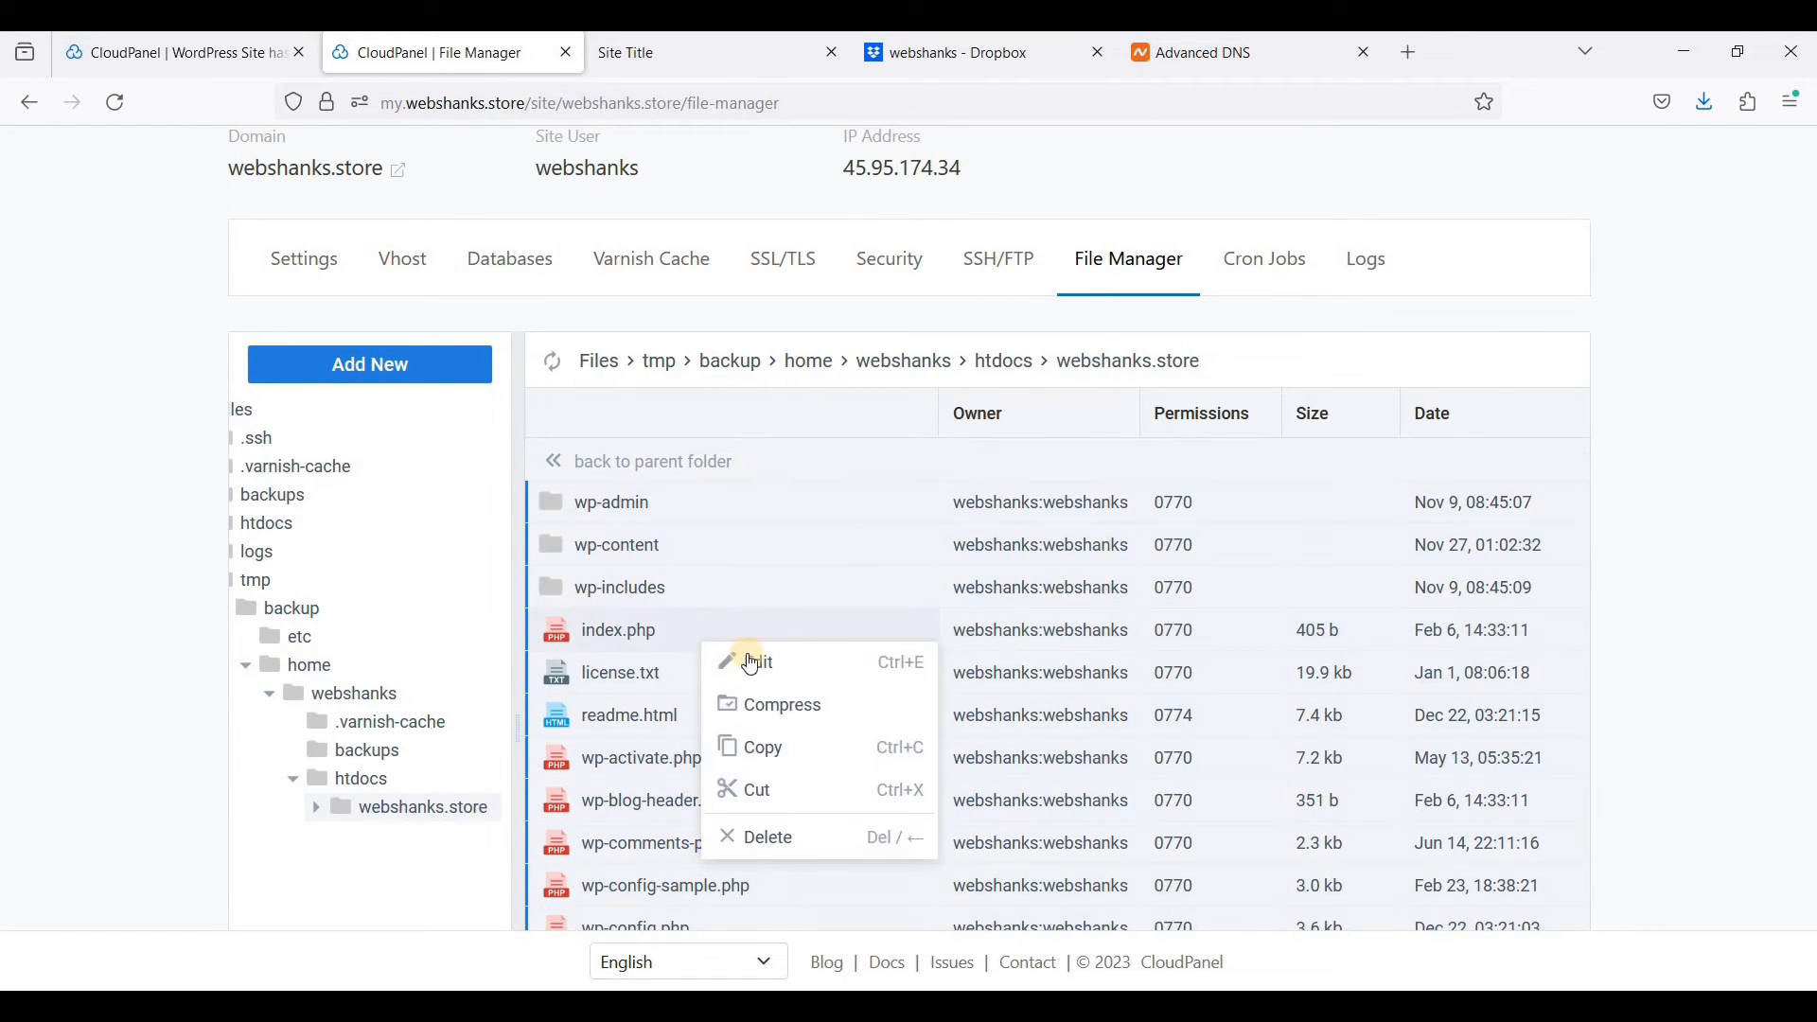
click(752, 750)
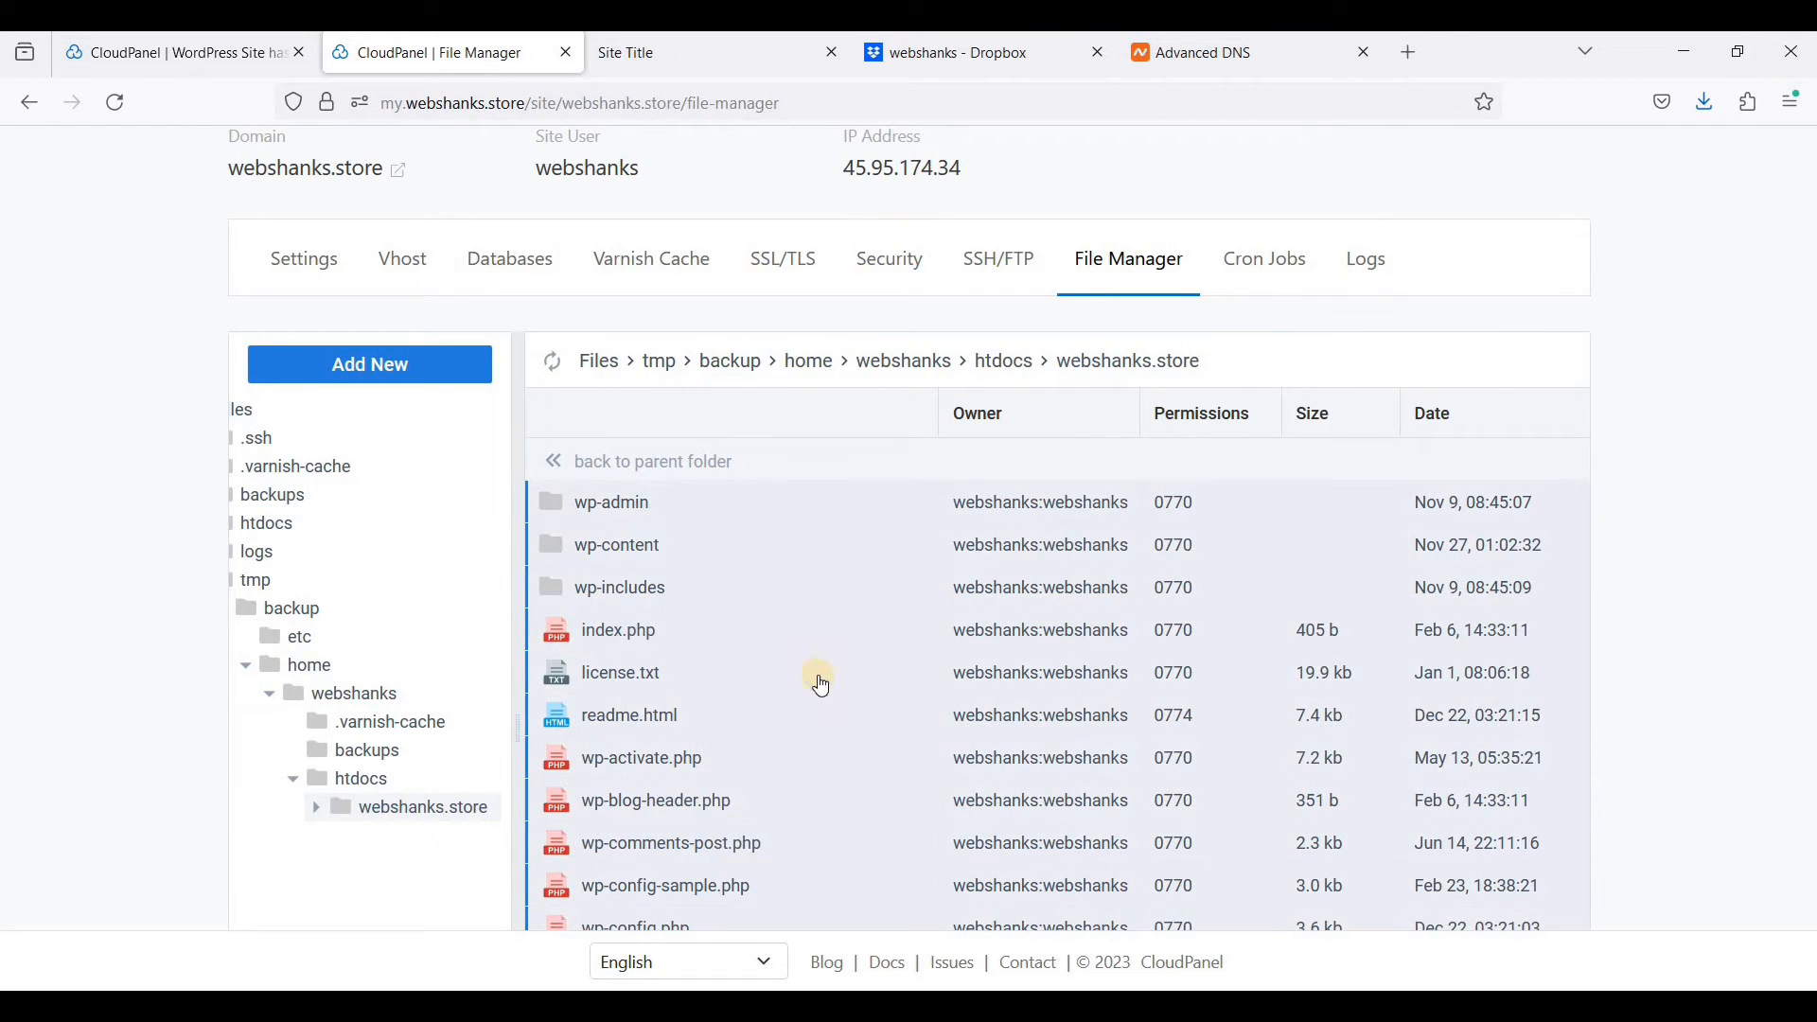
Delete all existing files and folders in the site's htdocs/webshanks.store folder and paste the copied backup files there
right_click(695, 597)
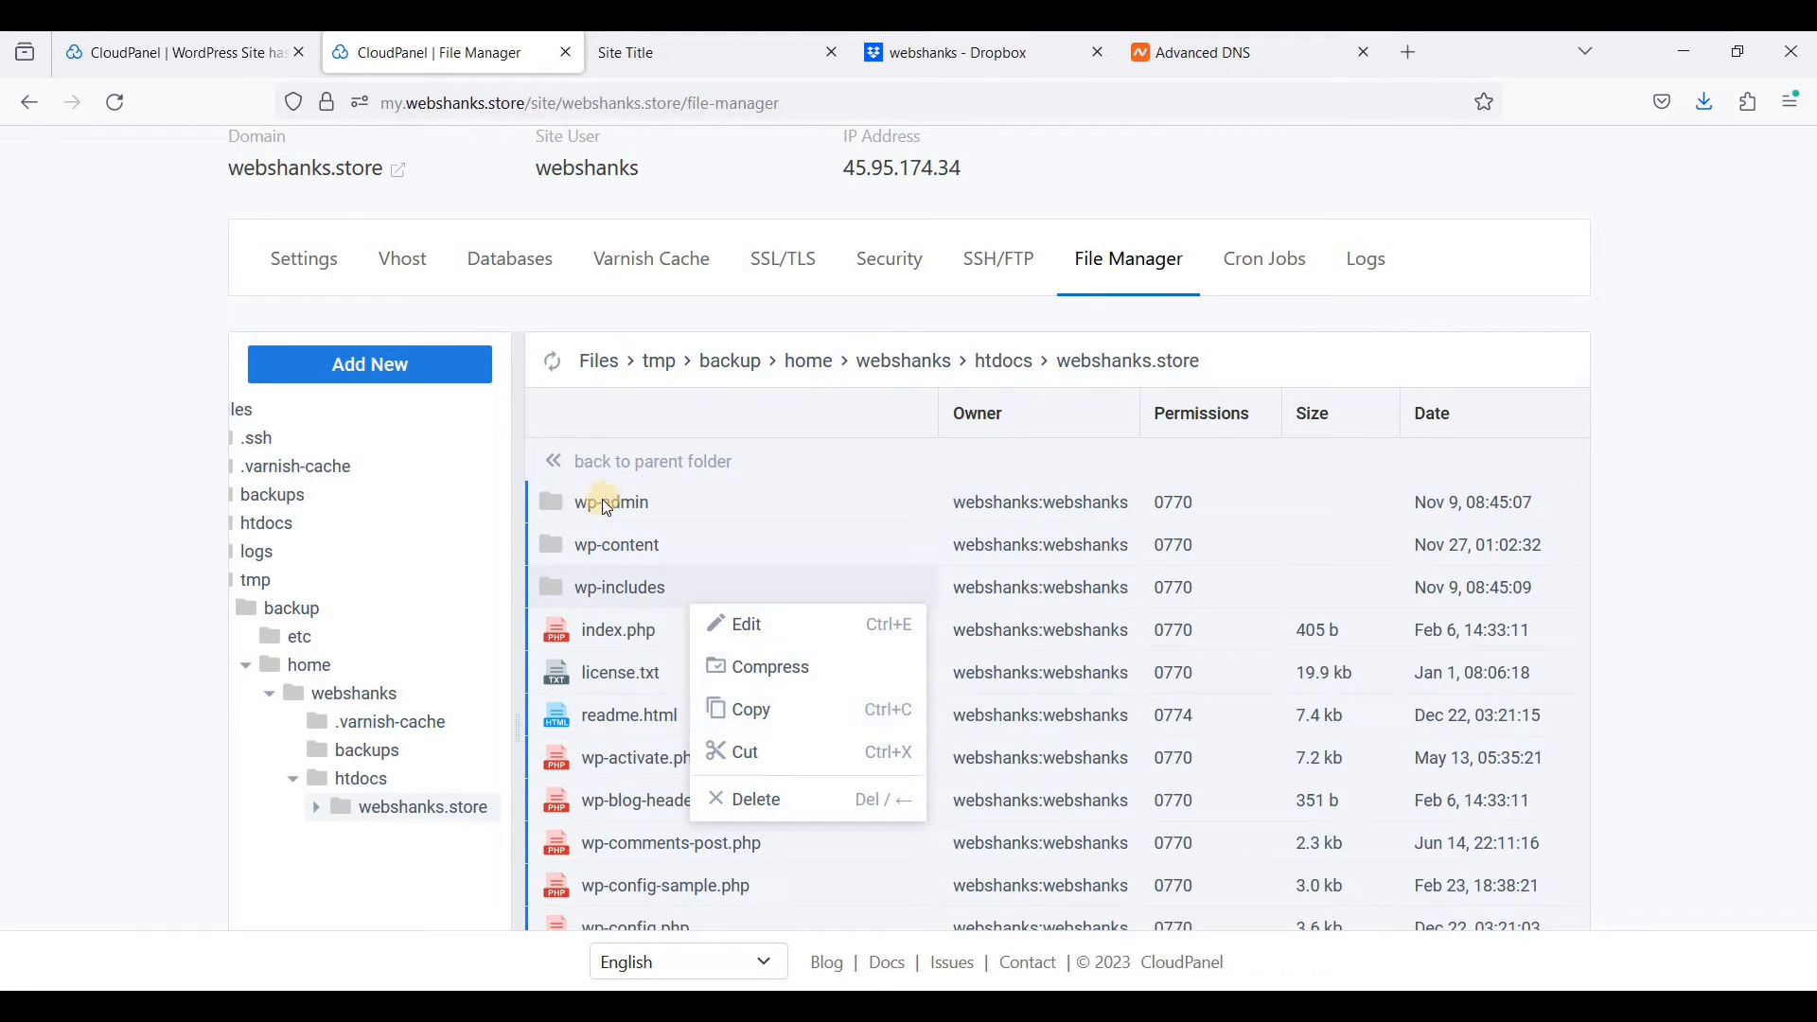
click(655, 678)
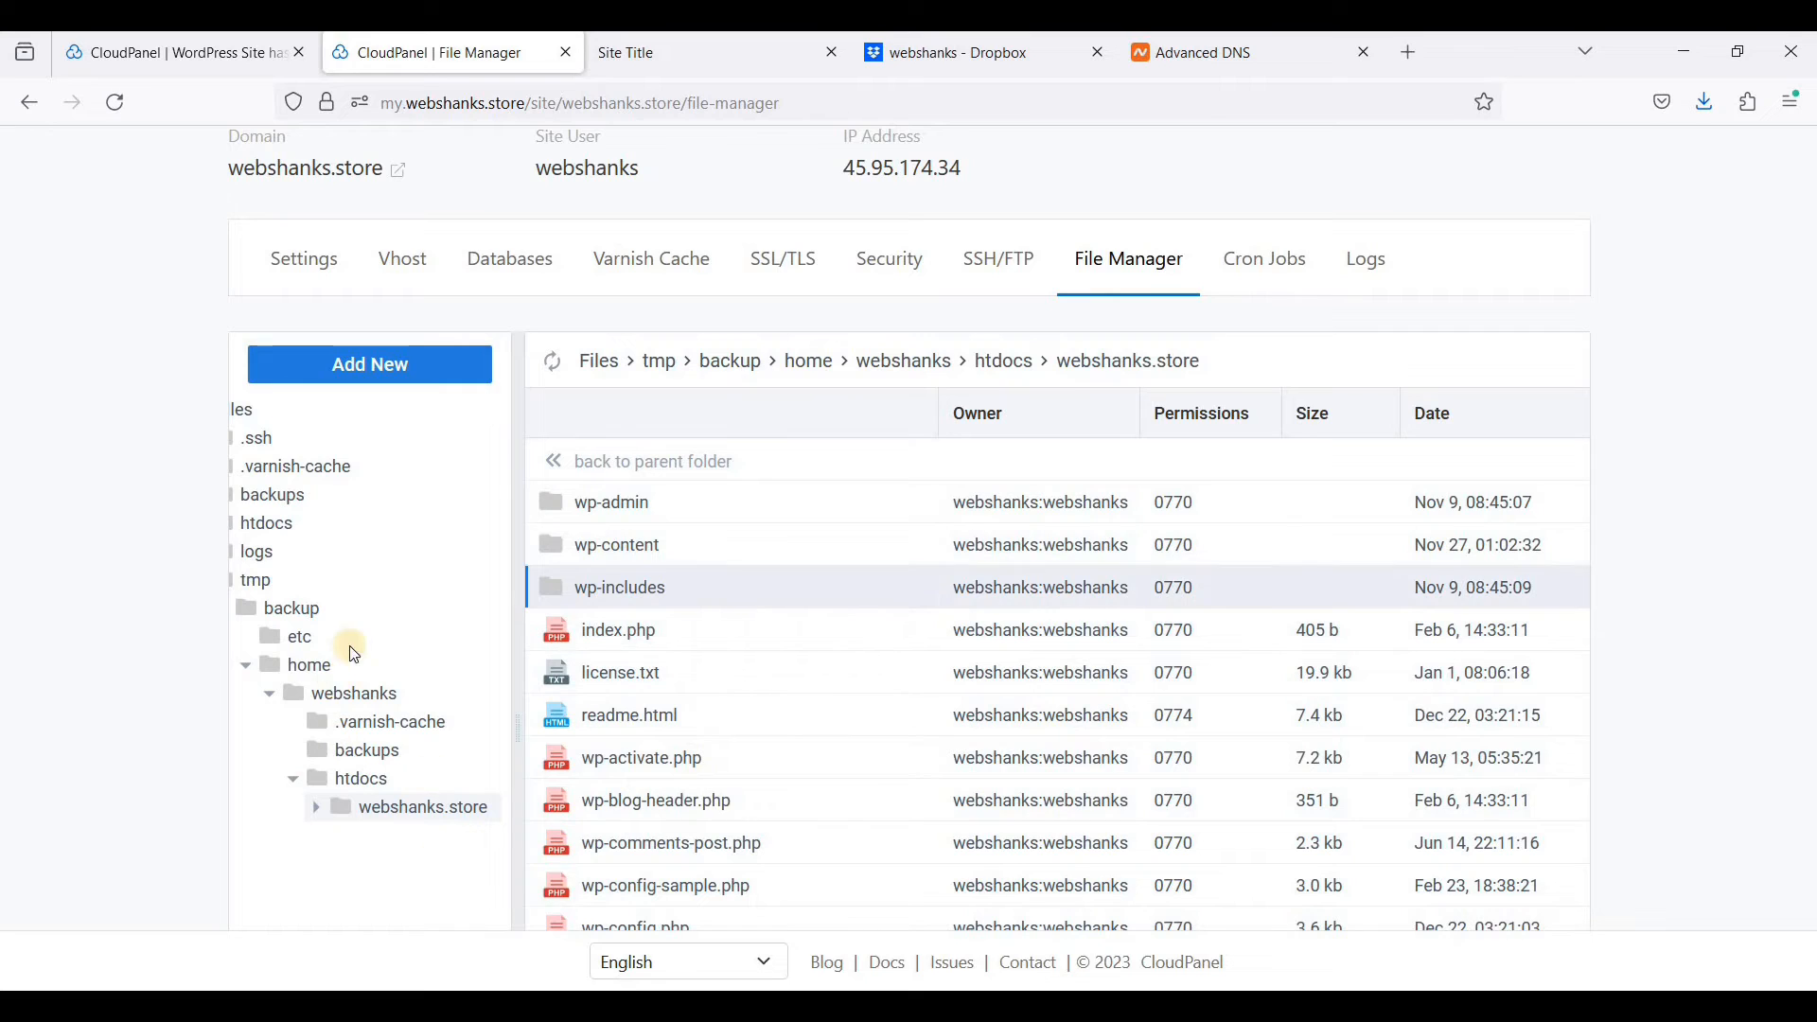
click(273, 527)
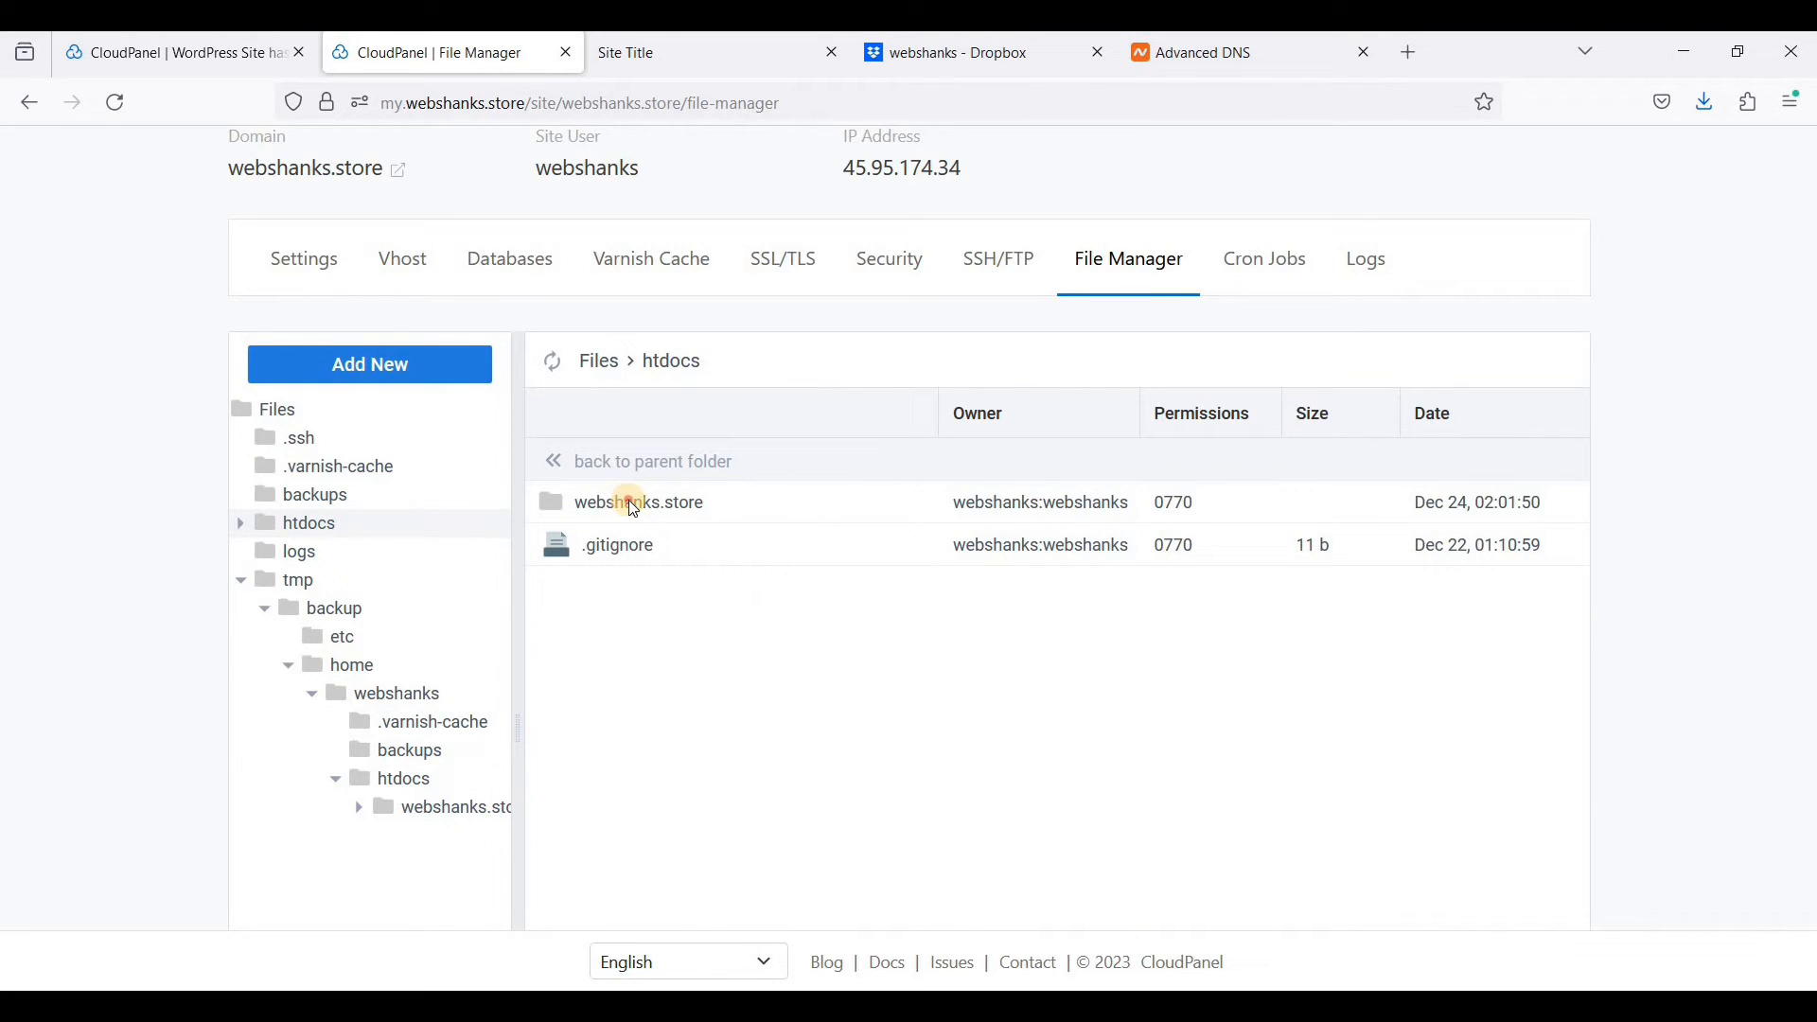
scroll(712, 606, down, 2)
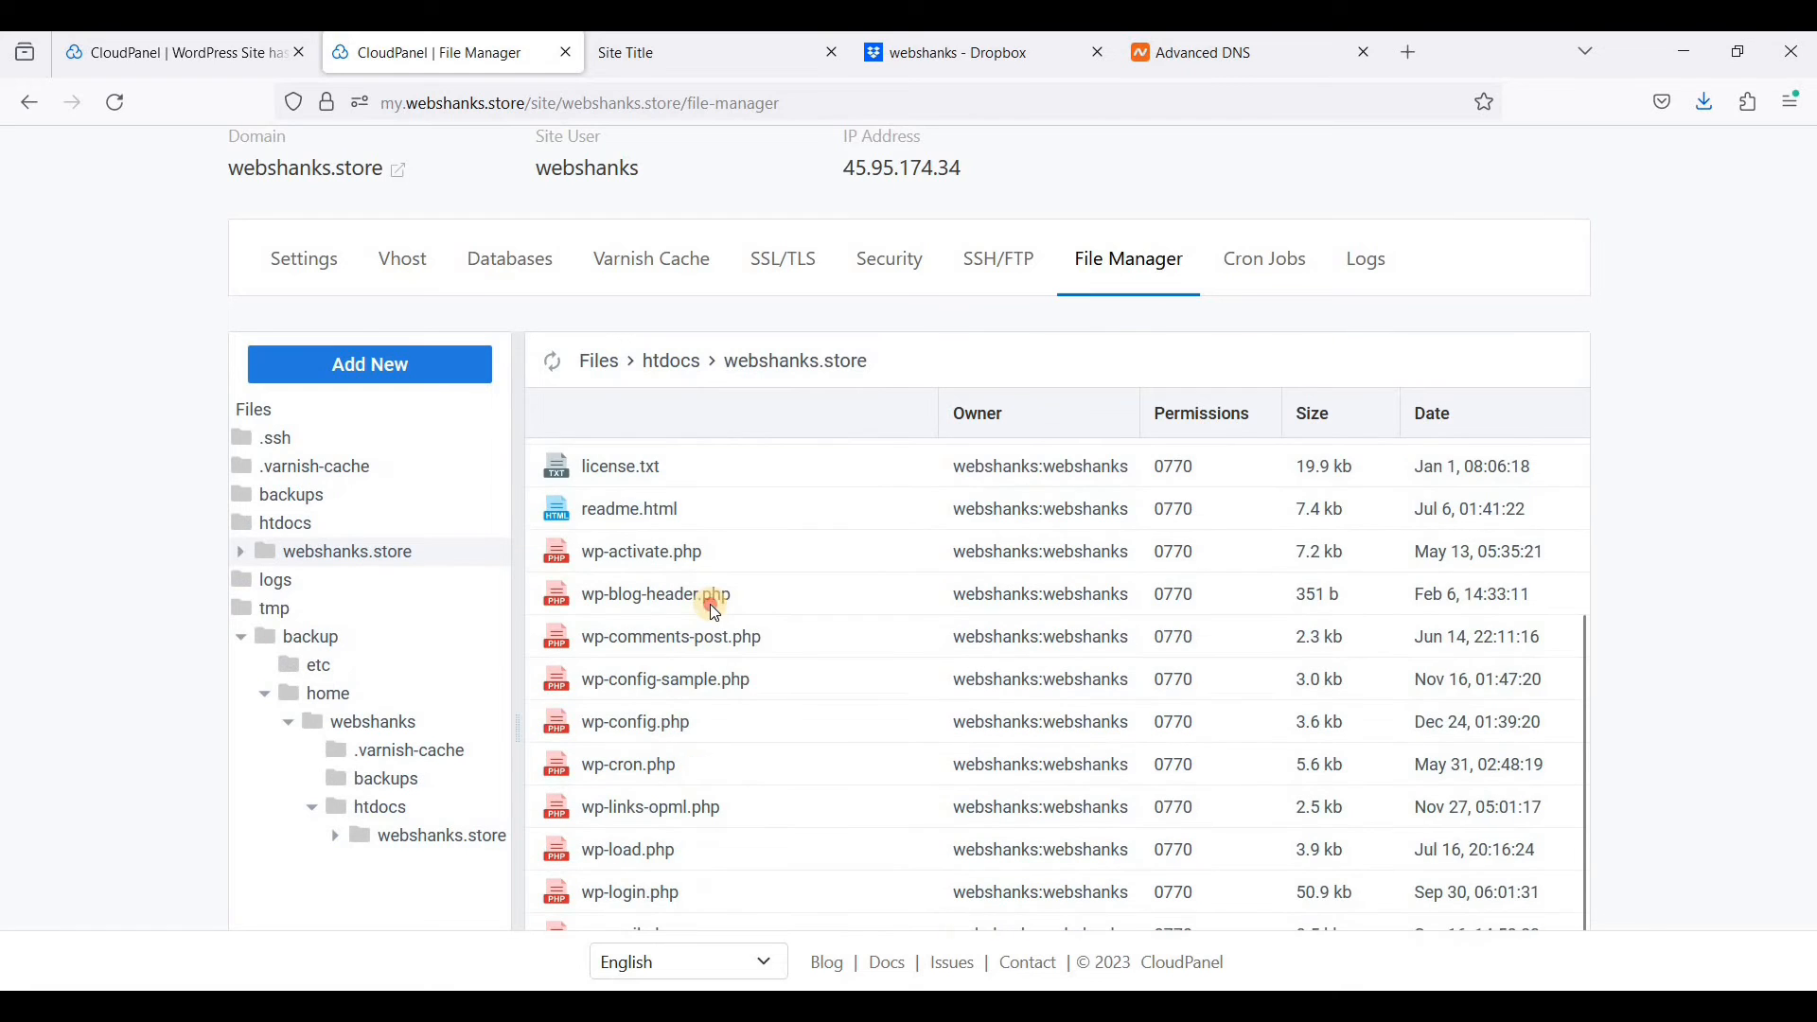
key(ctrl+a)
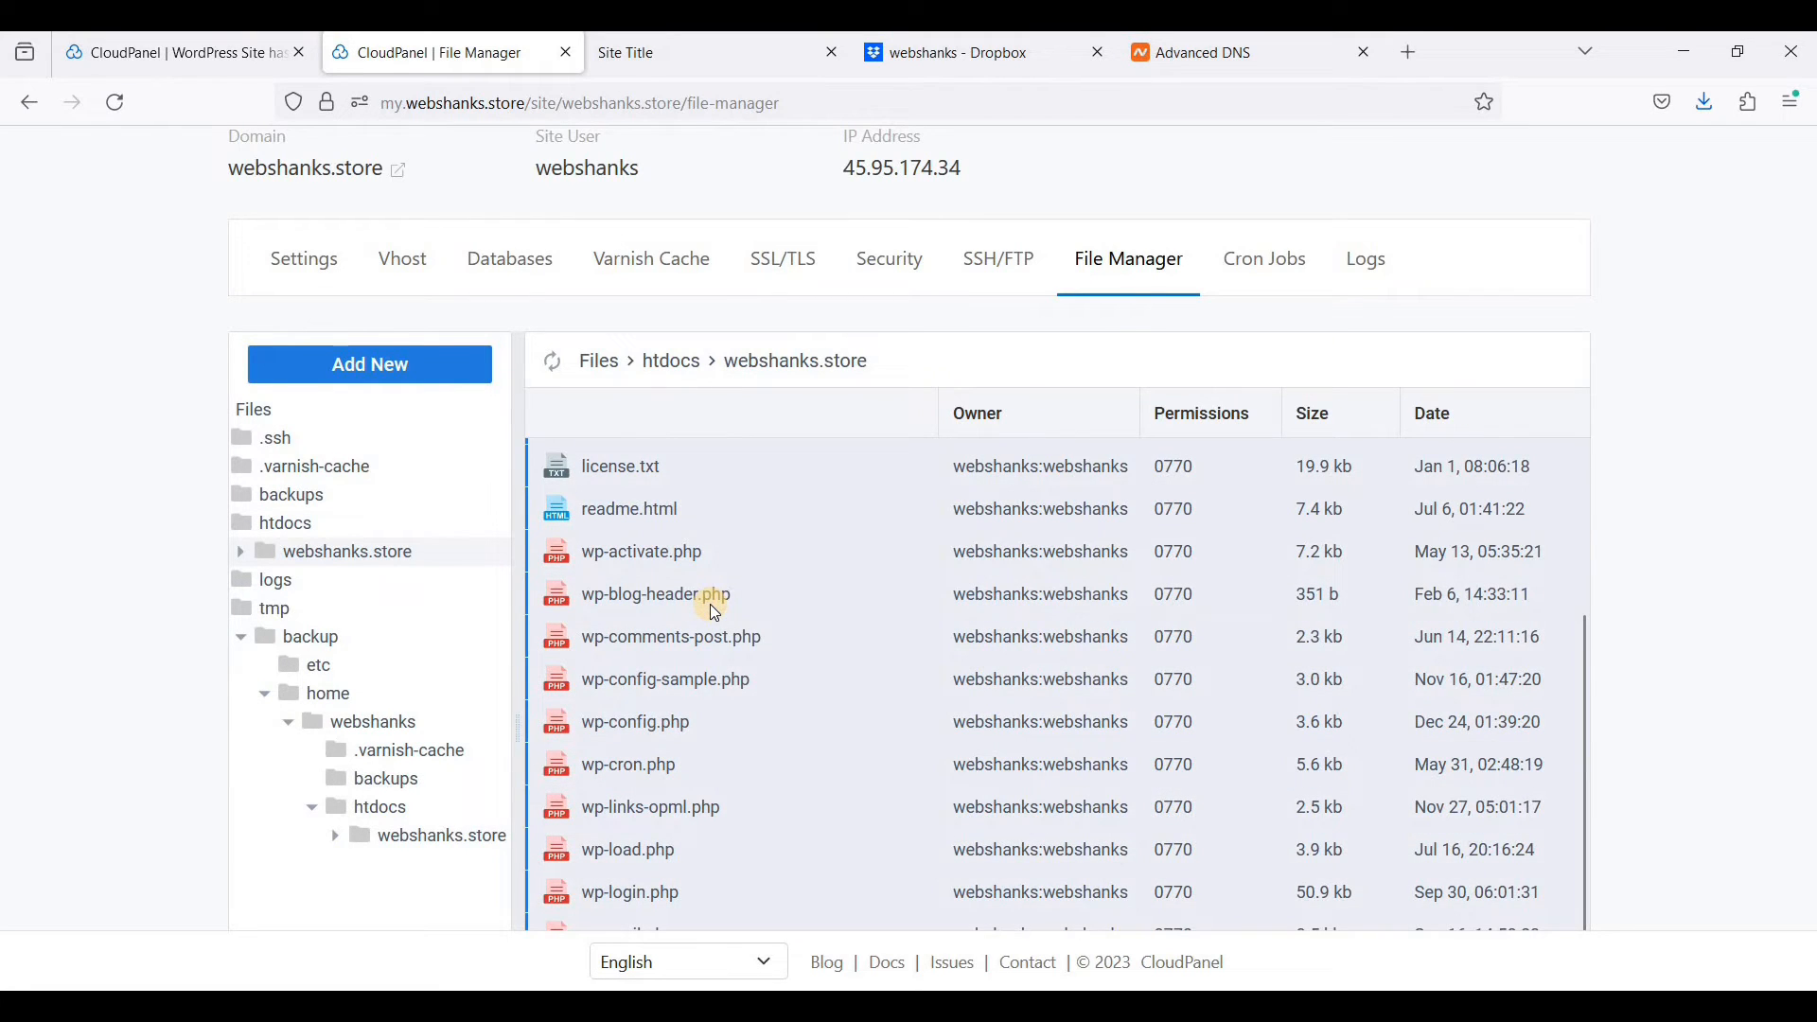
key(Delete)
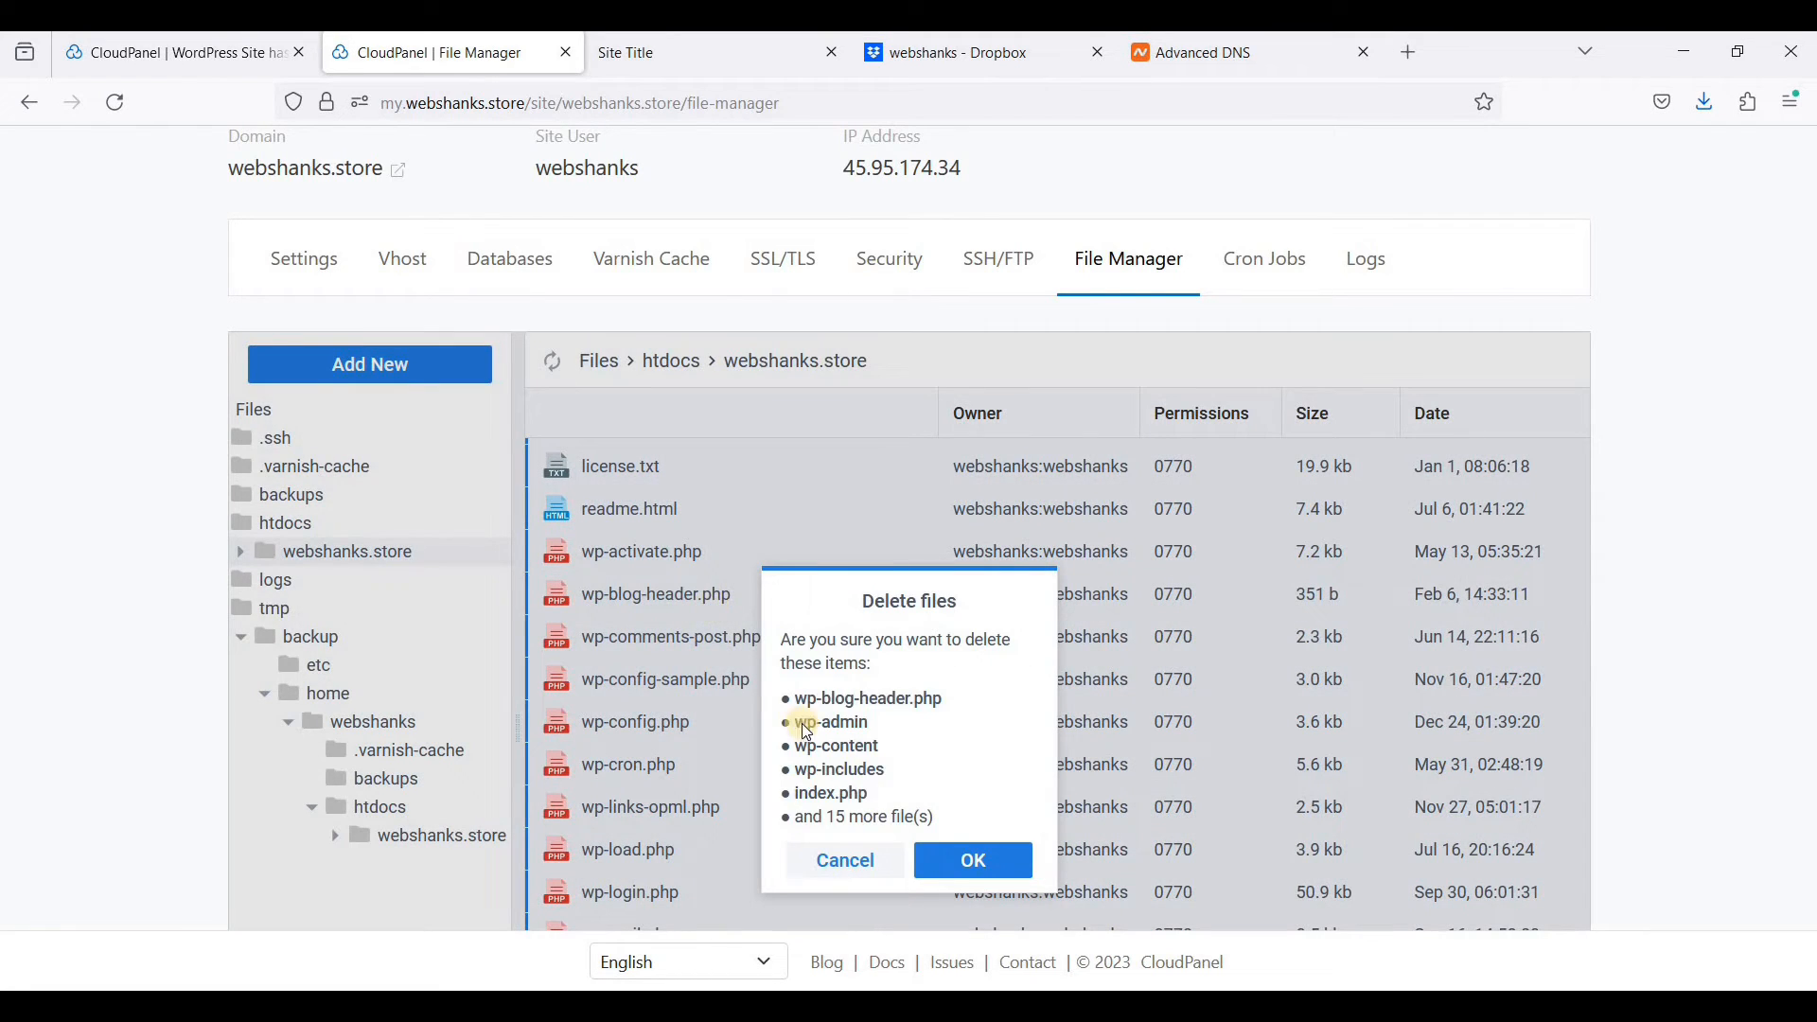
click(978, 866)
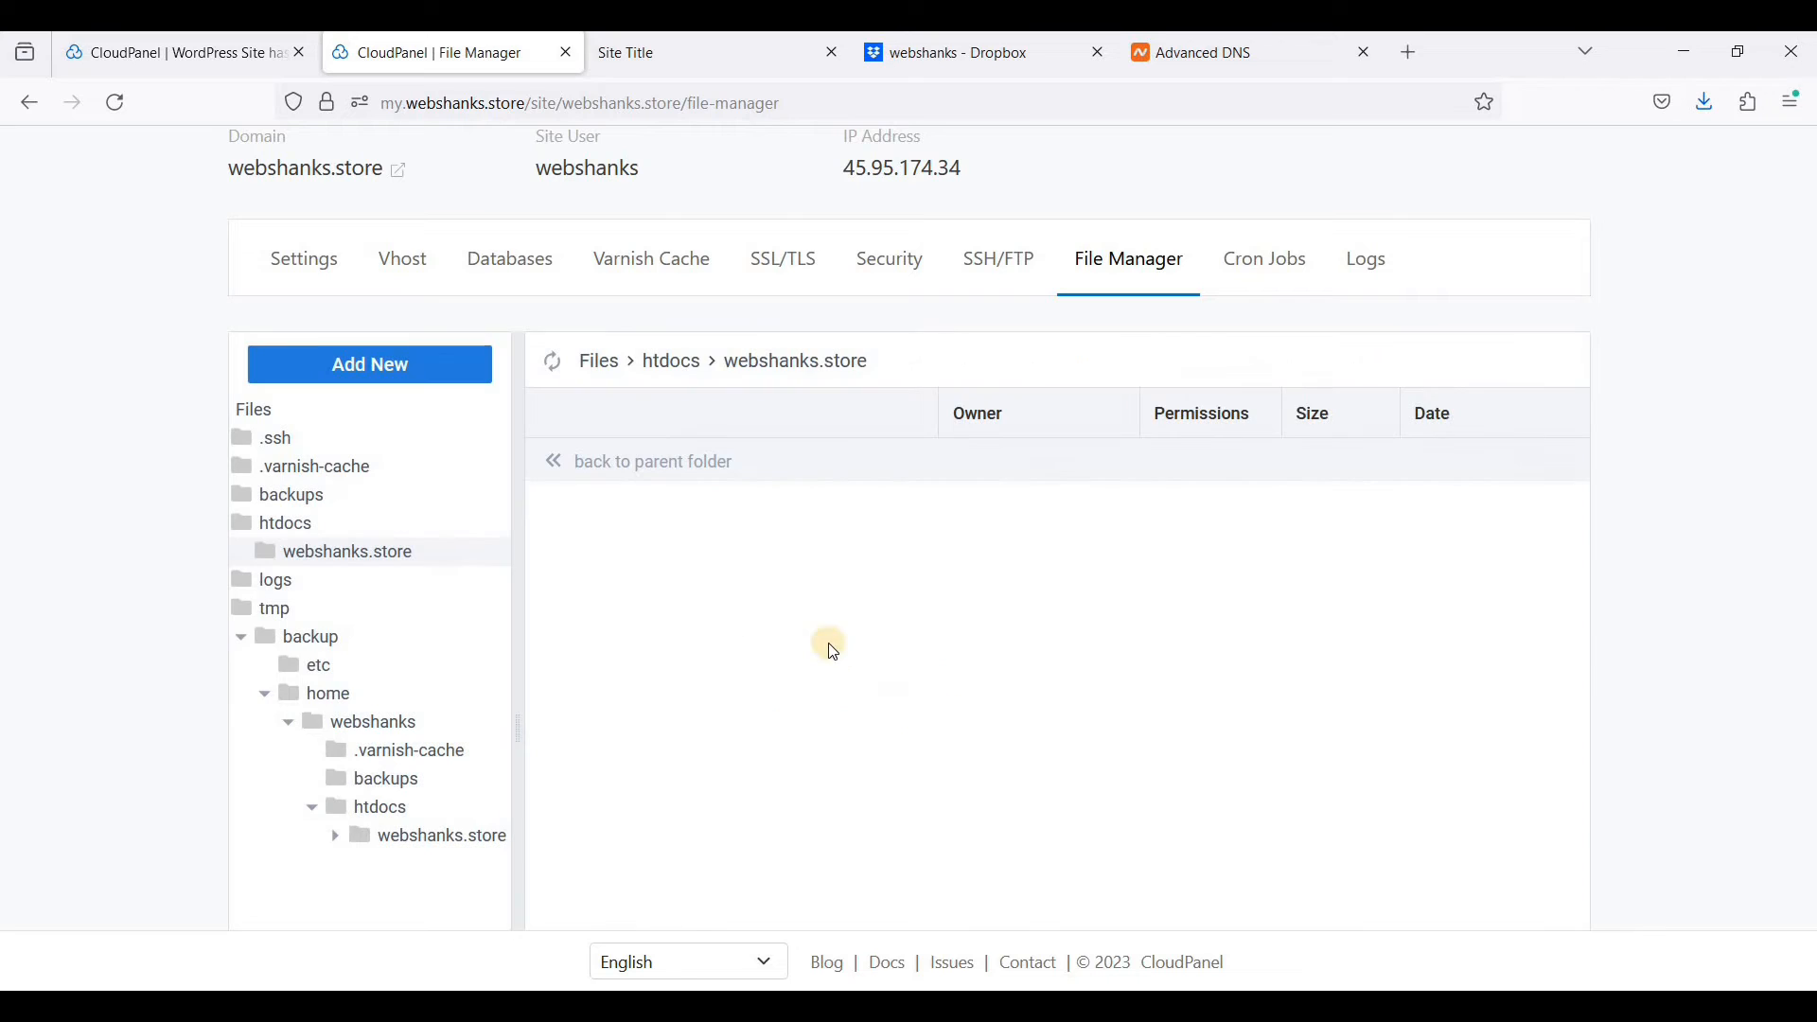
right_click(831, 651)
click(884, 670)
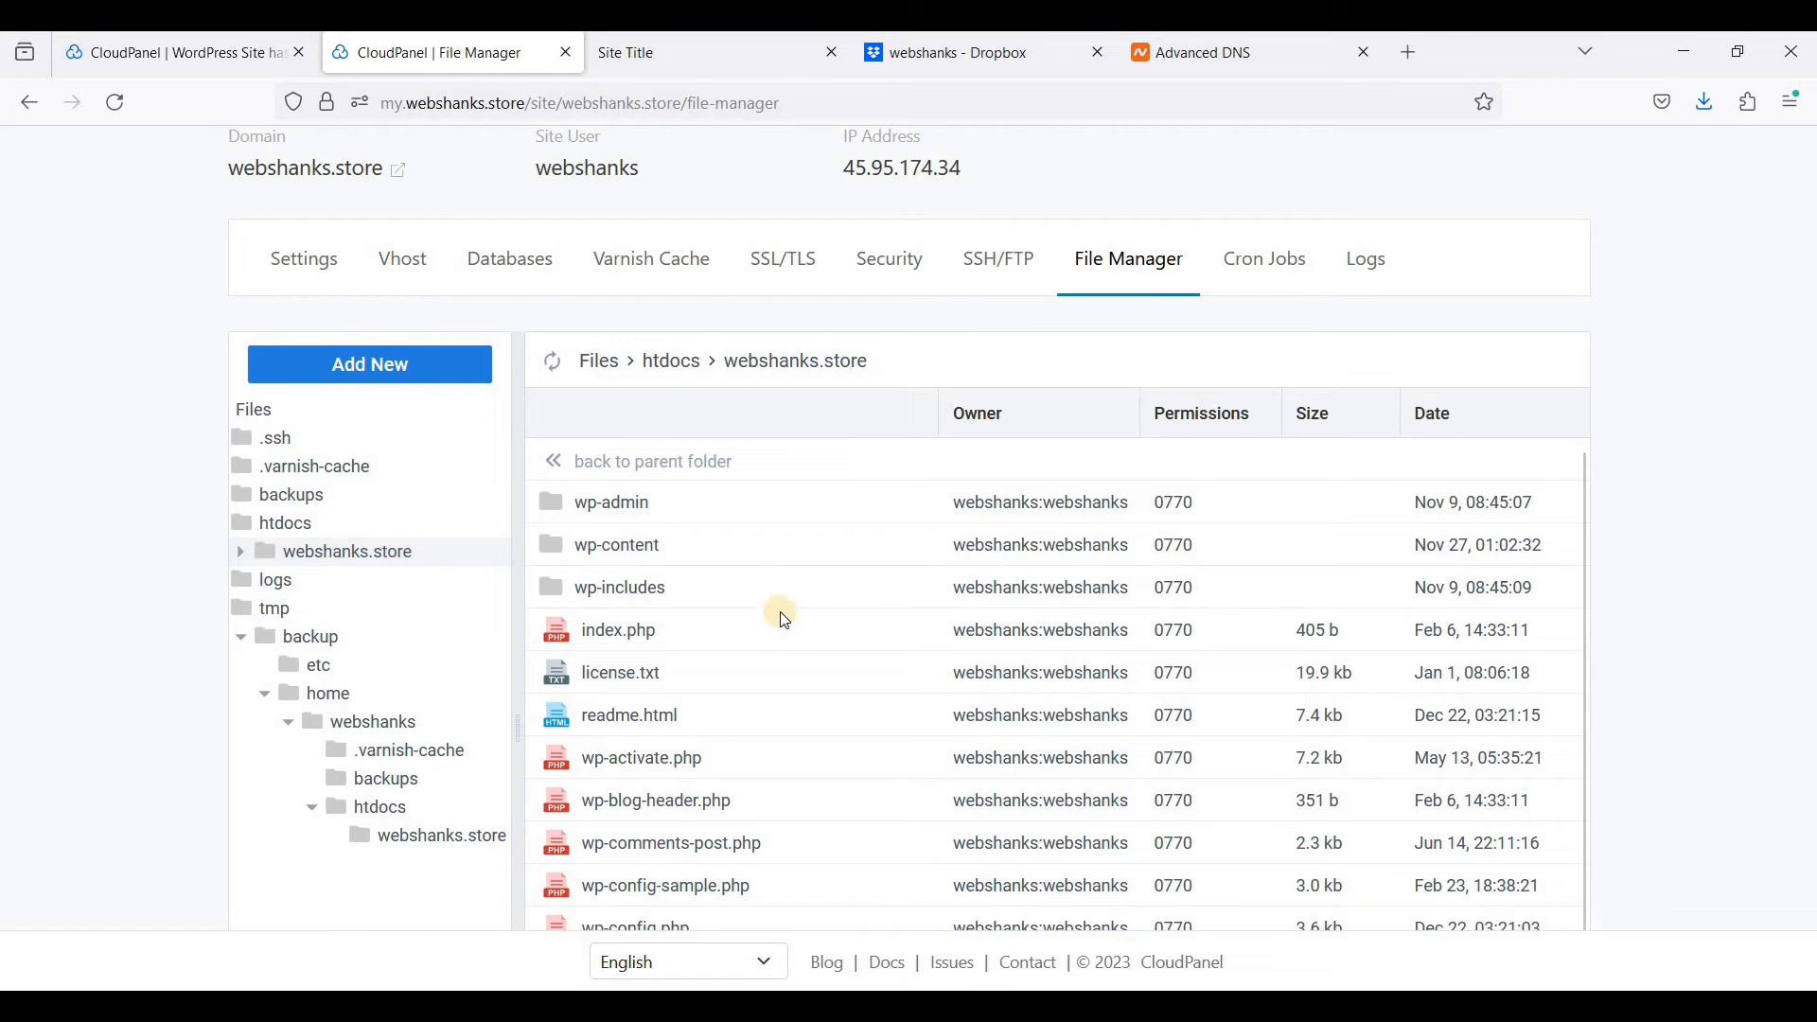
Open the site's webshanks database in phpMyAdmin and drop all of its tables
click(513, 268)
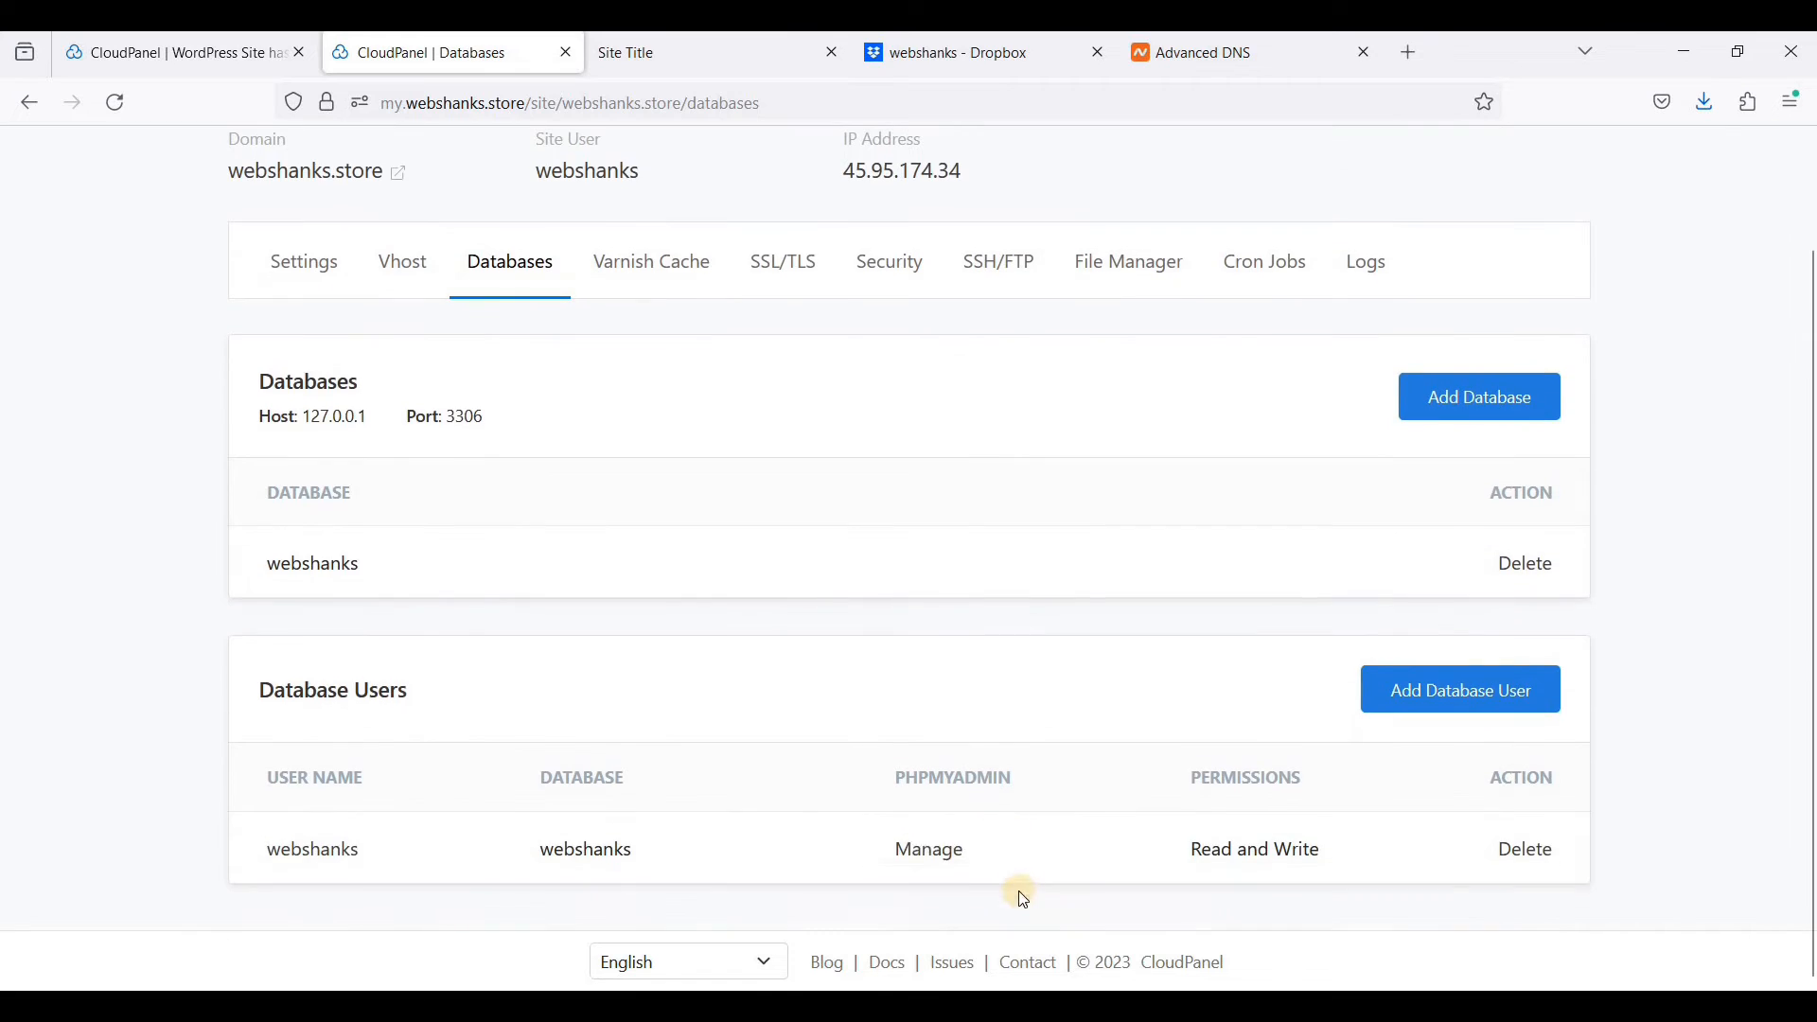
click(931, 849)
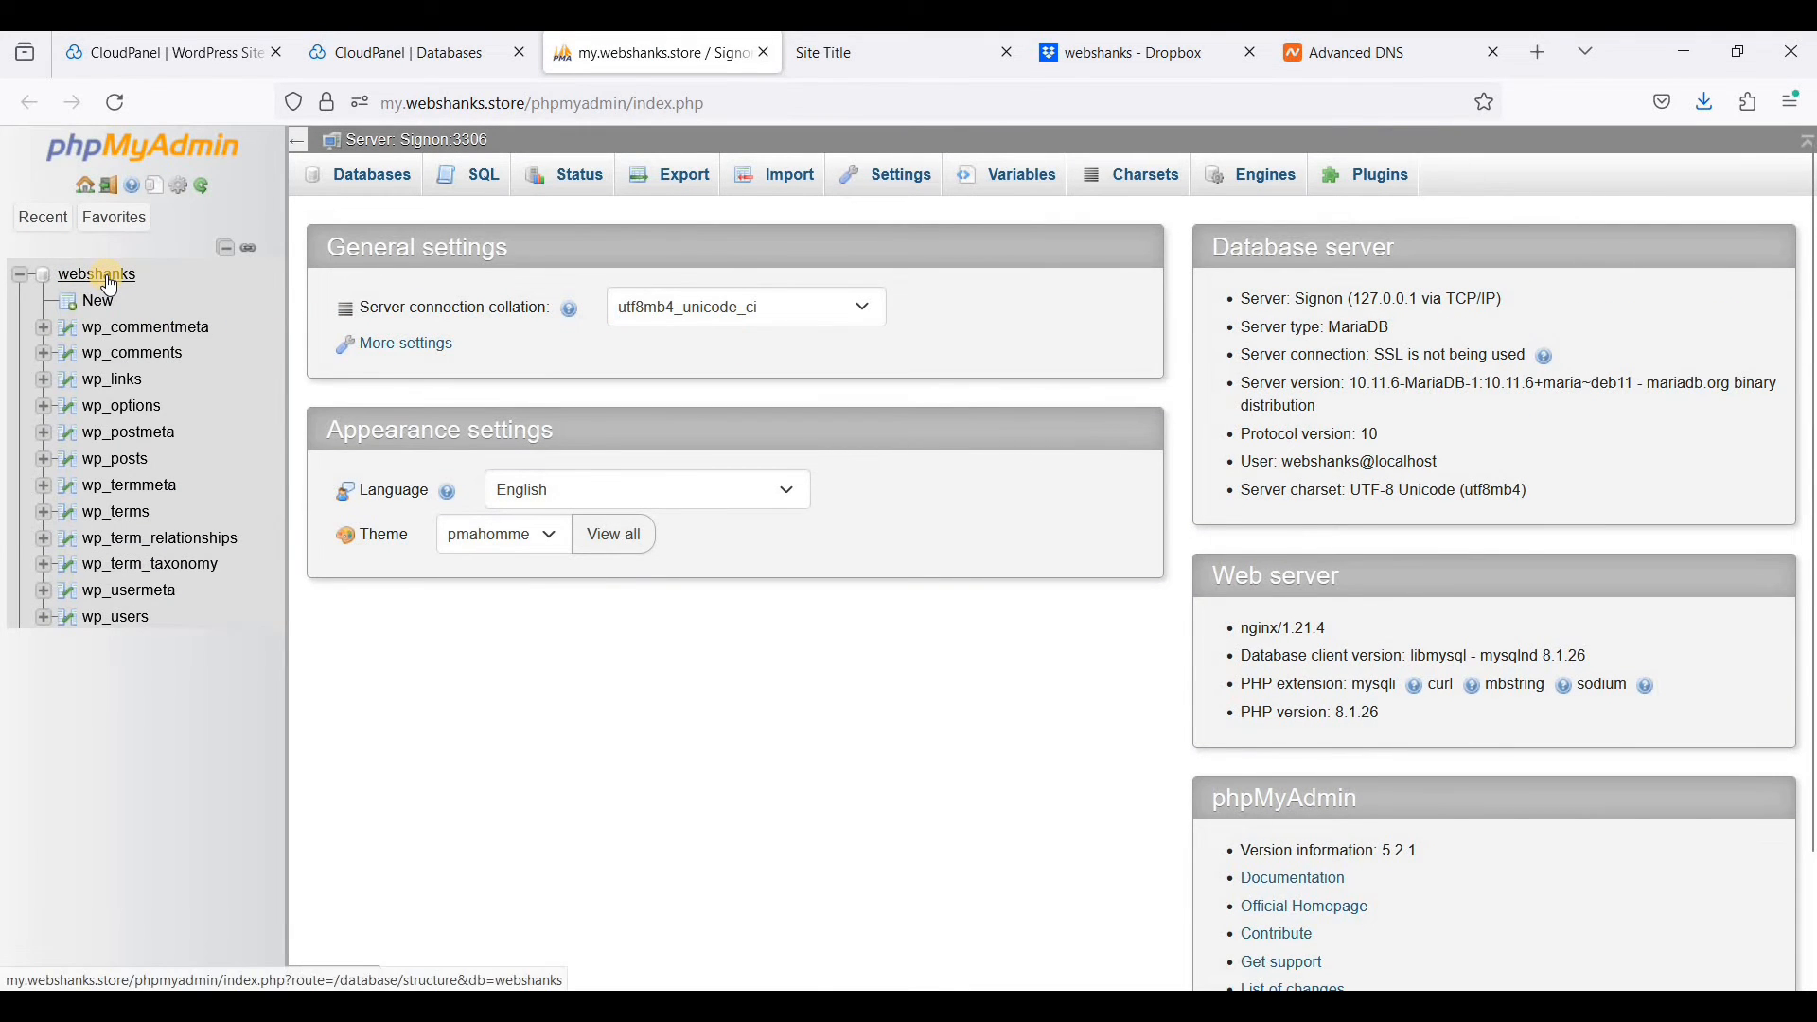
click(168, 282)
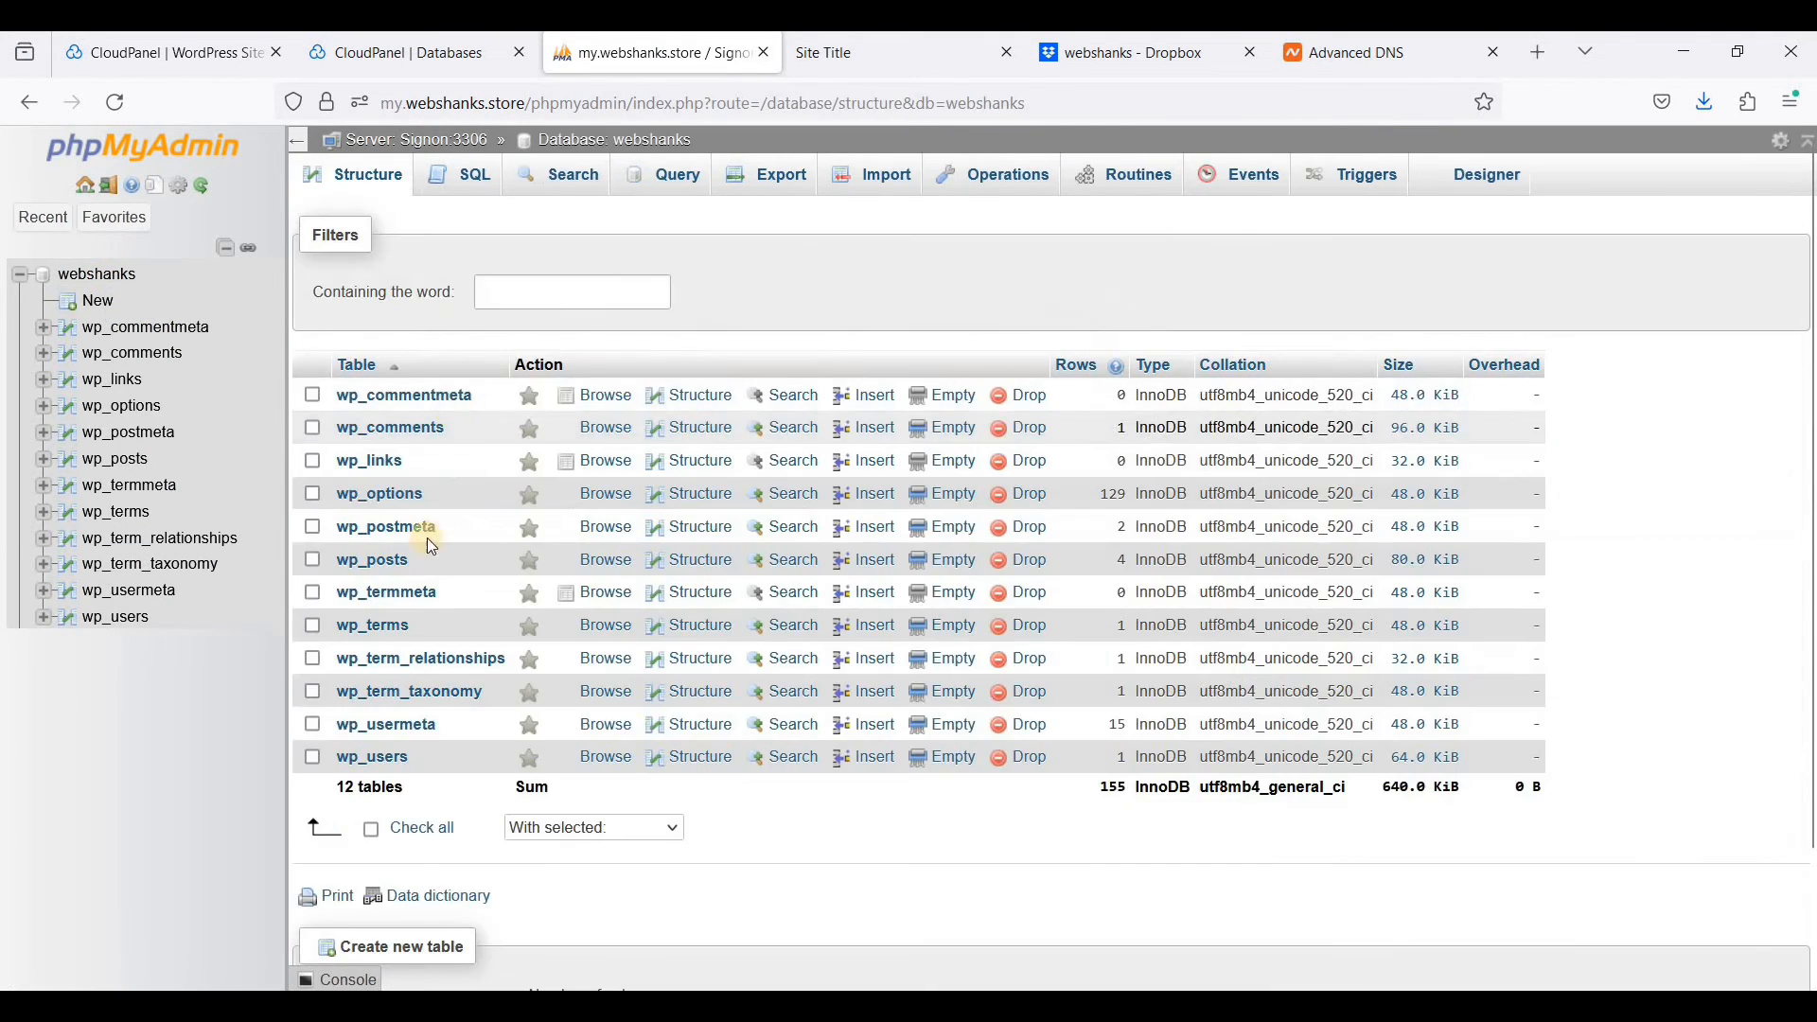
click(411, 839)
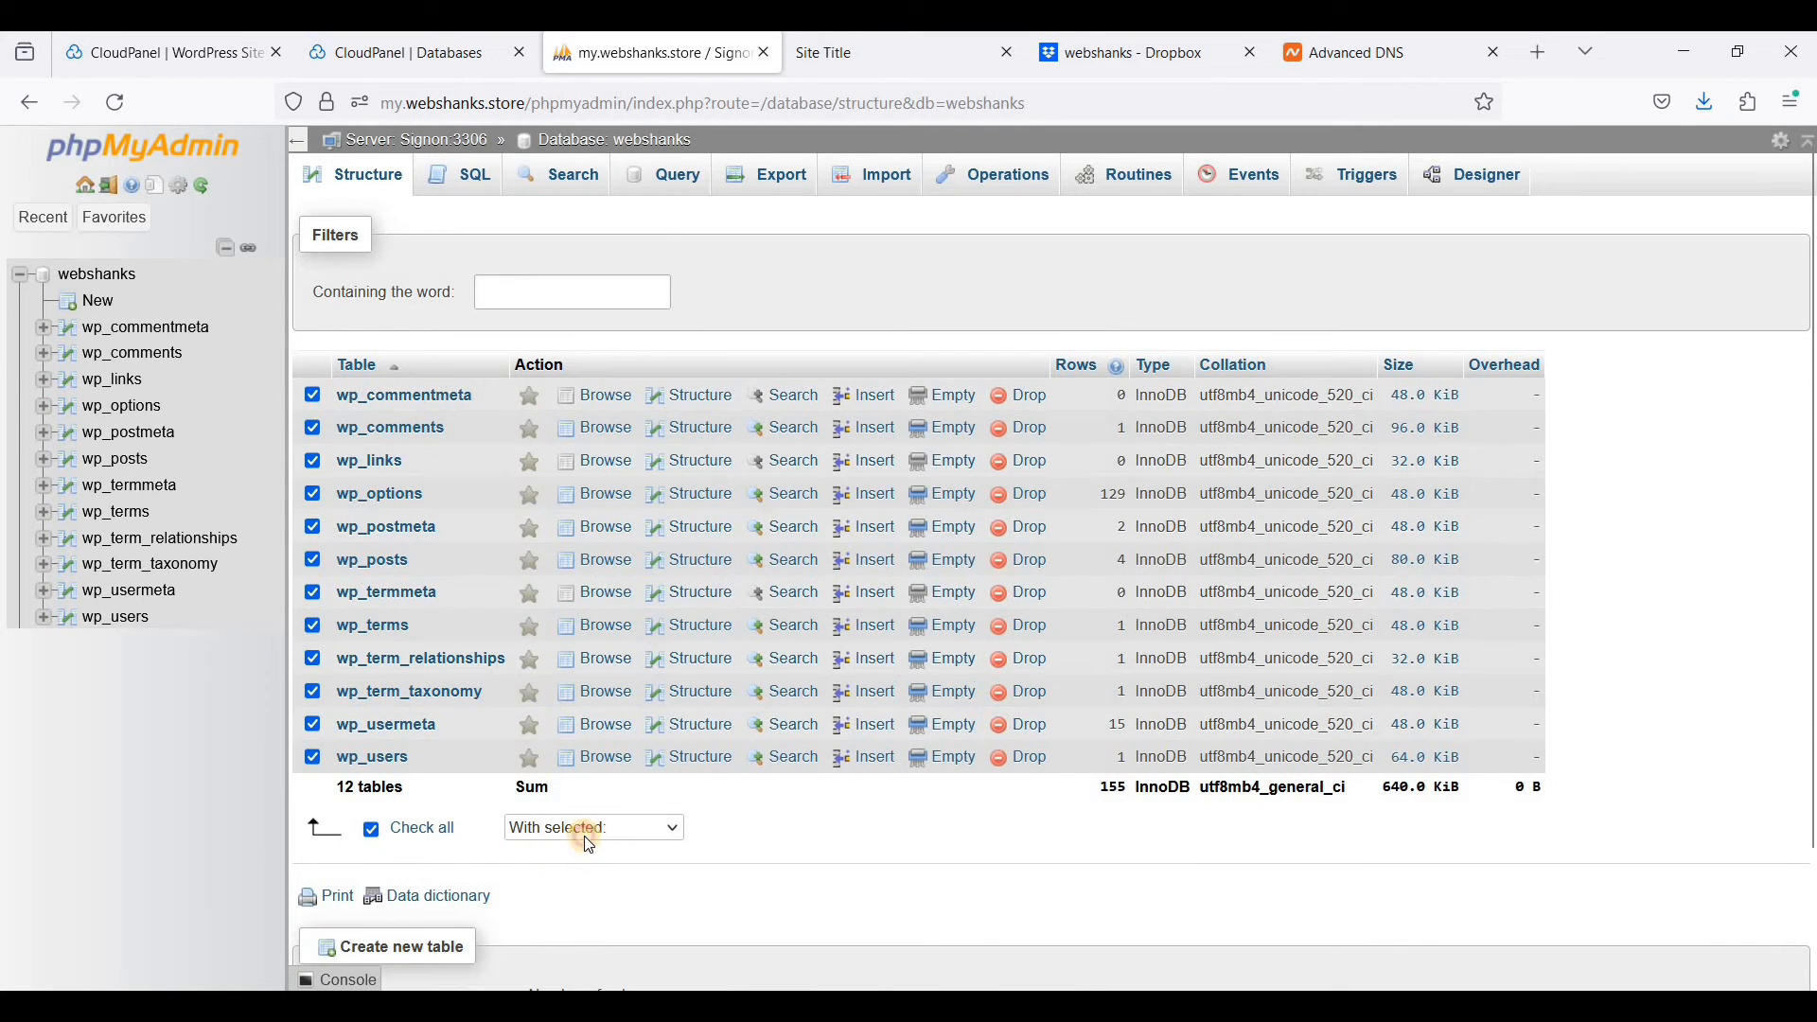
click(590, 833)
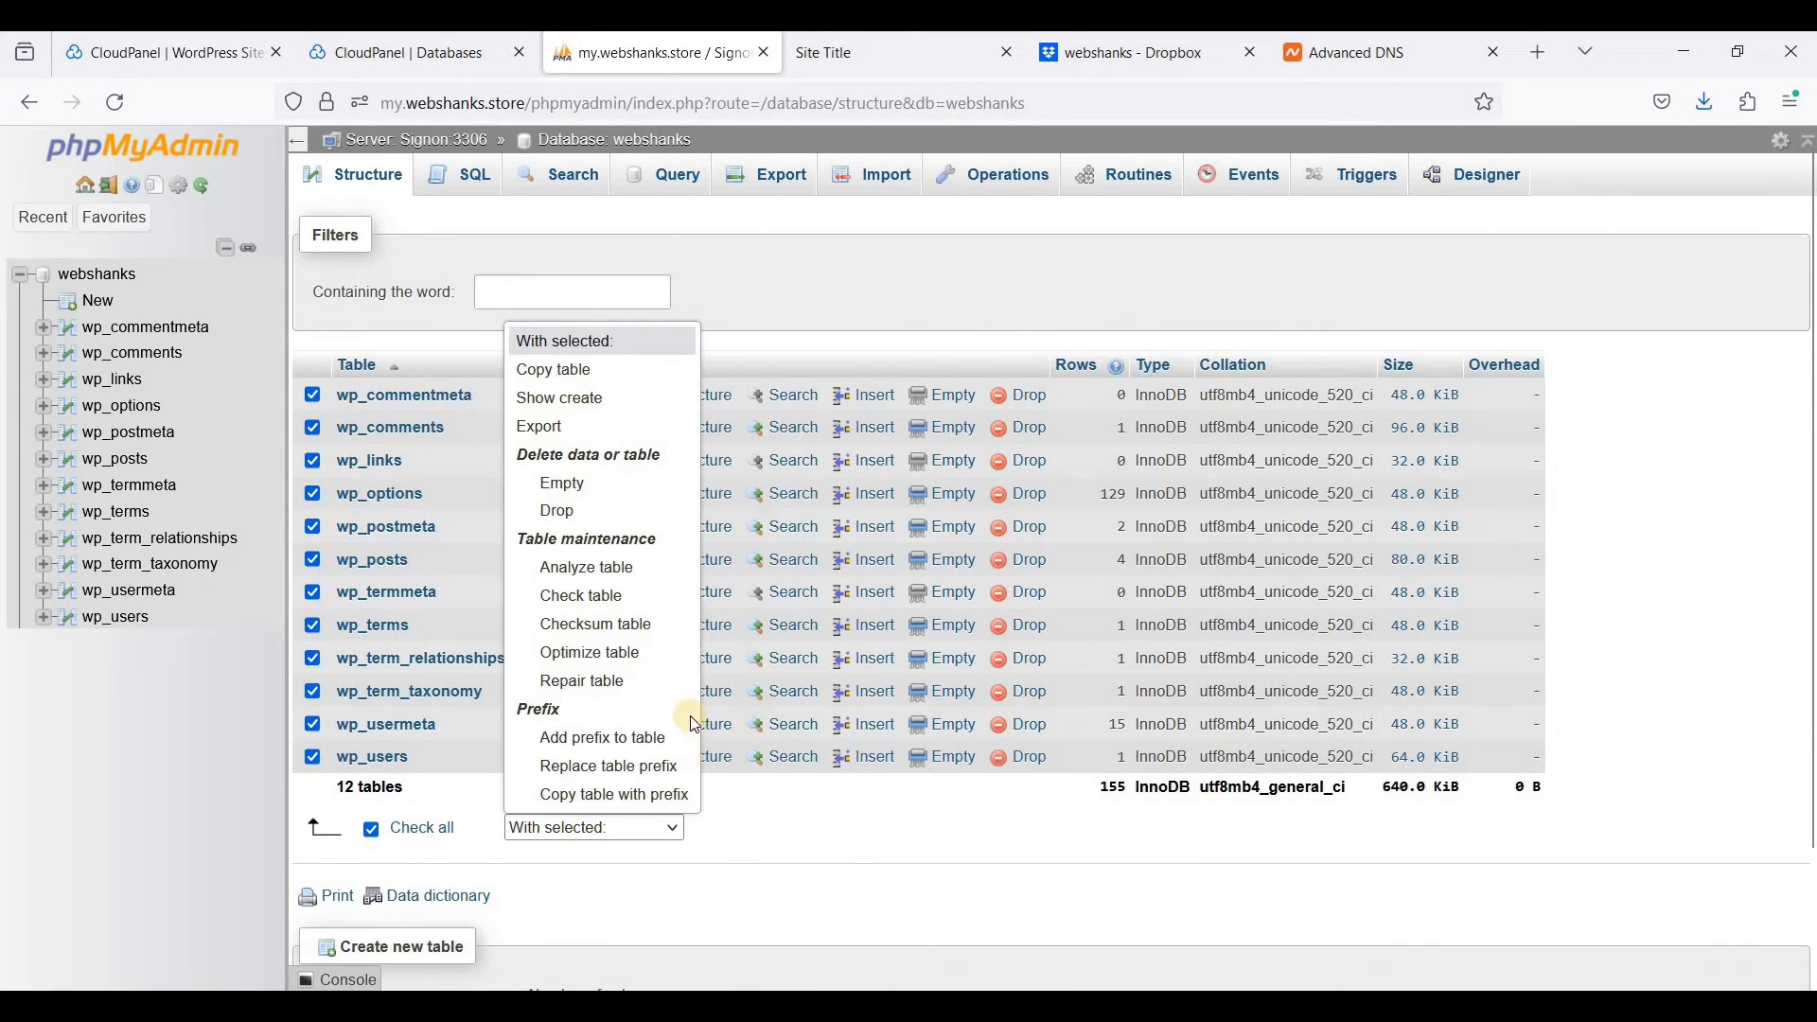
click(559, 512)
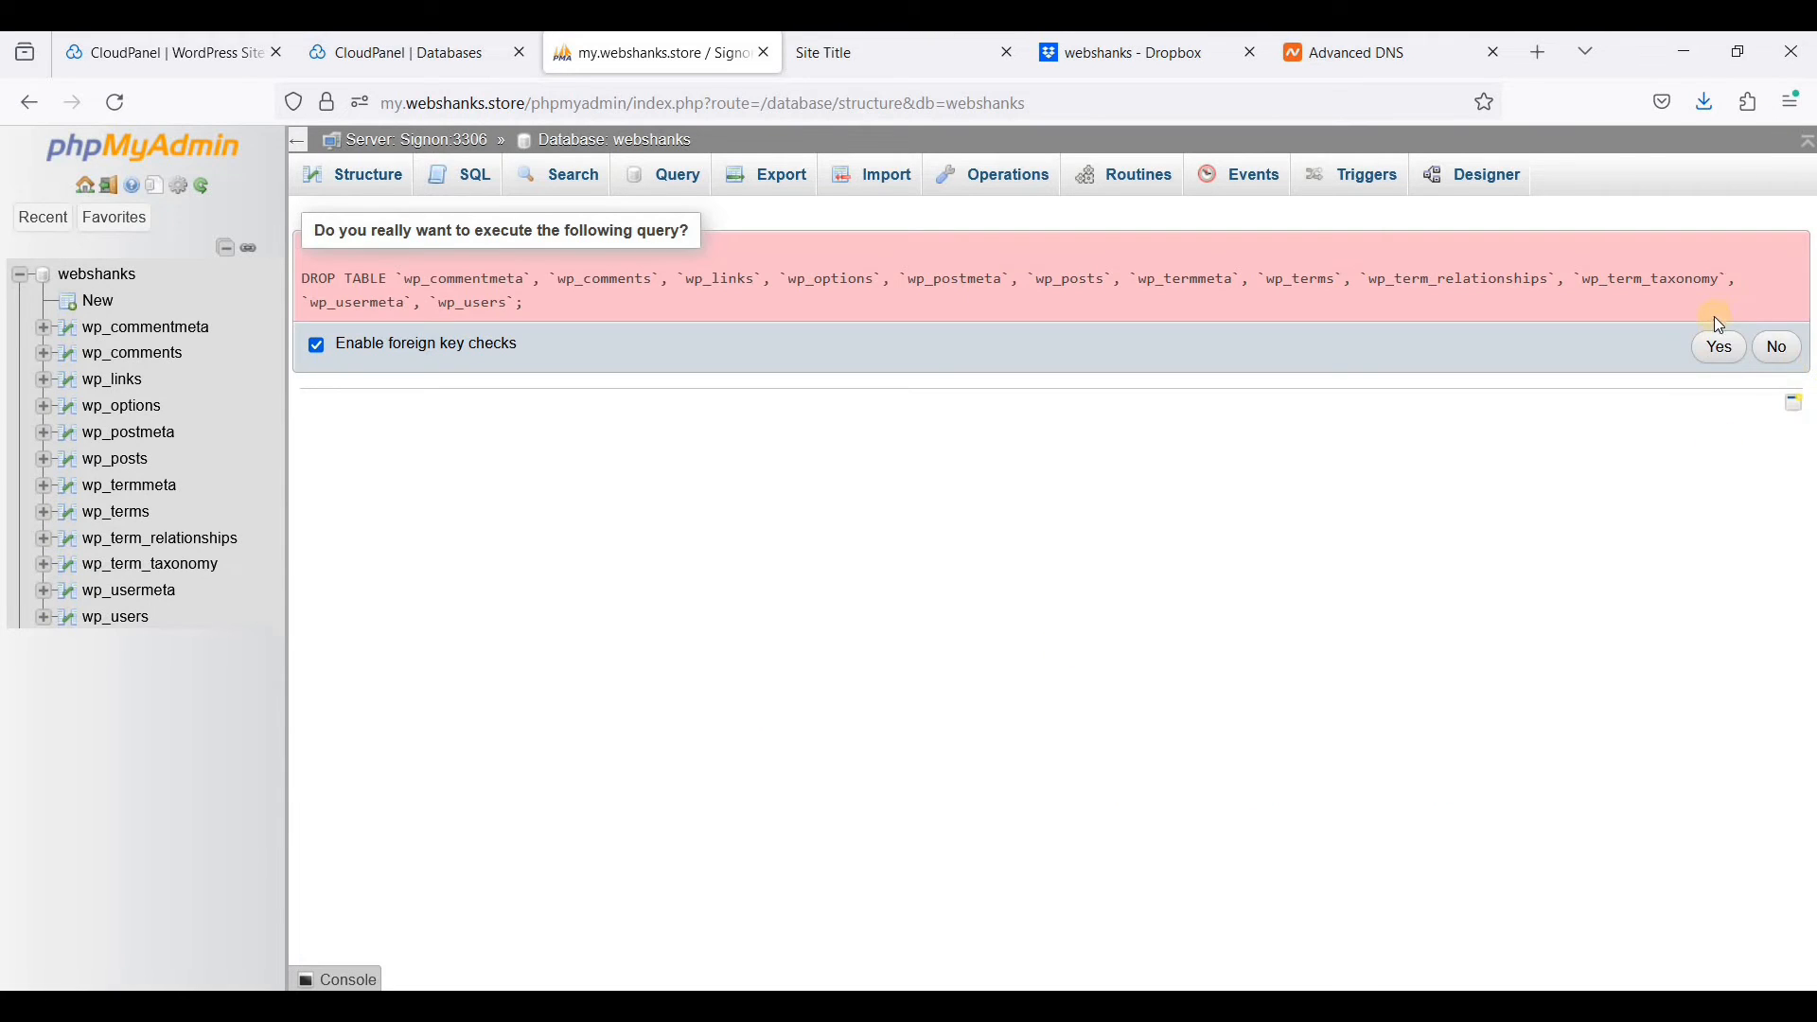
click(1717, 364)
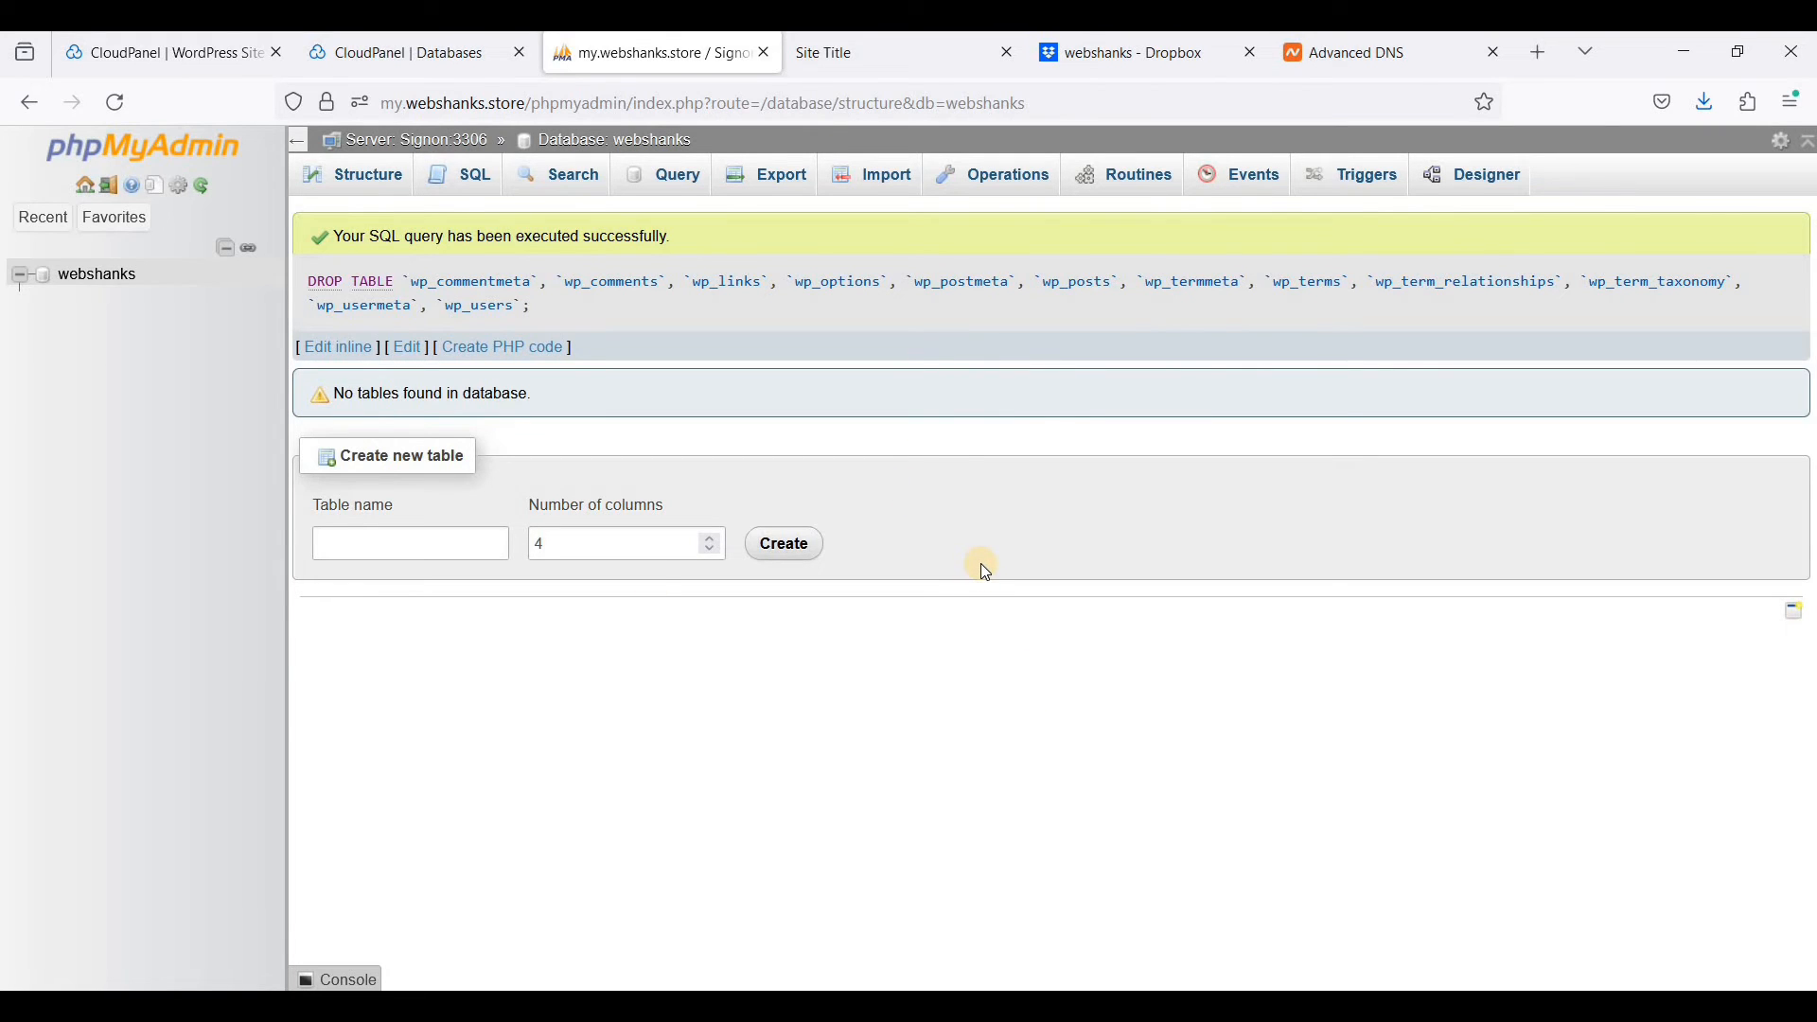
Switch to File Explorer and extract the backup archive in the local Downloads folder to its own backup folder
key(alt+Tab)
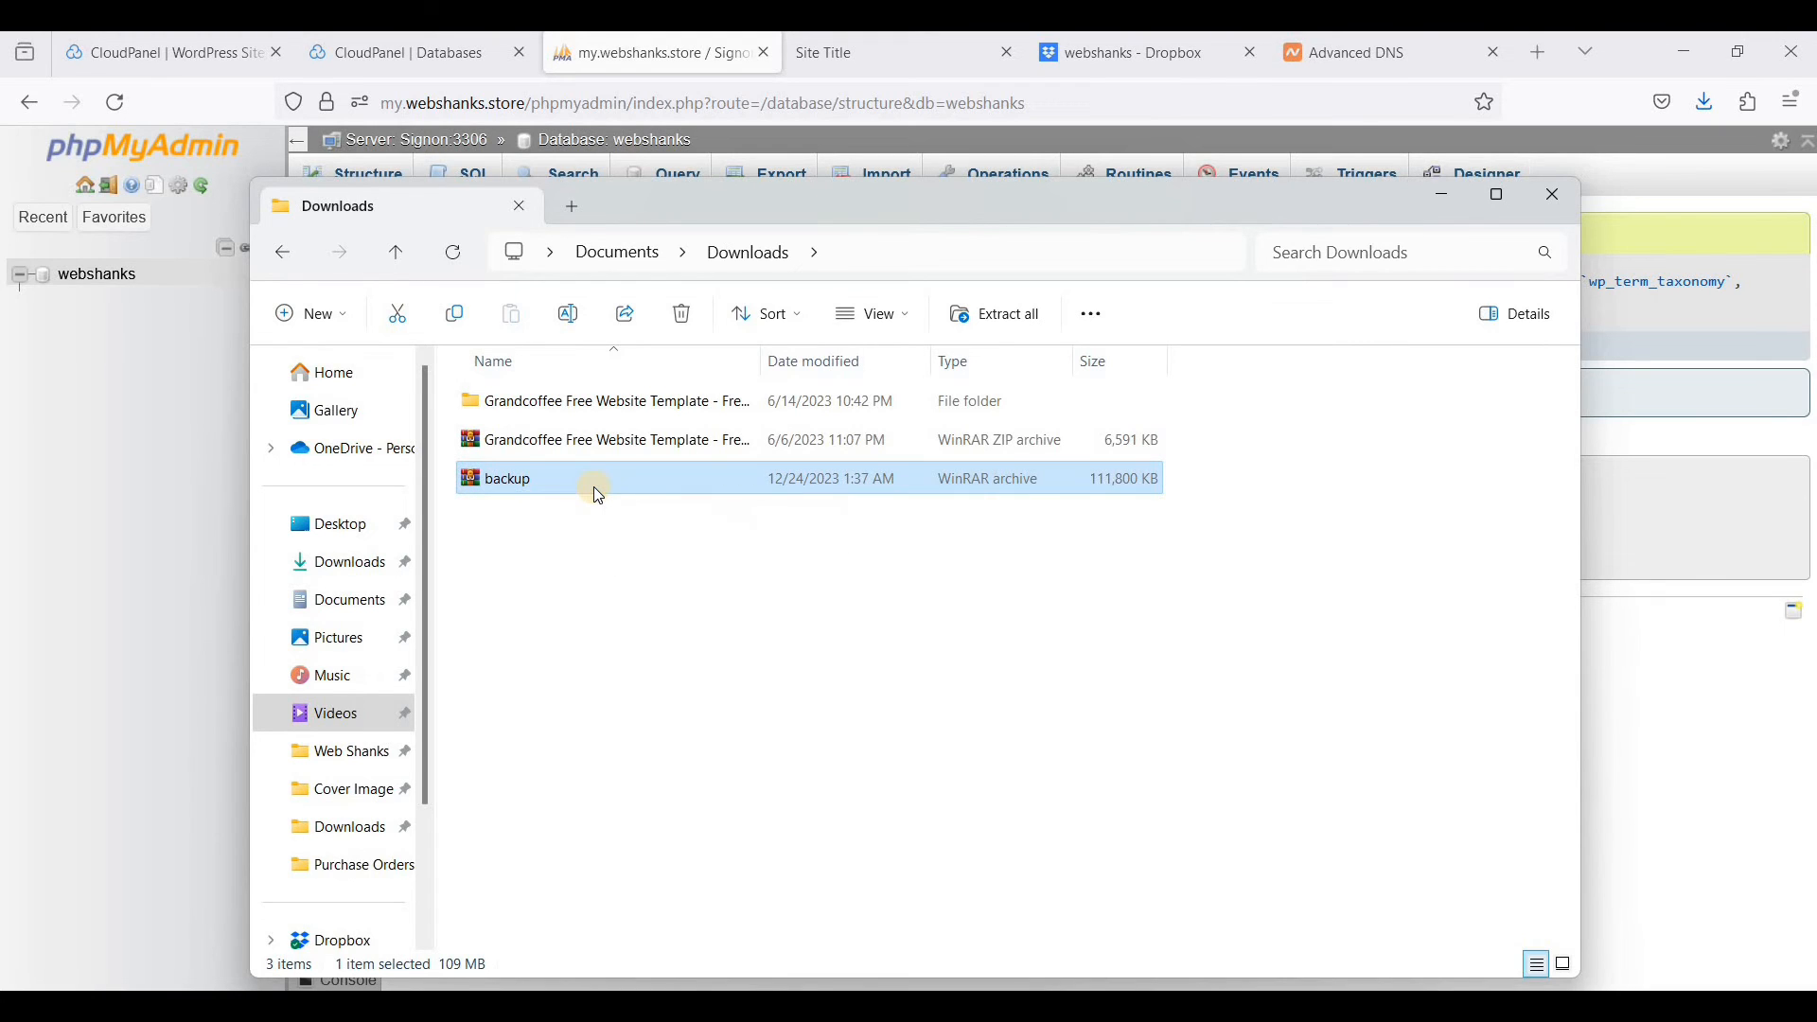
right_click(593, 486)
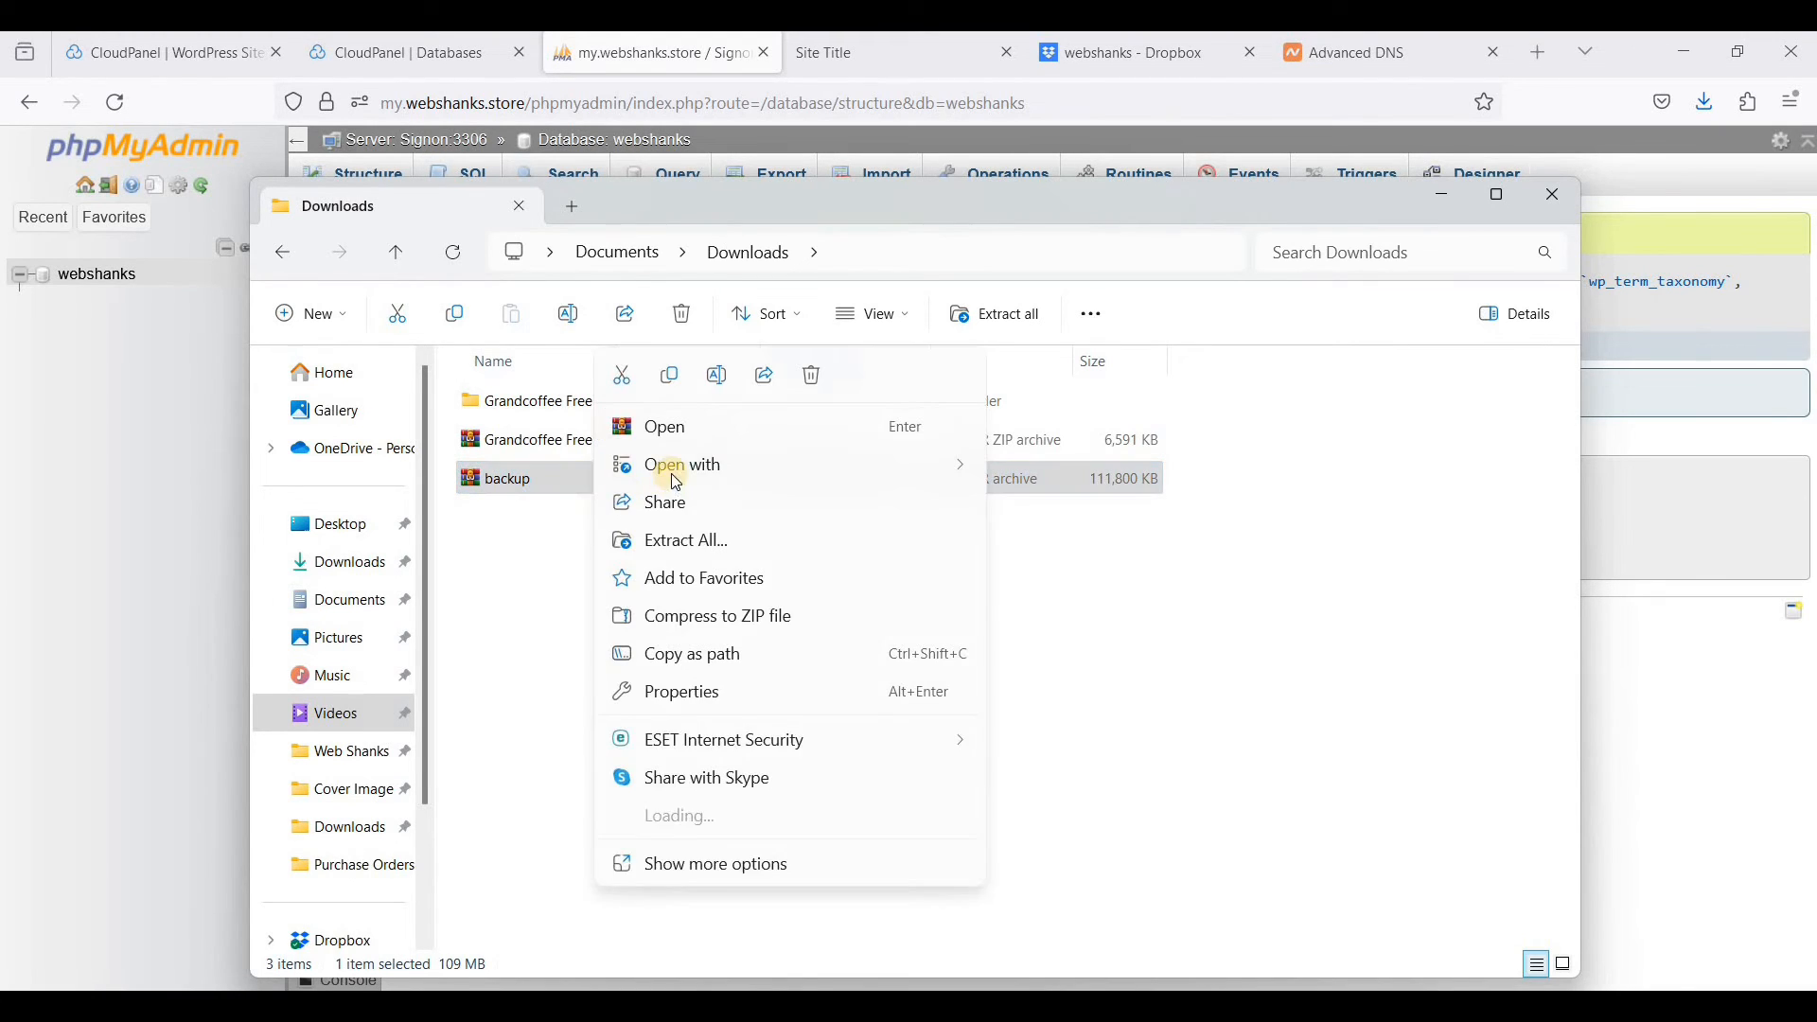
click(835, 554)
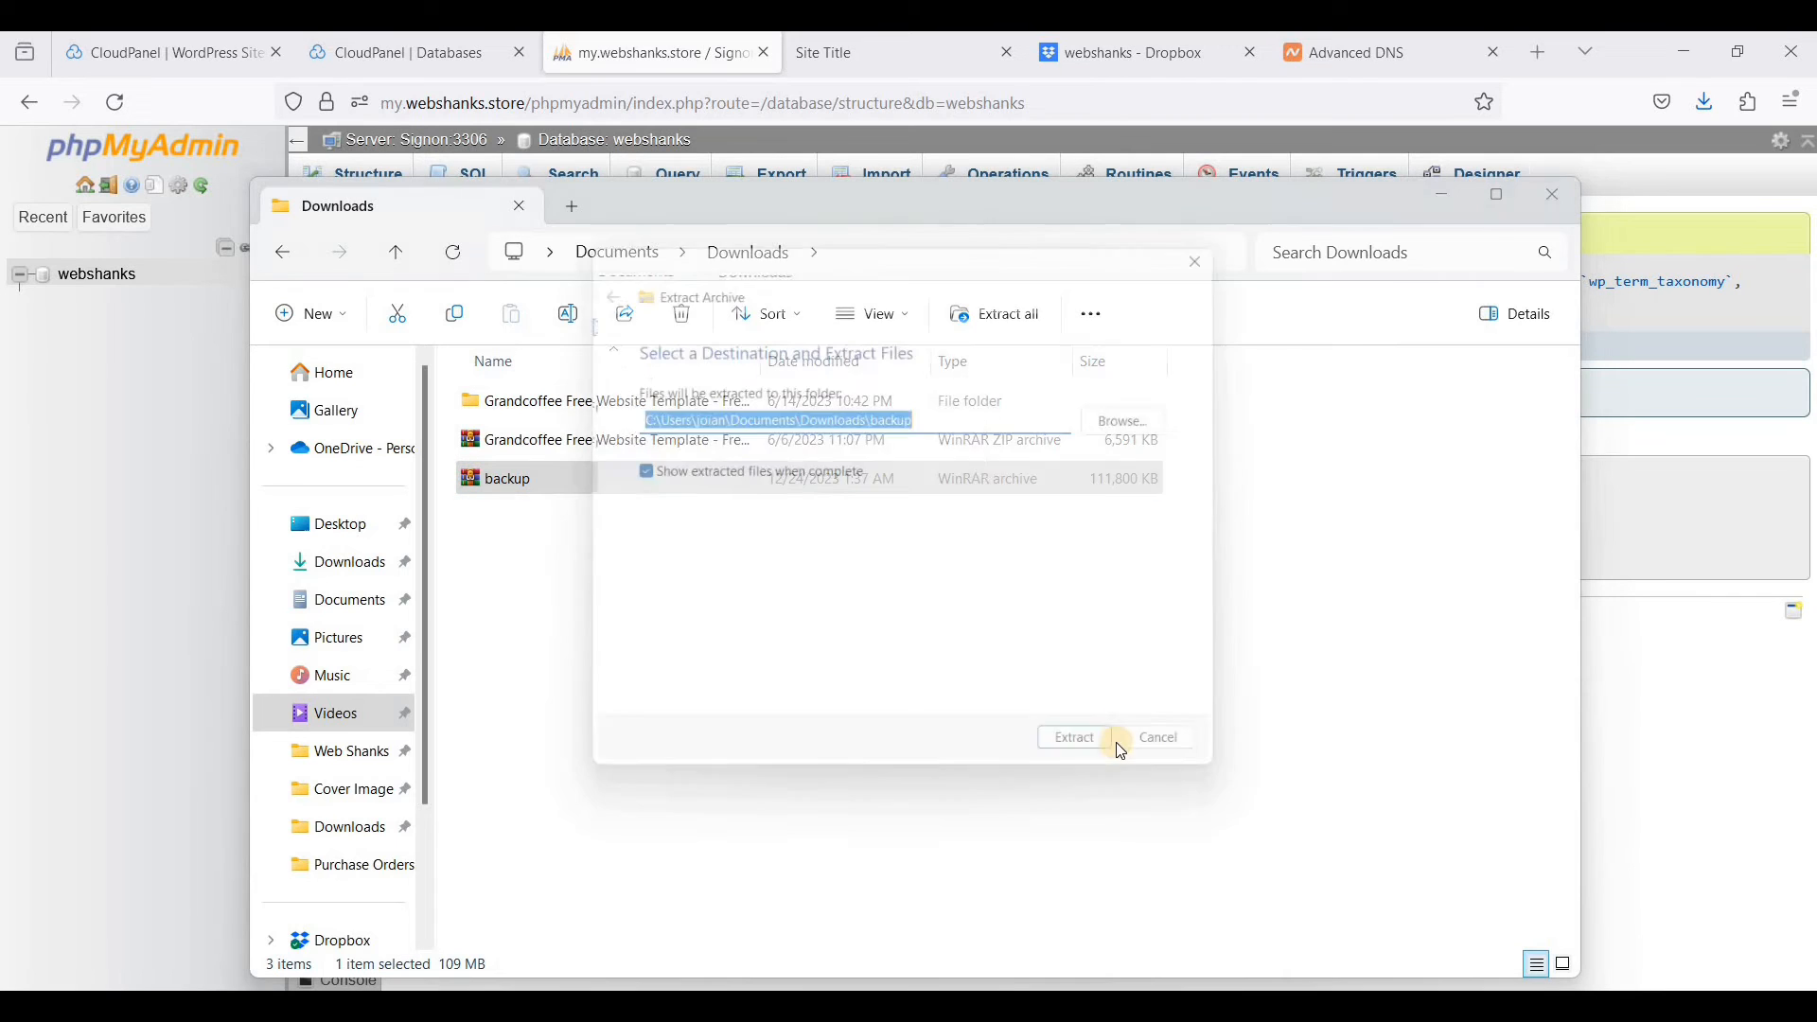
click(1115, 769)
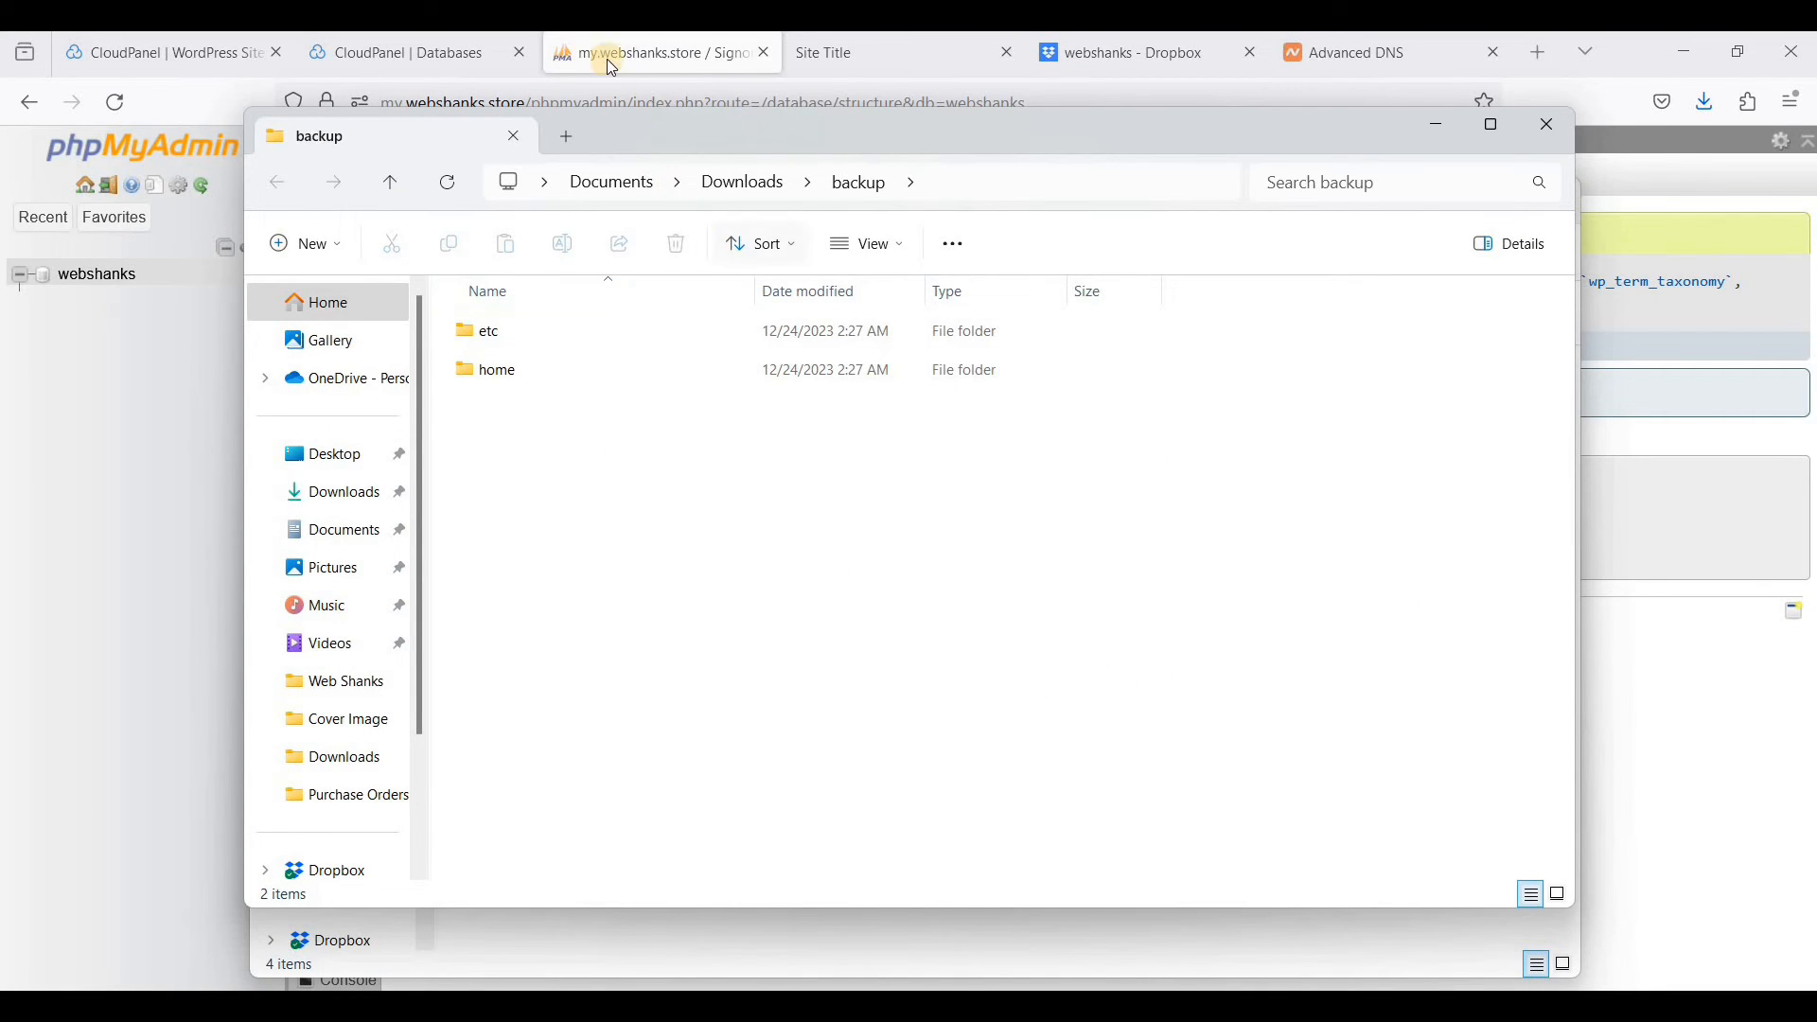
Back in phpMyAdmin, start an import into the webshanks database and browse to Downloads/backup/home/webshanks for the file
click(632, 55)
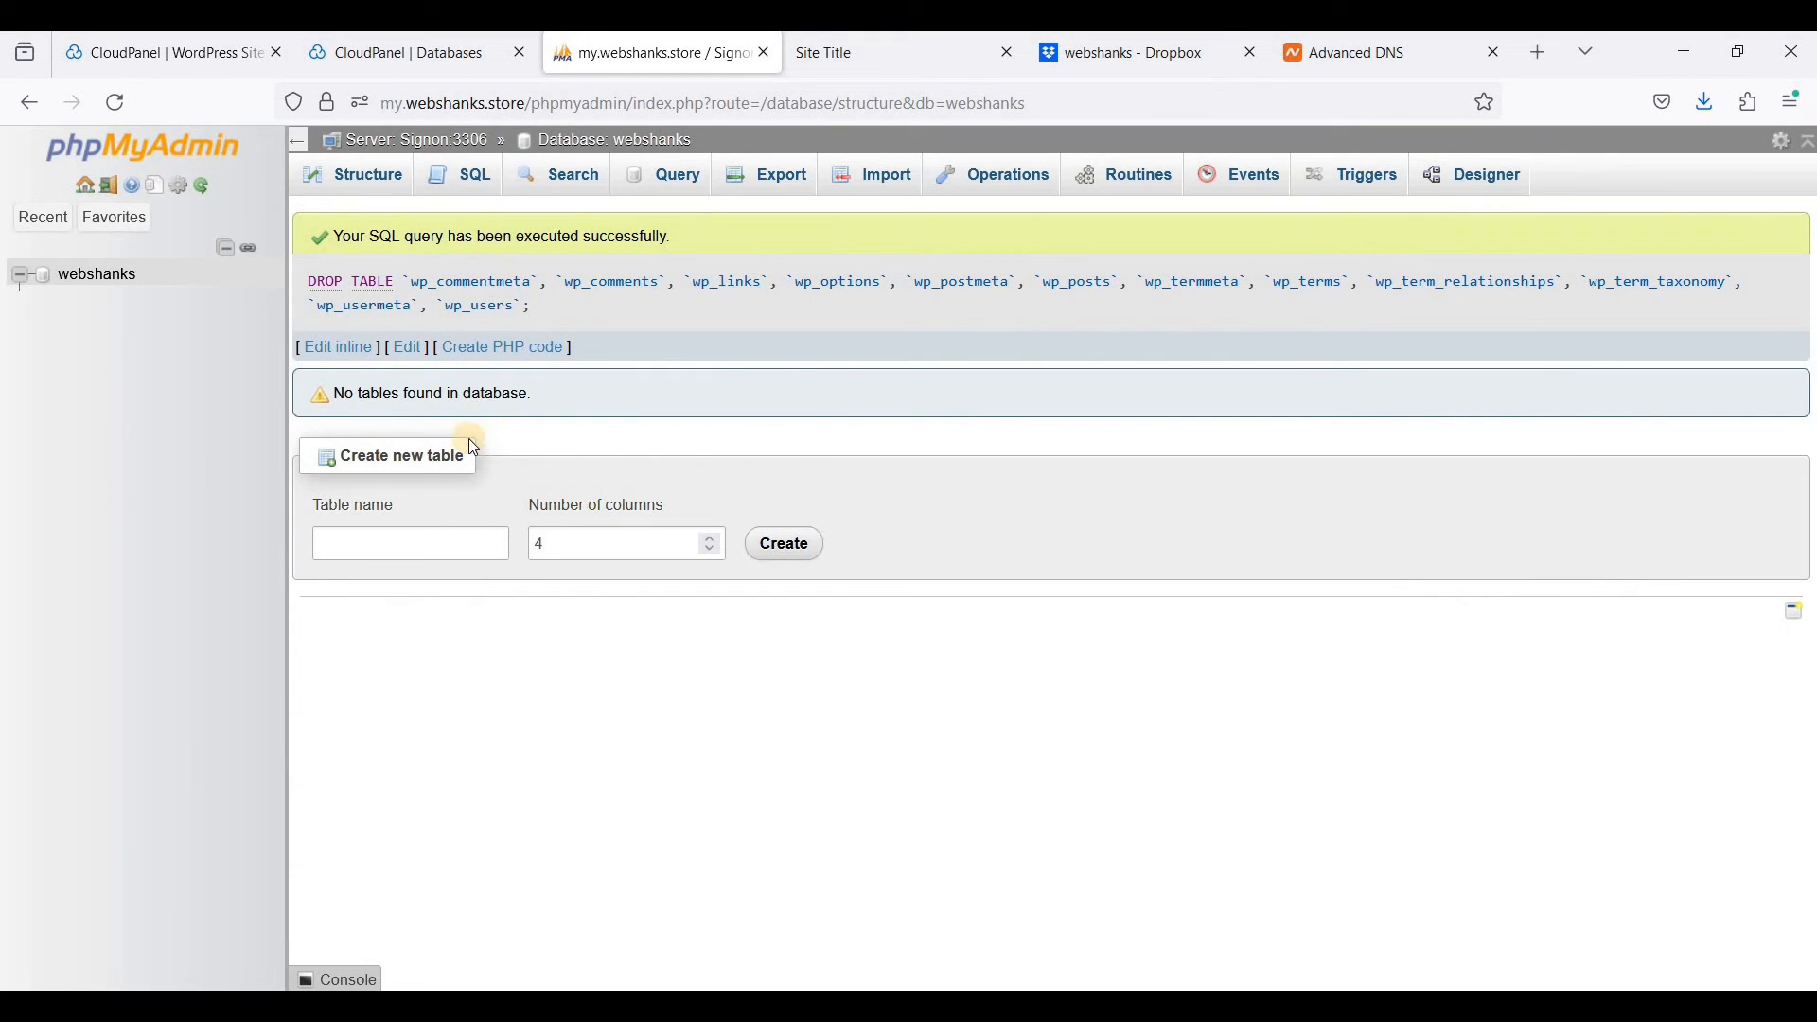
click(887, 196)
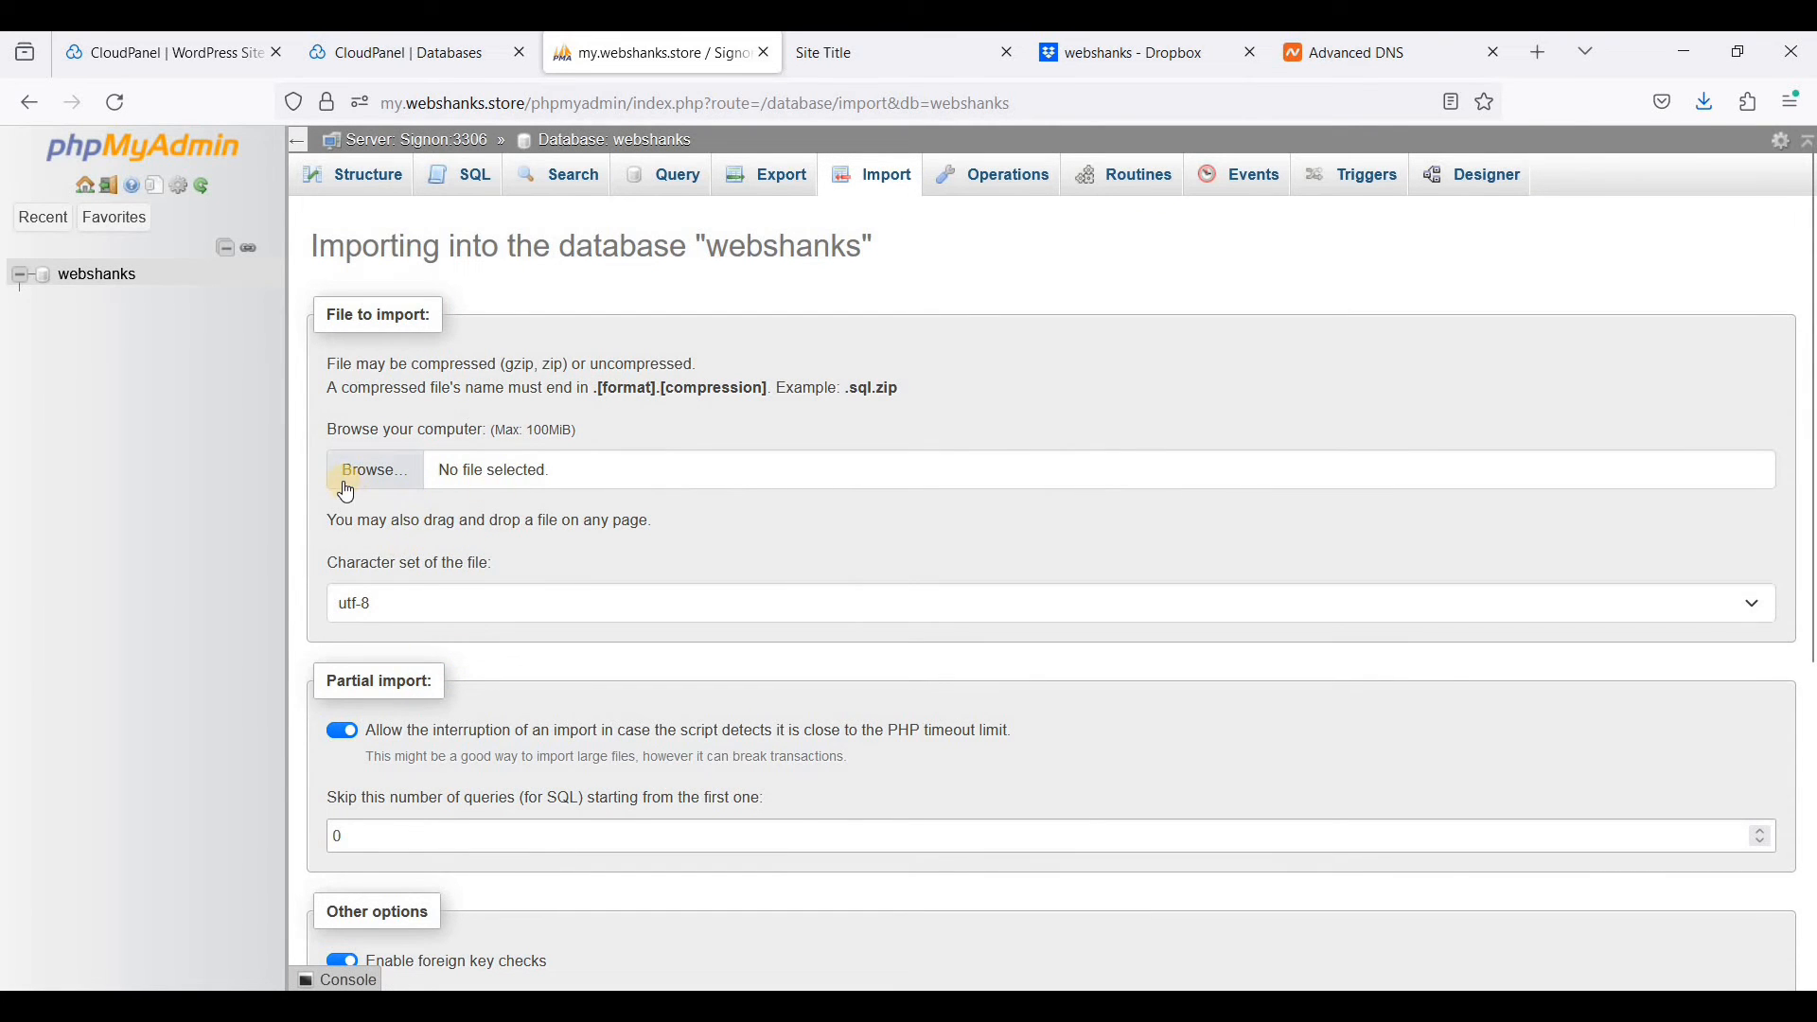
click(555, 494)
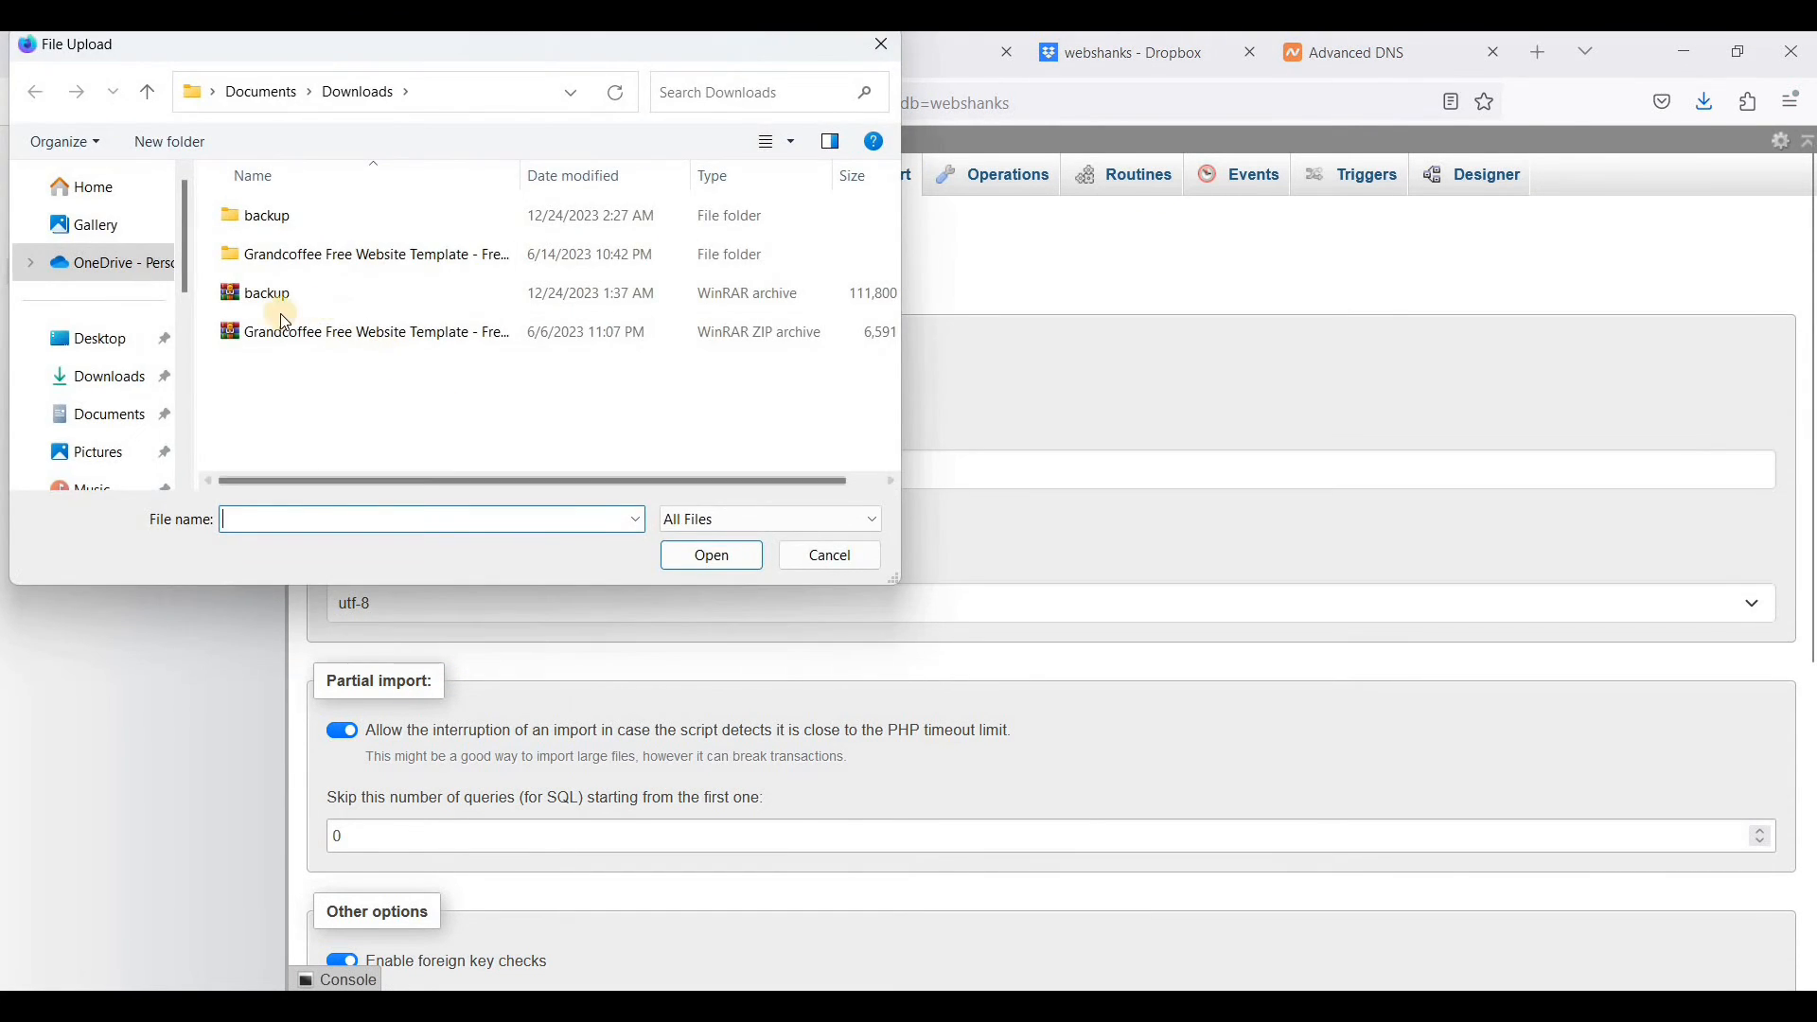
double_click(274, 217)
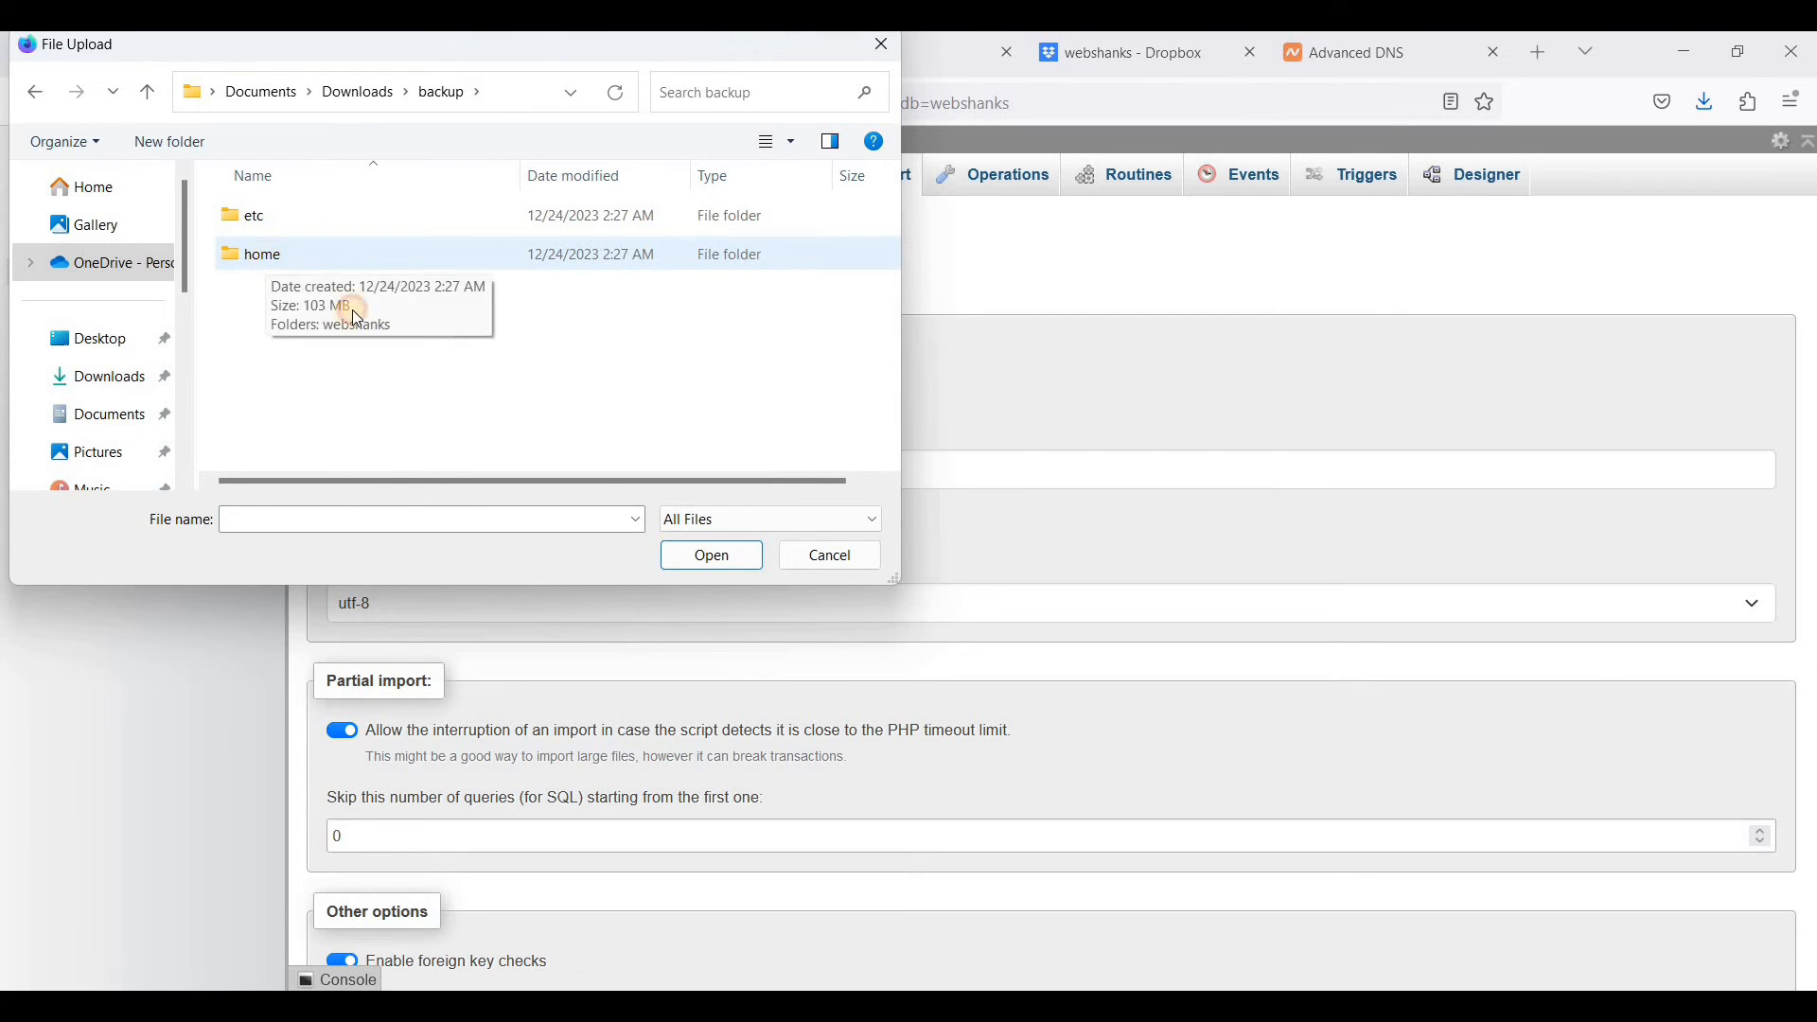
double_click(270, 258)
click(281, 220)
key(Return)
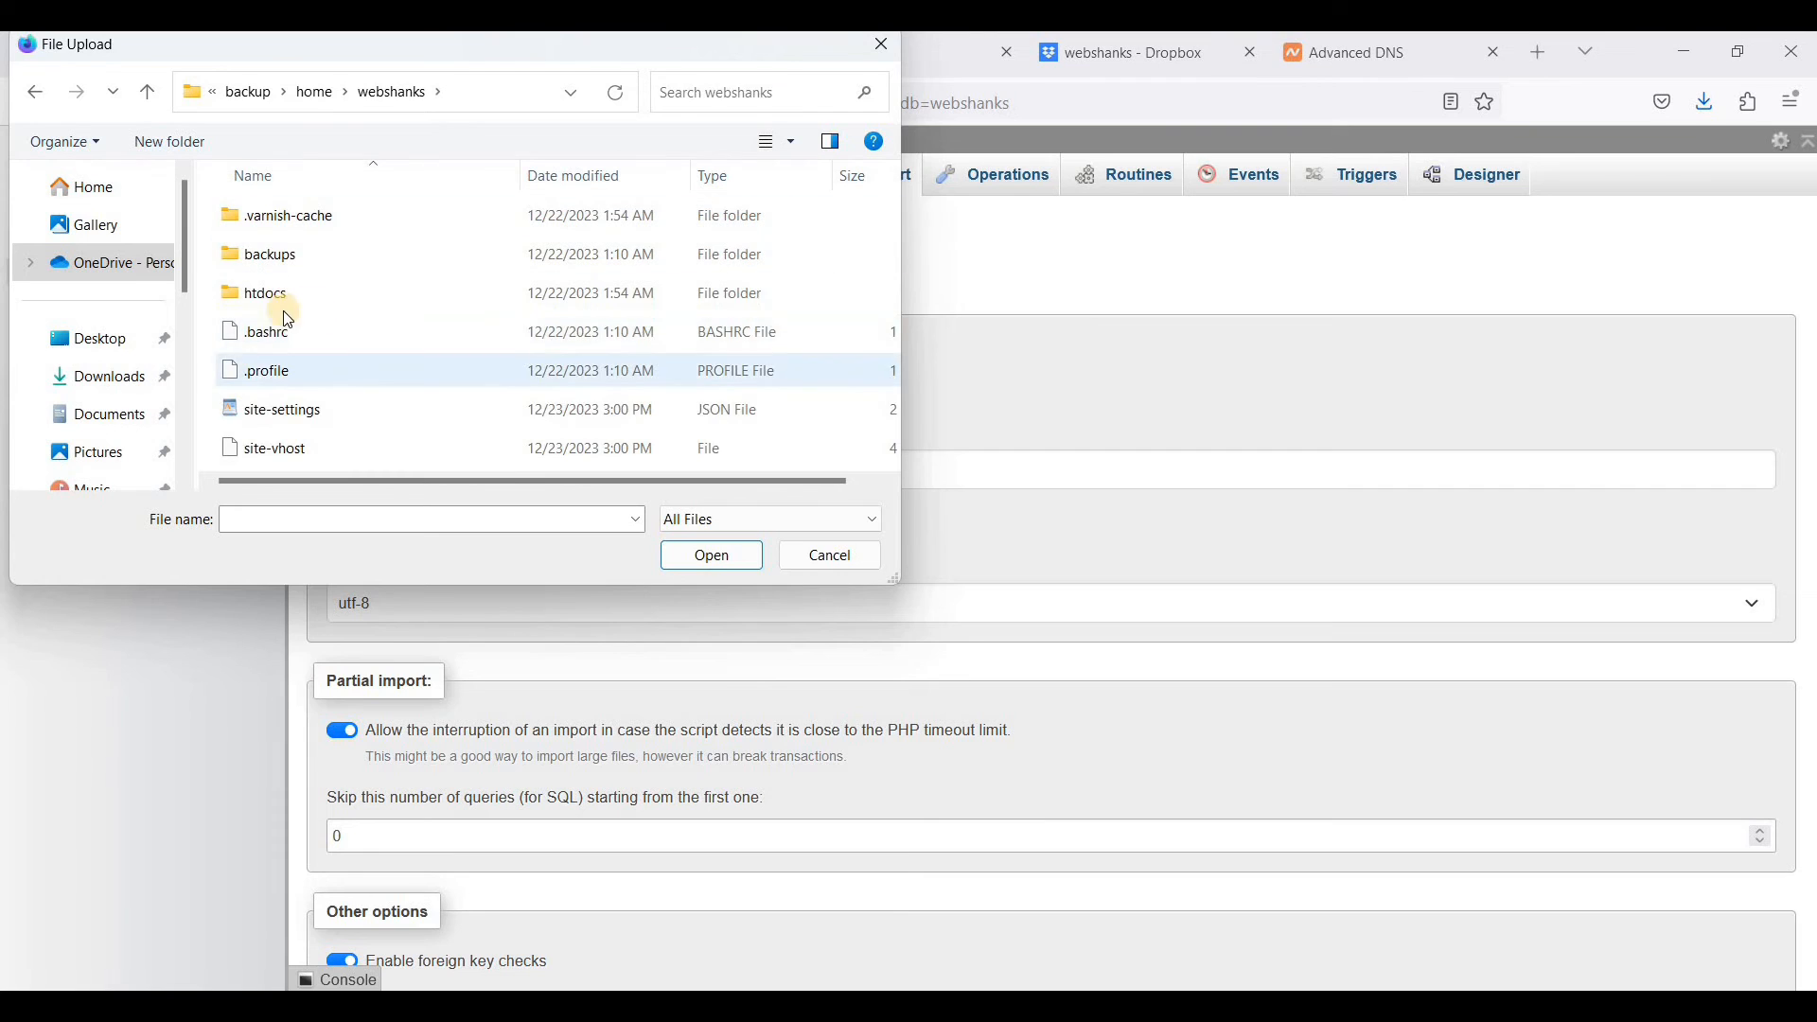
Import webshanks_1703232902.sql.gz from the backups/databases/webshanks/2023-12-22 folder into the webshanks database
double_click(280, 260)
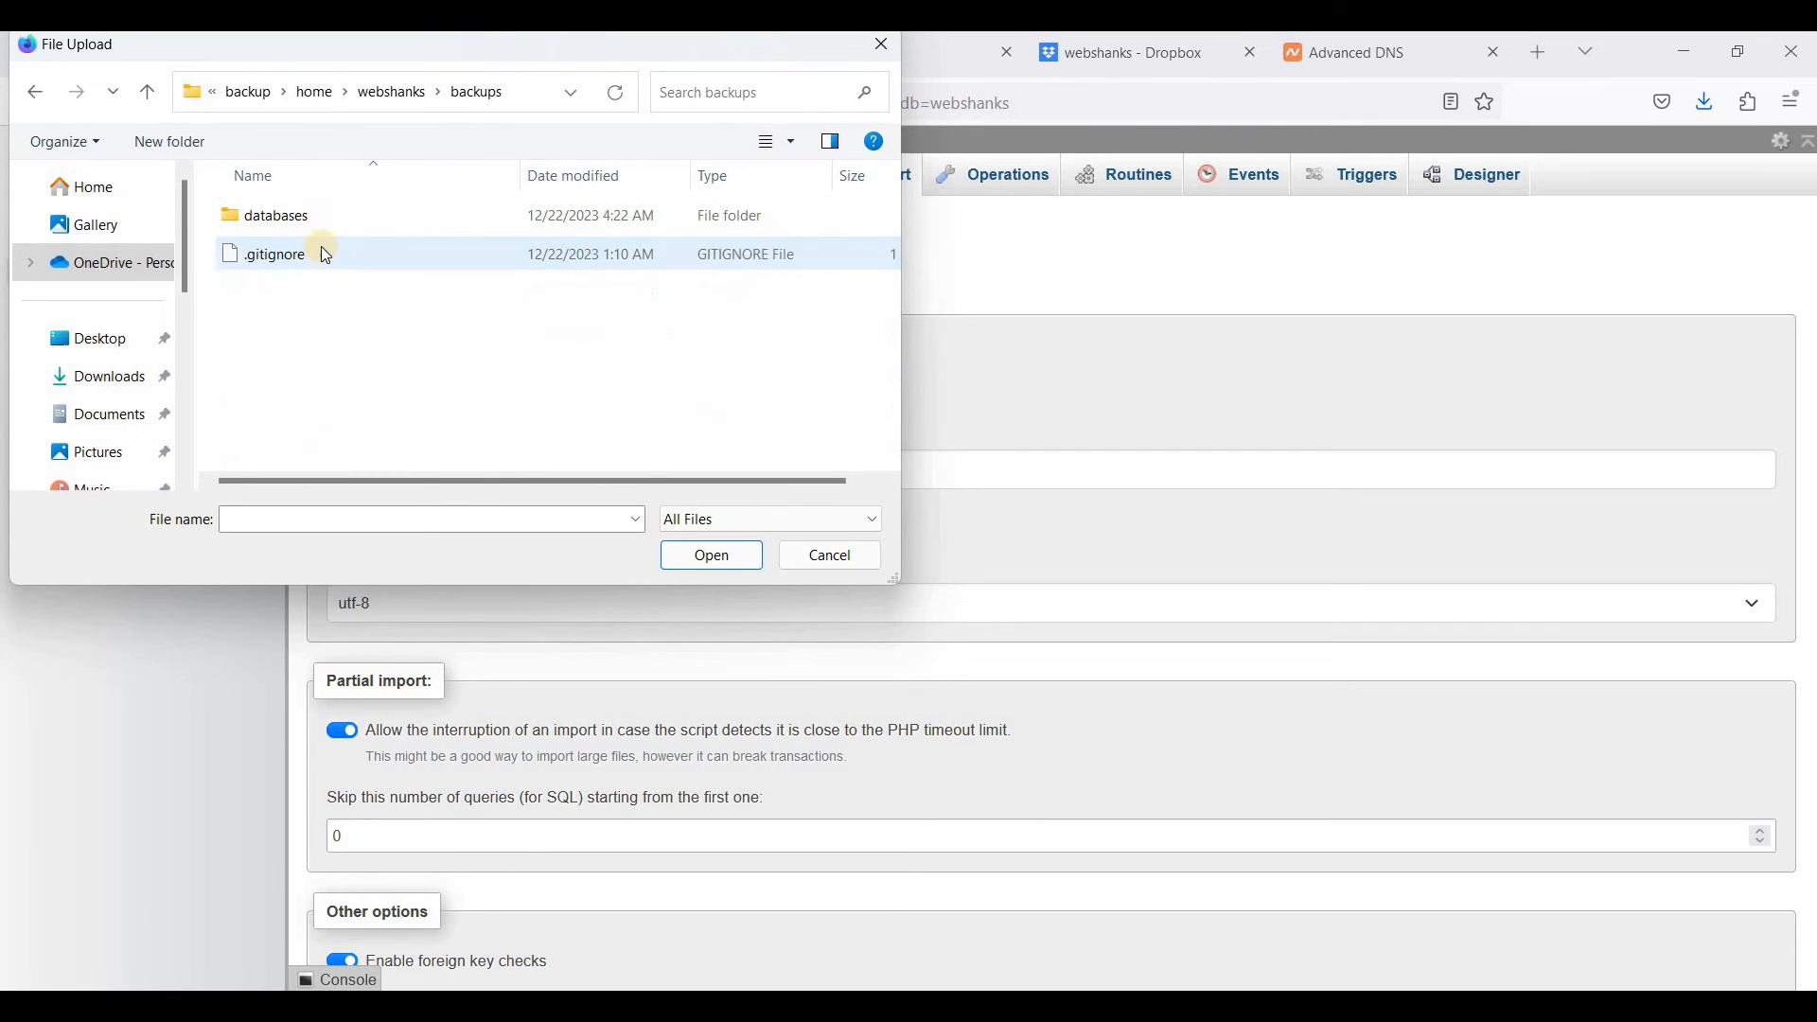
double_click(287, 219)
click(286, 220)
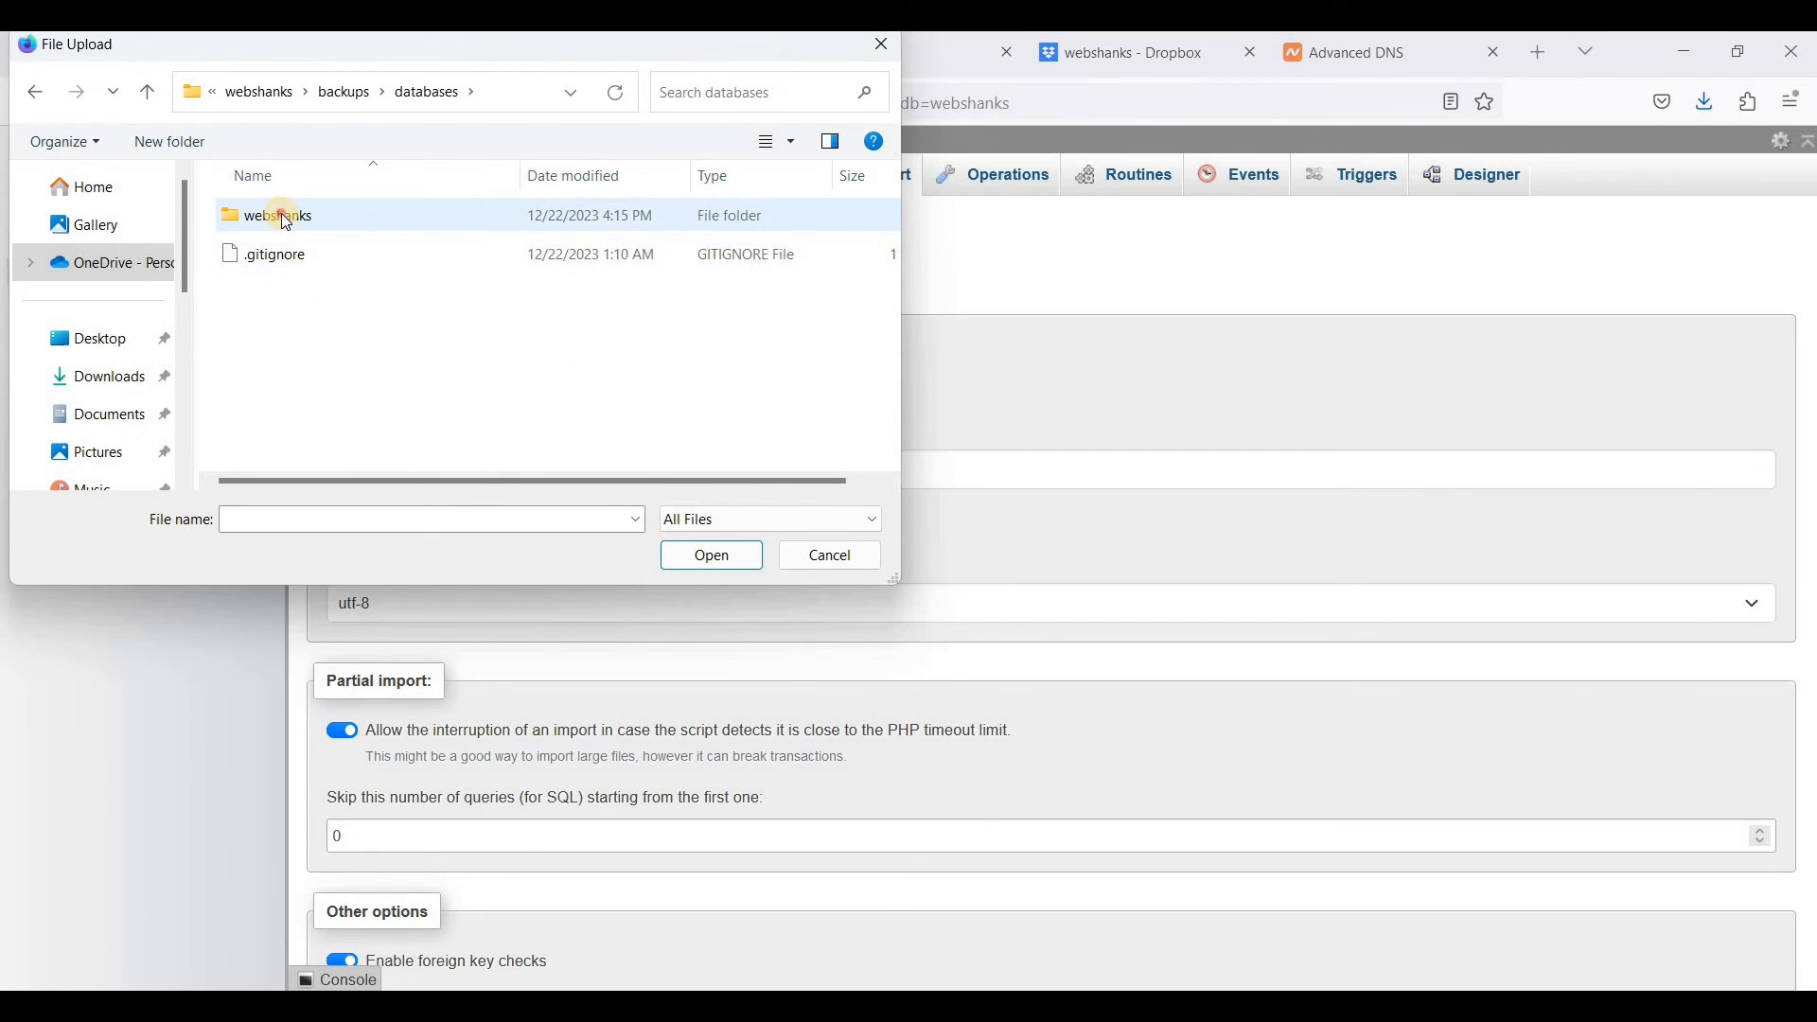
key(Return)
click(316, 251)
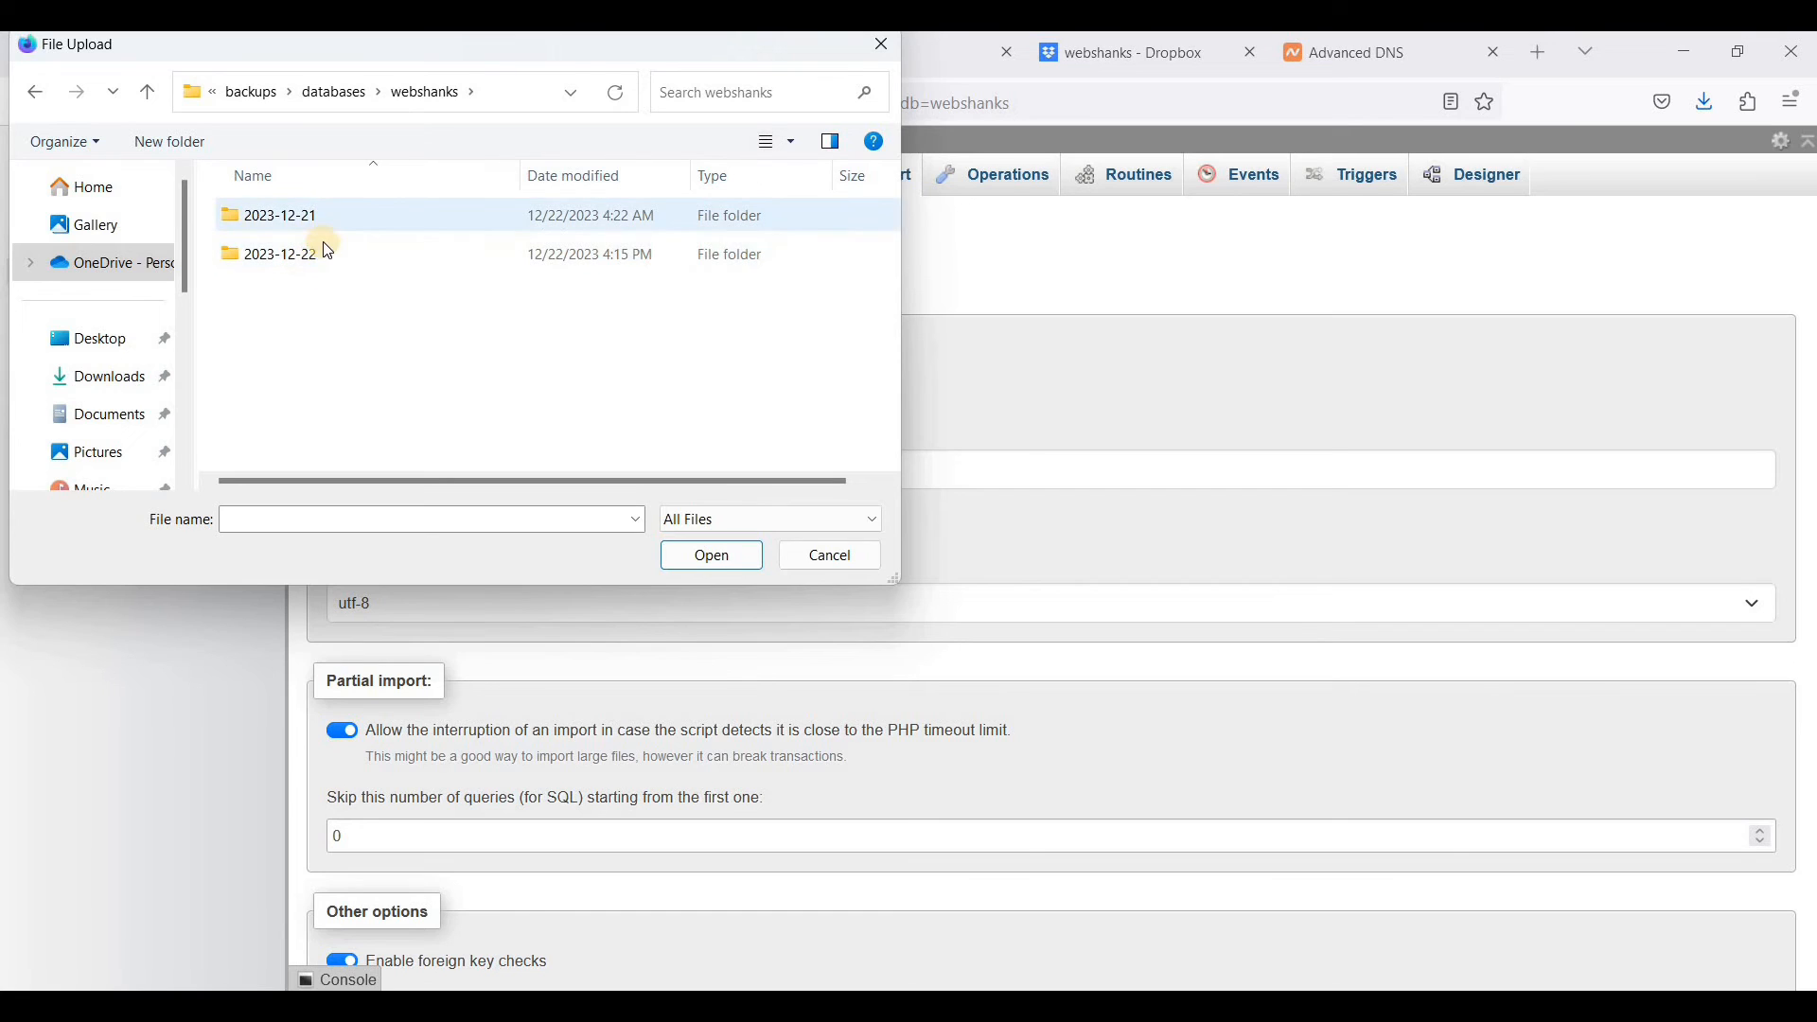
double_click(314, 259)
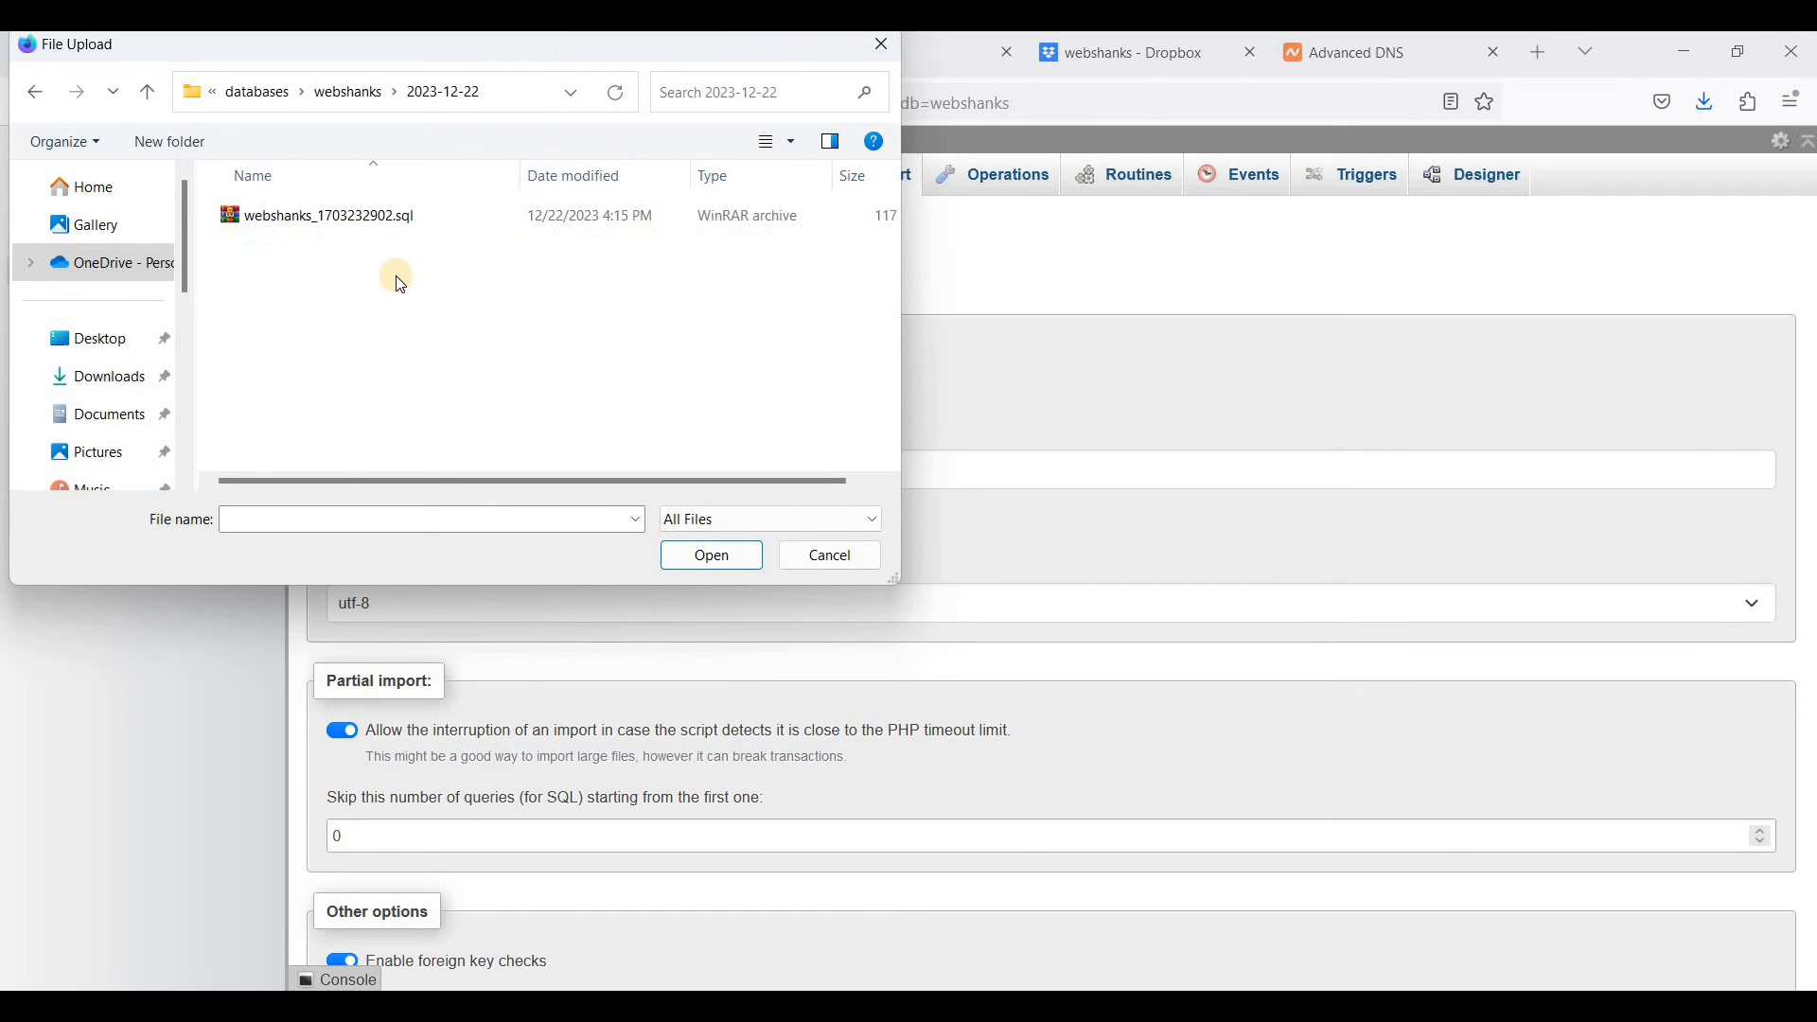
click(355, 216)
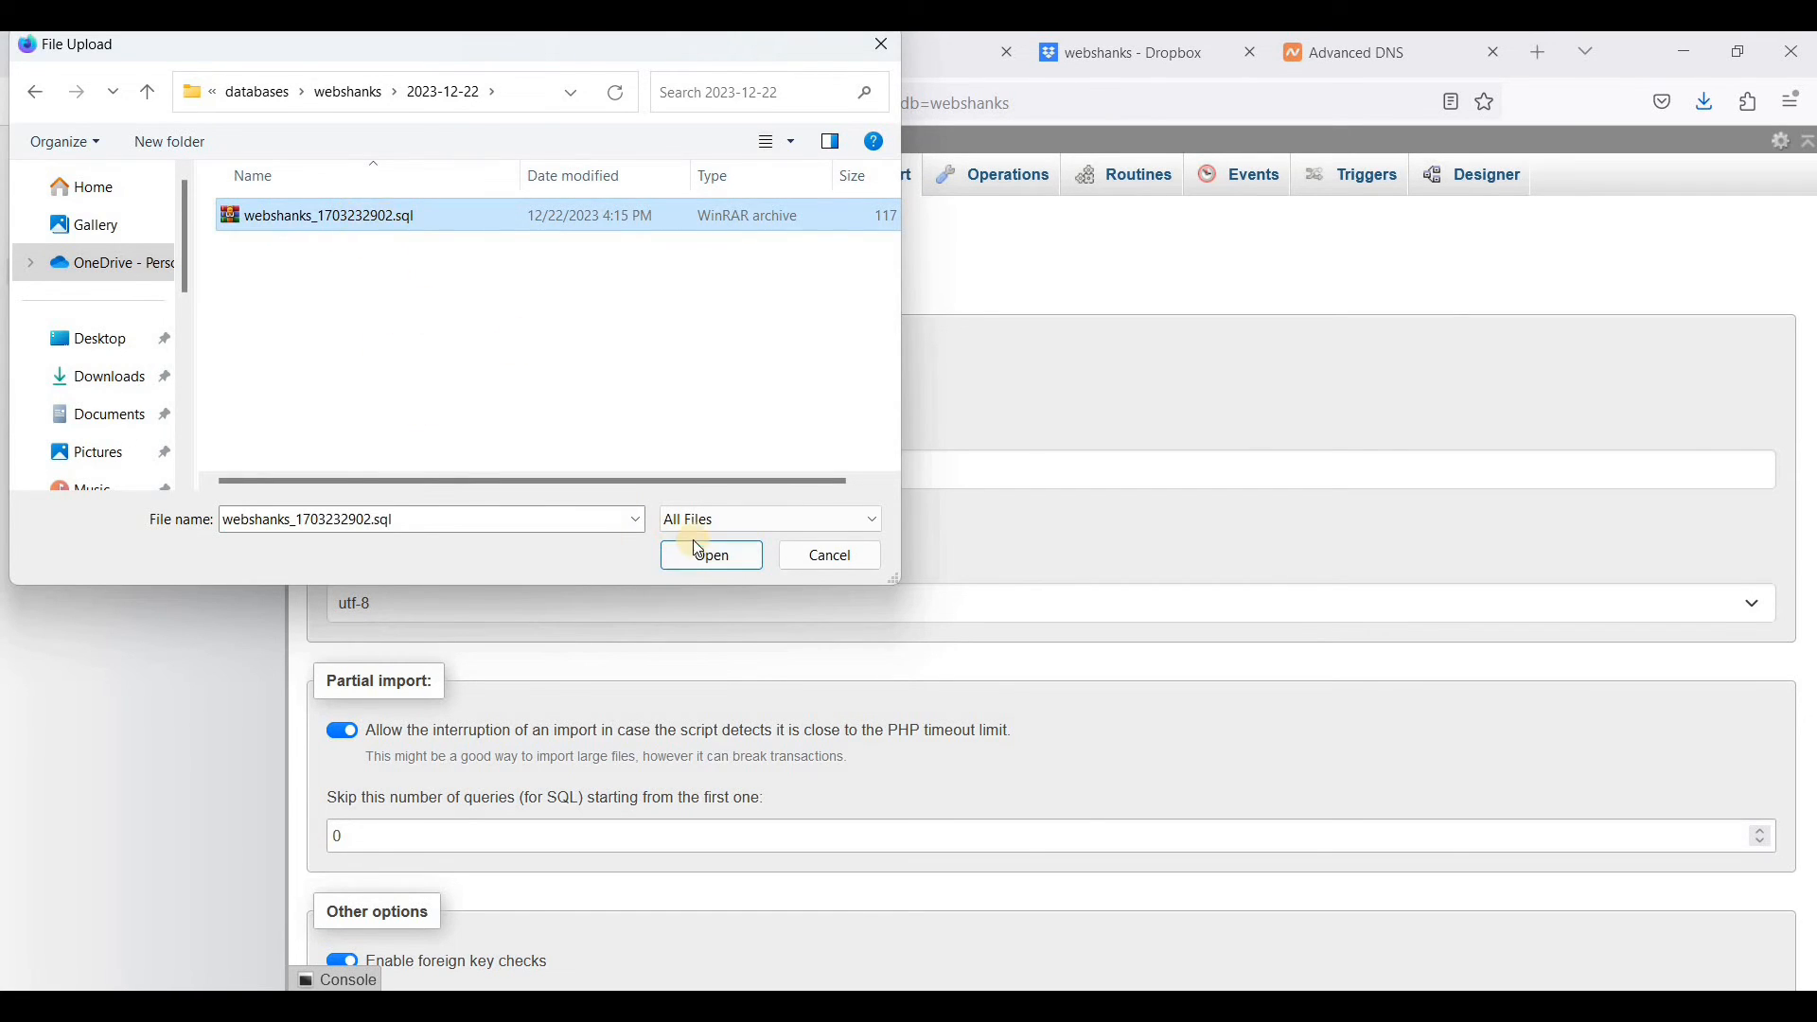
click(708, 561)
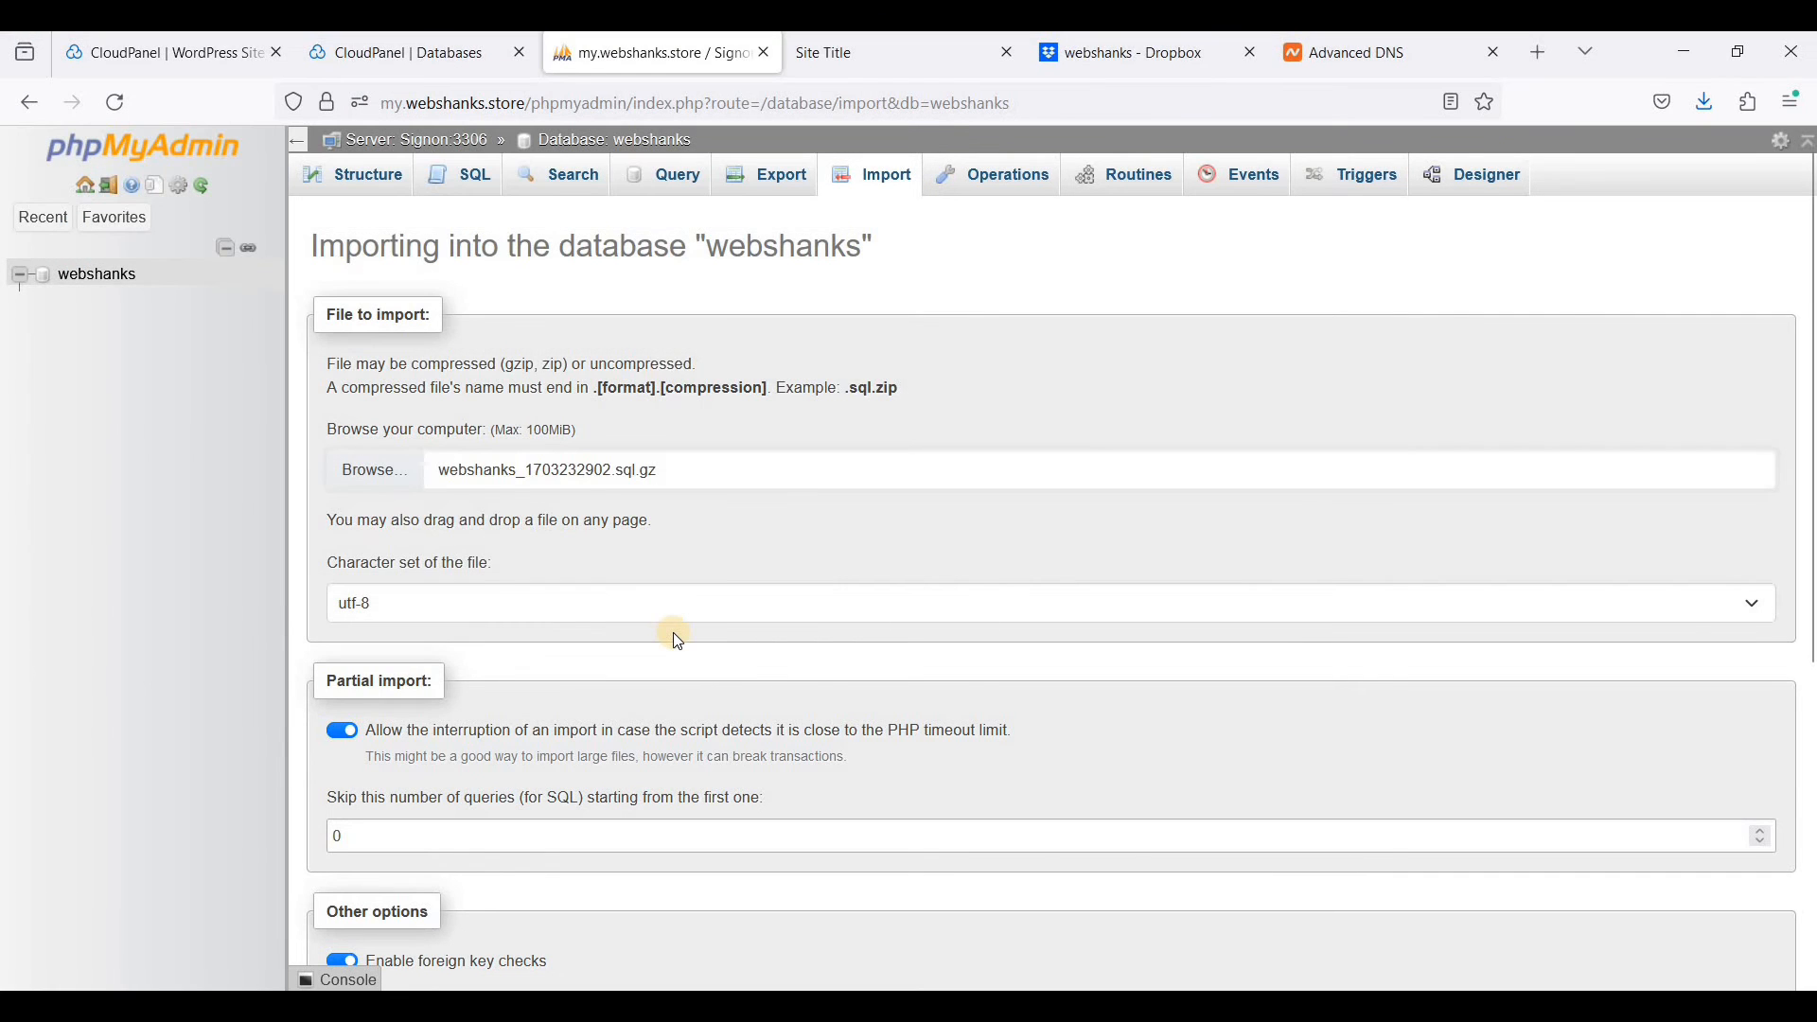
scroll(673, 632, down, 5)
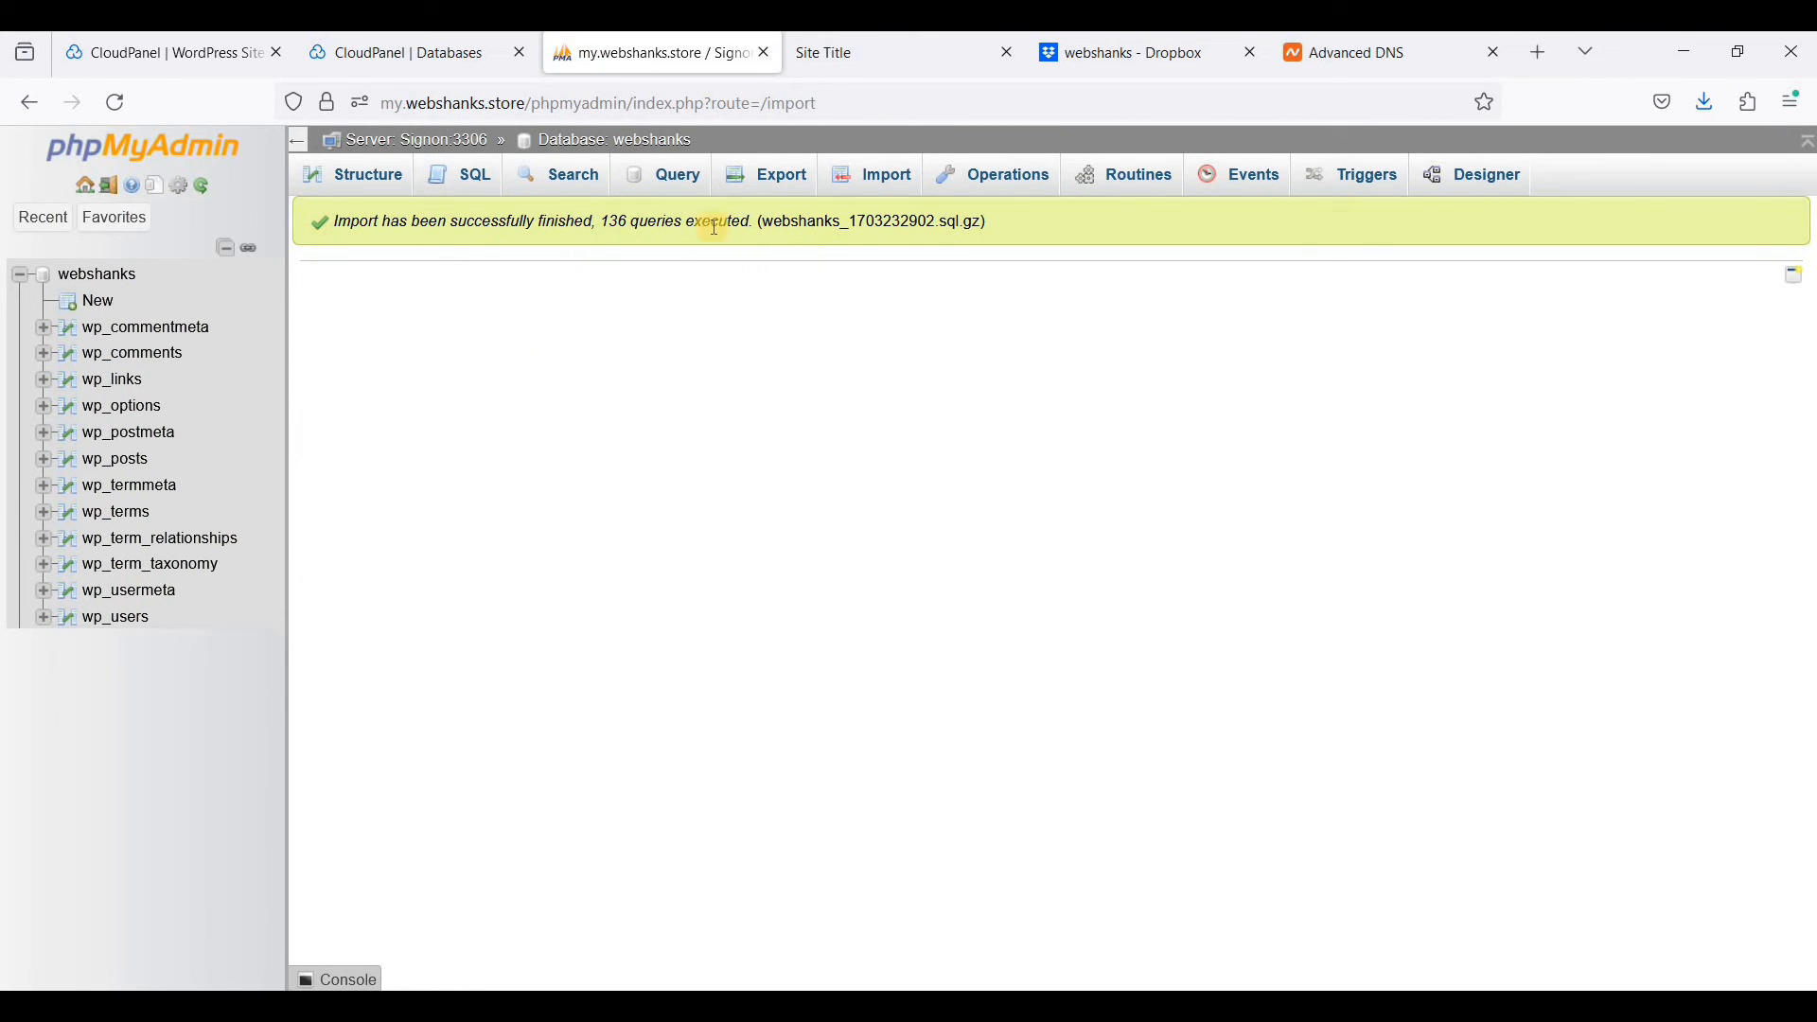
In CloudPanel's file manager, open wp-config.php from htdocs/webshanks.store for editing and select the DB_PASSWORD value
click(413, 57)
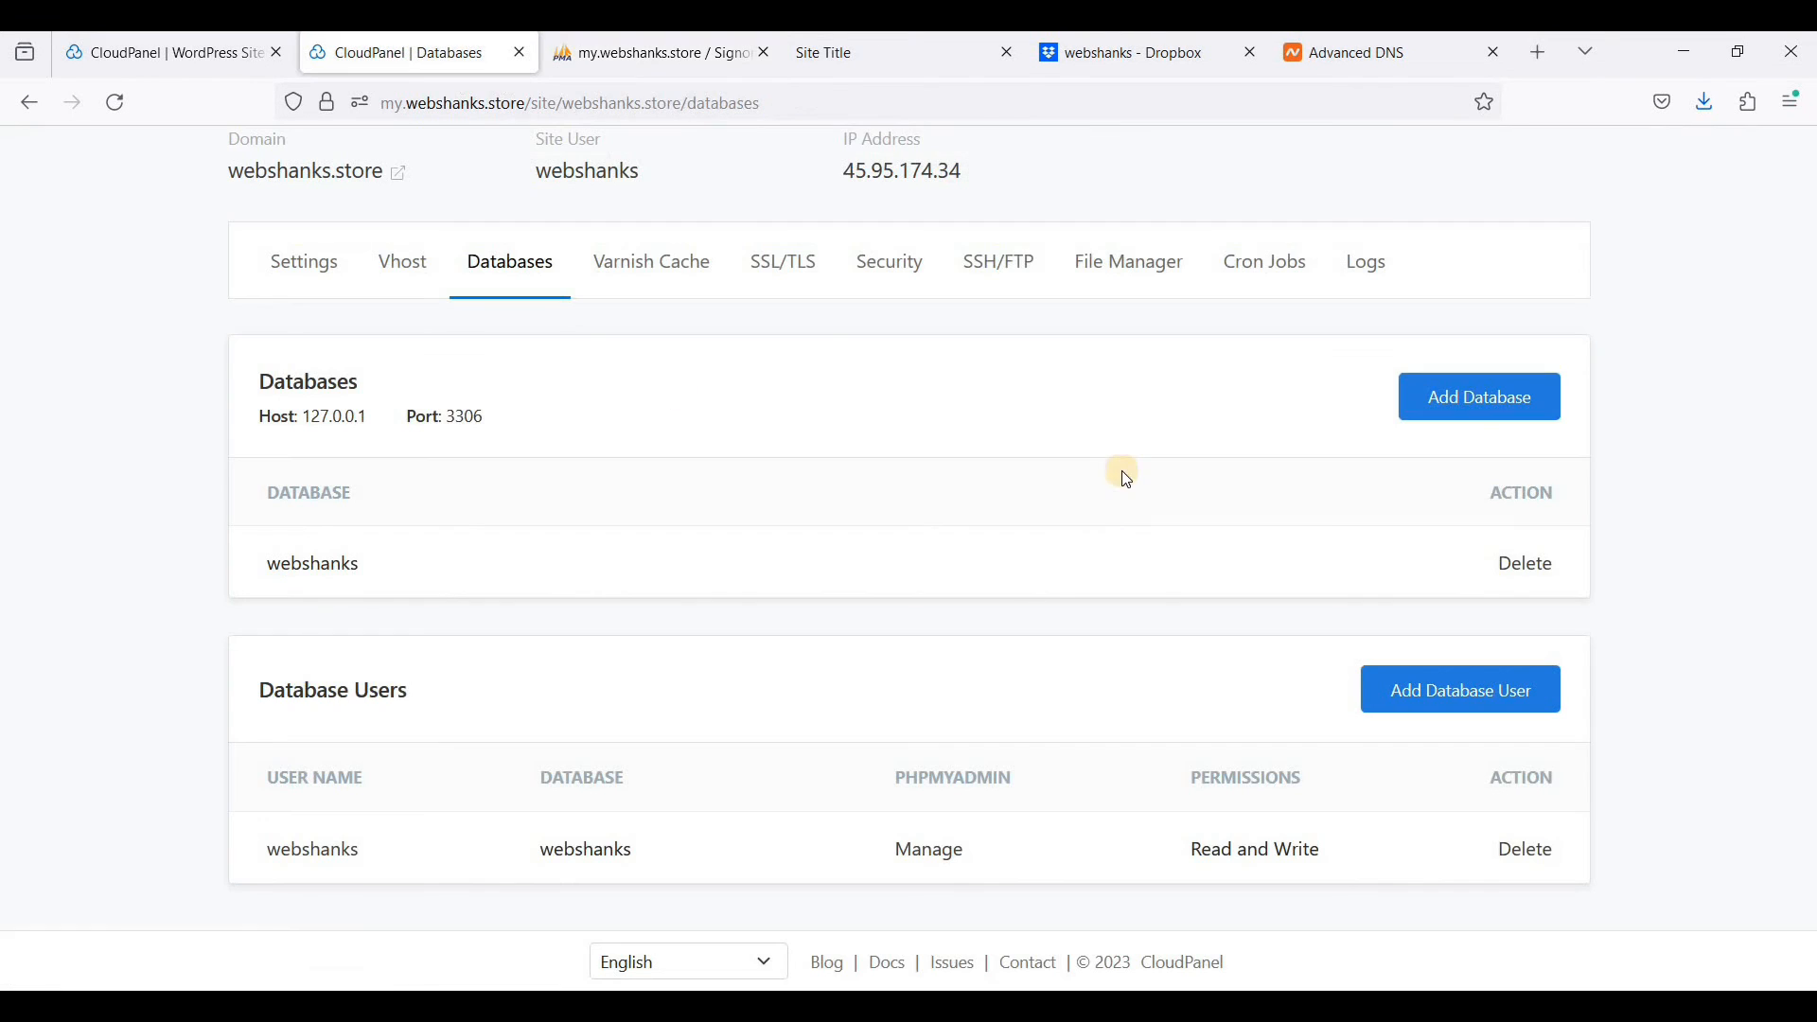
click(1125, 282)
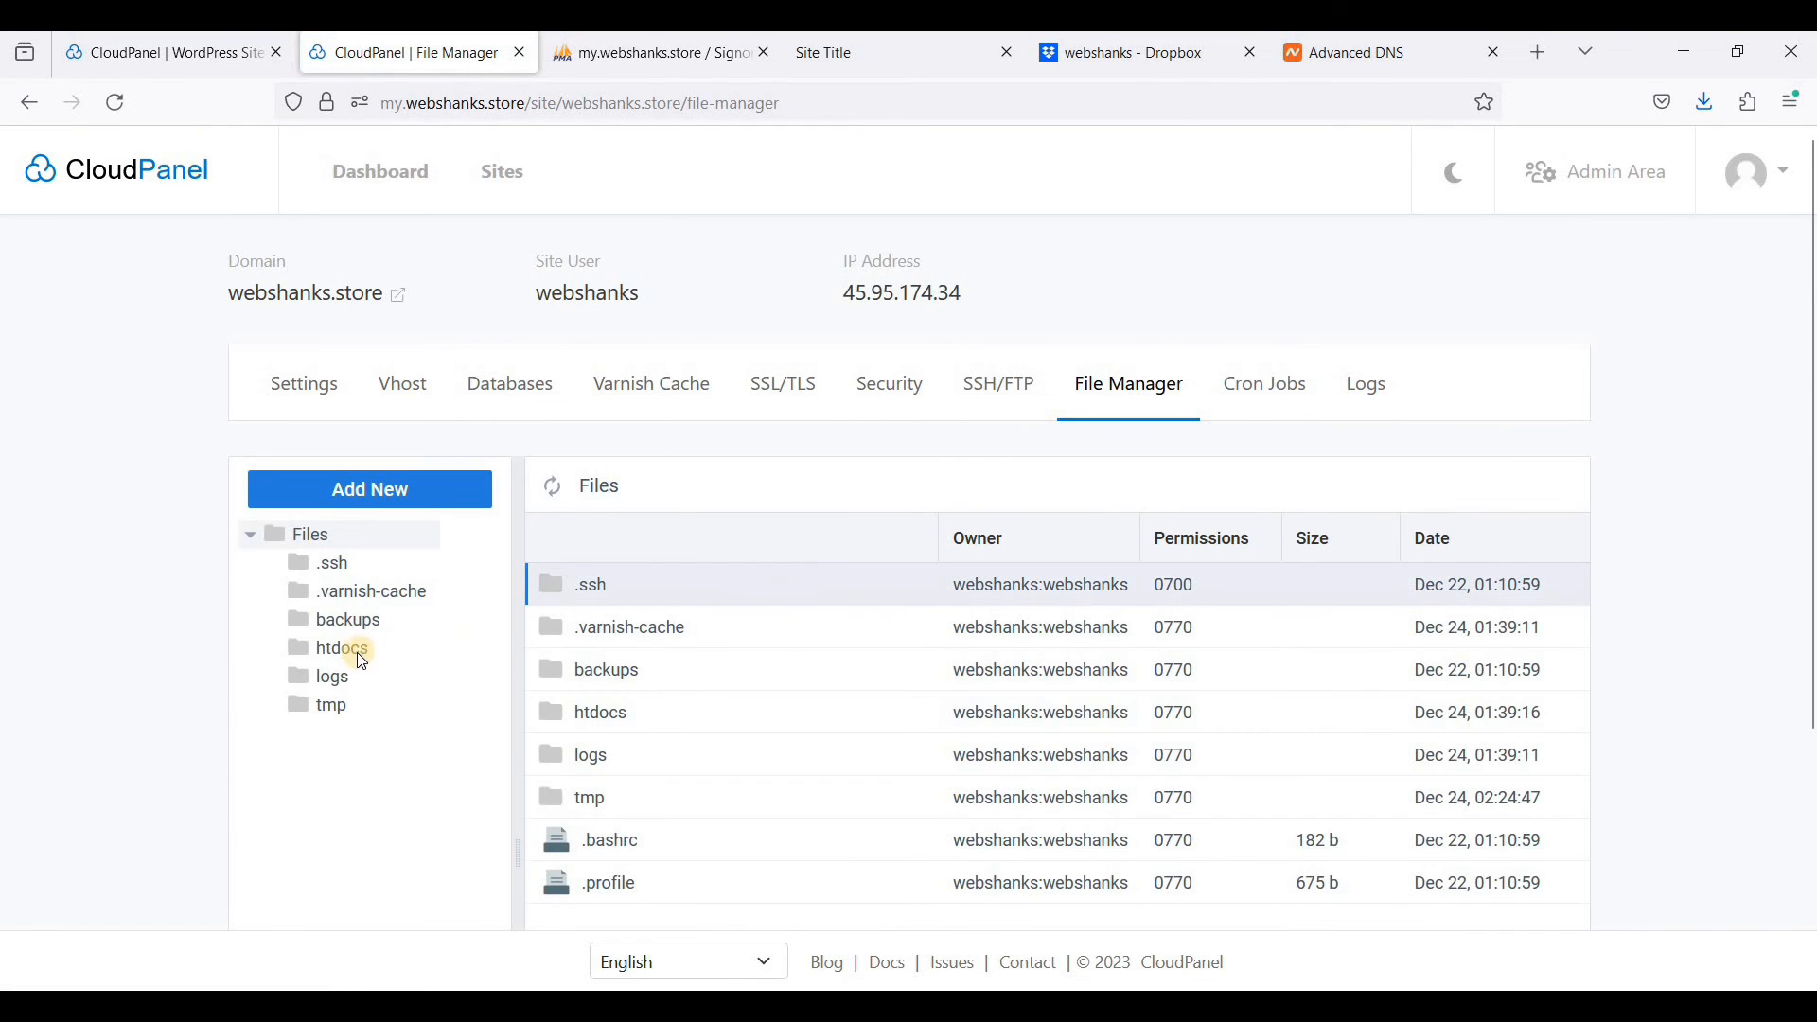
click(360, 653)
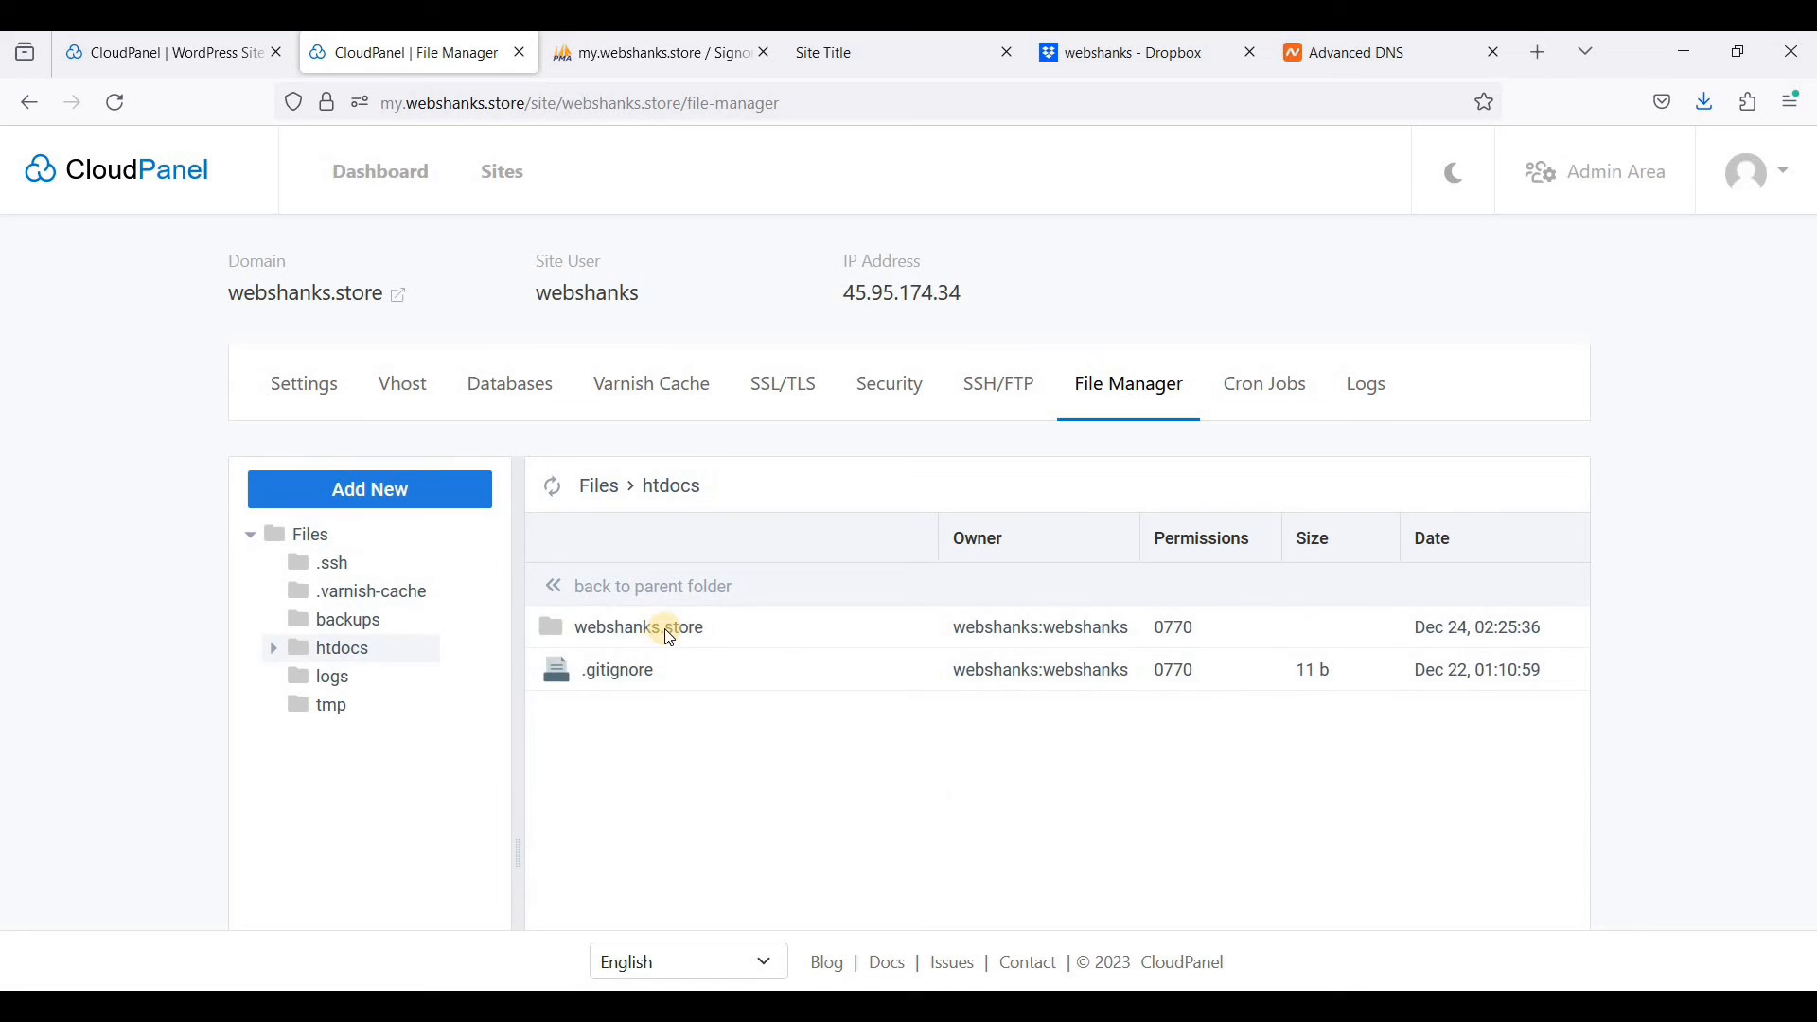
double_click(670, 630)
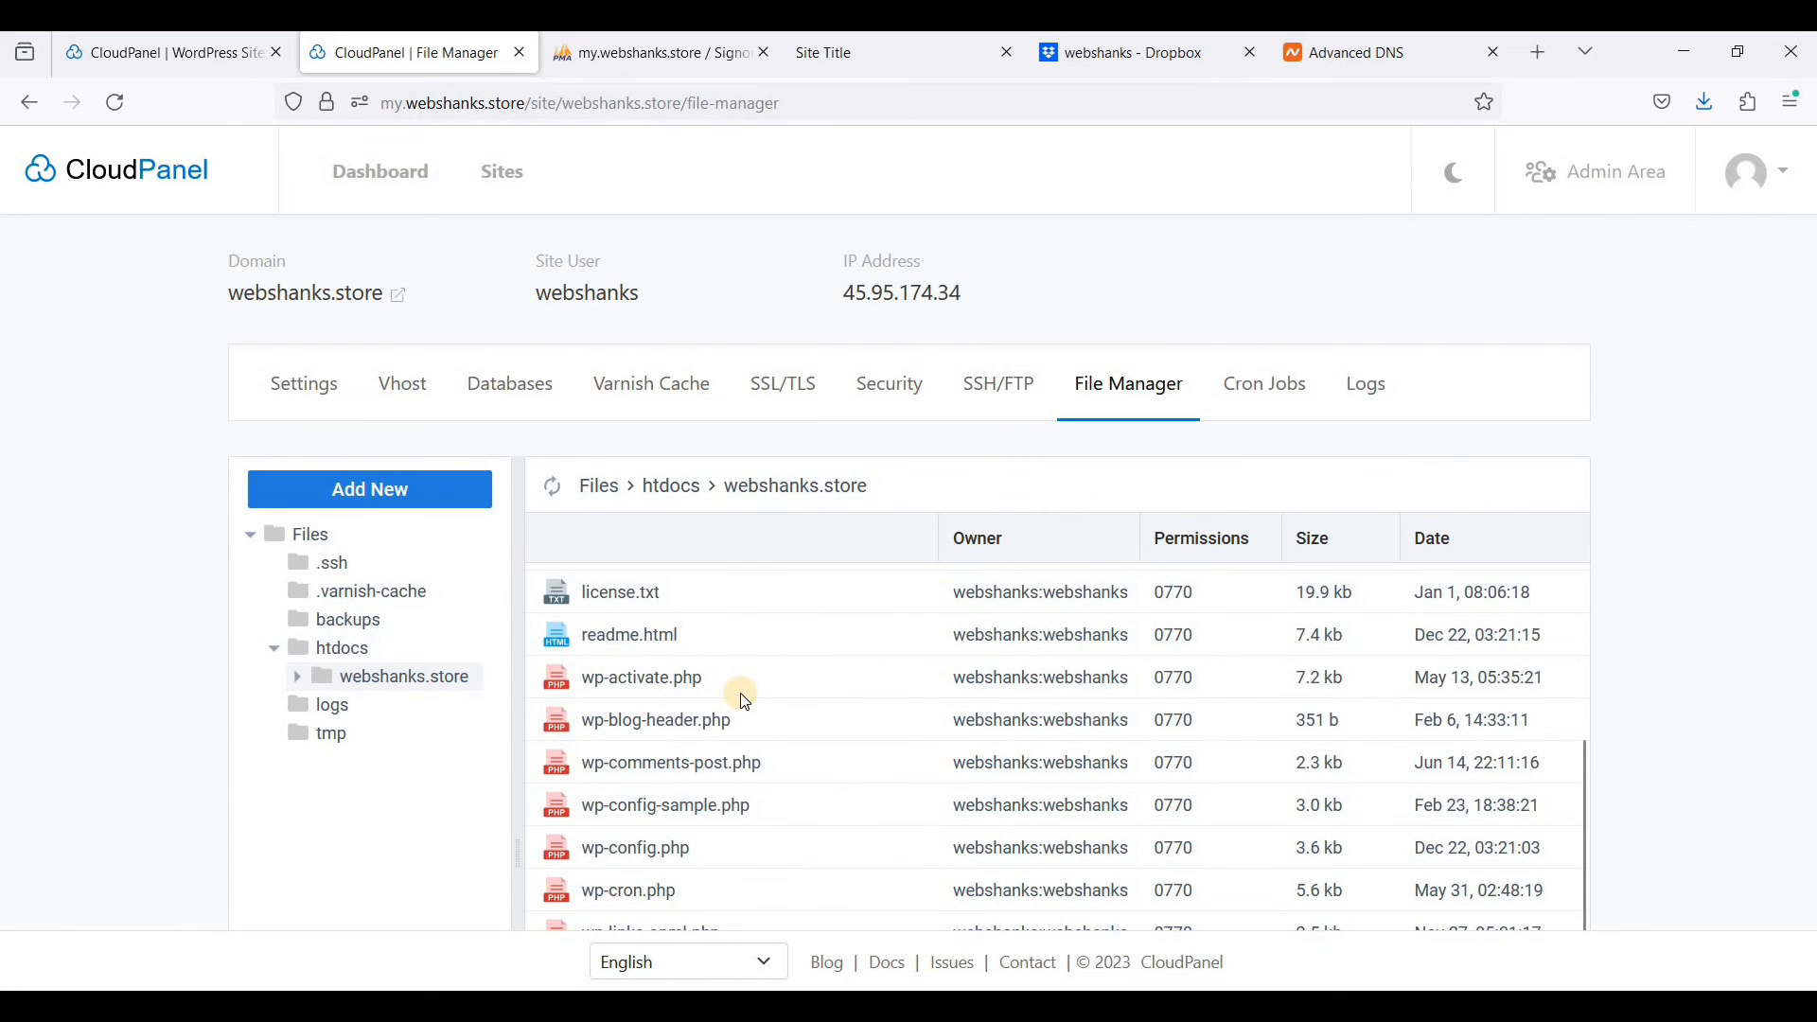
click(738, 857)
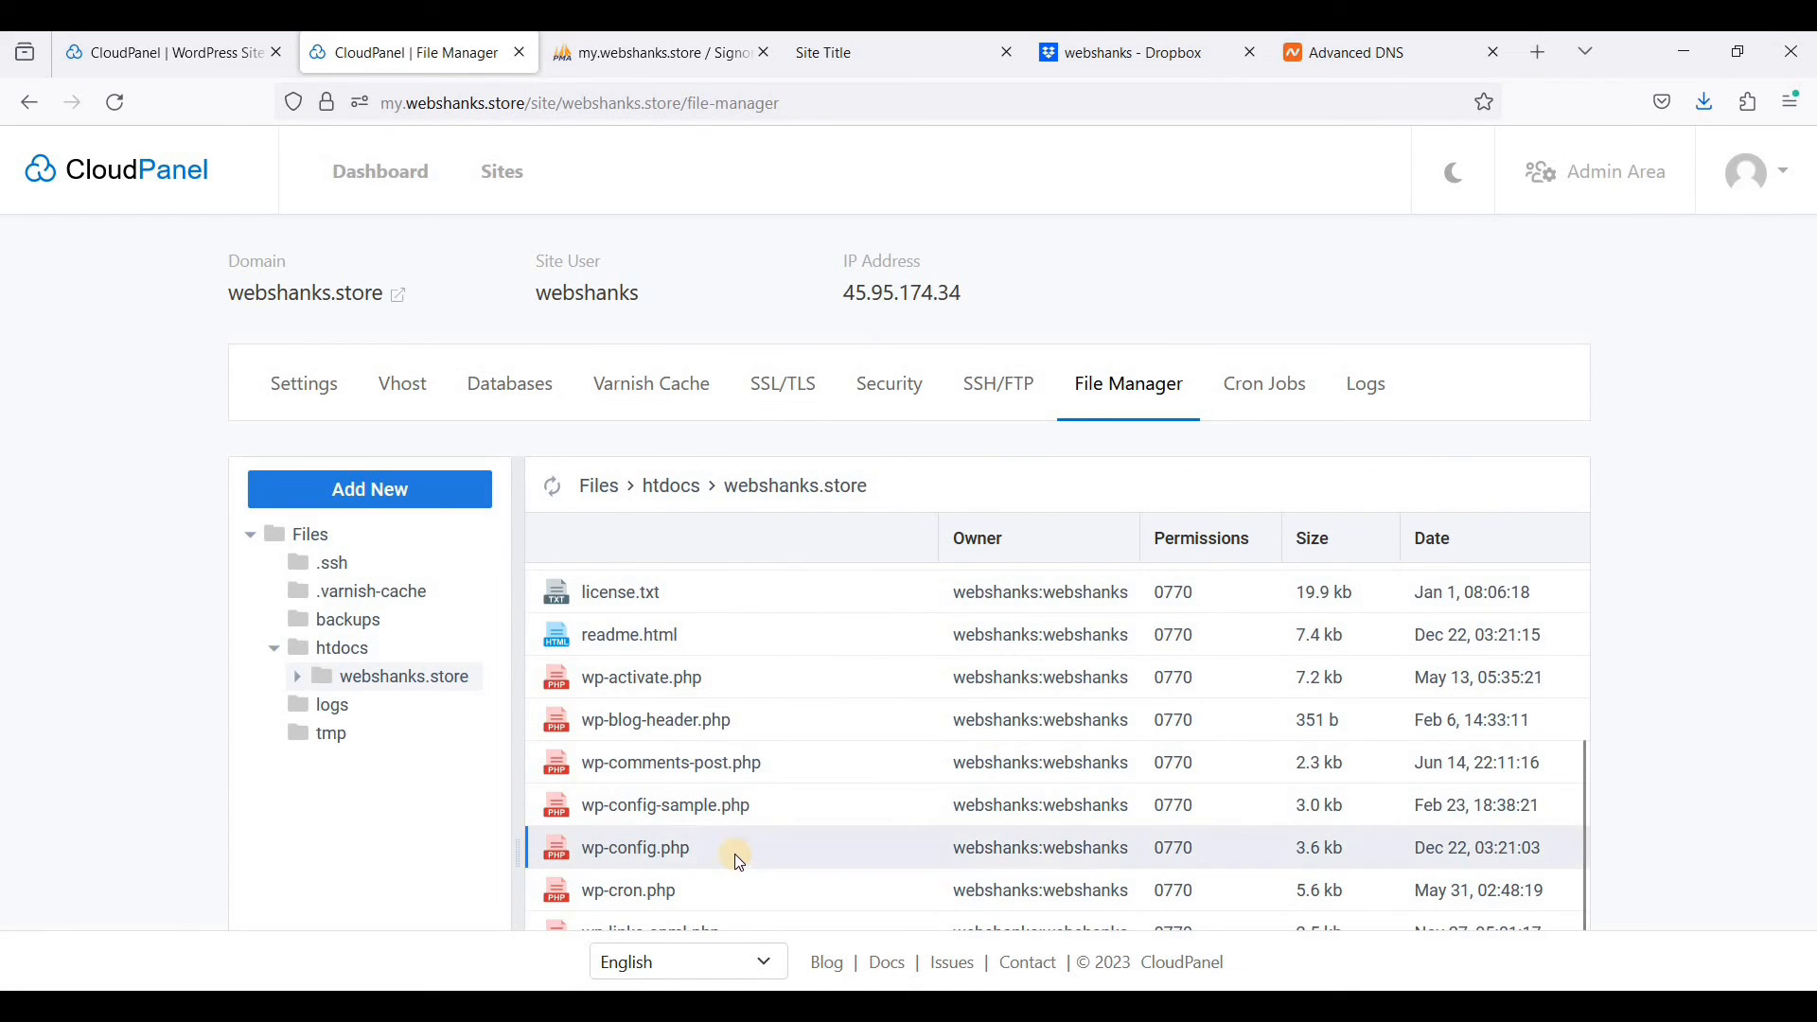
right_click(678, 863)
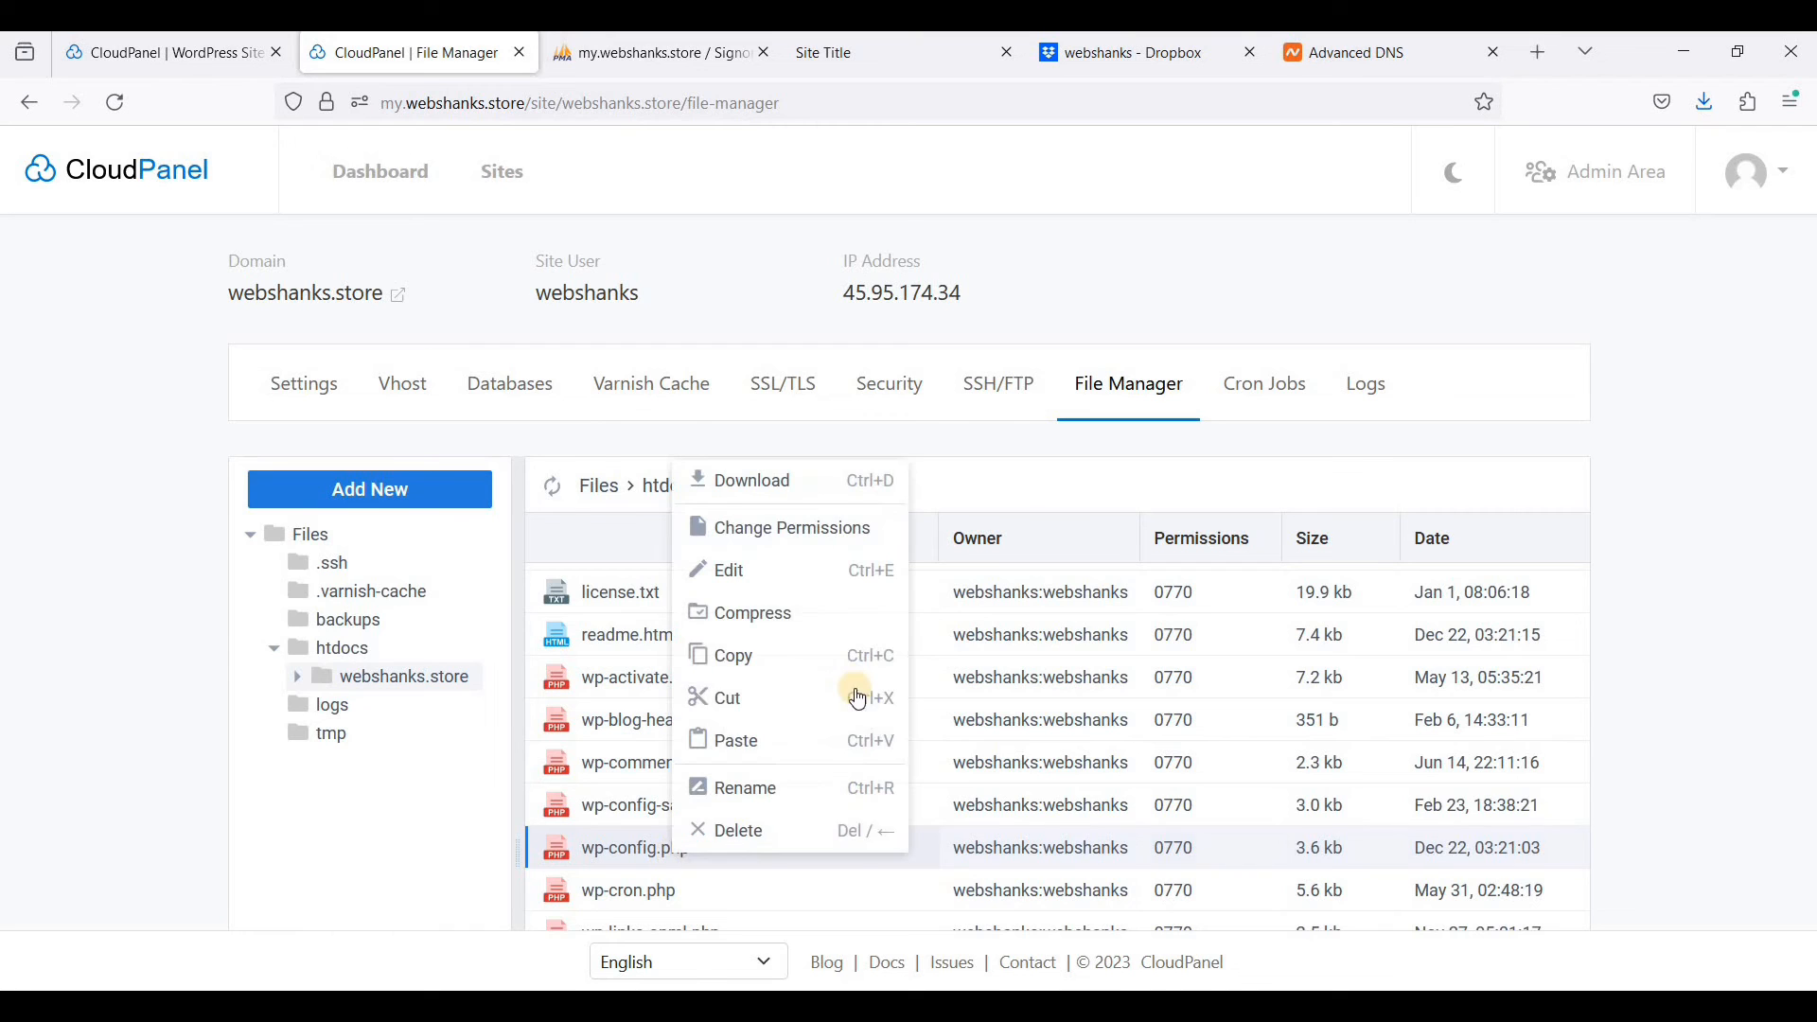
click(747, 572)
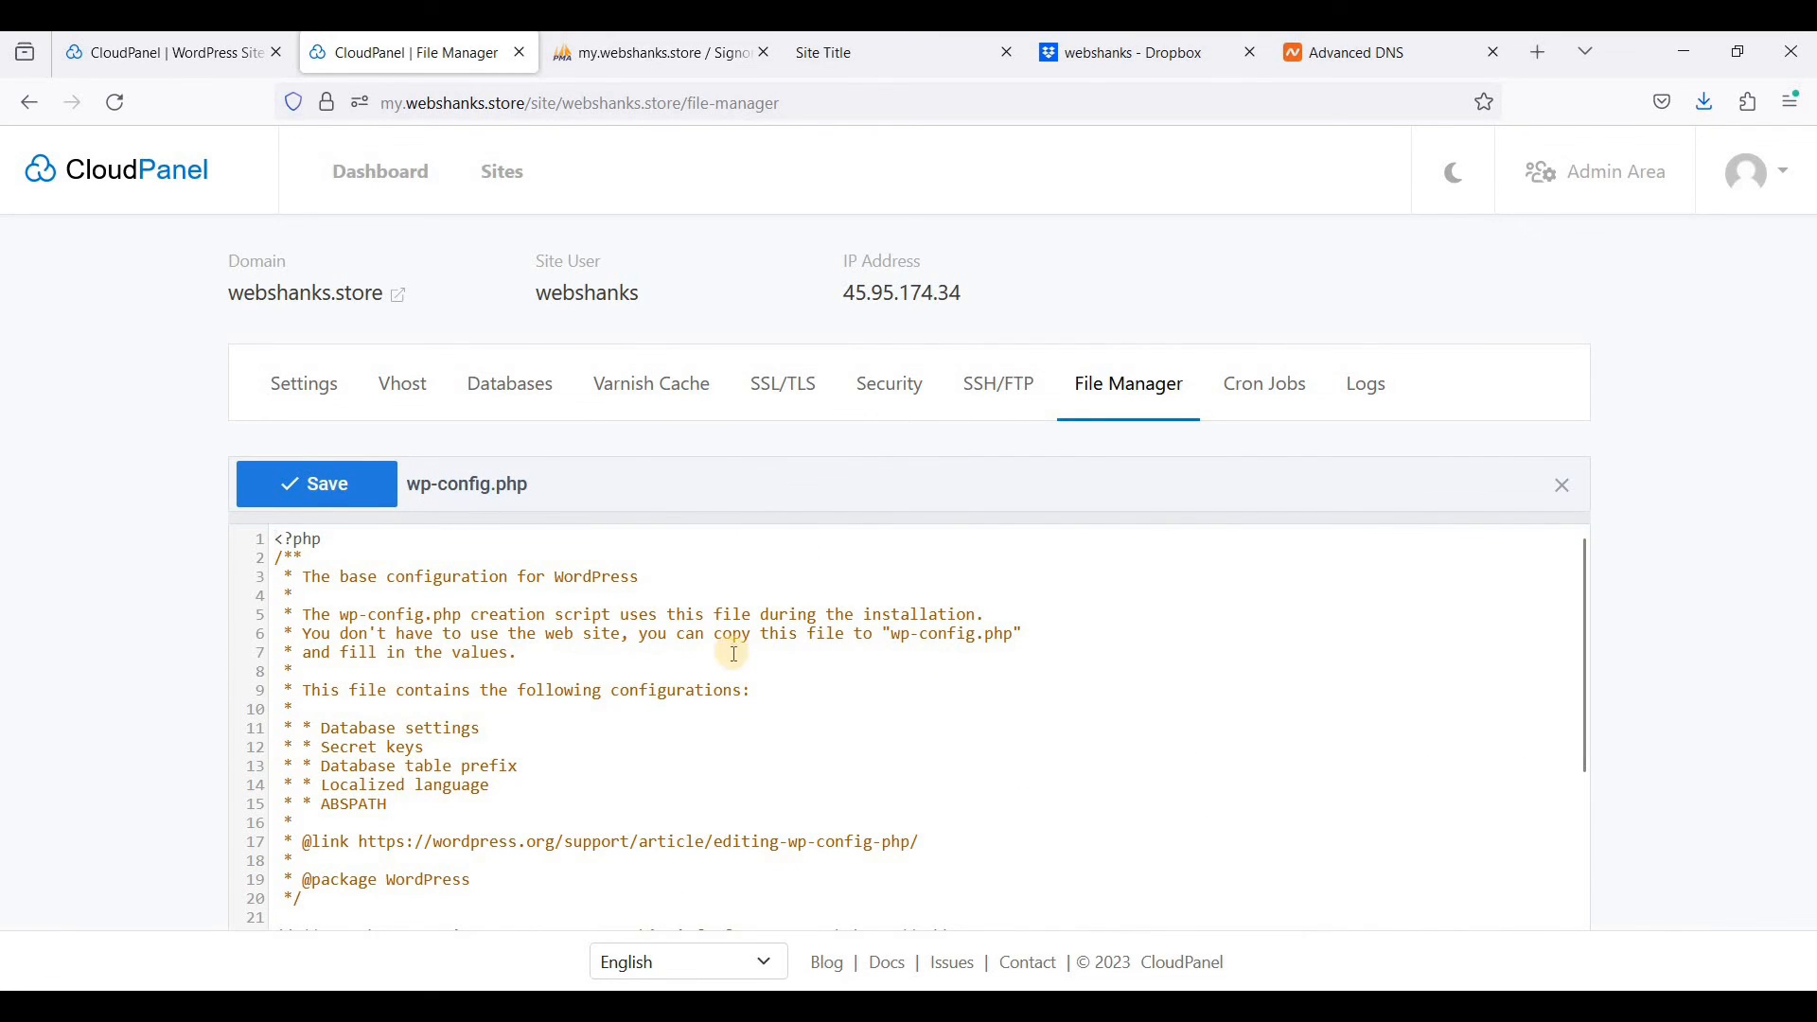
scroll(735, 654, down, 6)
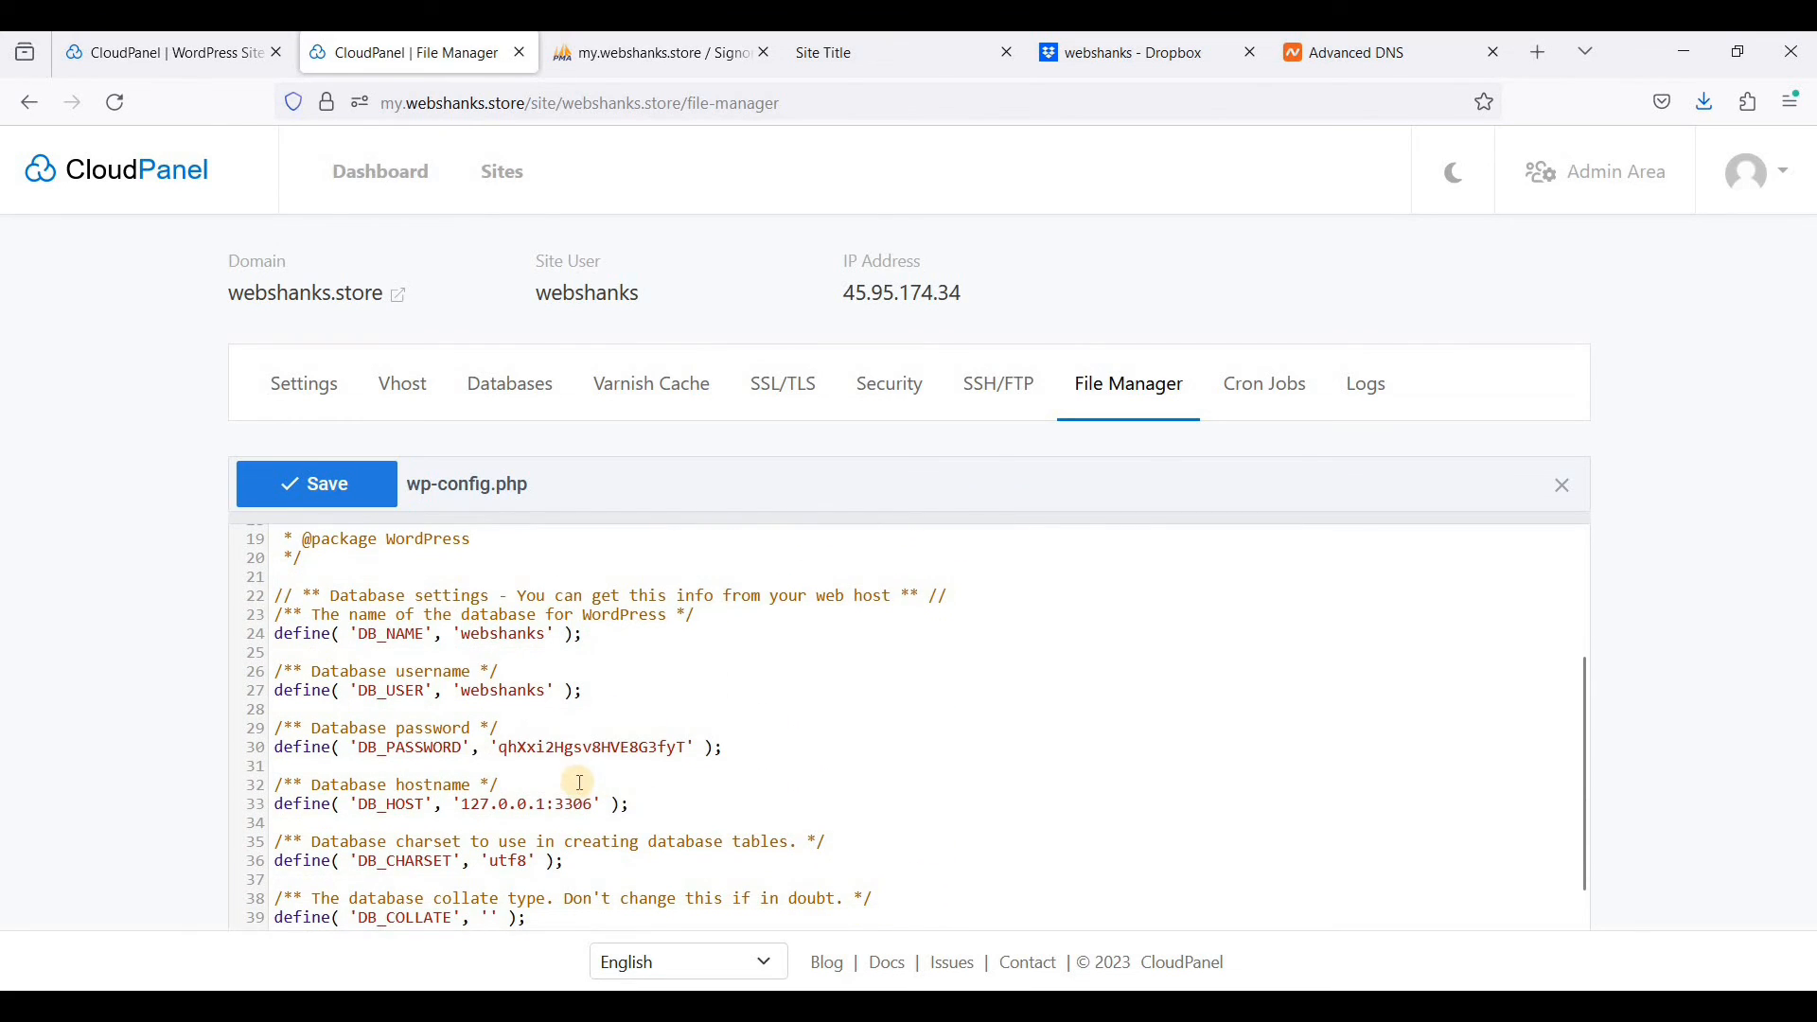
double_click(650, 746)
click(537, 746)
drag(499, 748, 689, 747)
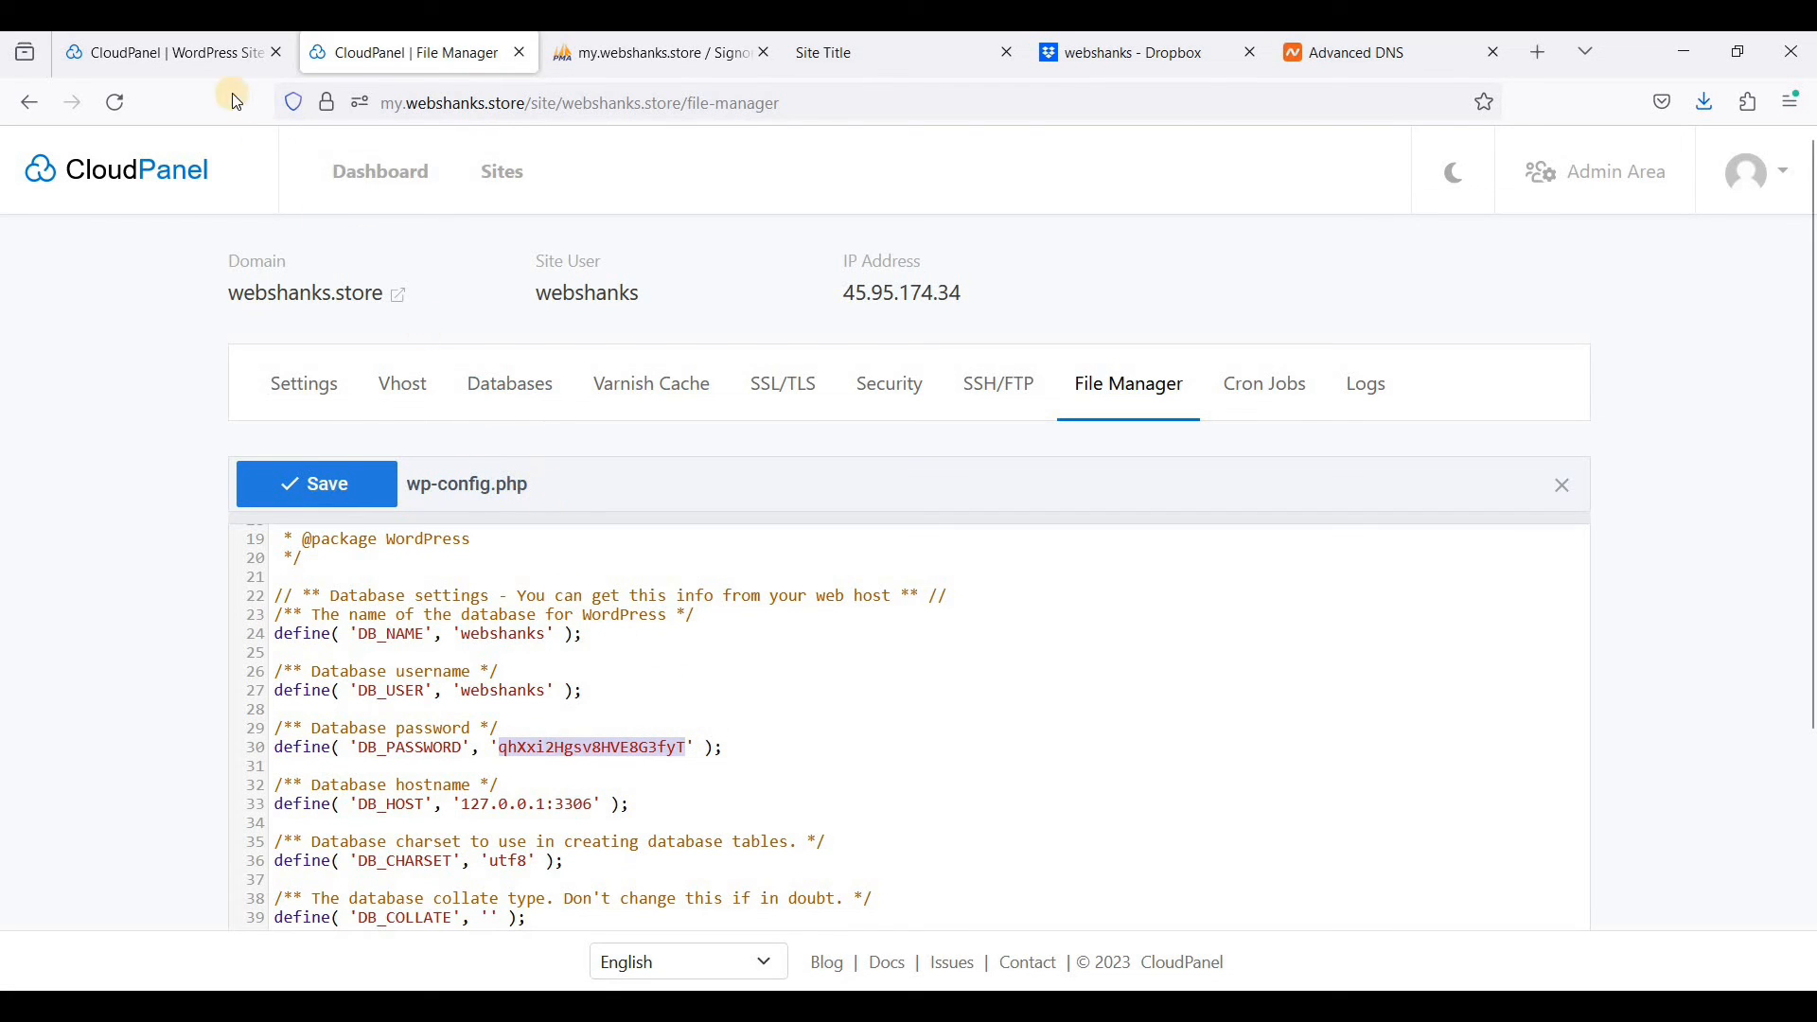
Copy the database user password from the credentials page of the newly created WordPress site
click(198, 54)
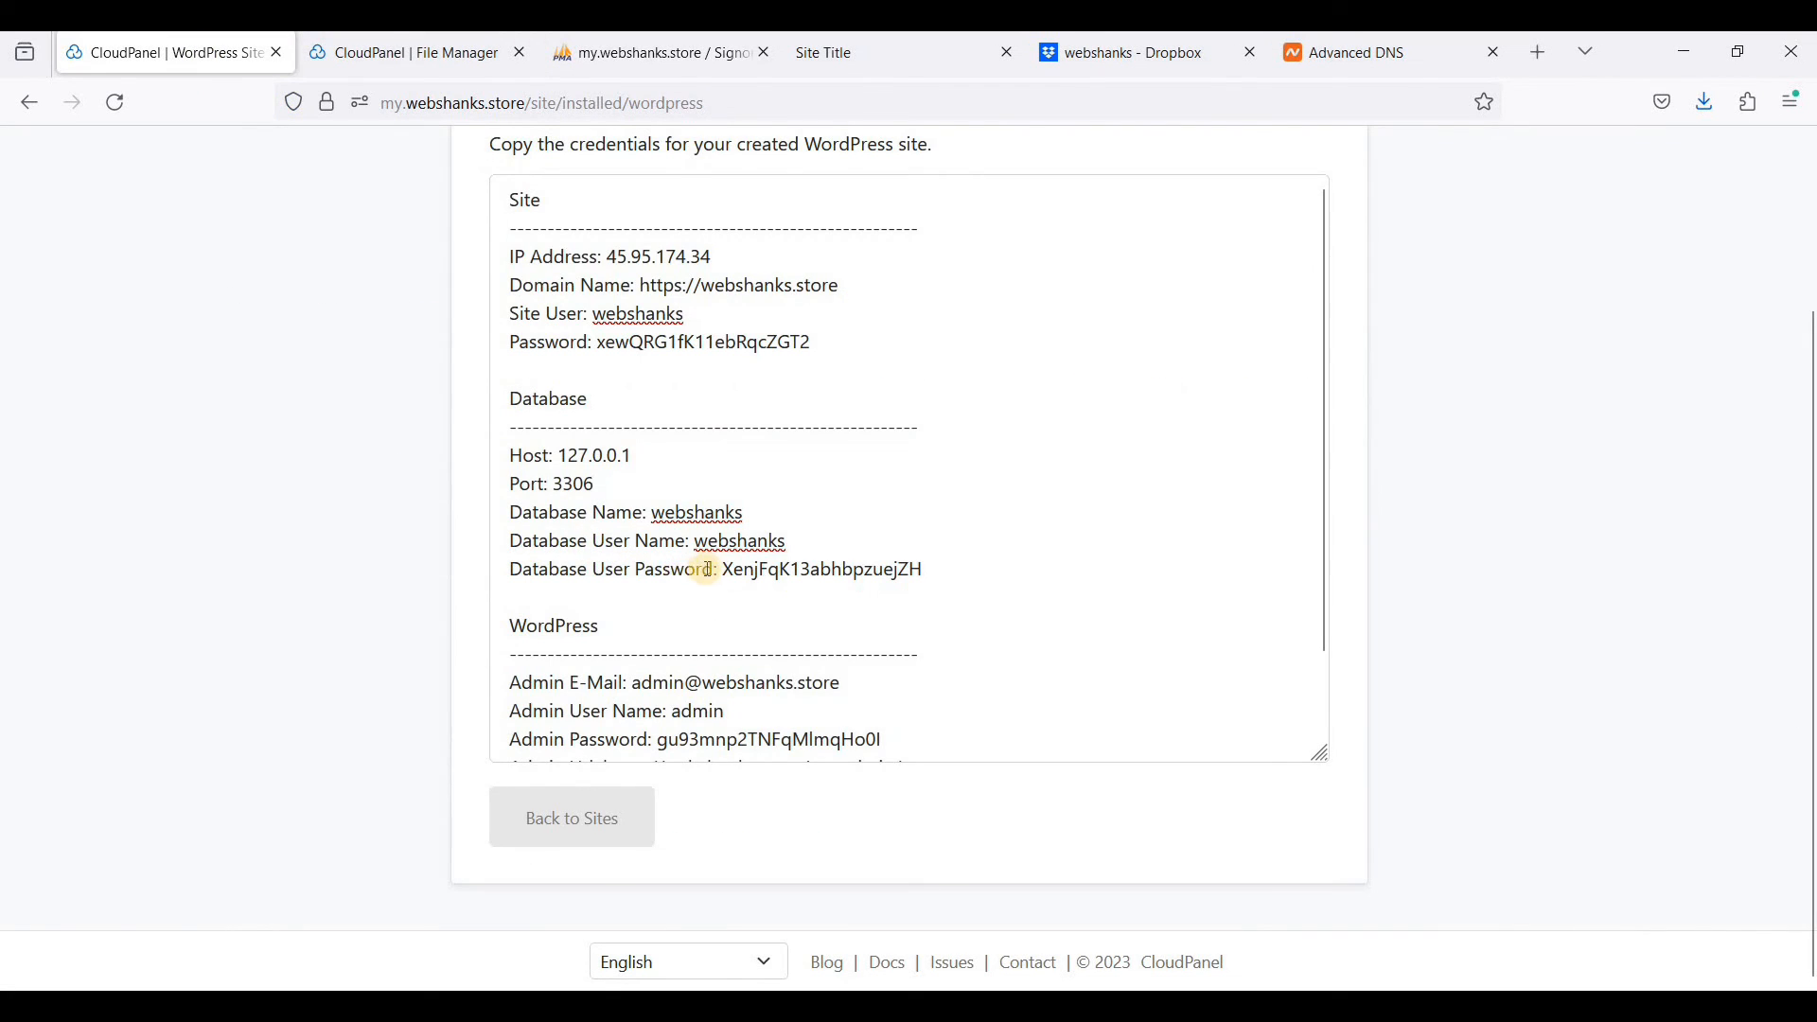
double_click(884, 571)
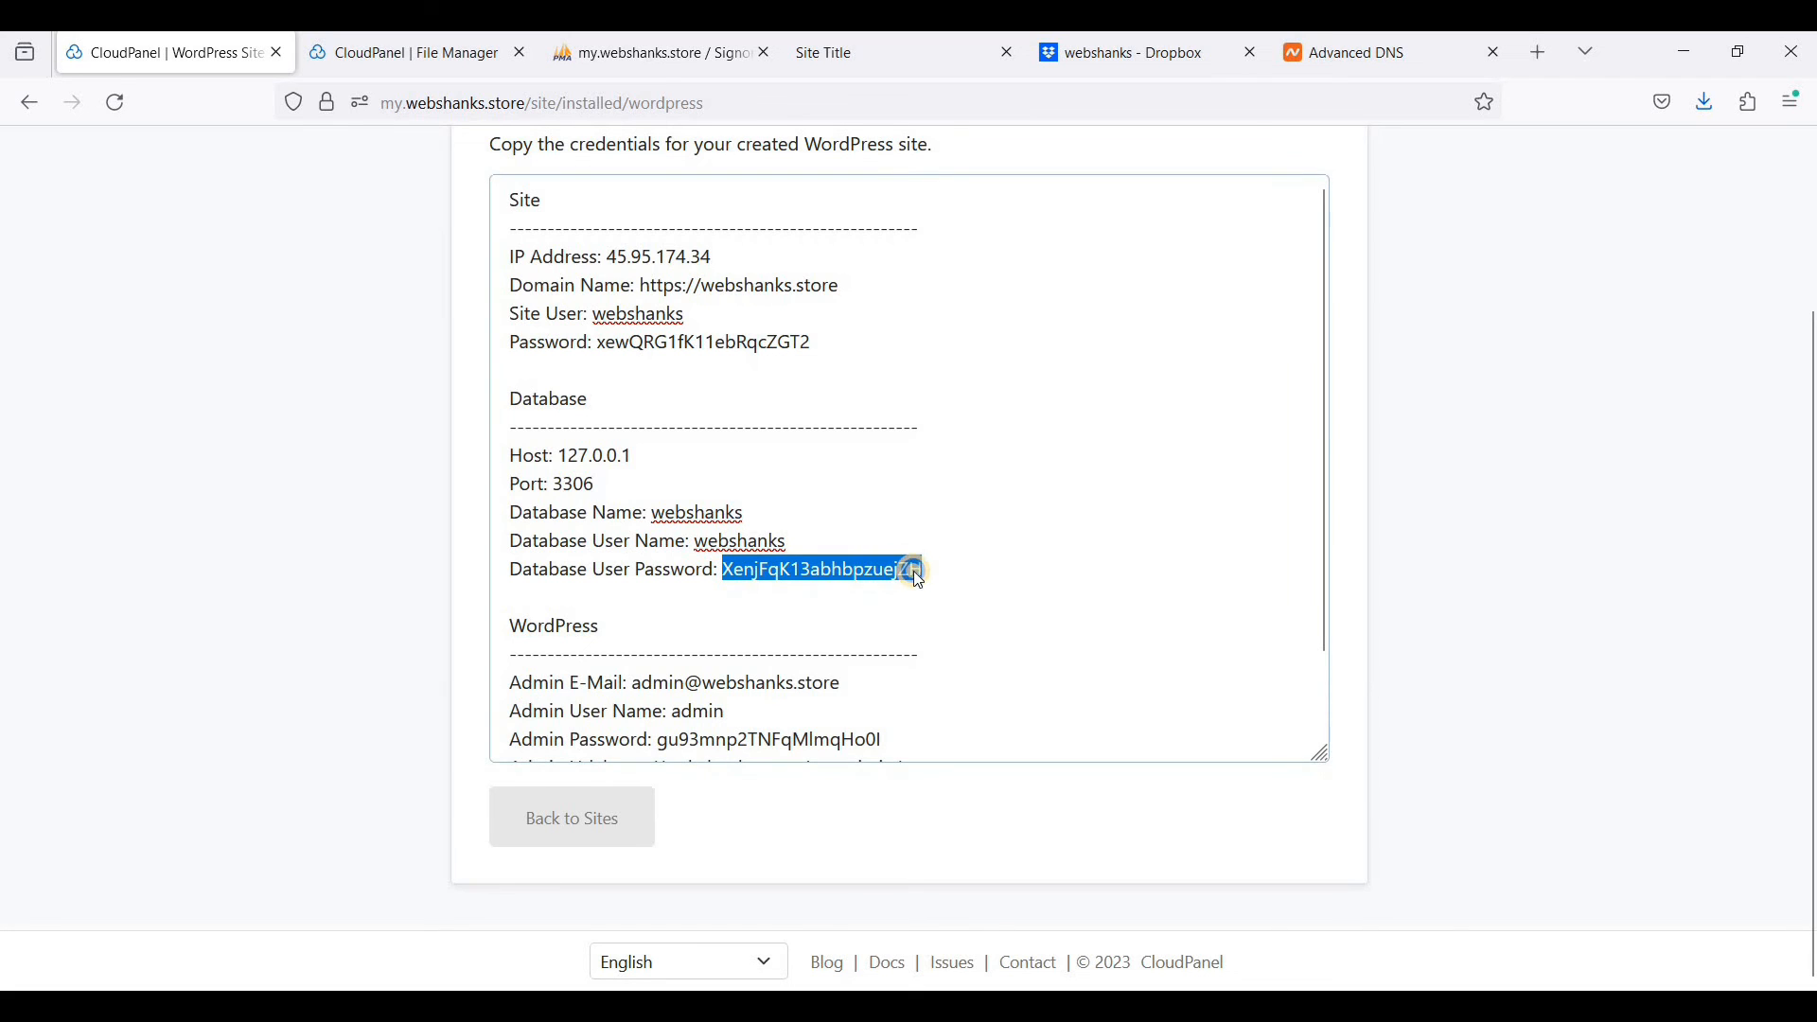
right_click(918, 569)
click(984, 186)
scroll(1119, 417, up, 3)
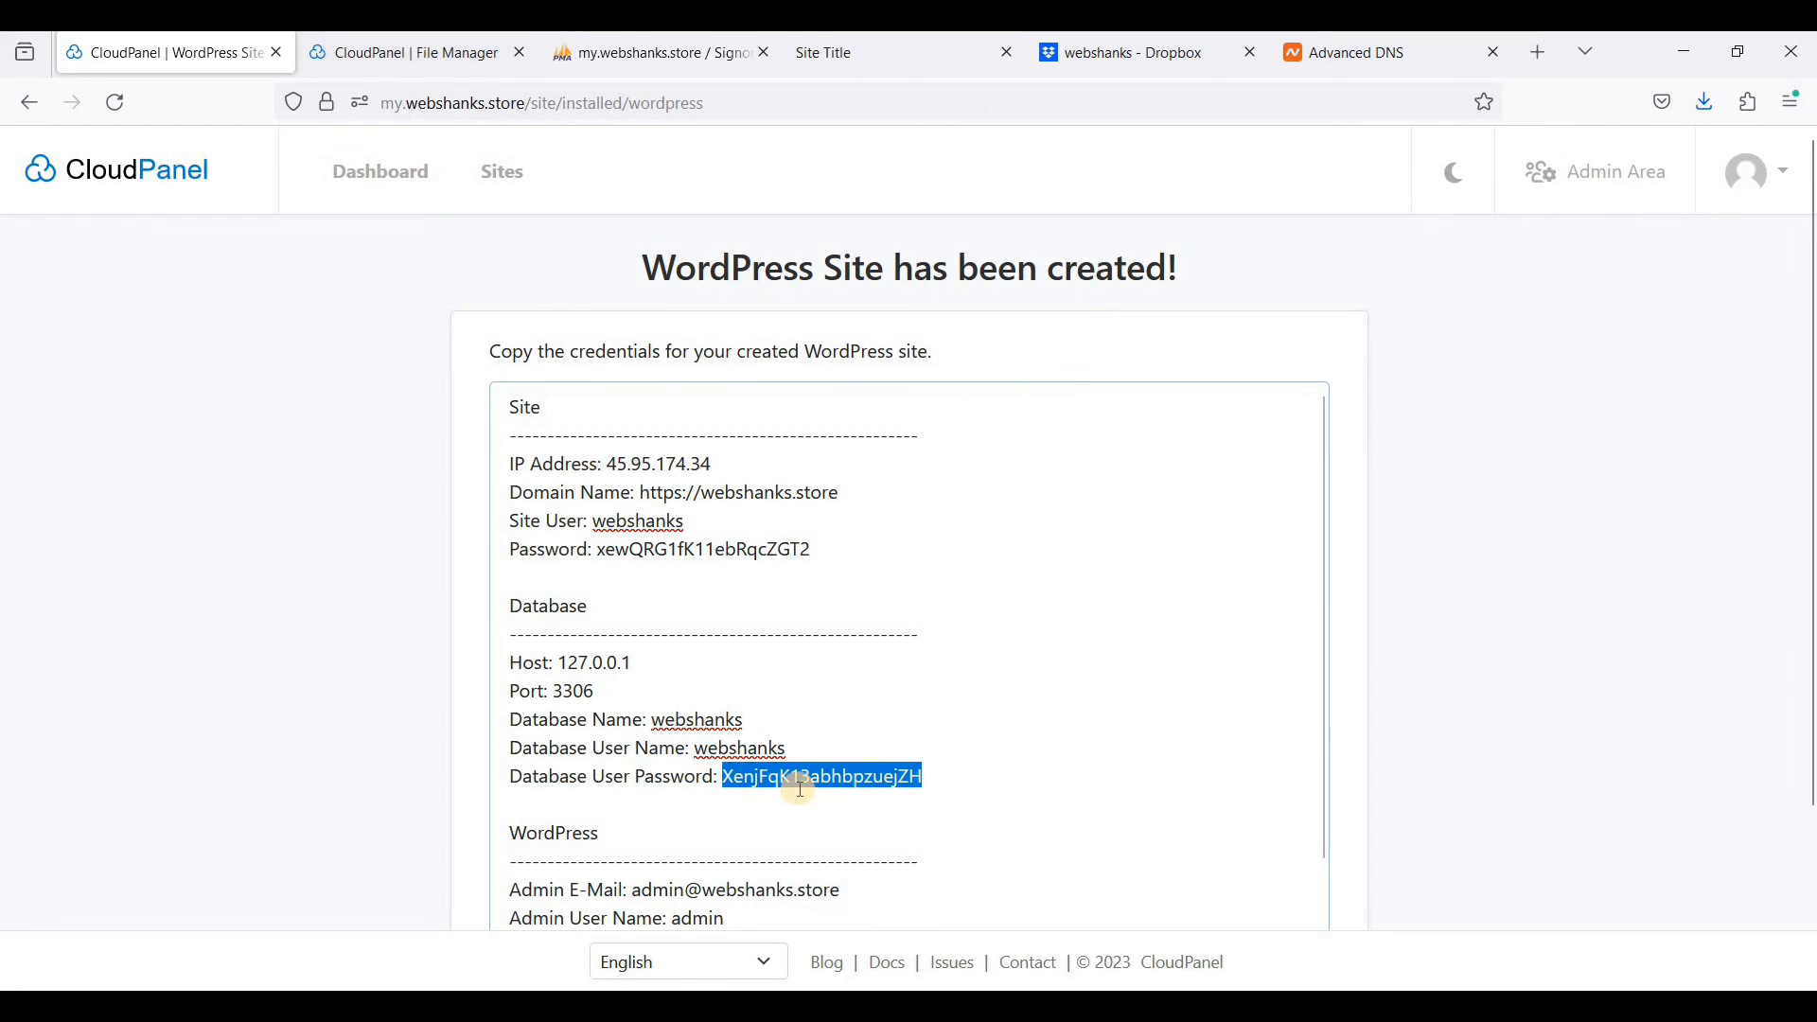
Replace the DB_PASSWORD value in wp-config.php with the copied database user password and save the file
click(446, 55)
drag(501, 757, 689, 749)
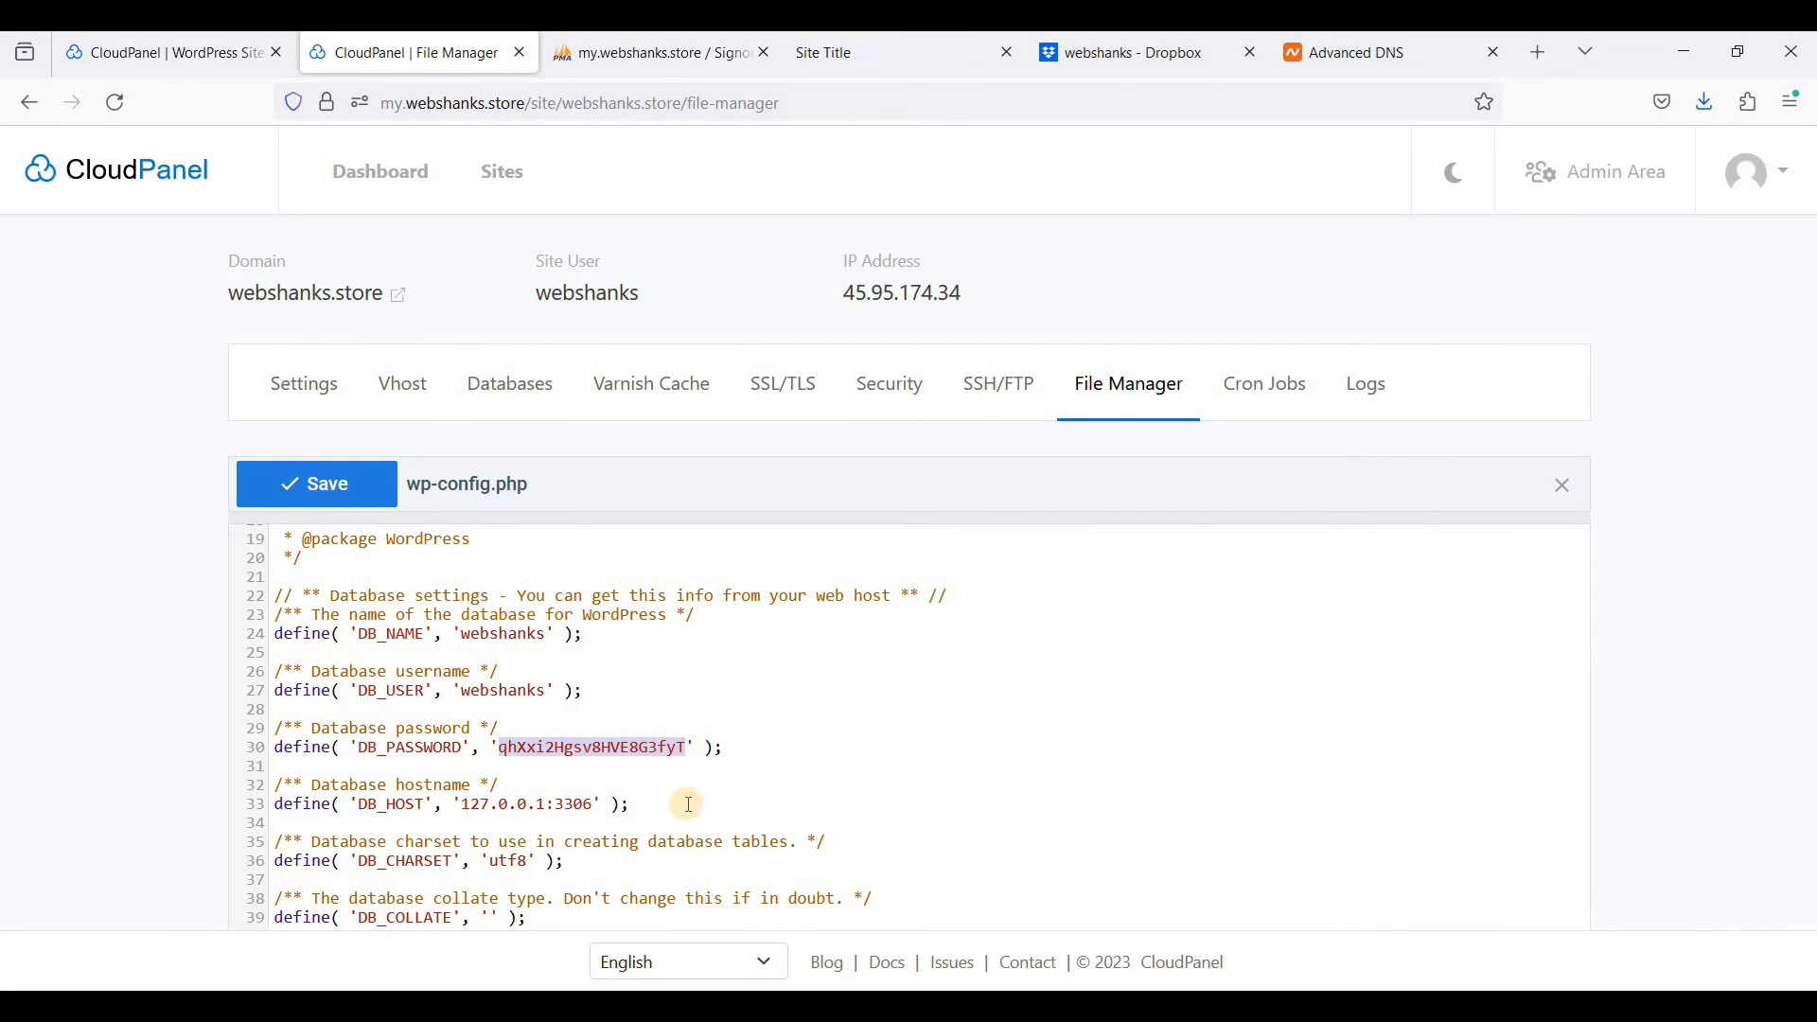
key(ctrl+v)
click(317, 494)
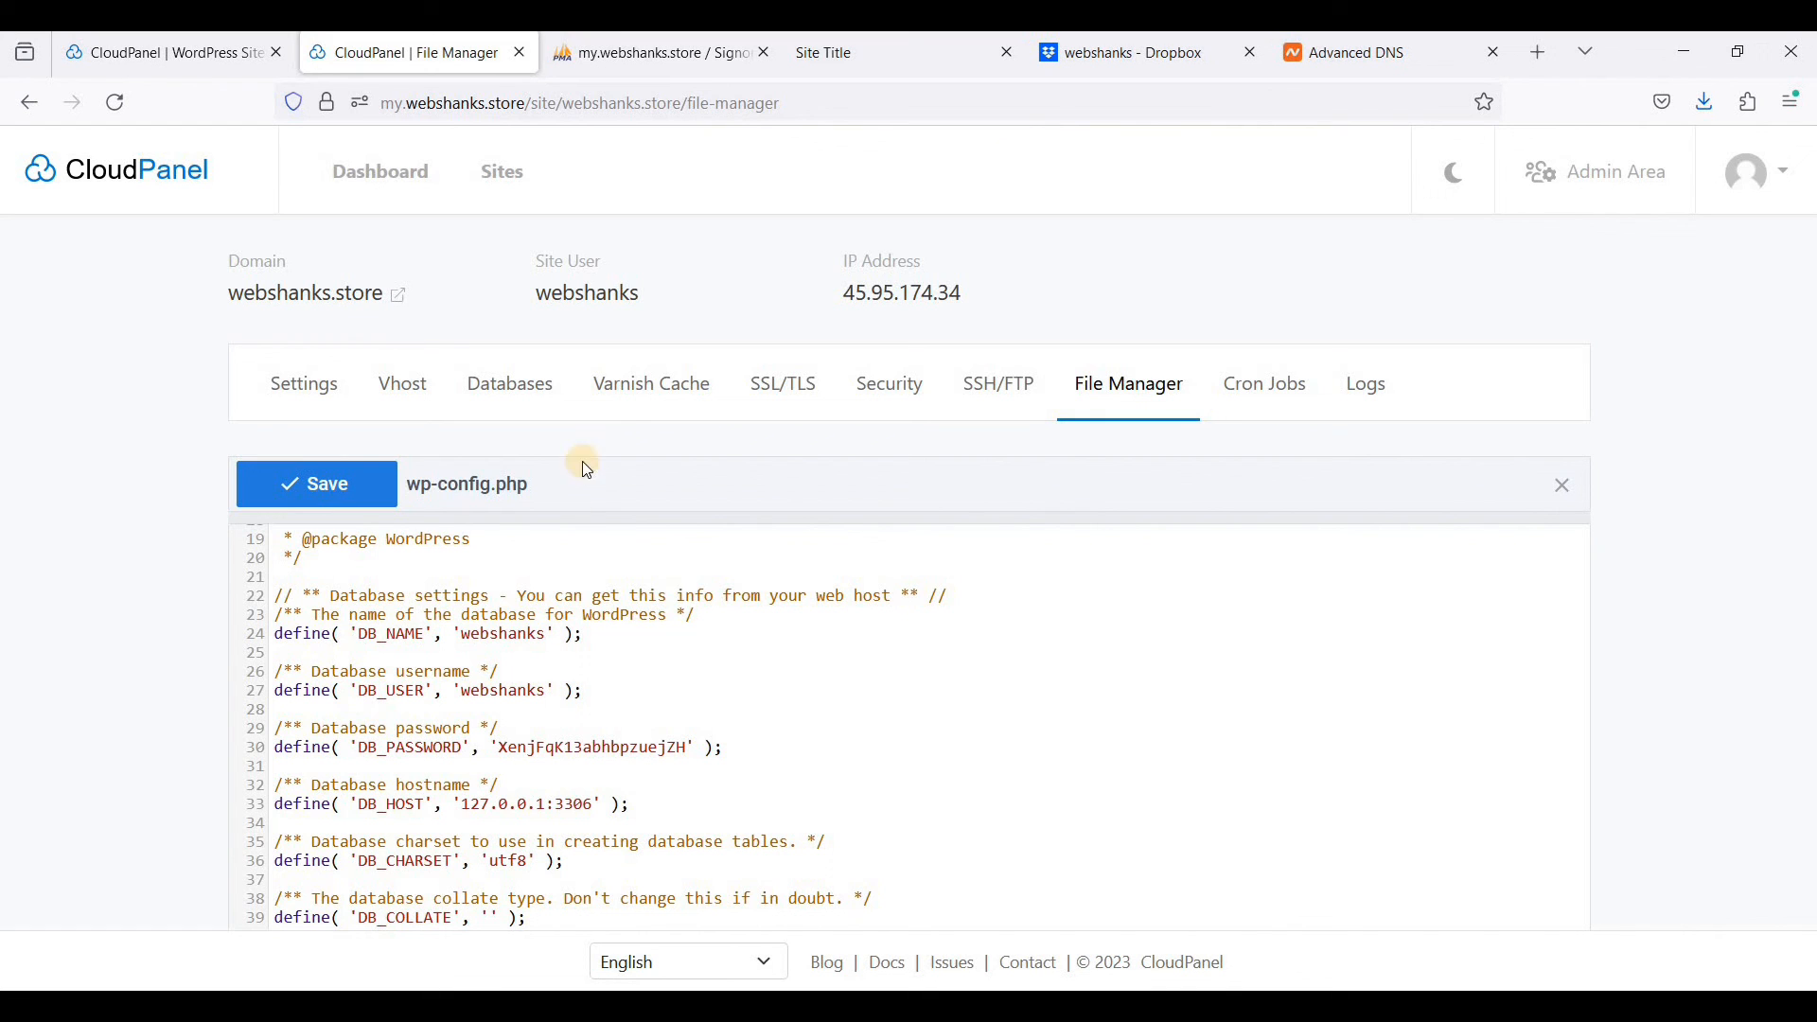
scroll(607, 462, down, 2)
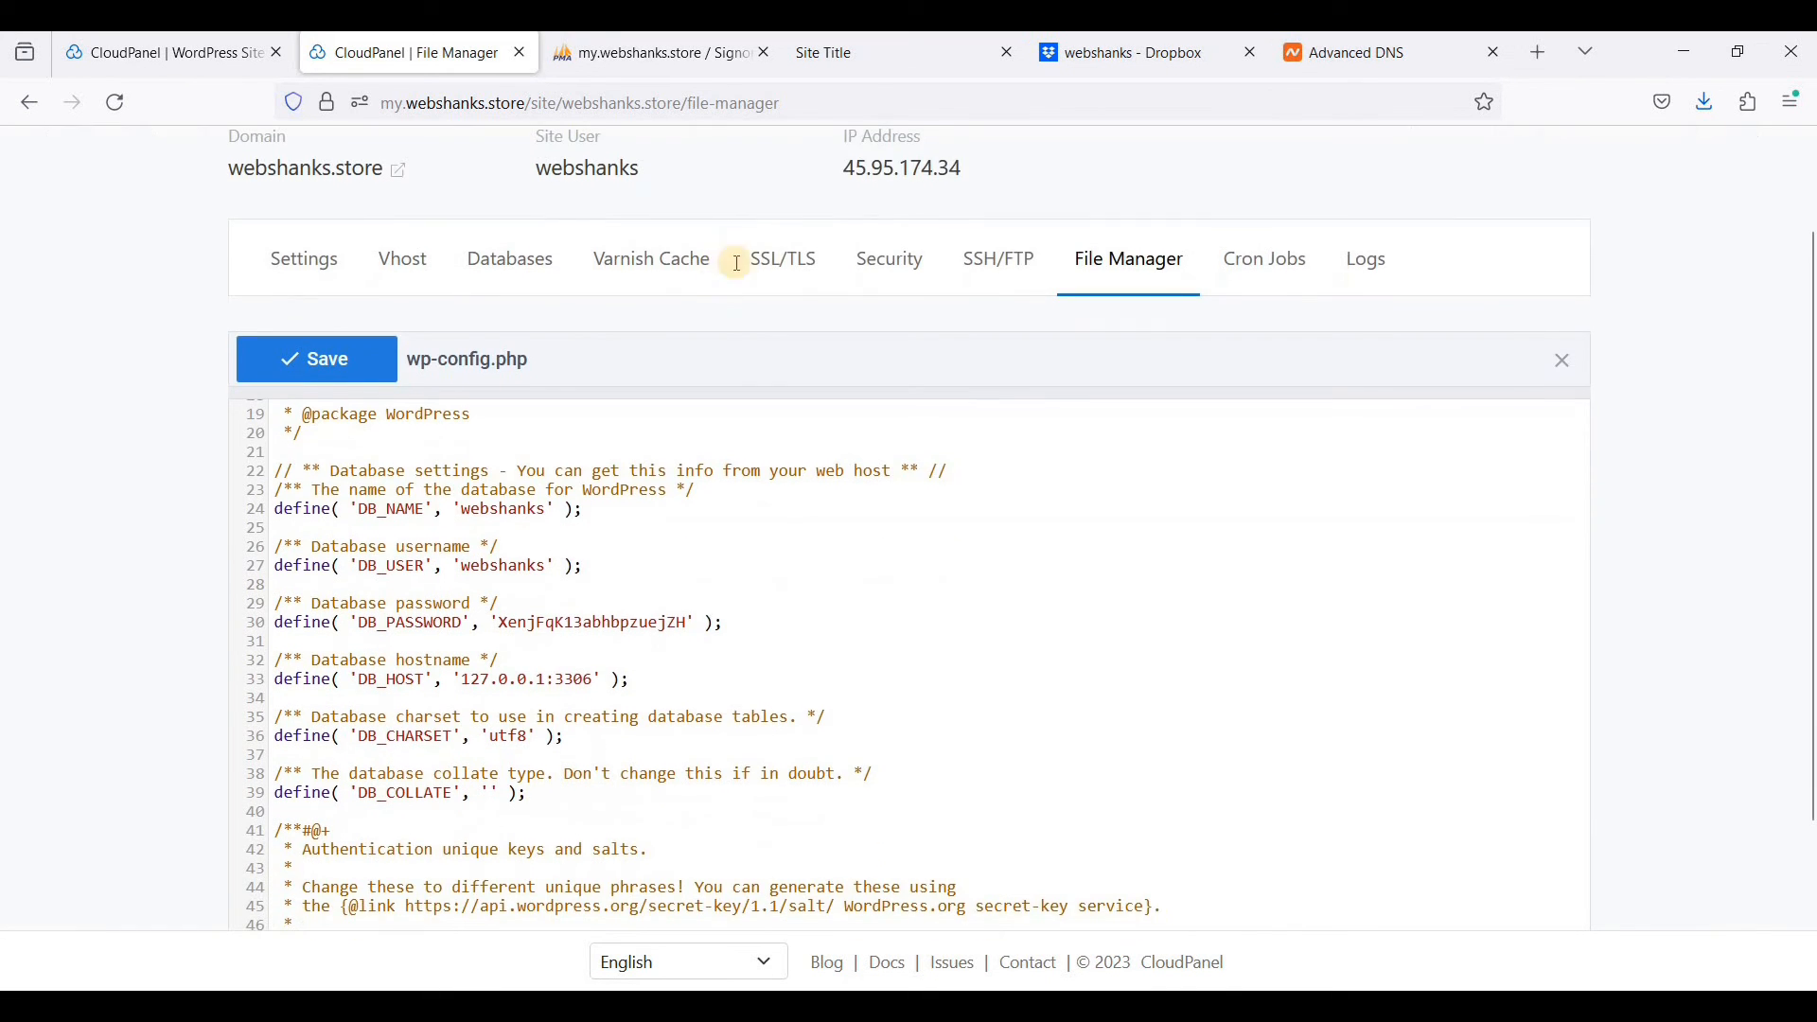
Reload the webshanks.store homepage and look through its sections to check the restored site
click(852, 52)
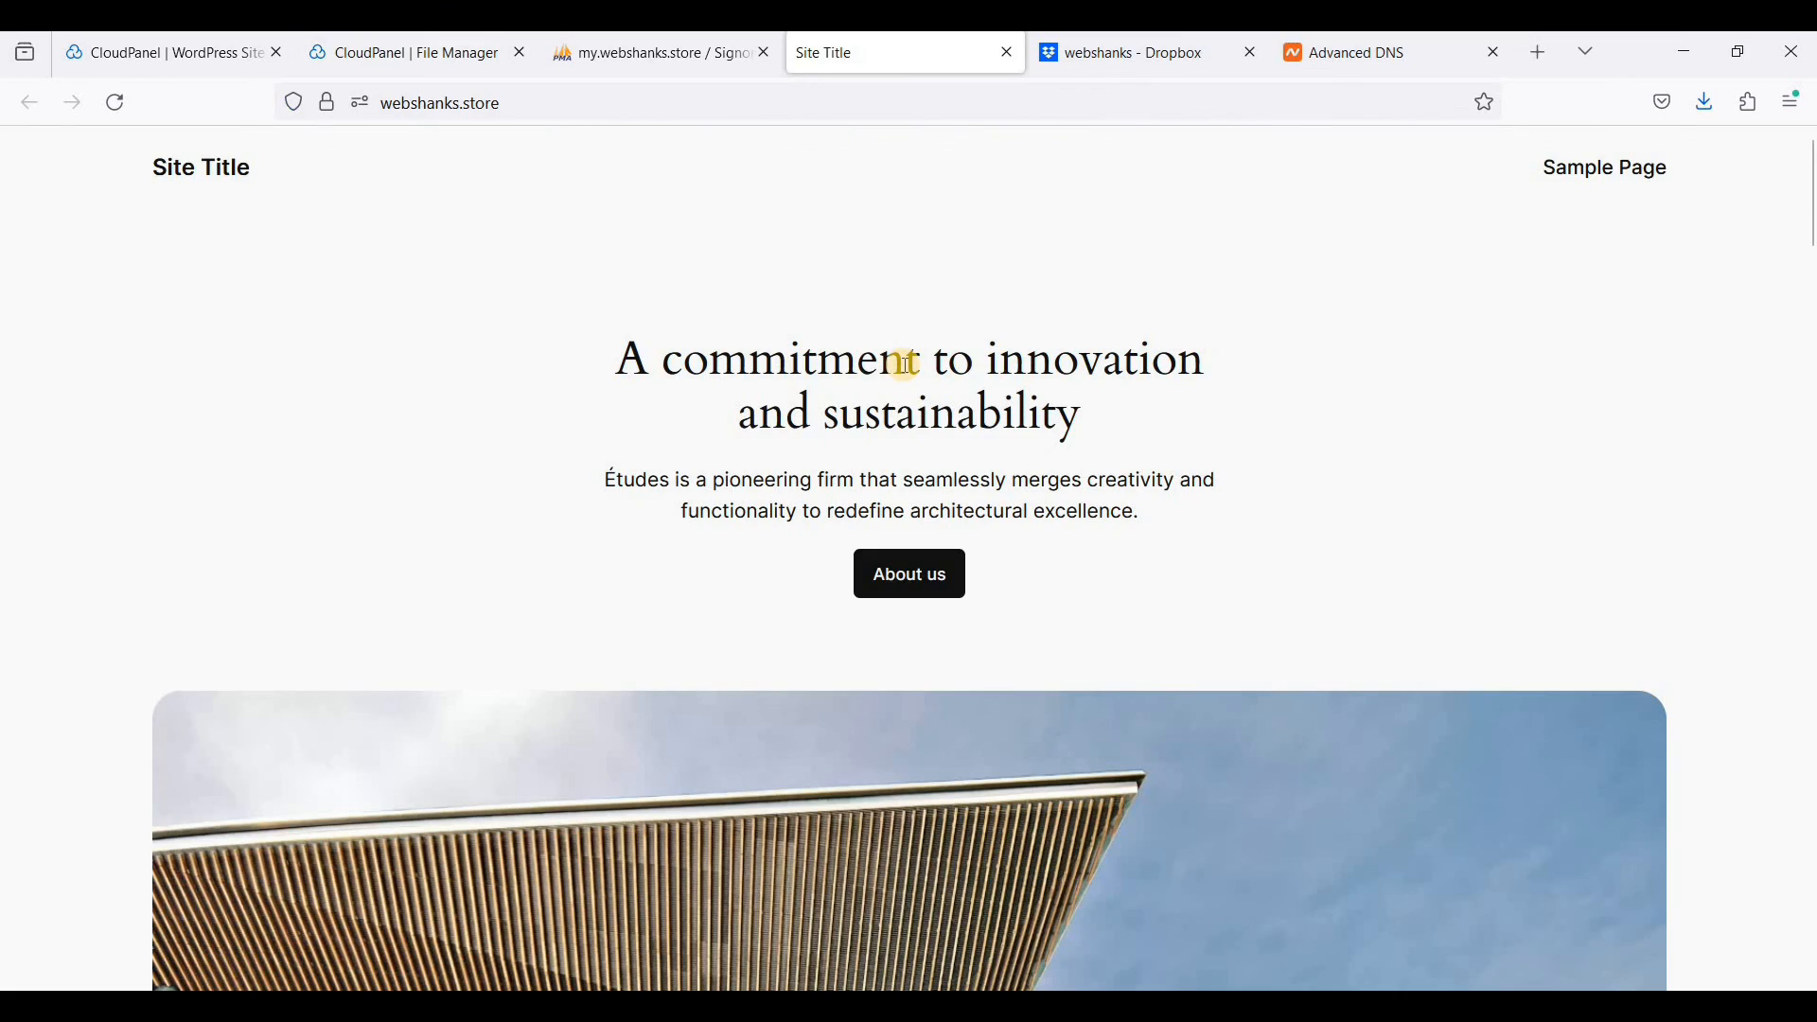
right_click(1005, 233)
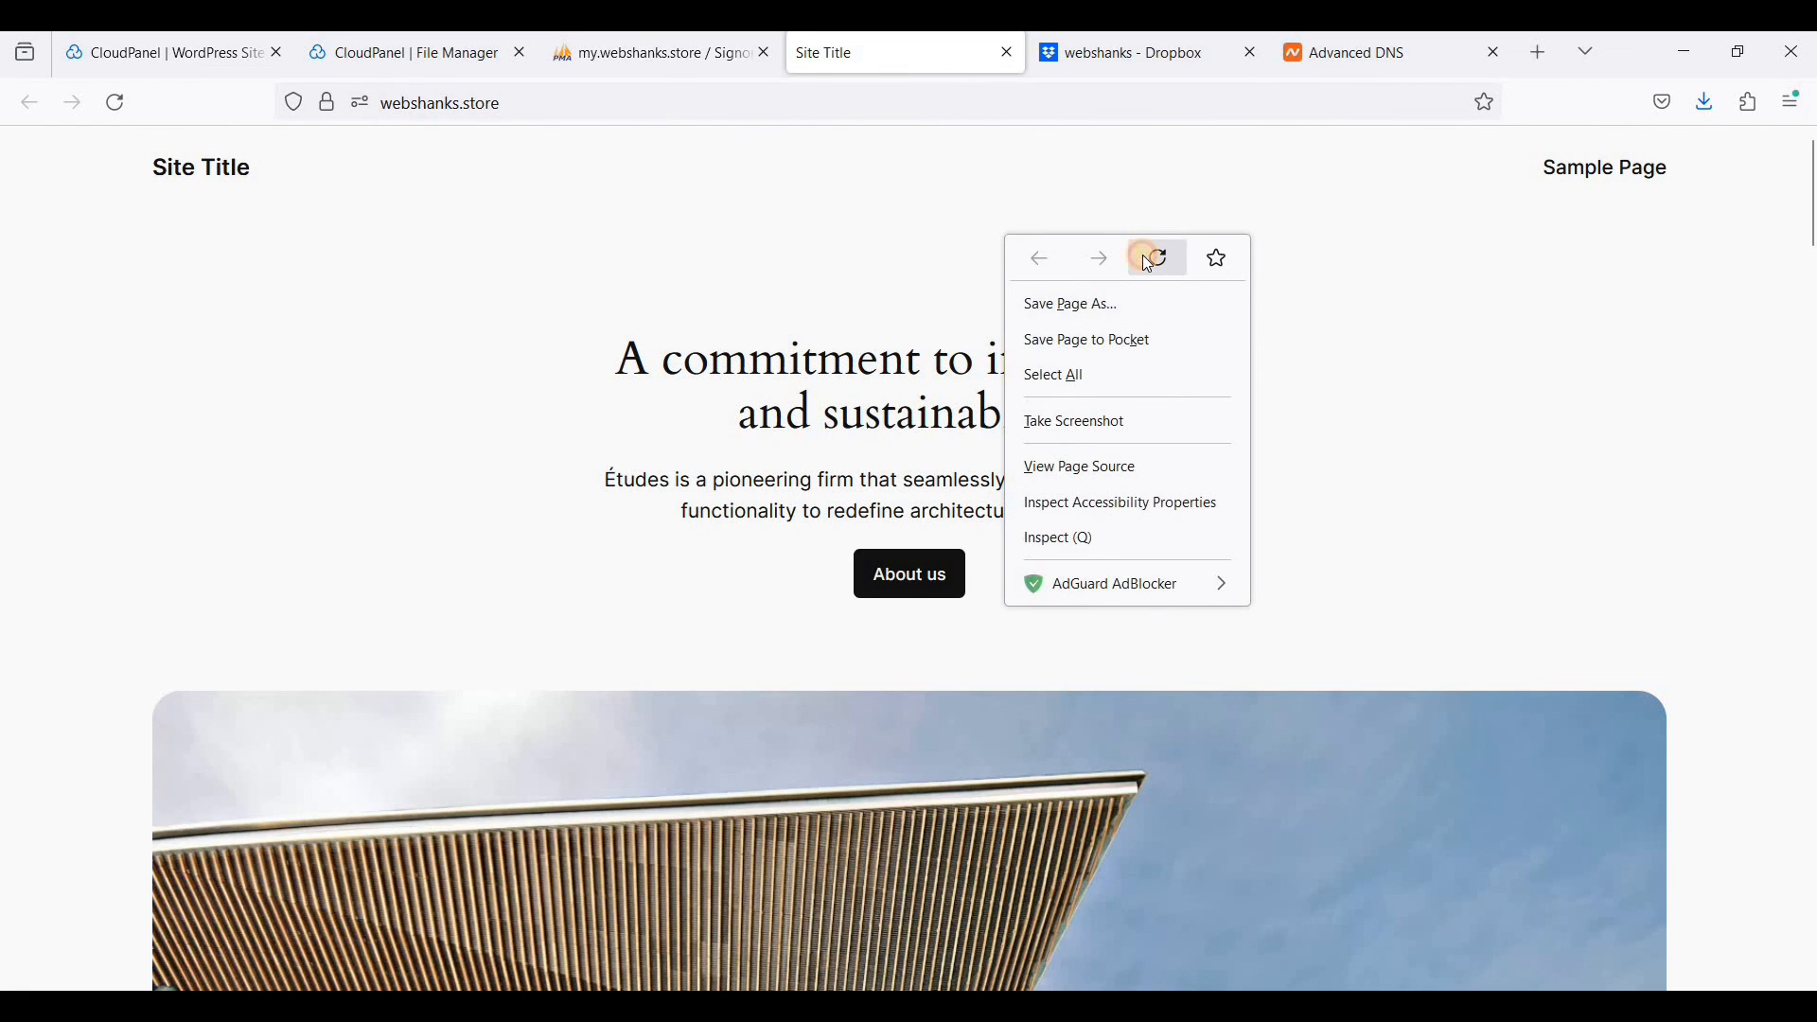
click(1152, 255)
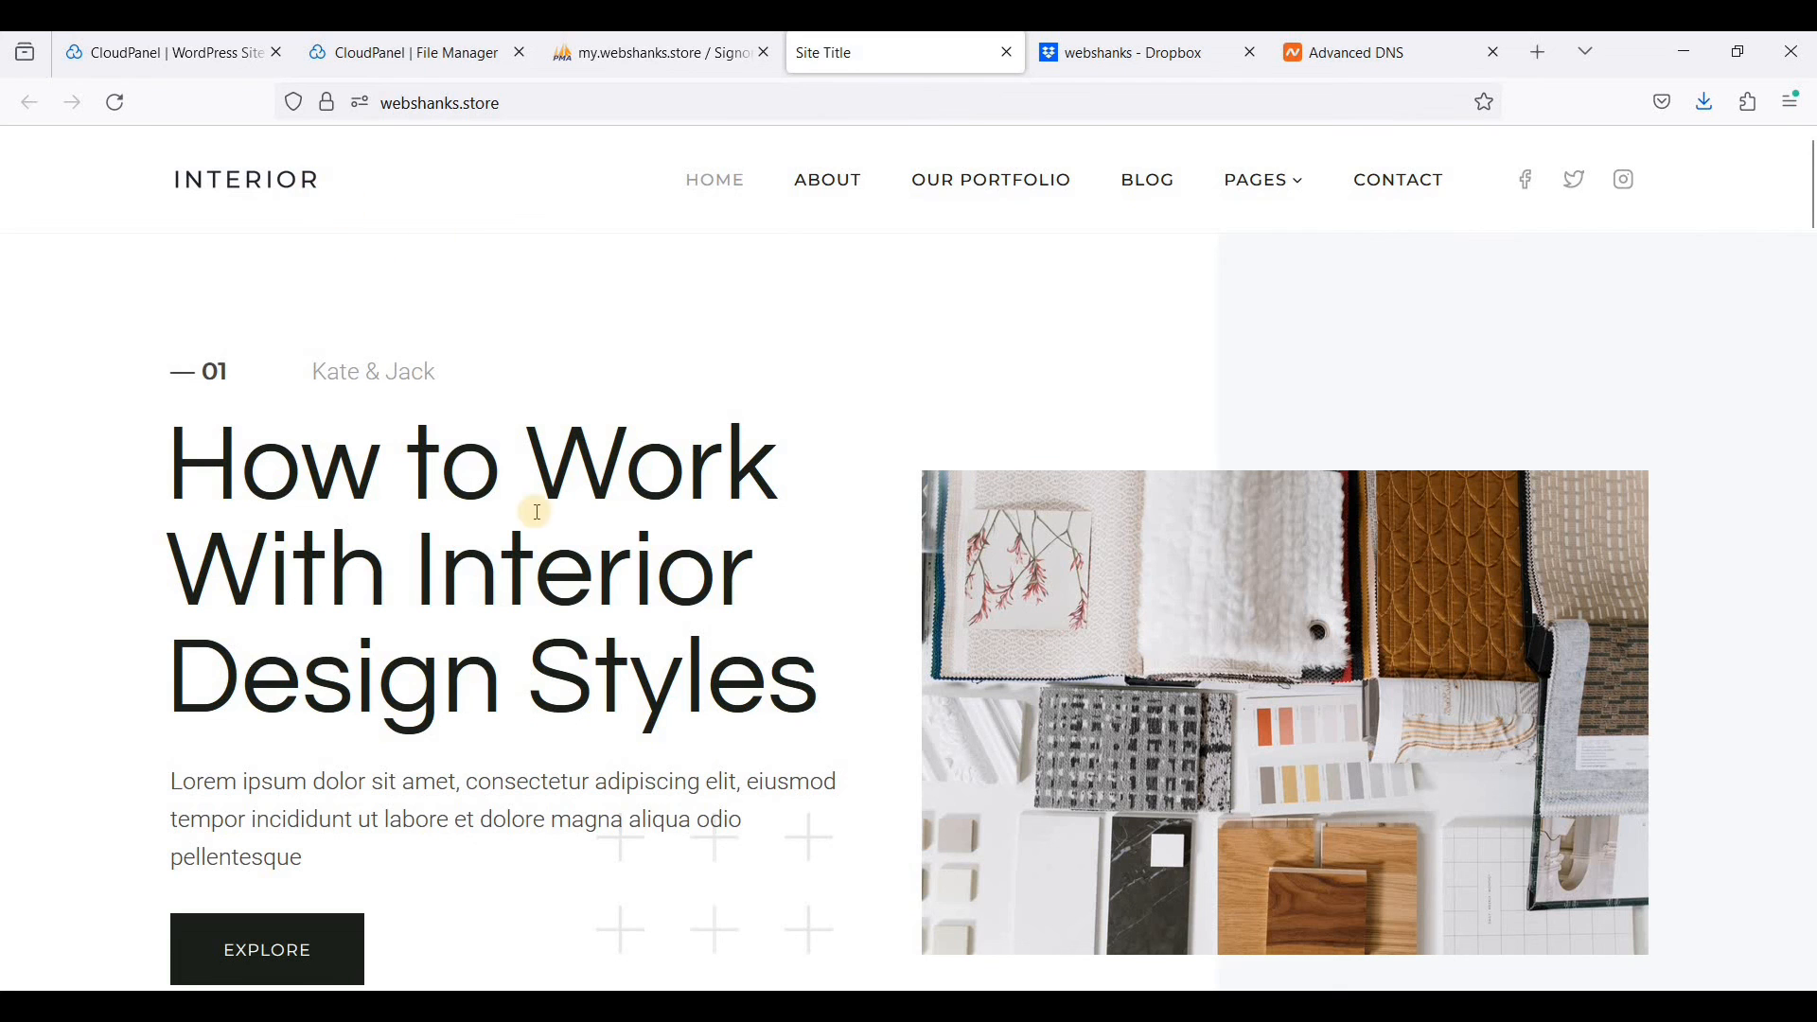
scroll(554, 540, down, 2)
scroll(554, 540, down, 15)
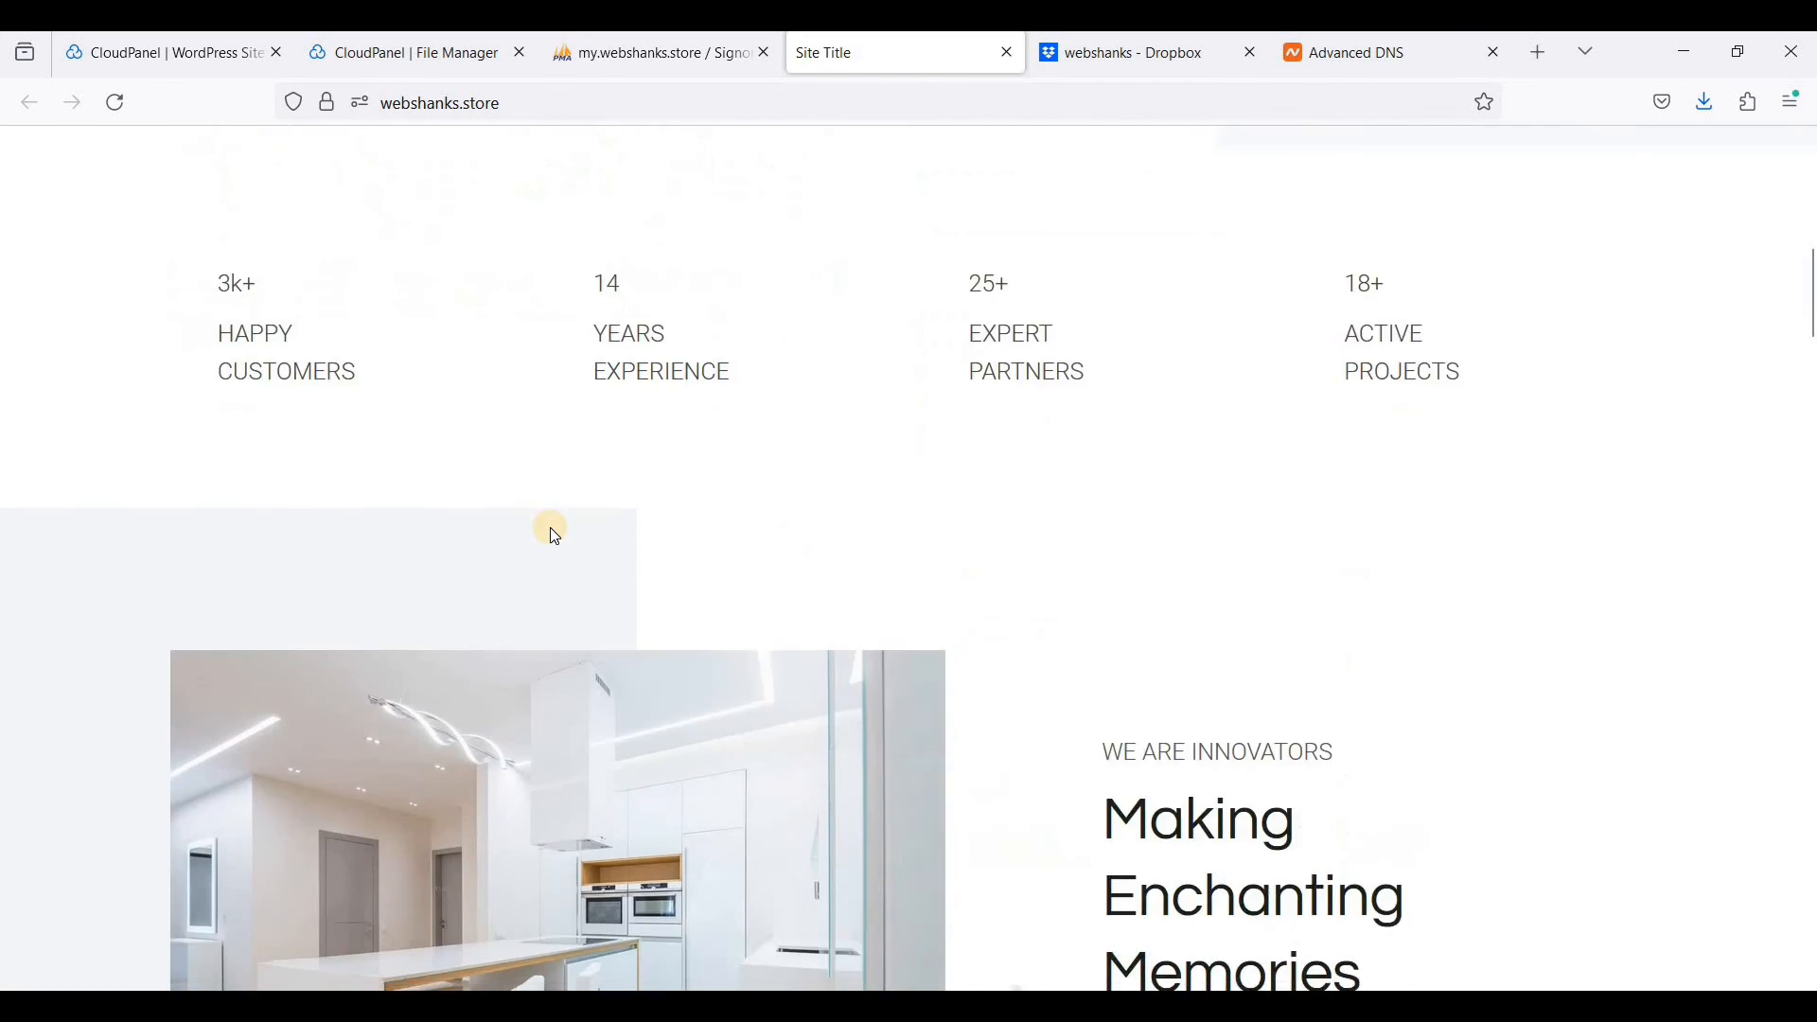
scroll(551, 532, down, 15)
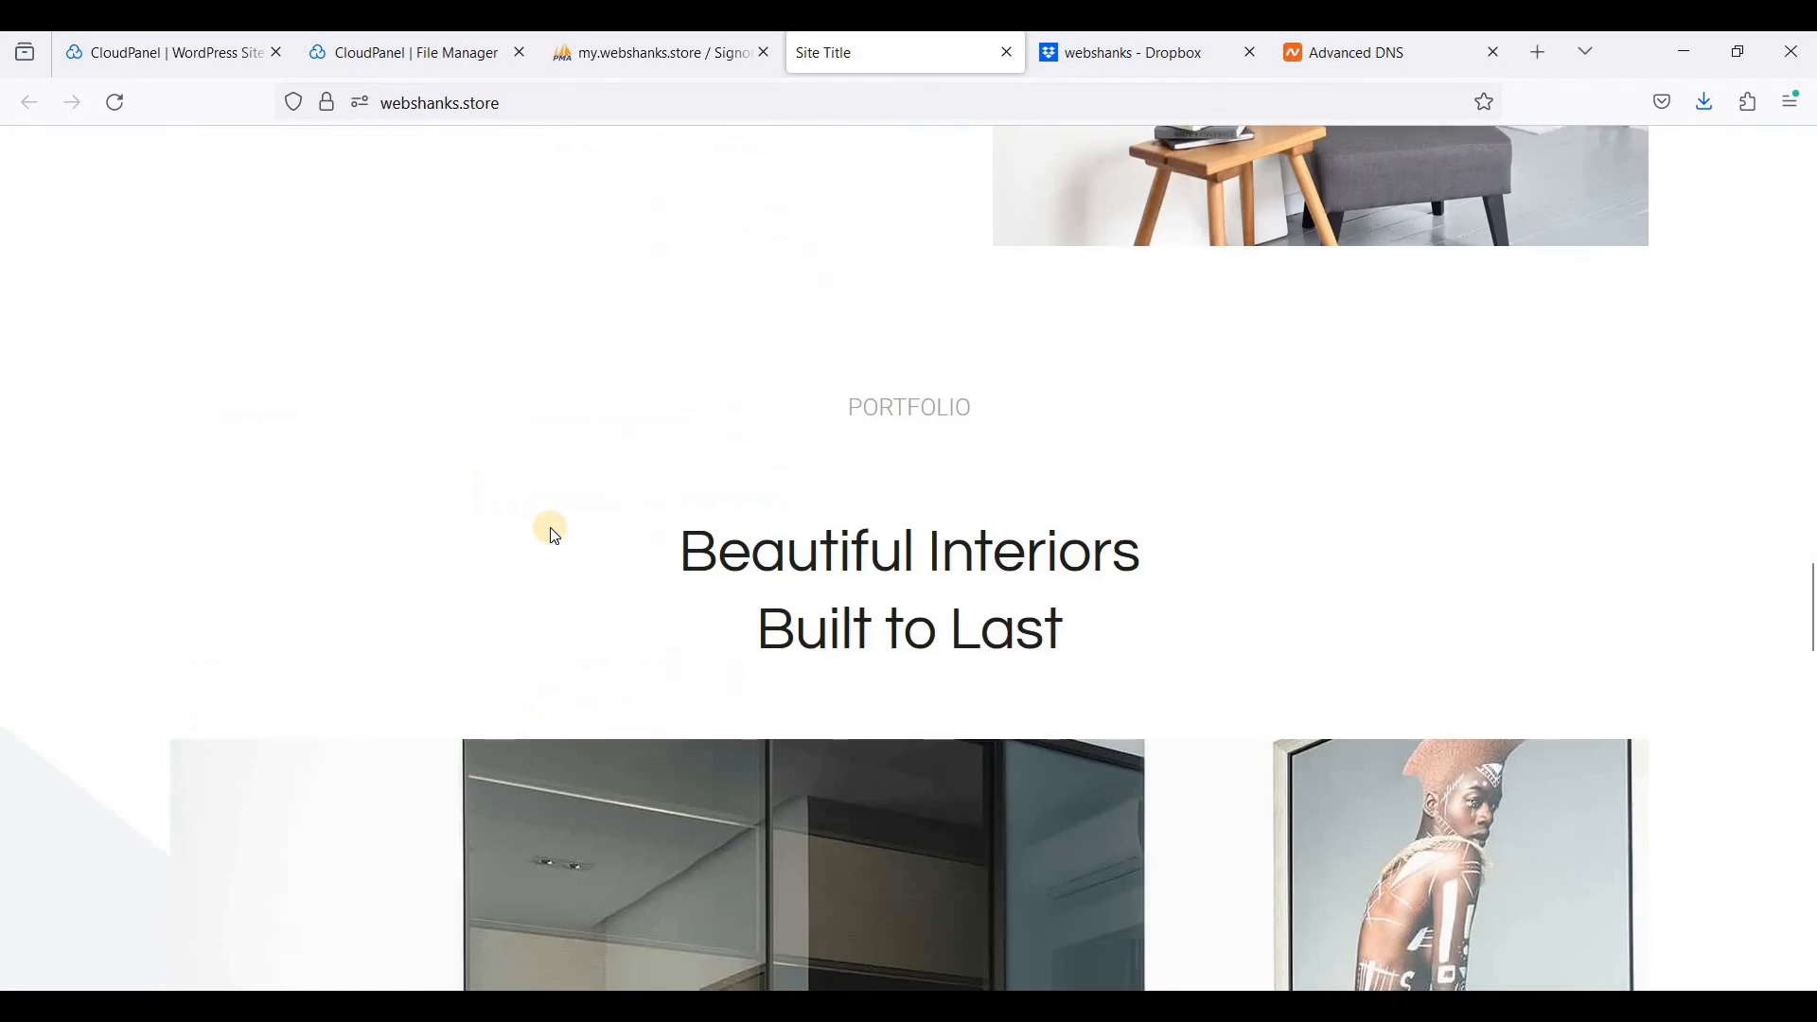
scroll(551, 532, up, 12)
scroll(547, 526, up, 20)
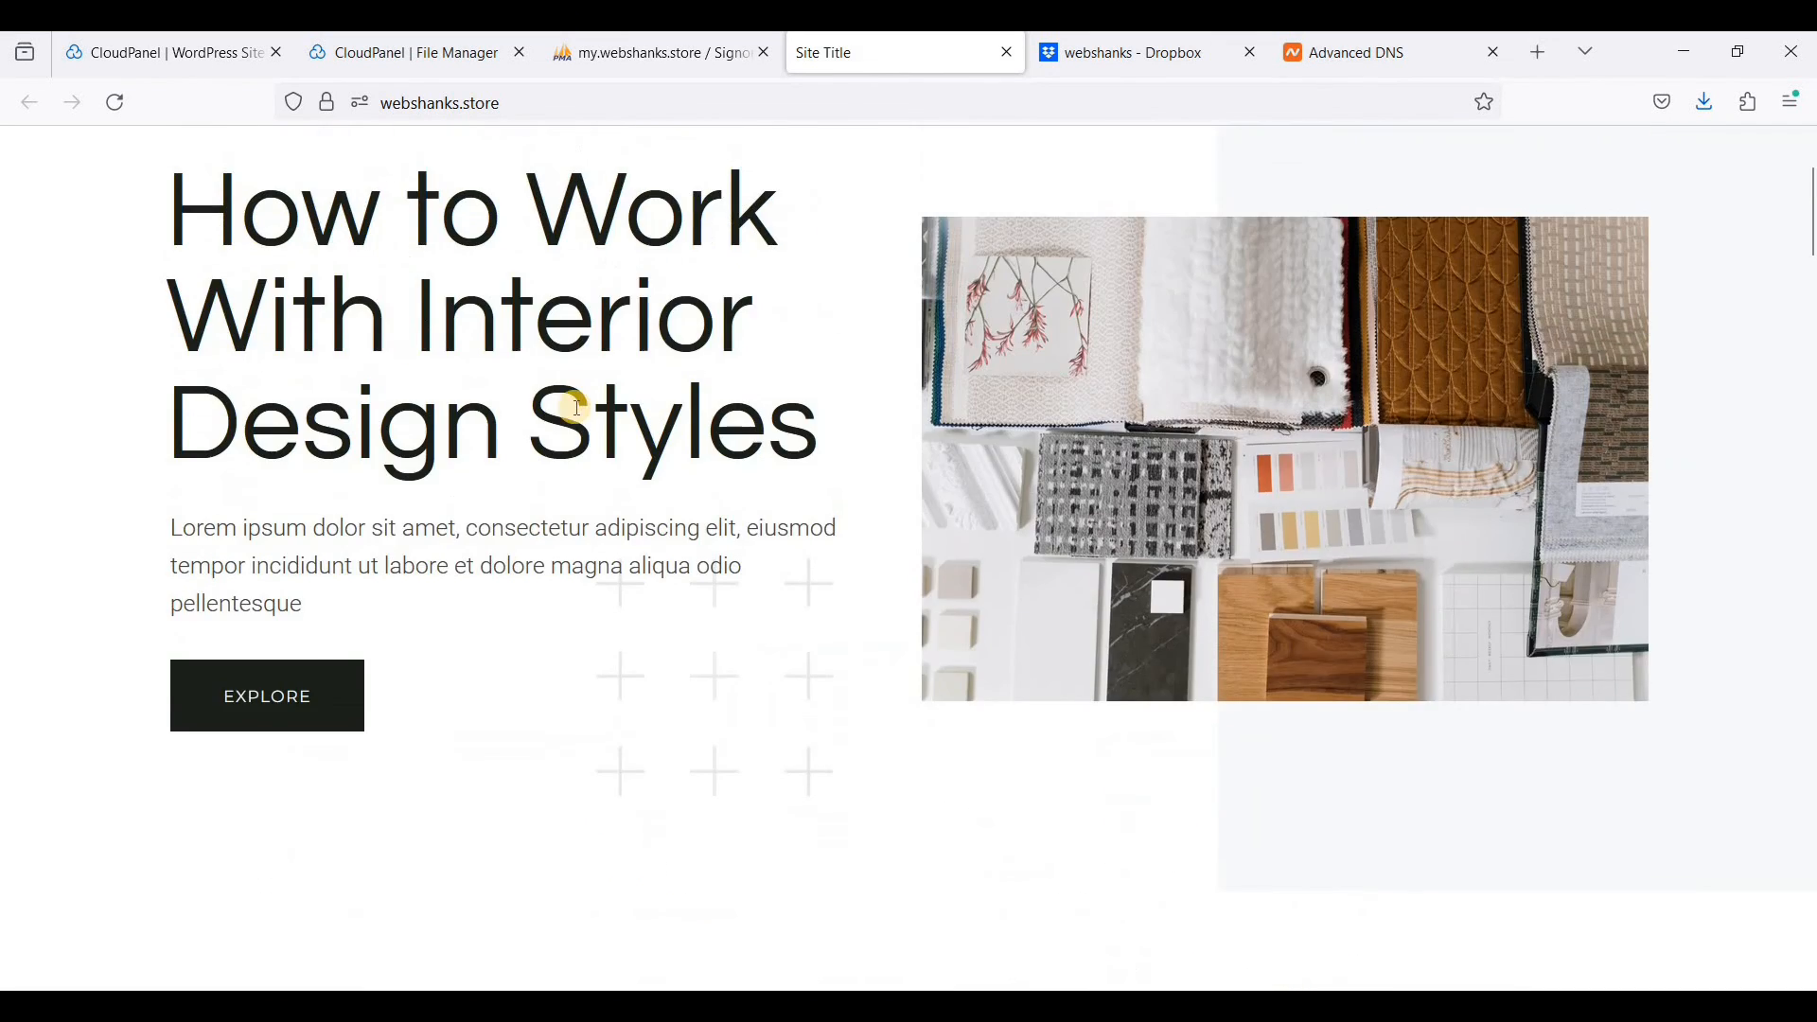